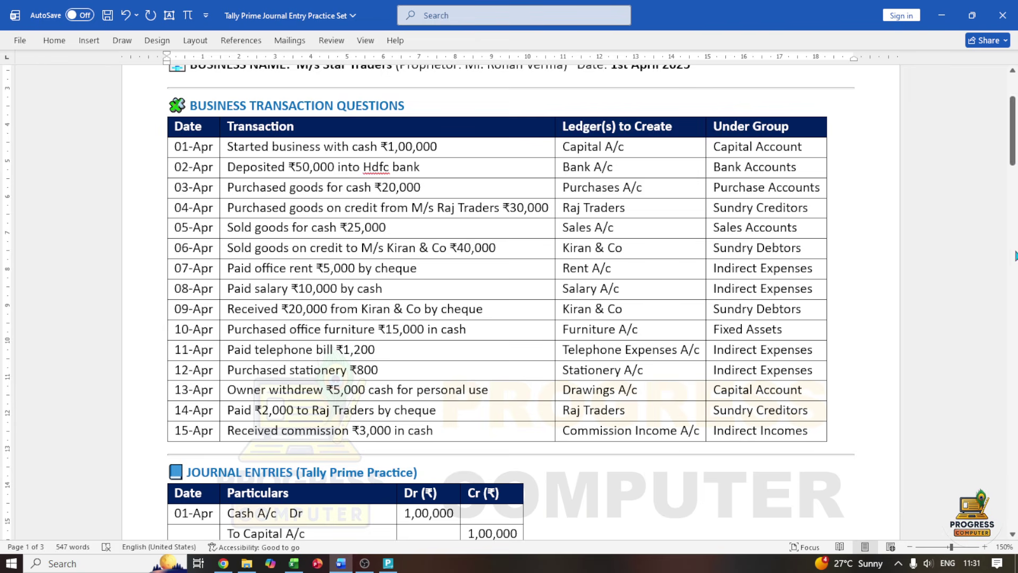
Draw pink check marks beside the Trial Balance, Profit & Loss and Balance Sheet headings, then return to the top
{"action": "left_click_drag", "start_coordinate": [1013, 161], "coordinate": [1014, 212]}
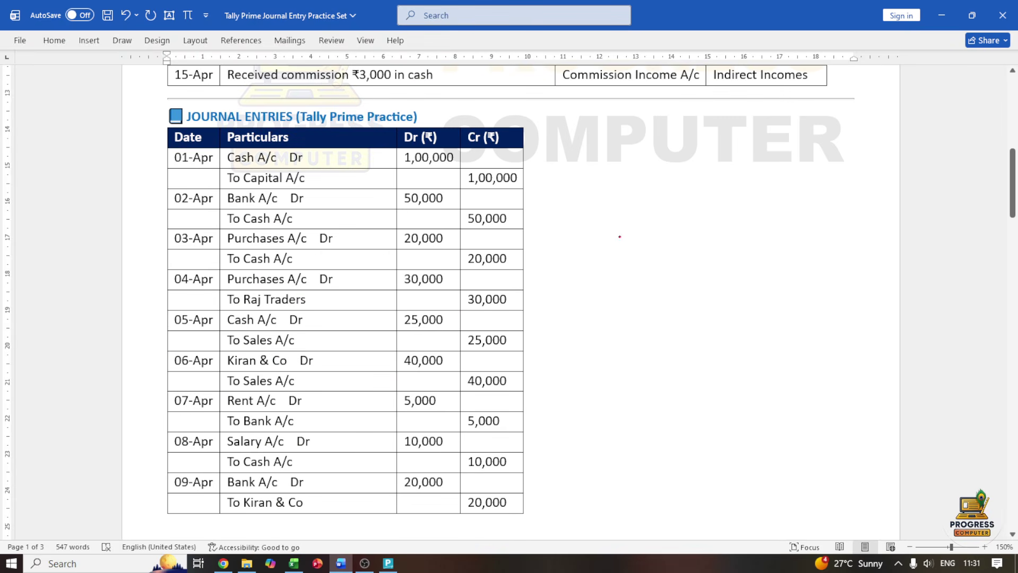
{"action": "left_click_drag", "start_coordinate": [1012, 191], "coordinate": [1000, 297]}
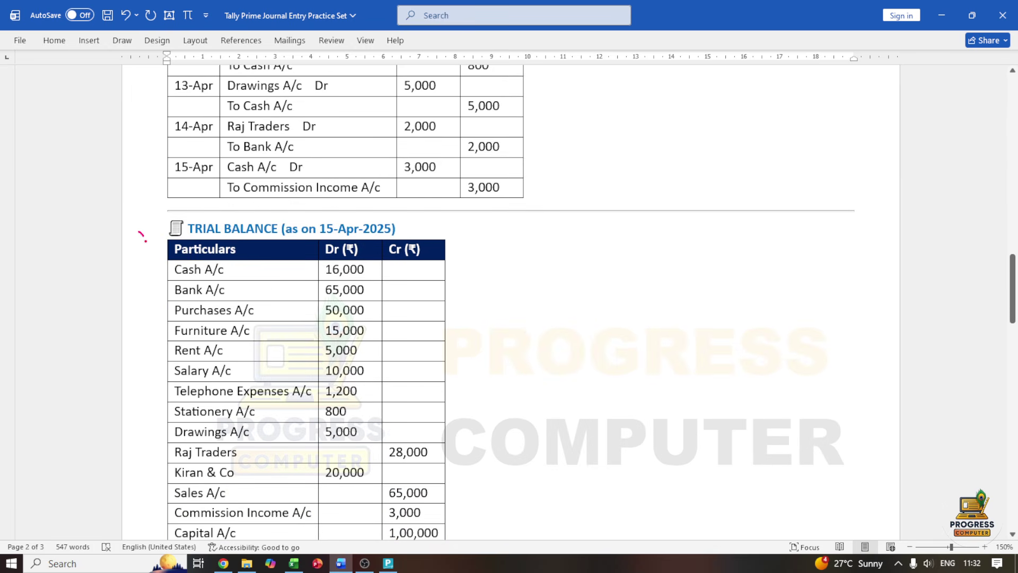
{"action": "left_click_drag", "start_coordinate": [147, 241], "coordinate": [171, 227]}
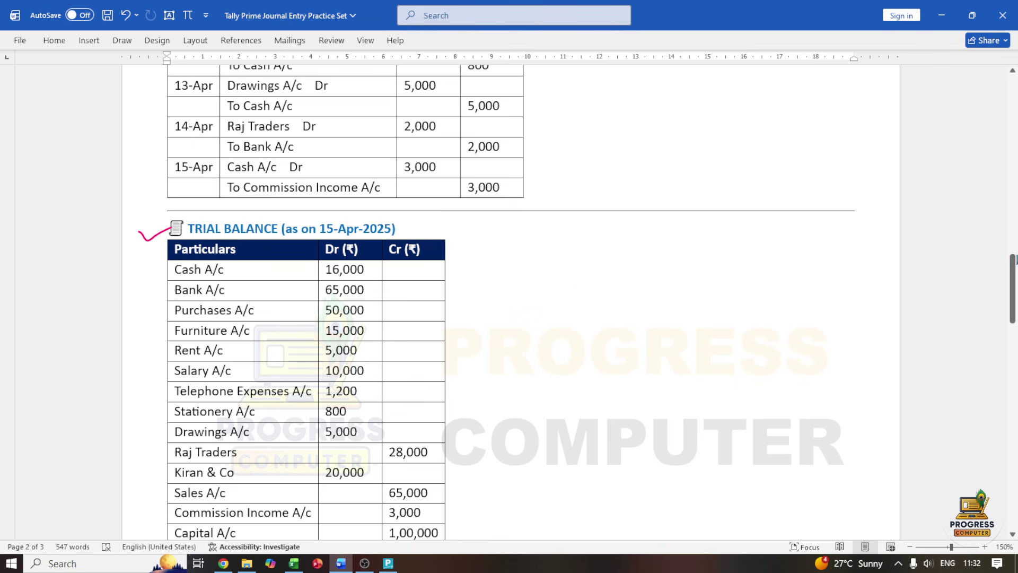
{"action": "scroll", "coordinate": [207, 247], "scroll_direction": "down", "scroll_amount": 7}
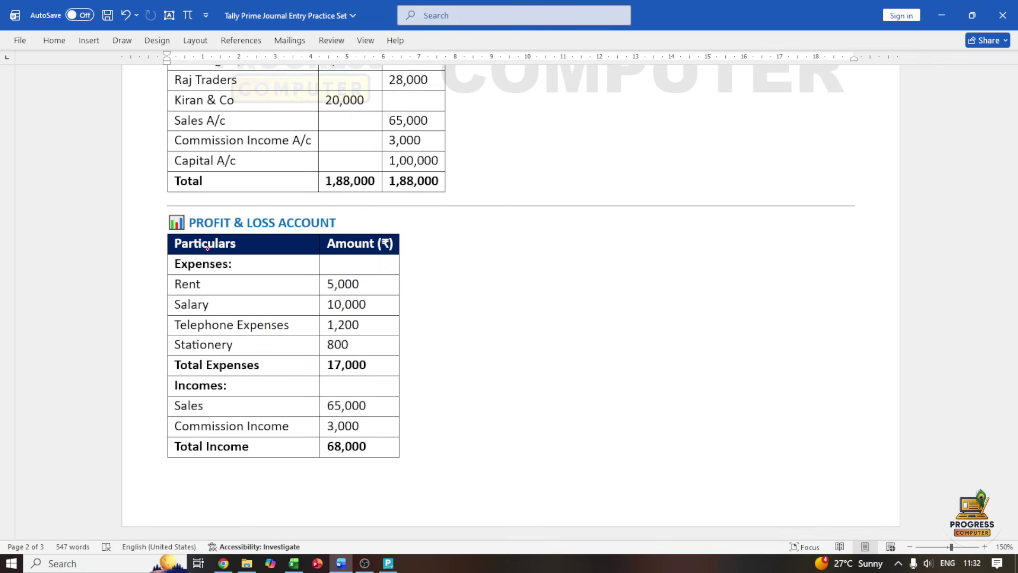
{"action": "left_click_drag", "start_coordinate": [147, 230], "coordinate": [176, 225]}
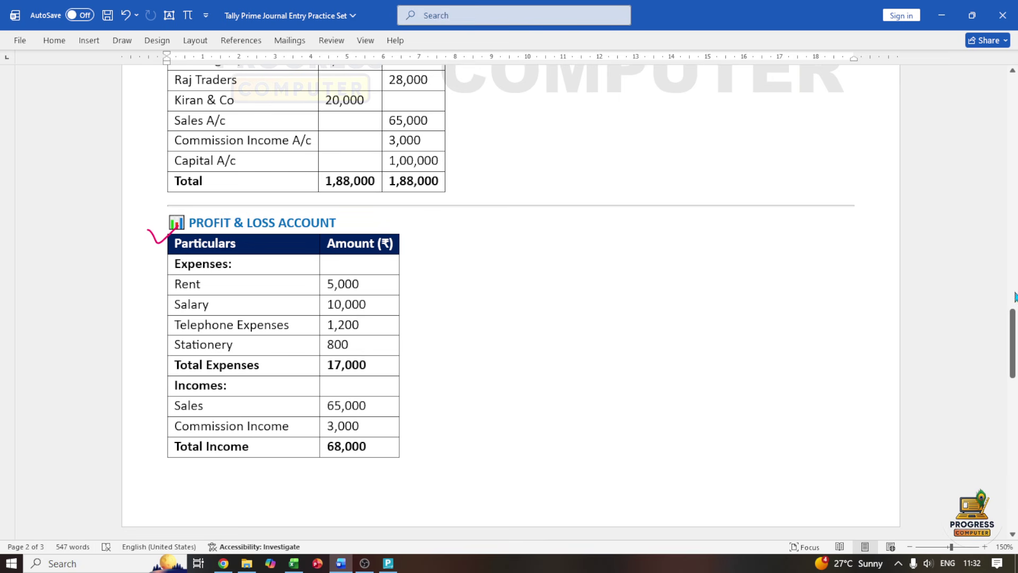
{"action": "left_click_drag", "start_coordinate": [1012, 334], "coordinate": [1012, 392]}
{"action": "left_click_drag", "start_coordinate": [157, 277], "coordinate": [197, 268]}
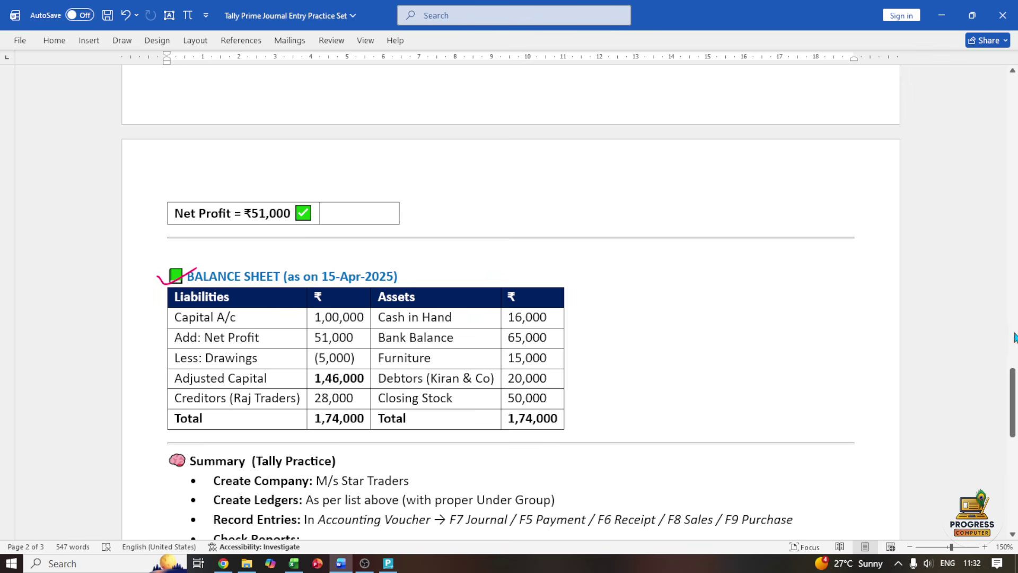
{"action": "left_click_drag", "start_coordinate": [1012, 371], "coordinate": [1012, 90]}
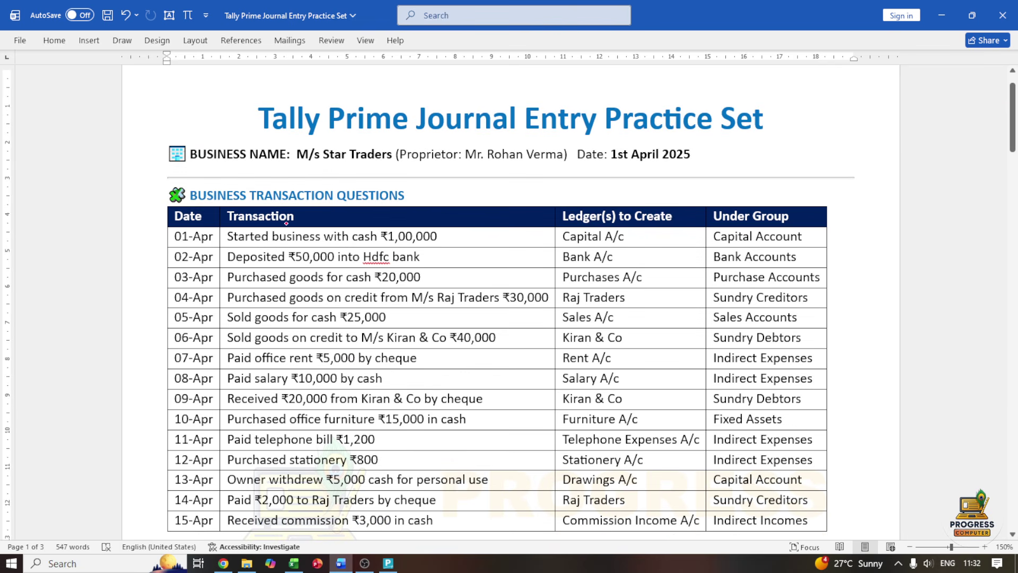
Tick Business Transaction Questions, underline the document title and mark the Transaction column heading in pink ink
{"action": "left_click_drag", "start_coordinate": [142, 202], "coordinate": [182, 189]}
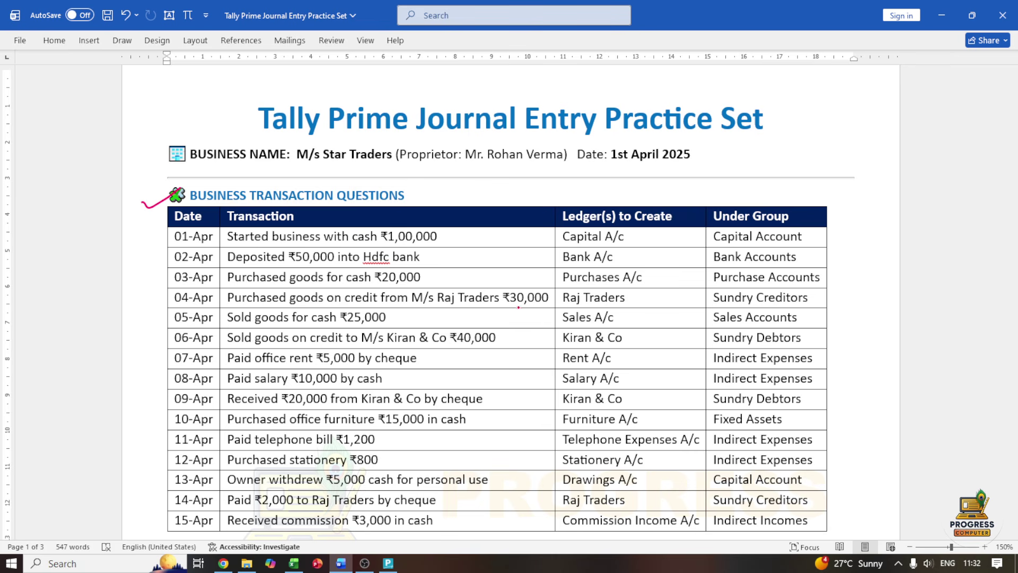
{"action": "mouse_move", "coordinate": [246, 125]}
{"action": "left_mouse_down"}
{"action": "mouse_move", "coordinate": [256, 135]}
{"action": "mouse_move", "coordinate": [285, 116]}
{"action": "mouse_move", "coordinate": [467, 133]}
{"action": "left_mouse_up"}
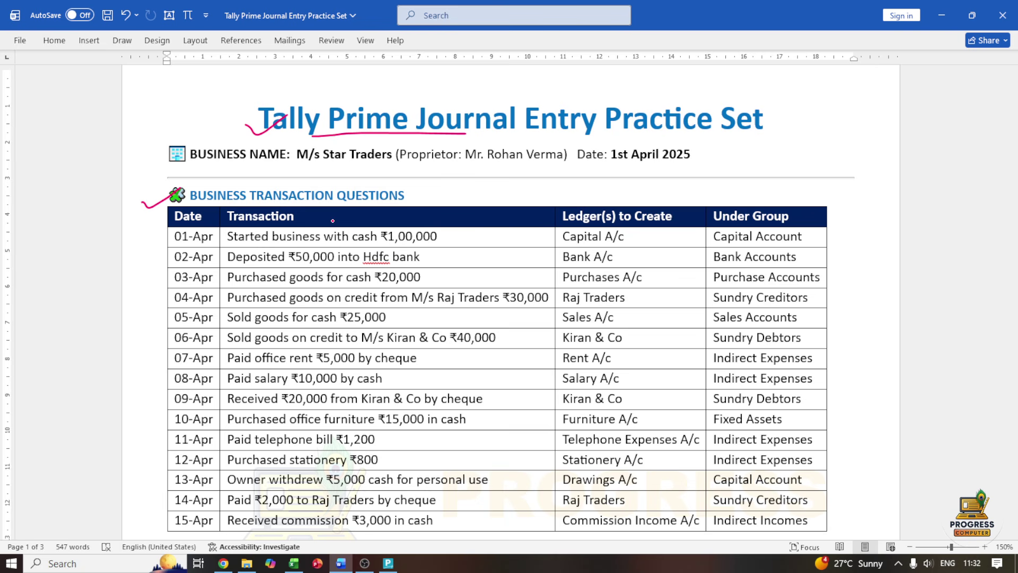
{"action": "left_click_drag", "start_coordinate": [332, 220], "coordinate": [352, 216]}
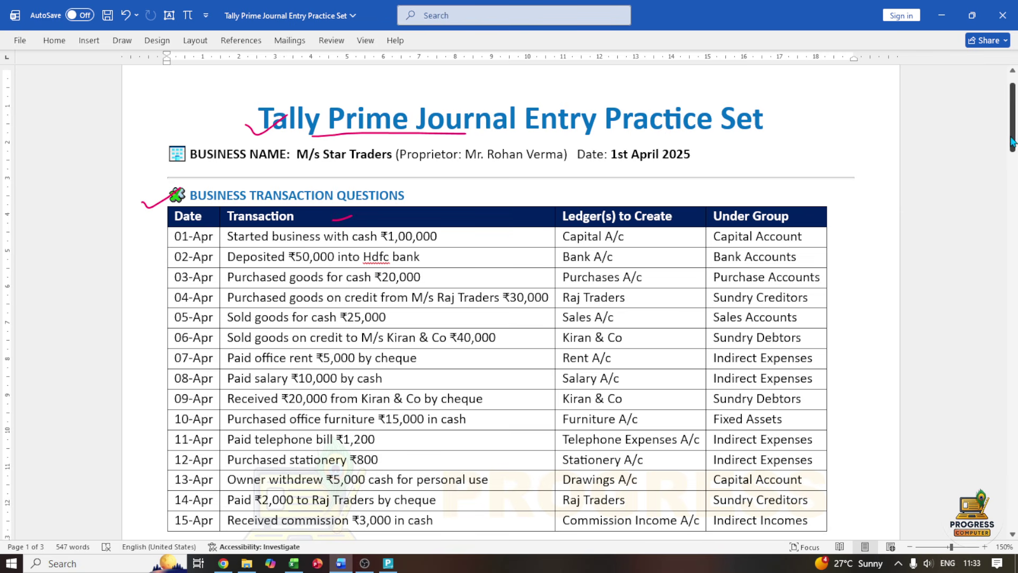
{"action": "scroll", "coordinate": [761, 199], "scroll_direction": "down", "scroll_amount": 1}
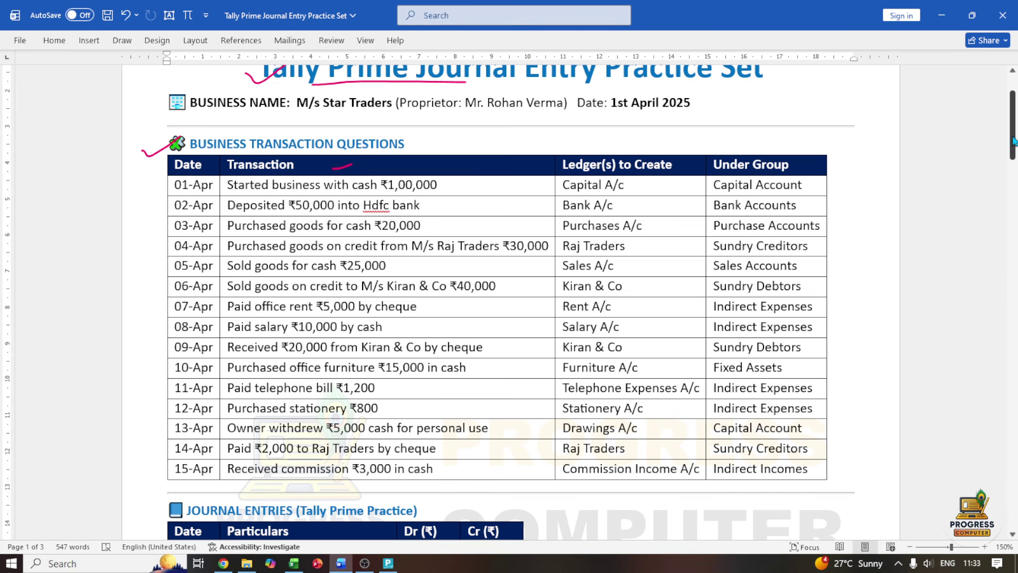
{"action": "left_click_drag", "start_coordinate": [1014, 134], "coordinate": [953, 120]}
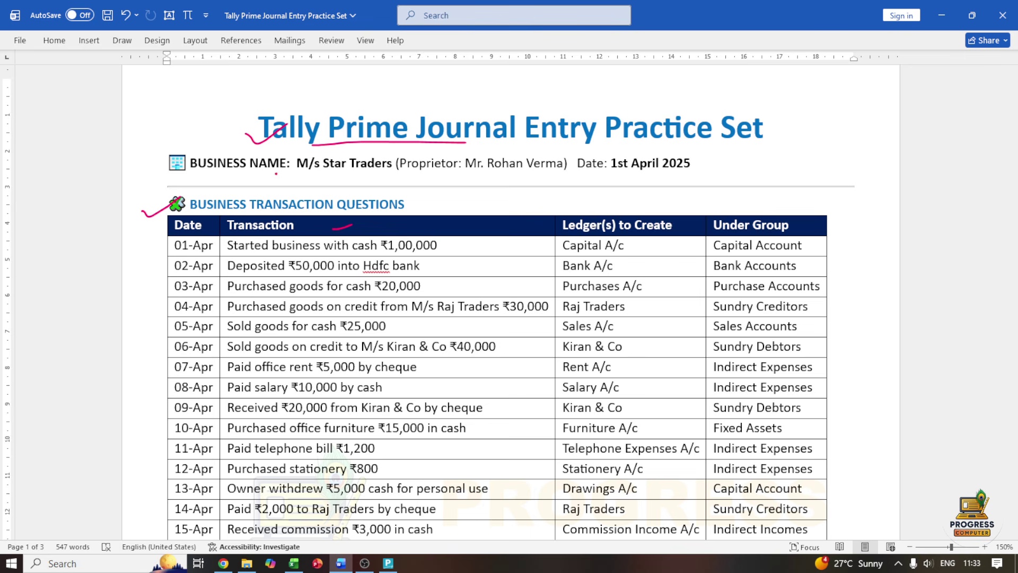
Underline the business name and the date 1st April 2025 in pink ink
{"action": "mouse_move", "coordinate": [247, 175]}
{"action": "left_mouse_down"}
{"action": "mouse_move", "coordinate": [520, 177]}
{"action": "mouse_move", "coordinate": [491, 174]}
{"action": "left_mouse_up"}
{"action": "left_click_drag", "start_coordinate": [591, 174], "coordinate": [688, 172]}
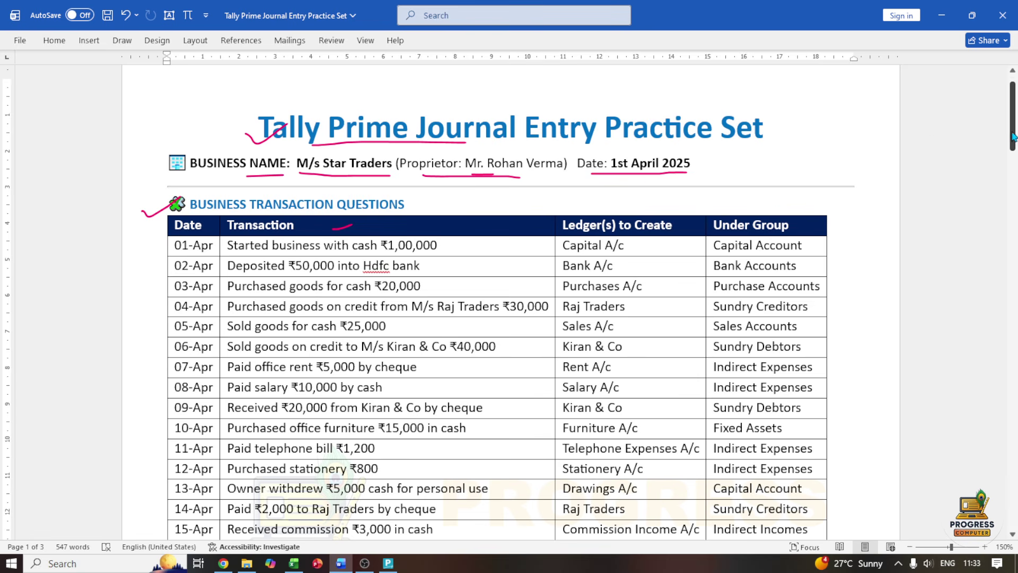
{"action": "left_click_drag", "start_coordinate": [1013, 128], "coordinate": [1014, 149]}
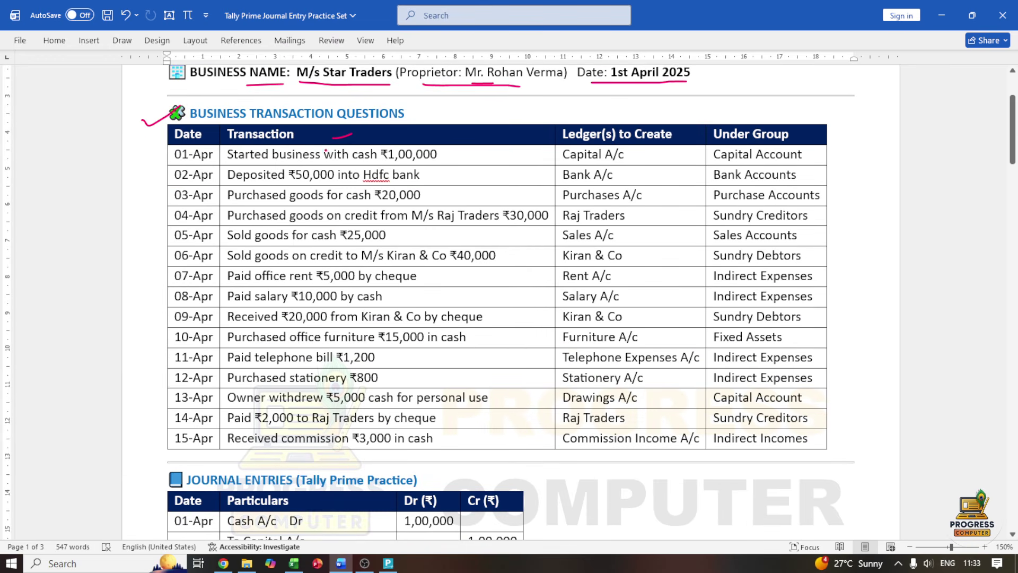
Mark the 01-Apr row, its ₹1,00,000 amount and Capital Account group, then switch to Tally Prime
{"action": "left_click_drag", "start_coordinate": [158, 154], "coordinate": [176, 164]}
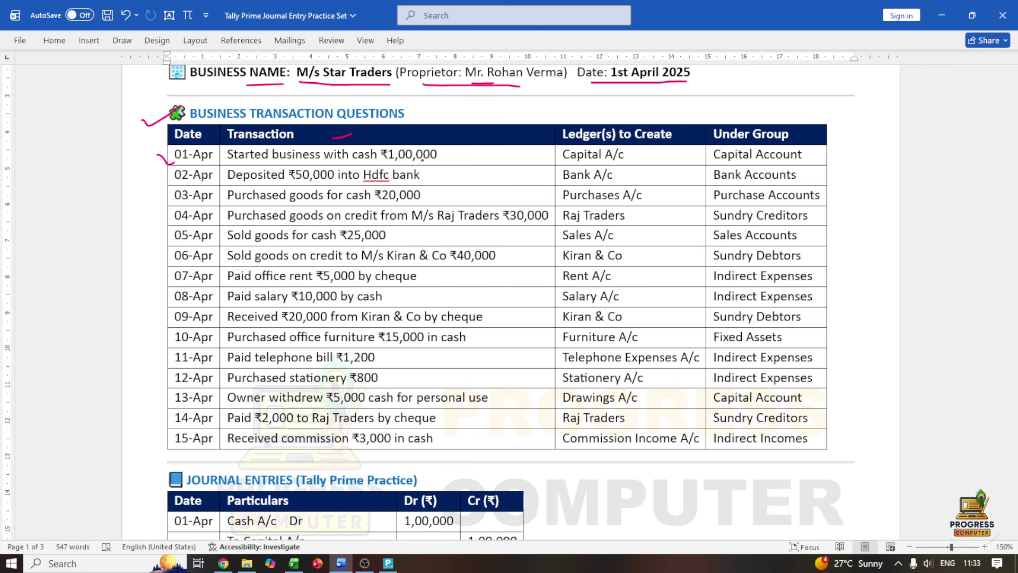
{"action": "left_click_drag", "start_coordinate": [431, 160], "coordinate": [450, 156]}
{"action": "left_click_drag", "start_coordinate": [701, 161], "coordinate": [710, 158]}
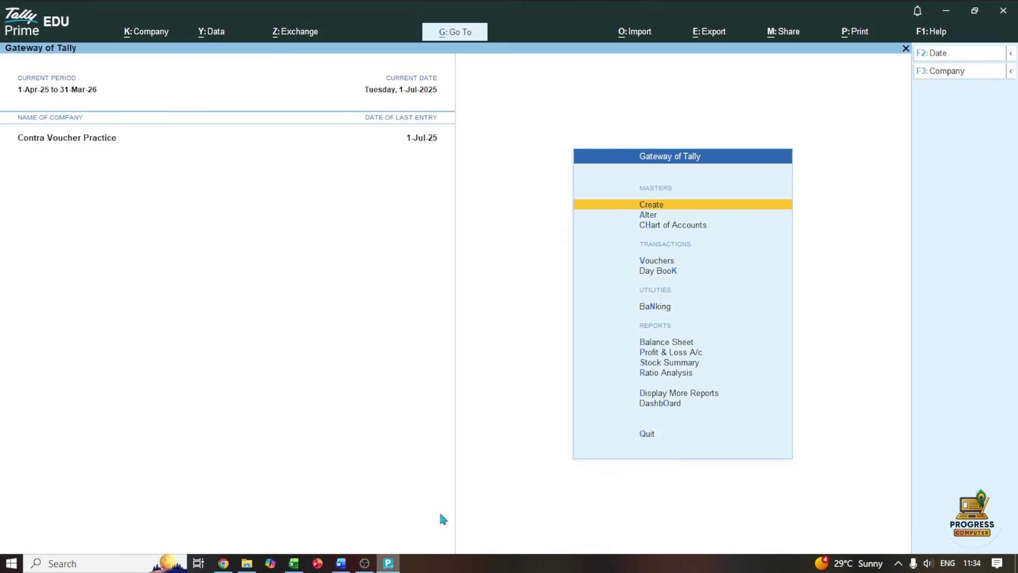
{"action": "left_click", "coordinate": [388, 563]}
Start creating a new company named Ms Star Traders
{"action": "left_click", "coordinate": [146, 32]}
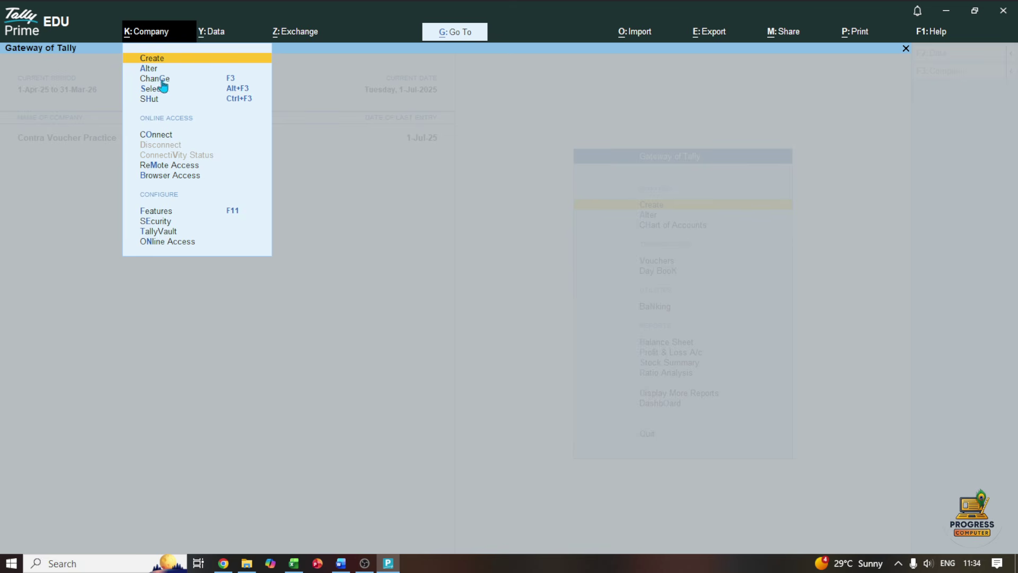
{"action": "left_click", "coordinate": [152, 59]}
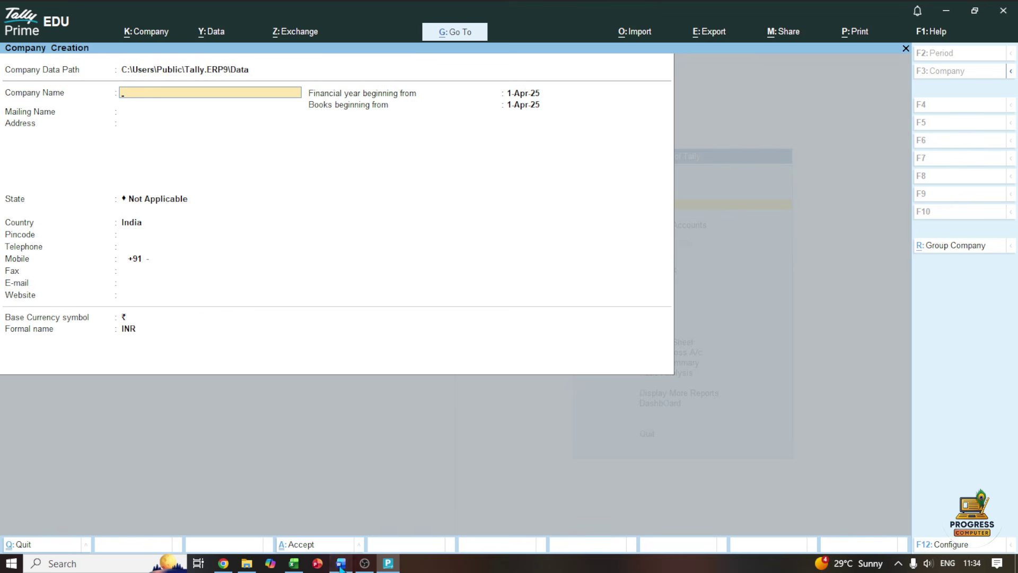
{"action": "left_click", "coordinate": [341, 563]}
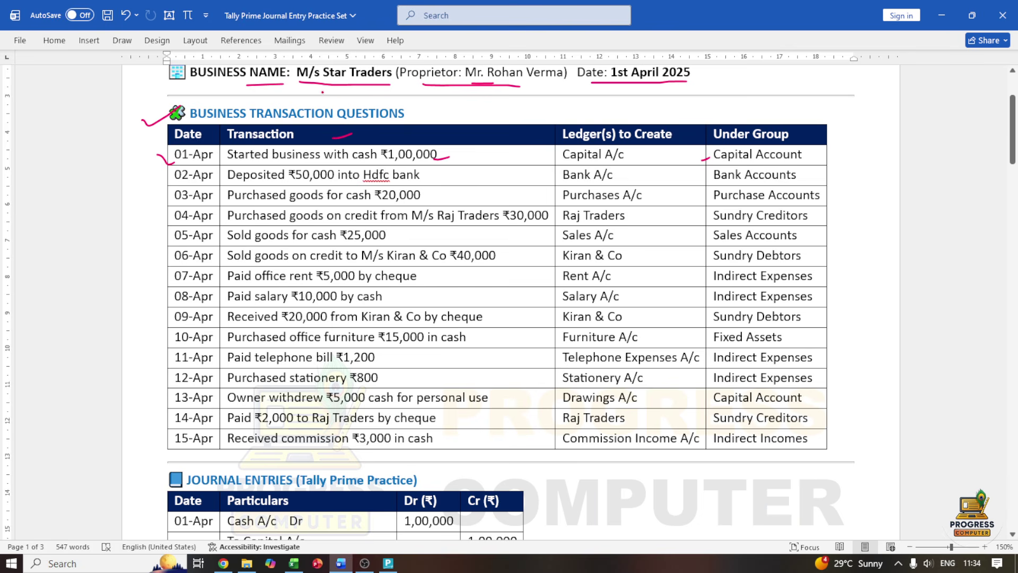
{"action": "left_click", "coordinate": [388, 563]}
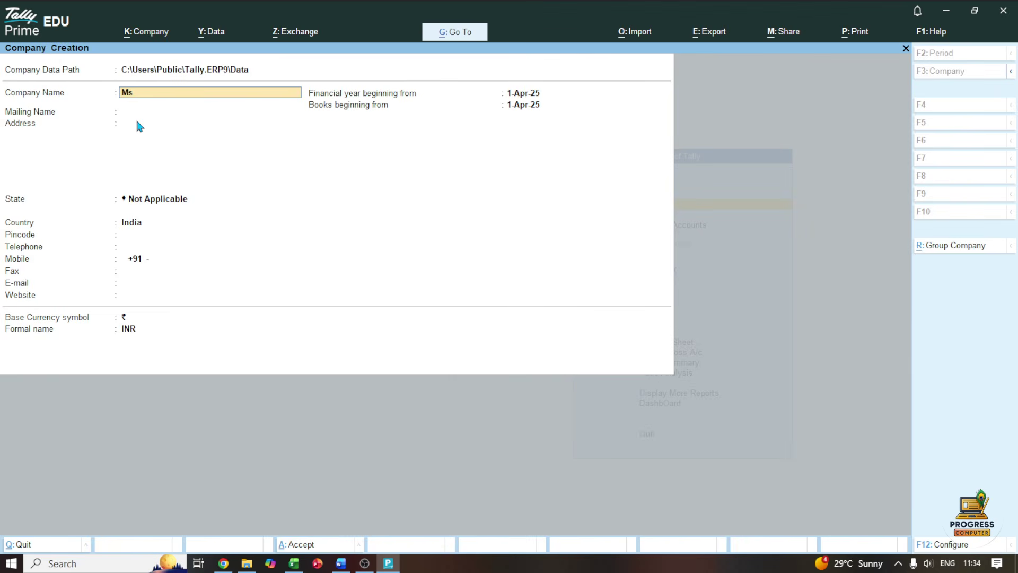
{"action": "type", "text": "Ms Star Traders"}
{"action": "key", "text": "Return"}
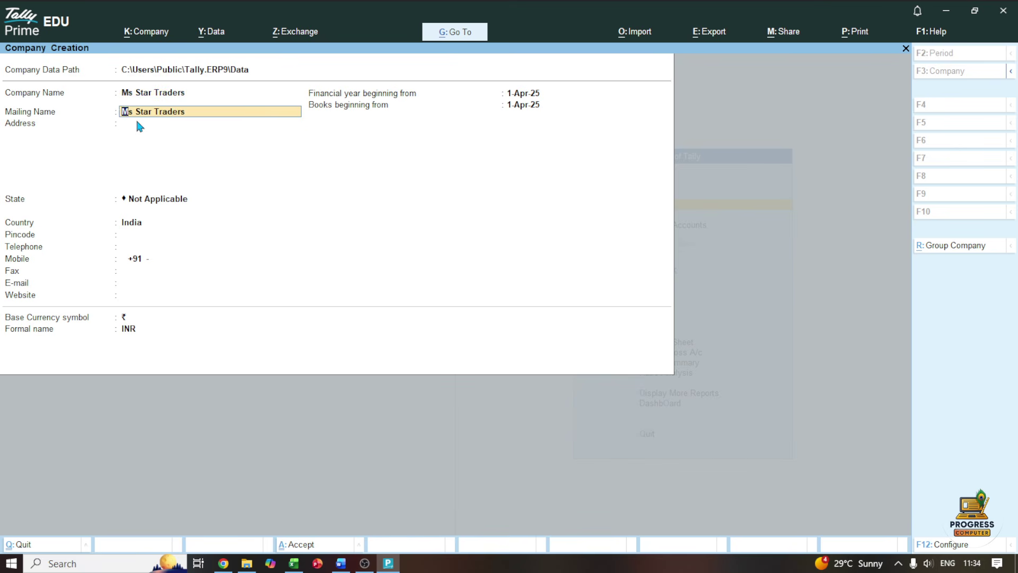
Set the state to Chhattisgarh, enter the mobile number and keep 1-Apr-25 as financial year start
{"action": "key", "text": "Return"}
{"action": "key", "text": "Return"}
{"action": "type", "text": "Chh"}
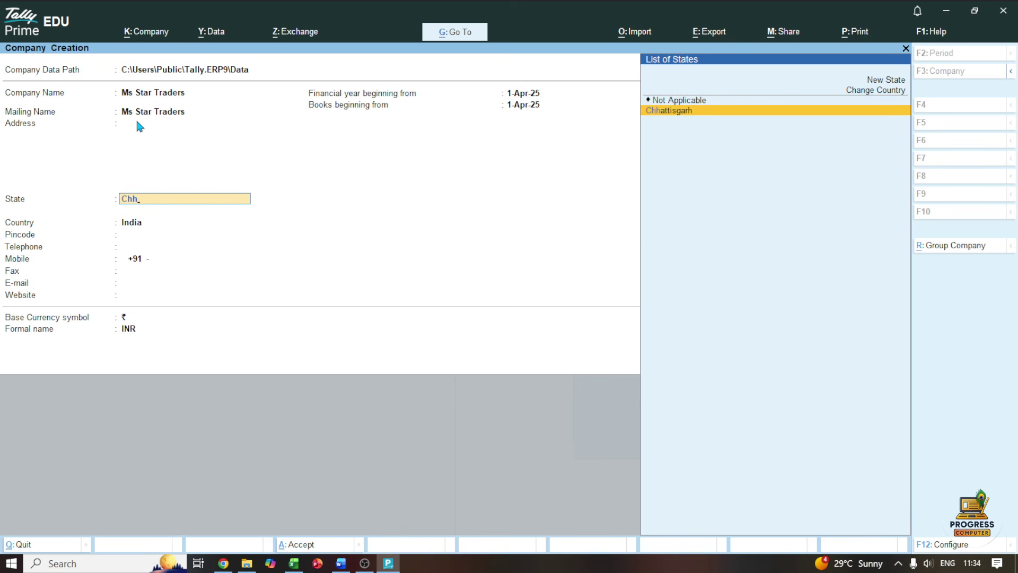
{"action": "key", "text": "Return"}
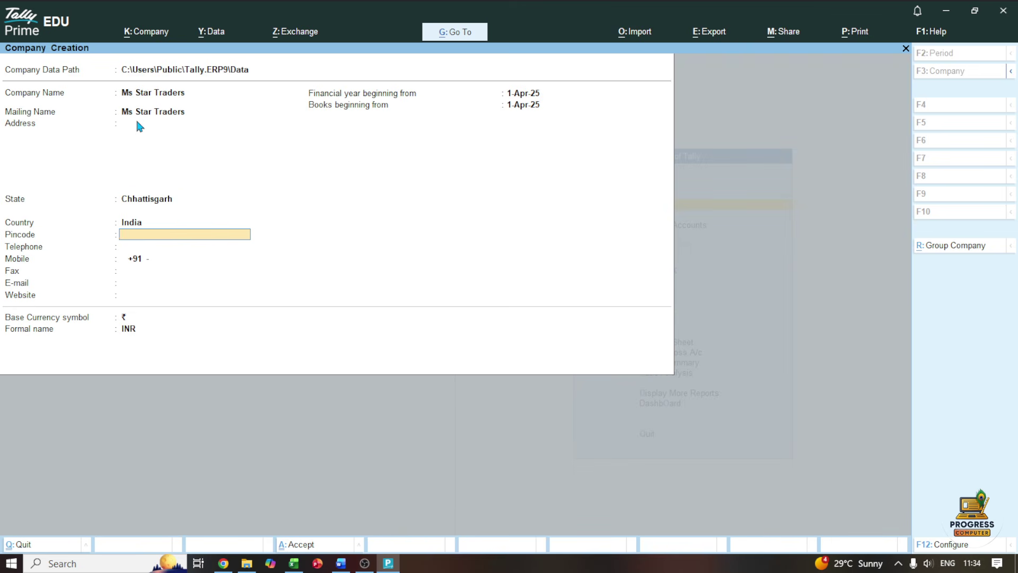
{"action": "key", "text": "Return"}
{"action": "key", "text": "Return"}
{"action": "key", "text": "Return"}
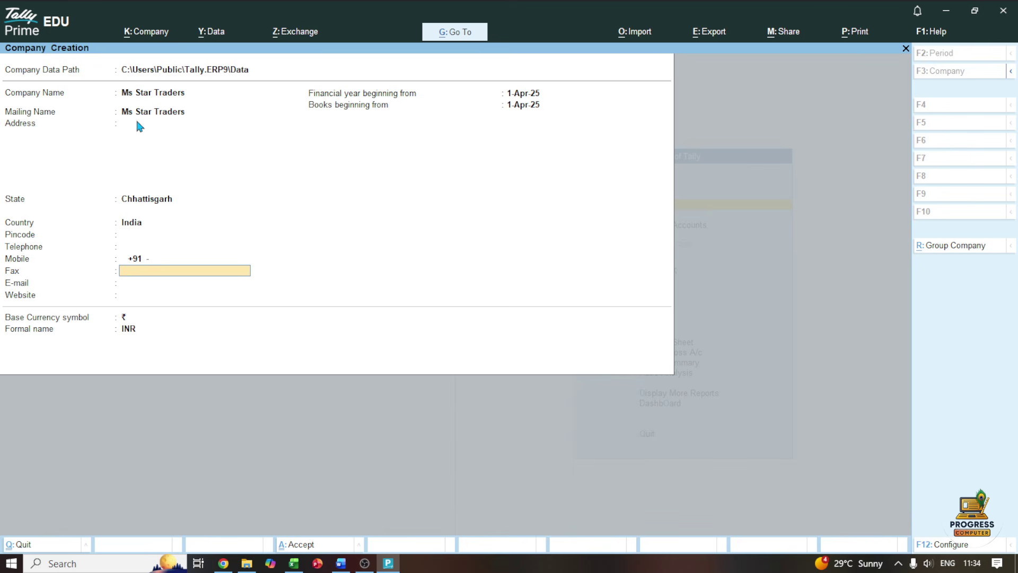
{"action": "key", "text": "BackSpace"}
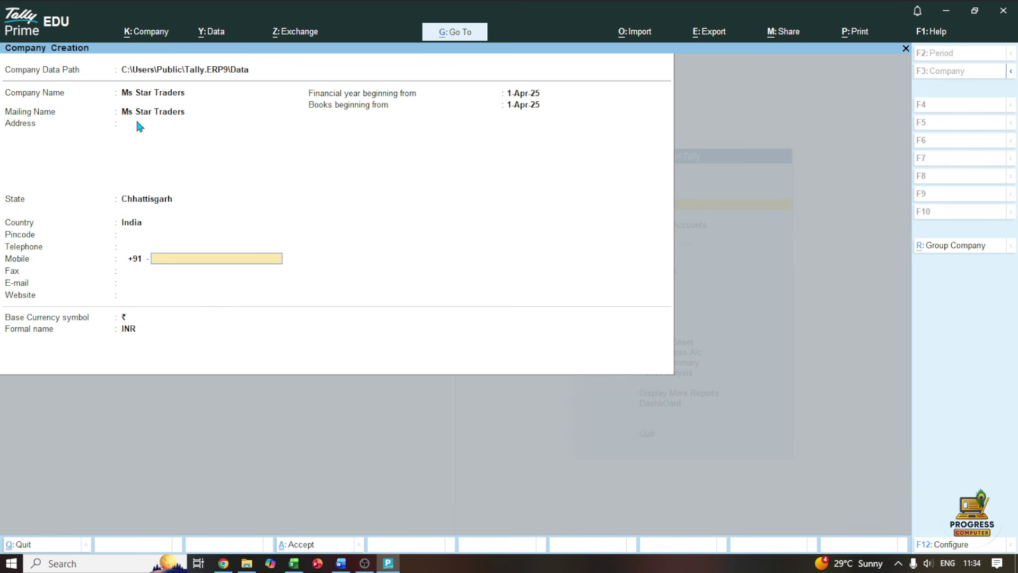
{"action": "key", "text": "Return"}
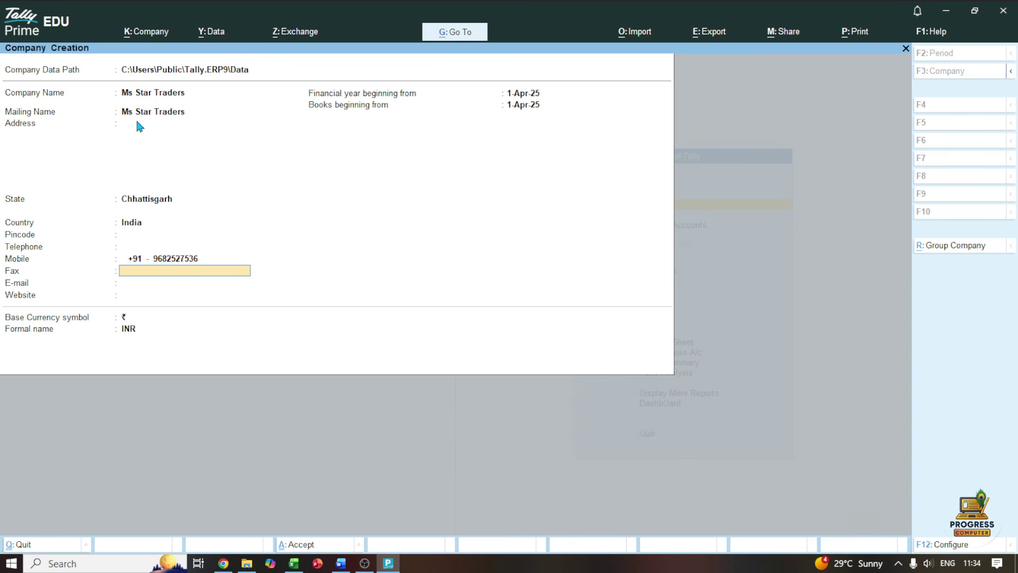
{"action": "key", "text": "Return"}
{"action": "key", "text": "Return"}
{"action": "key", "text": "Return"}
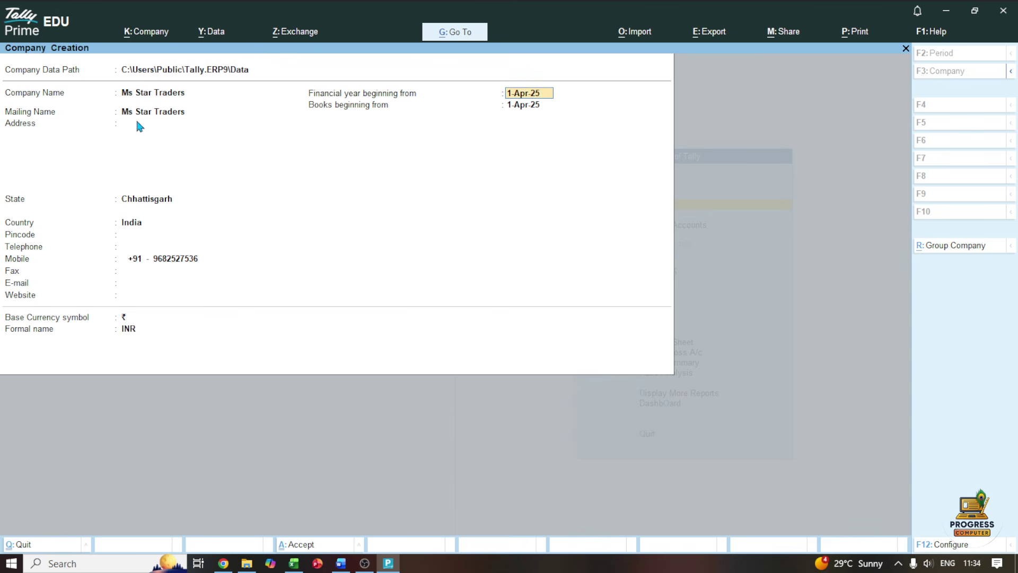
{"action": "key", "text": "Return"}
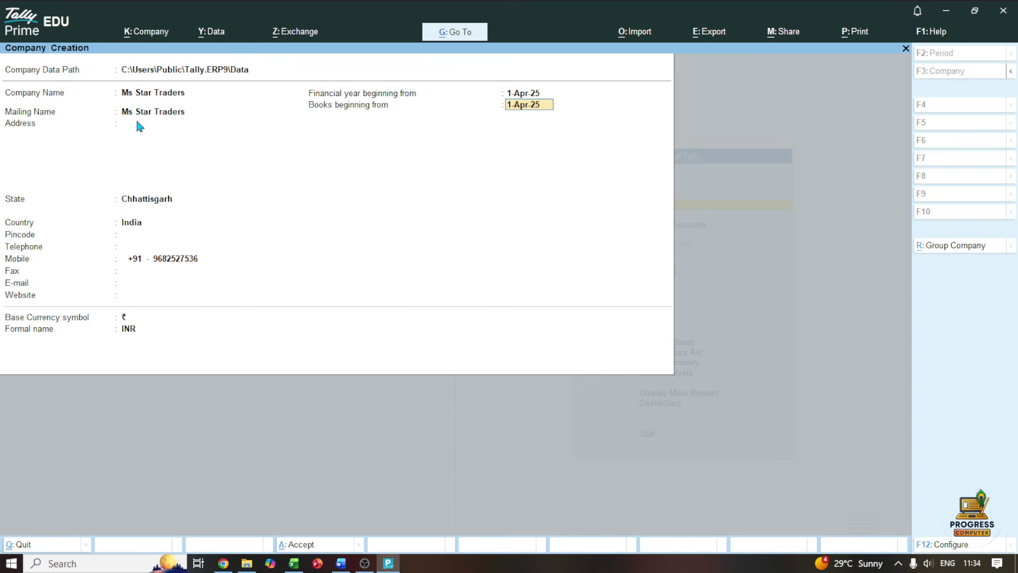
Save the company and accept its features to reach Gateway of Tally, then bring up Word
{"action": "key", "text": "ctrl"}
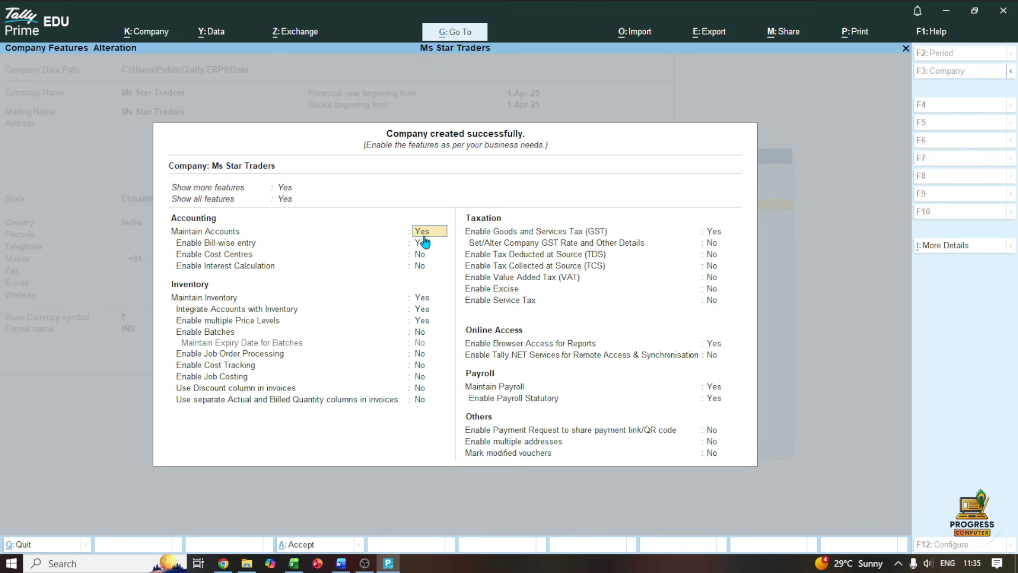
{"action": "key", "text": "ctrl+a"}
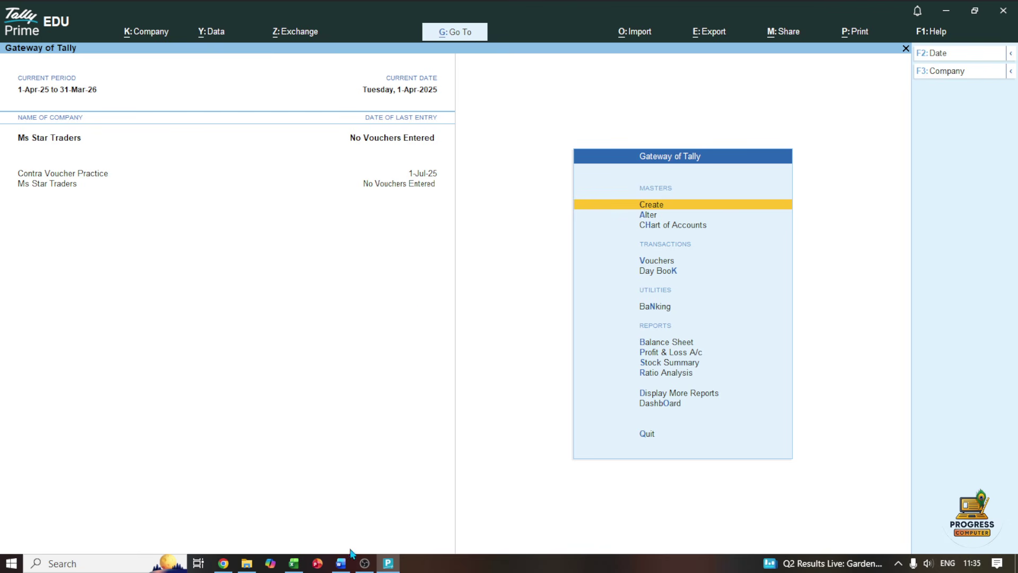
{"action": "left_click", "coordinate": [341, 563]}
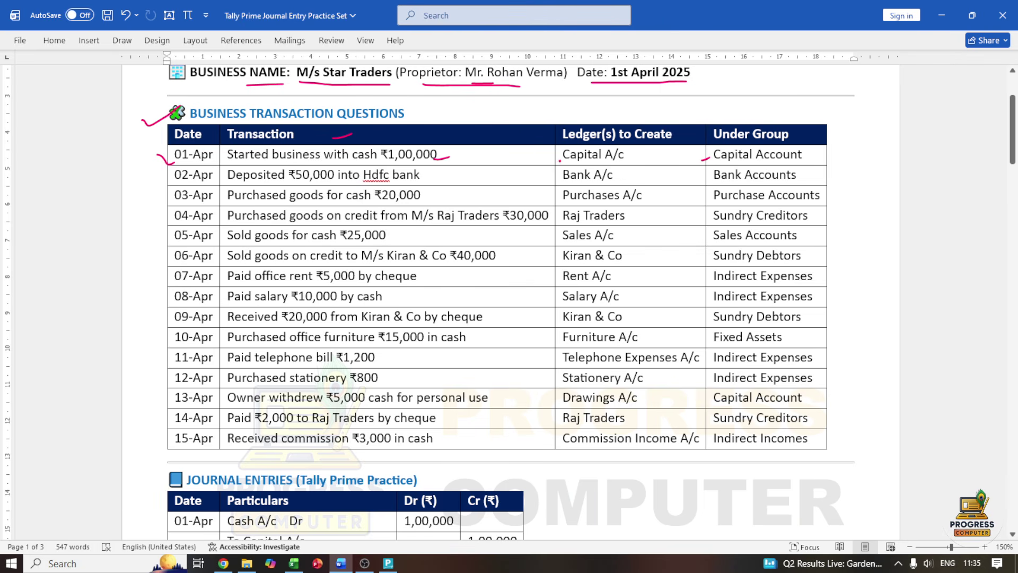
Ink-tick the Capital A/c ledger and the 01-Apr row, then go back to Tally Prime
{"action": "left_click_drag", "start_coordinate": [558, 160], "coordinate": [582, 156]}
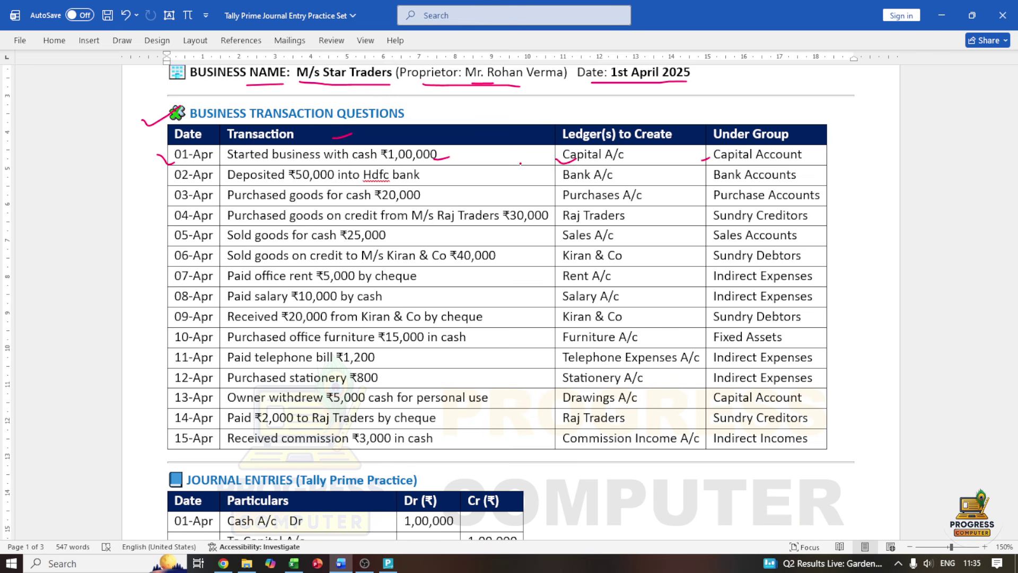
{"action": "left_click_drag", "start_coordinate": [156, 155], "coordinate": [183, 148]}
{"action": "left_click", "coordinate": [388, 562]}
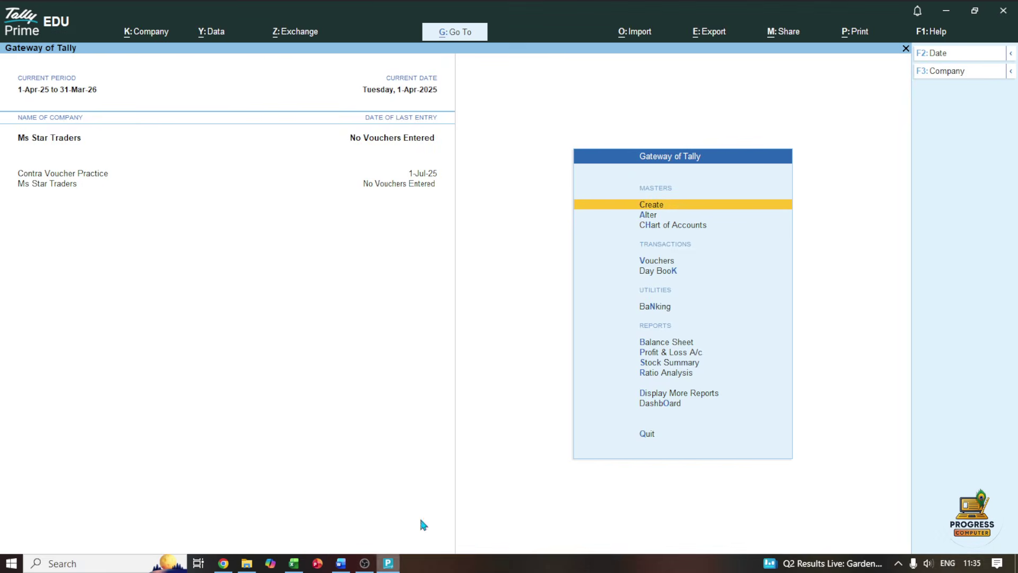
Open voucher entry, switch it to a Receipt voucher and begin creating a new ledger
{"action": "left_click", "coordinate": [644, 262]}
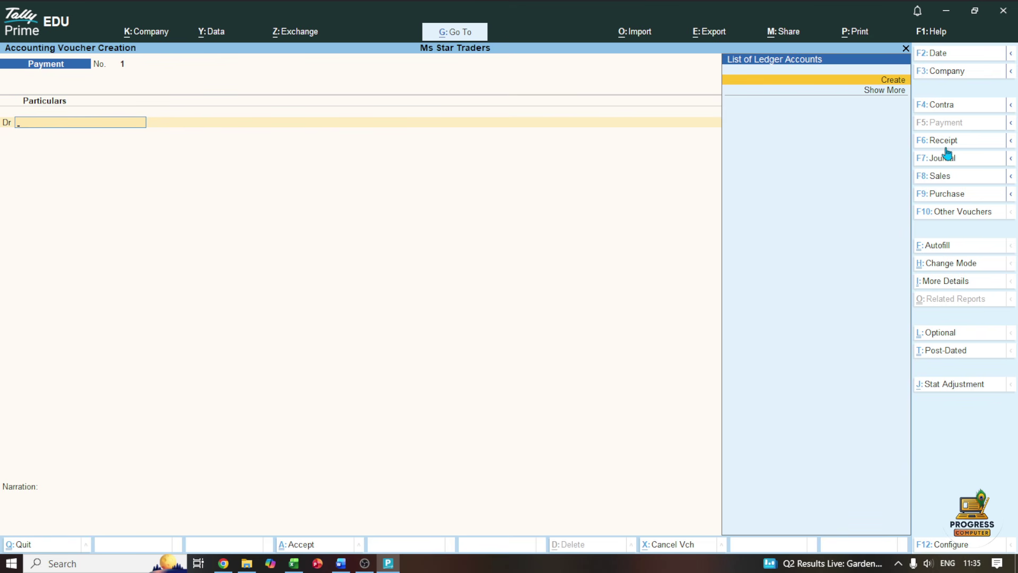
{"action": "left_click", "coordinate": [341, 563]}
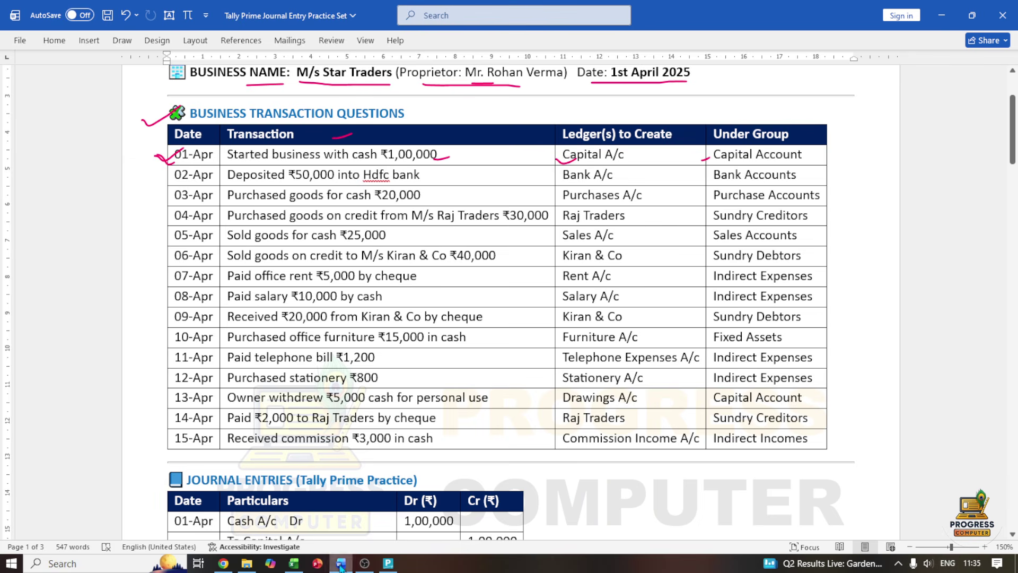
{"action": "mouse_move", "coordinate": [142, 163]}
{"action": "left_mouse_down"}
{"action": "mouse_move", "coordinate": [146, 173]}
{"action": "mouse_move", "coordinate": [172, 155]}
{"action": "left_mouse_up"}
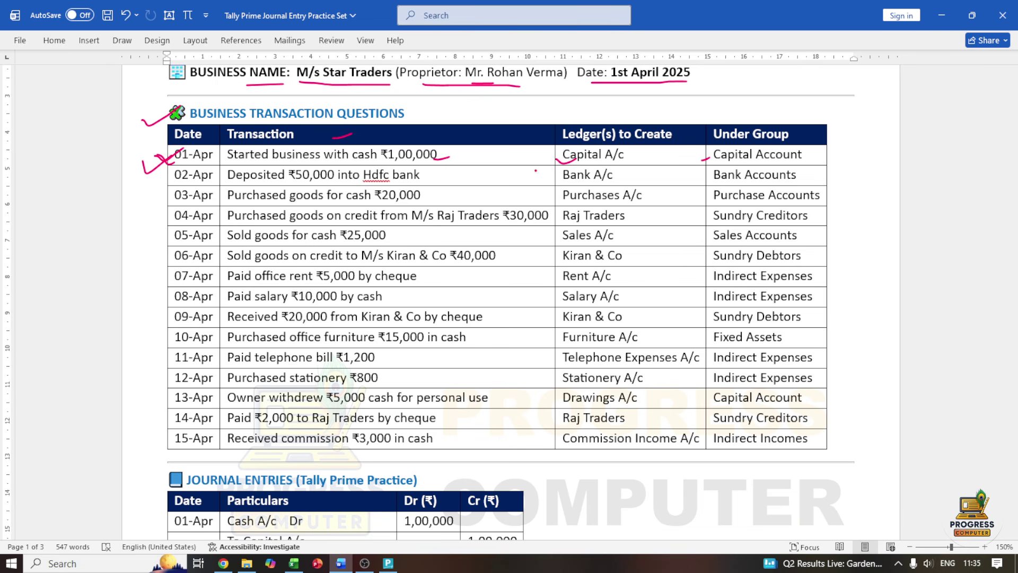
{"action": "left_click", "coordinate": [395, 566]}
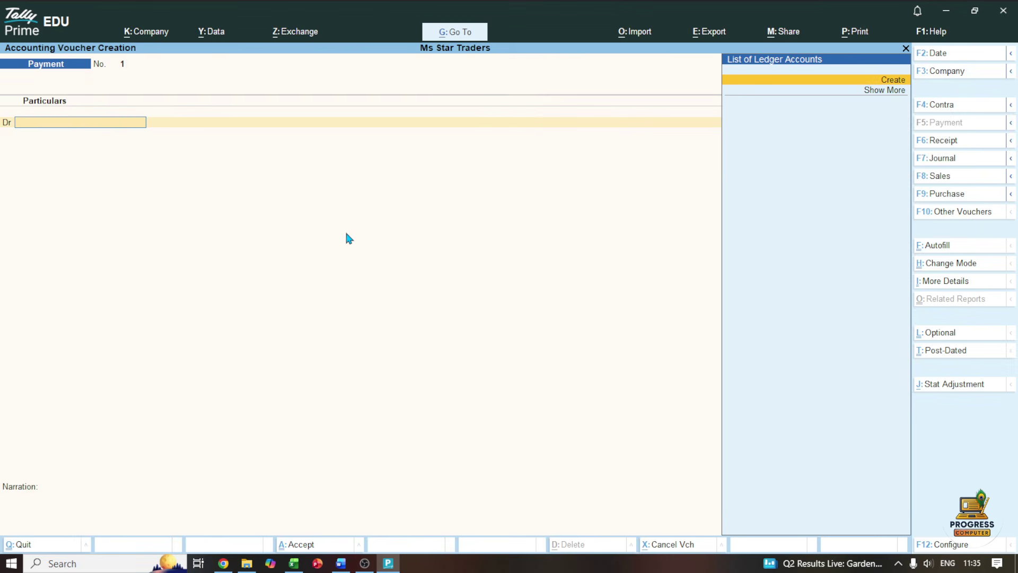
{"action": "left_click", "coordinate": [930, 141]}
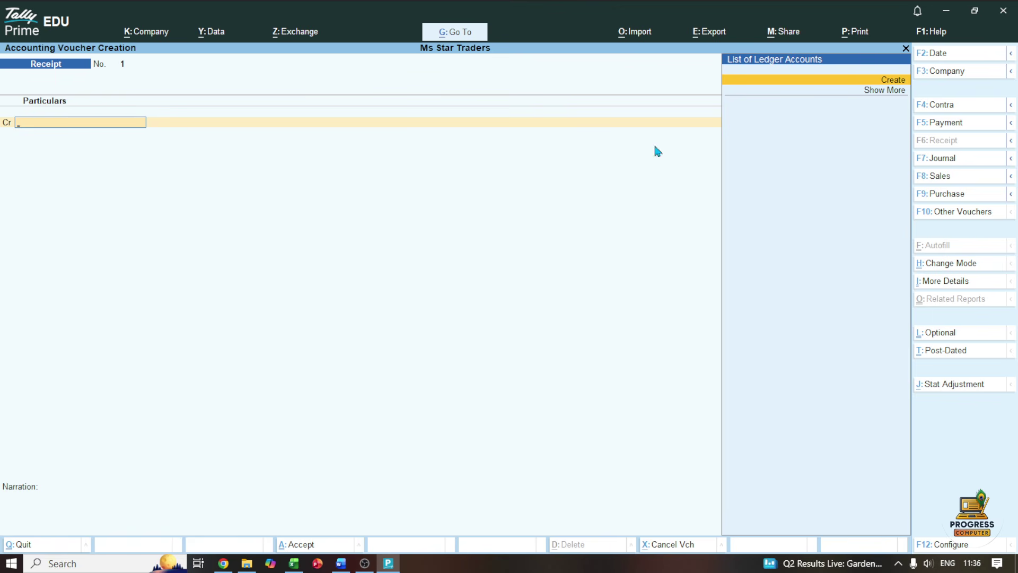
{"action": "left_click", "coordinate": [895, 81]}
Create the ledger 'Cspital Ac' under Capital Account
{"action": "type", "text": "Cspital"}
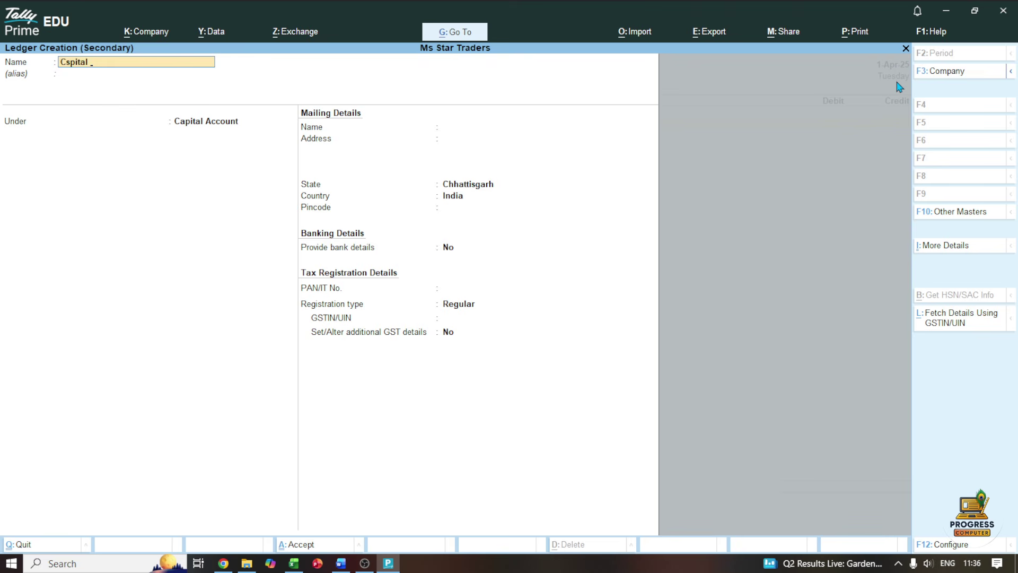
{"action": "type", "text": " ac"}
{"action": "key", "text": "Return"}
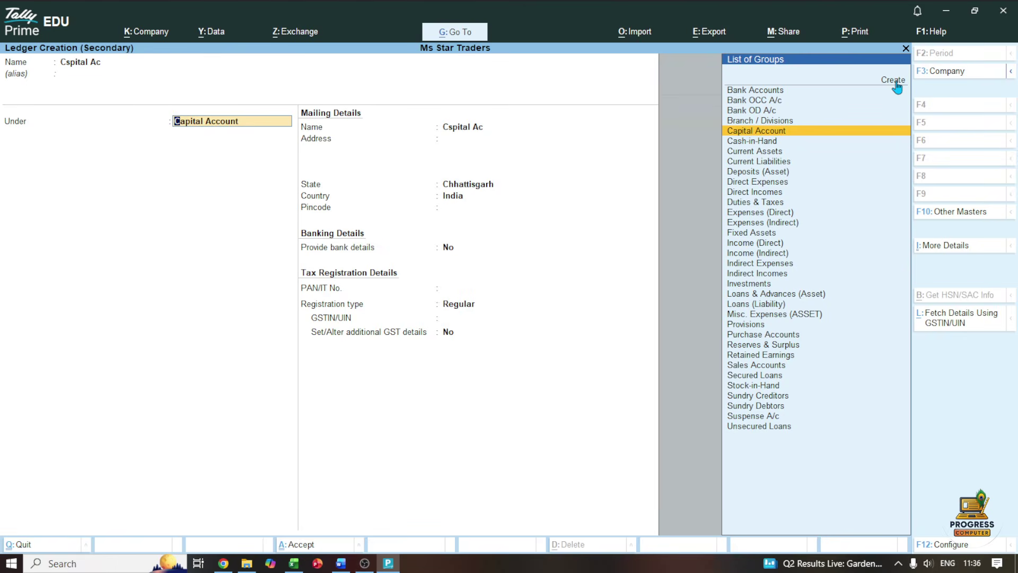
{"action": "key", "text": "ctrl+a"}
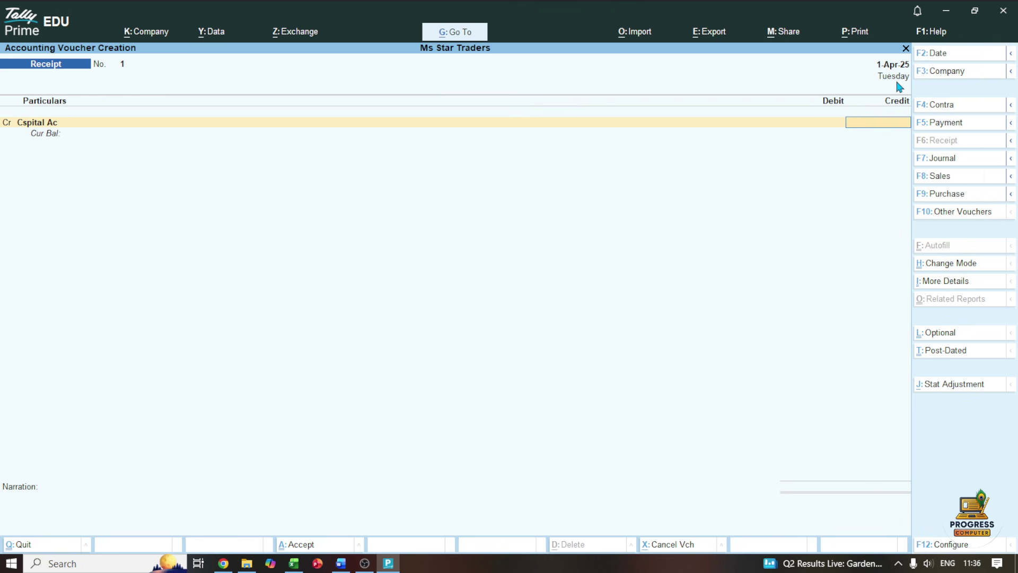
Credit Cspital Ac 1,00,000, debit Cash the same amount and save Receipt No. 1
{"action": "type", "text": "100000"}
{"action": "key", "text": "Return"}
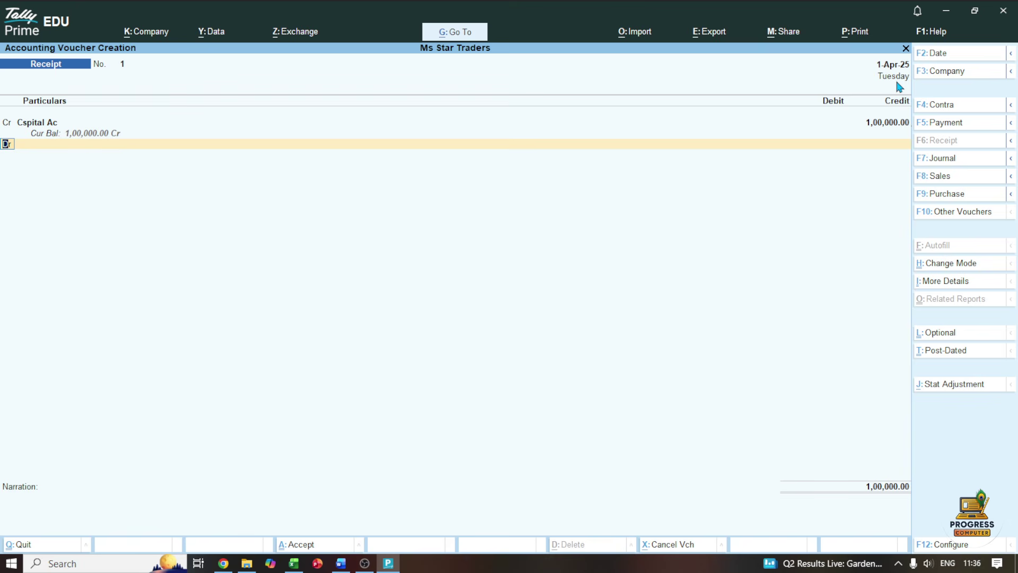
{"action": "key", "text": "Return"}
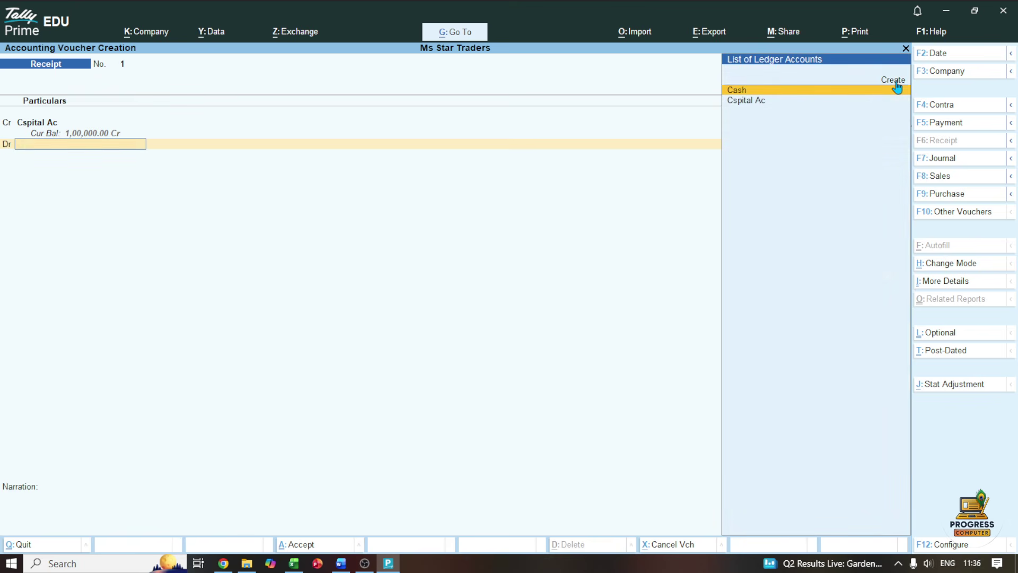
{"action": "left_click", "coordinate": [896, 89]}
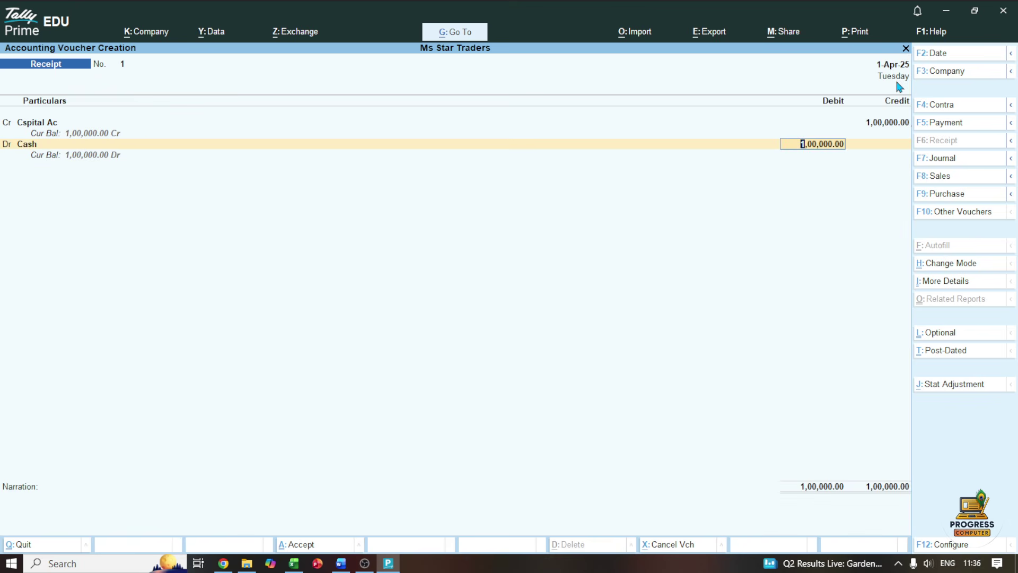
{"action": "key", "text": "Return"}
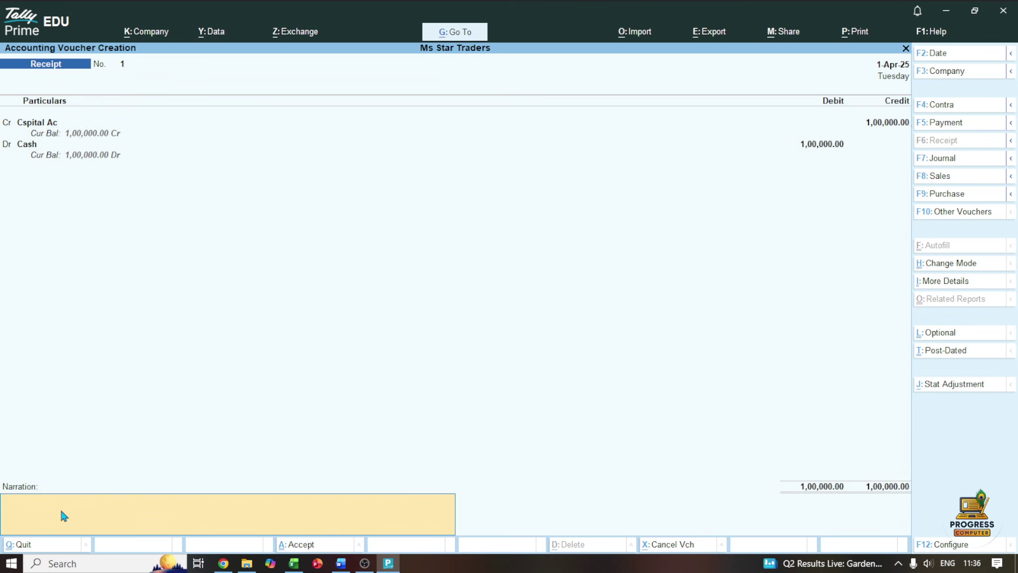
{"action": "key", "text": "ctrl+a"}
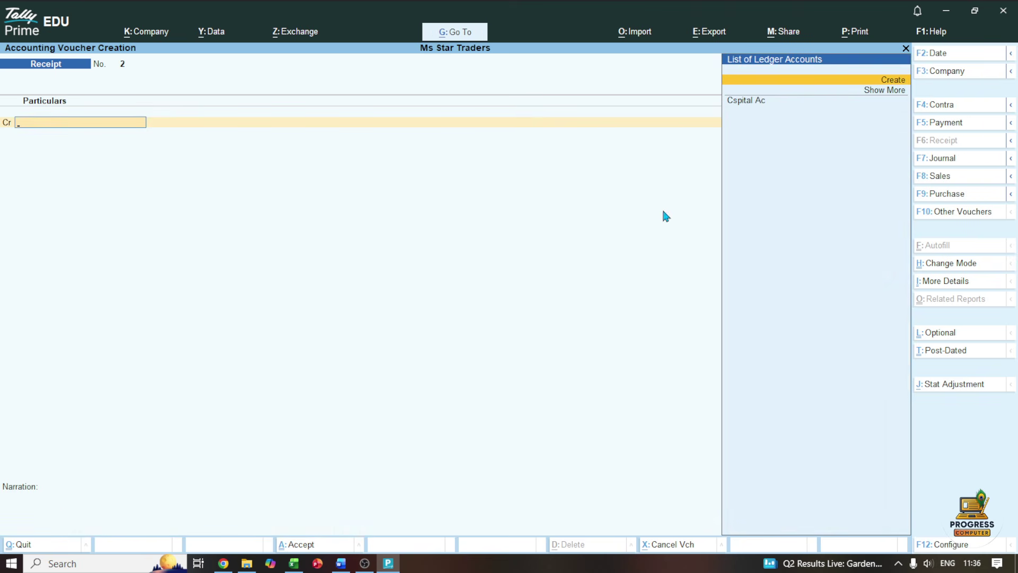
Switch to a Journal voucher and enter a trial Cash debit of 1 against Cspital Ac
{"action": "left_click", "coordinate": [938, 159]}
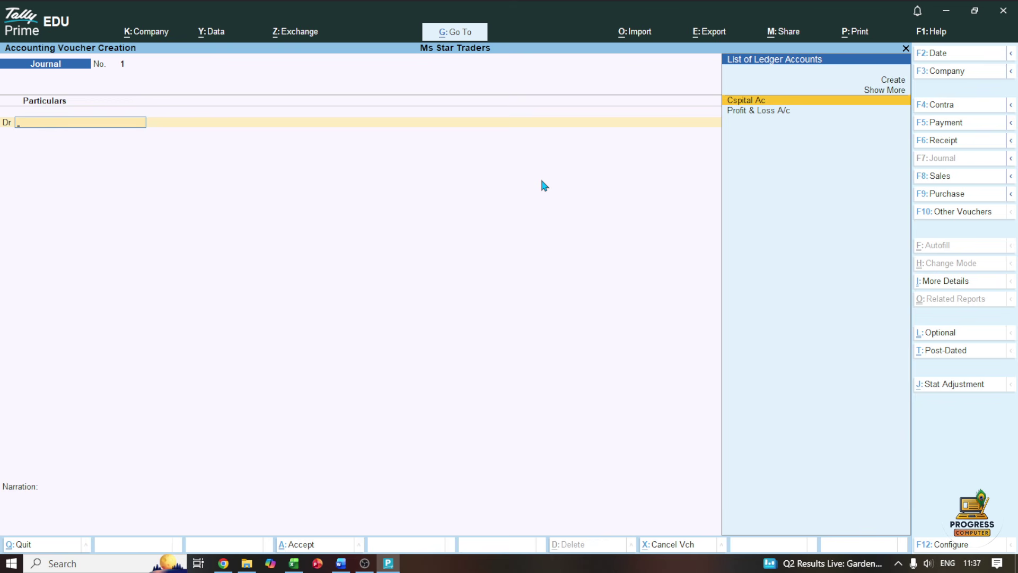
{"action": "key", "text": "Up"}
{"action": "key", "text": "Return"}
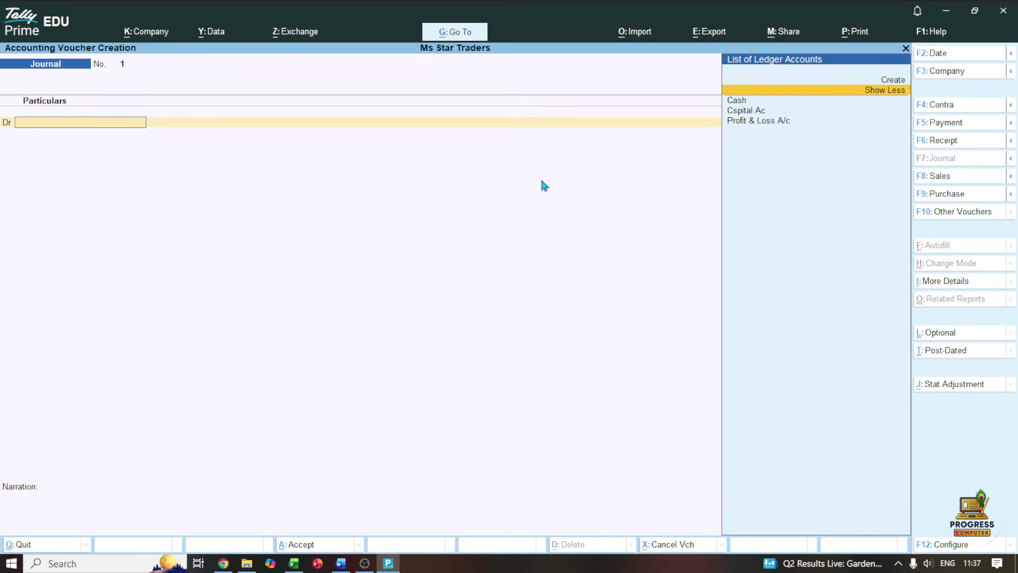
{"action": "key", "text": "Down"}
{"action": "key", "text": "Return"}
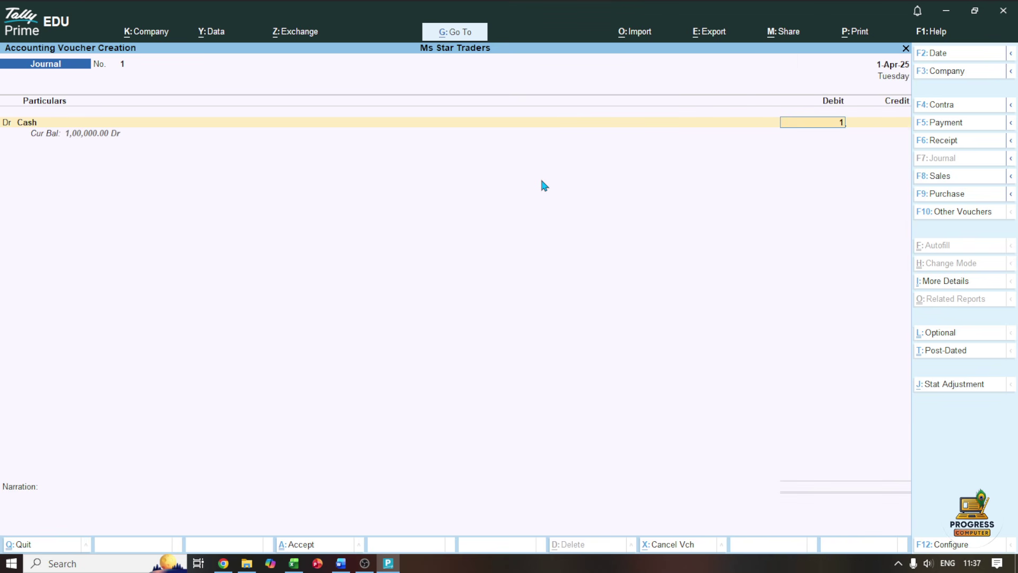
{"action": "key", "text": "Return"}
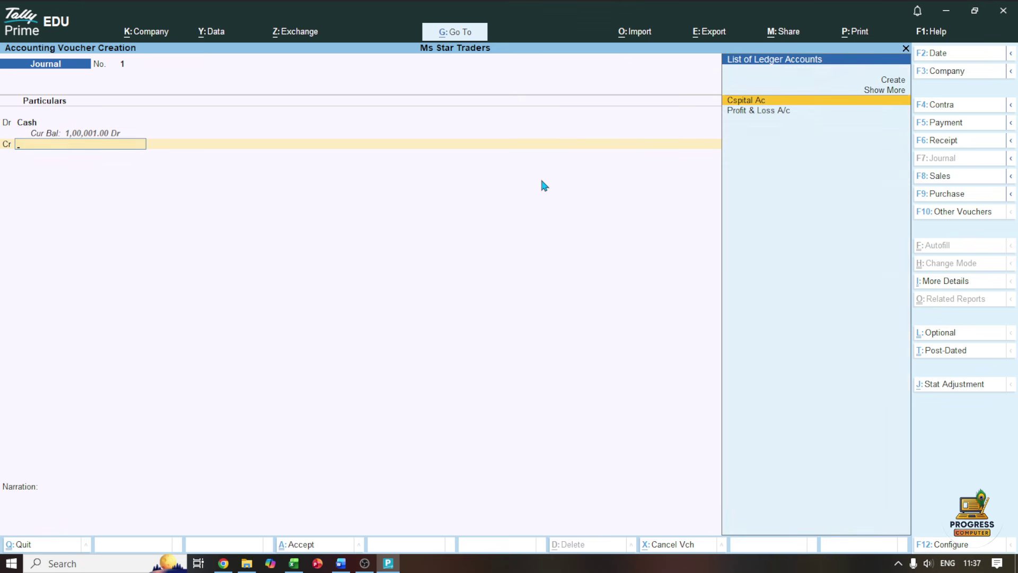
{"action": "key", "text": "Return"}
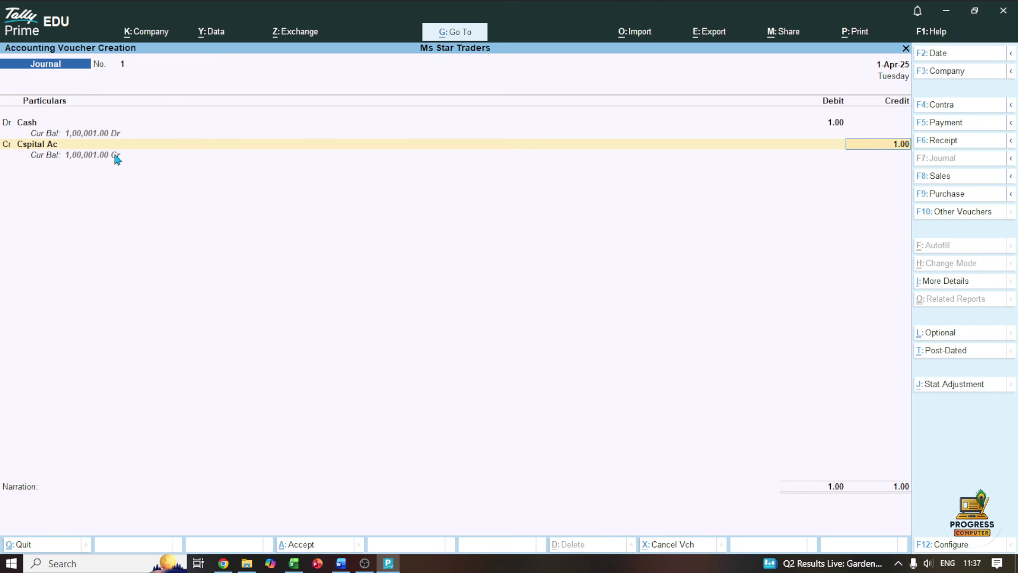
{"action": "key", "text": "BackSpace"}
Discard the unsaved journal voucher, reopen voucher entry and bring up the Word practice set
{"action": "key", "text": "Escape"}
{"action": "key", "text": "y"}
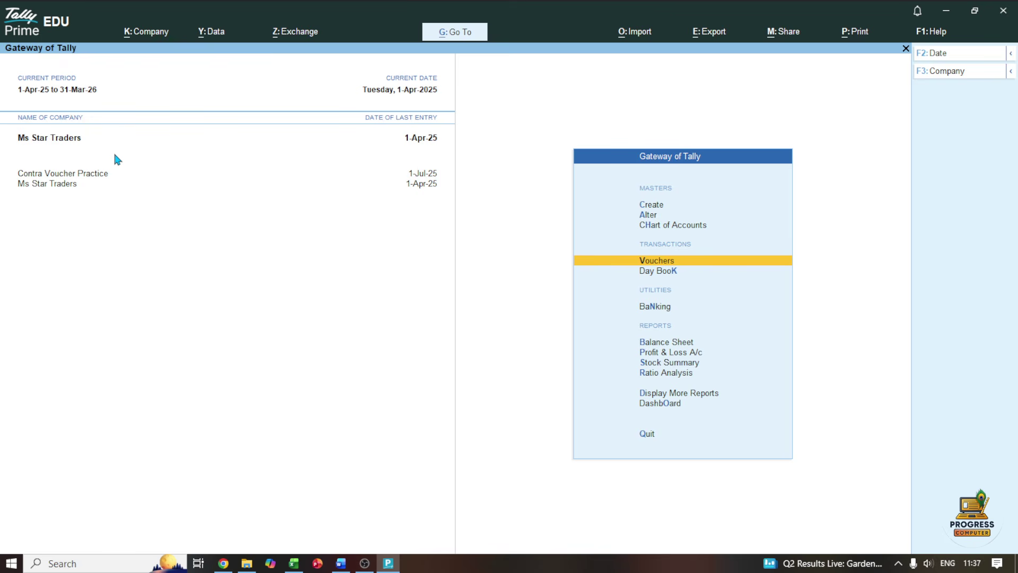
{"action": "key", "text": "Return"}
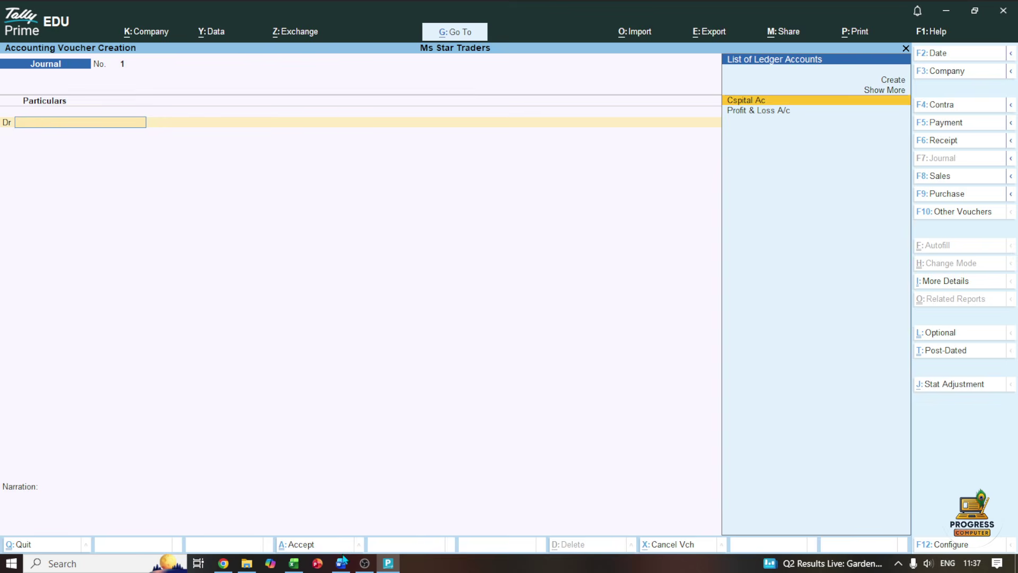
{"action": "left_click", "coordinate": [340, 563]}
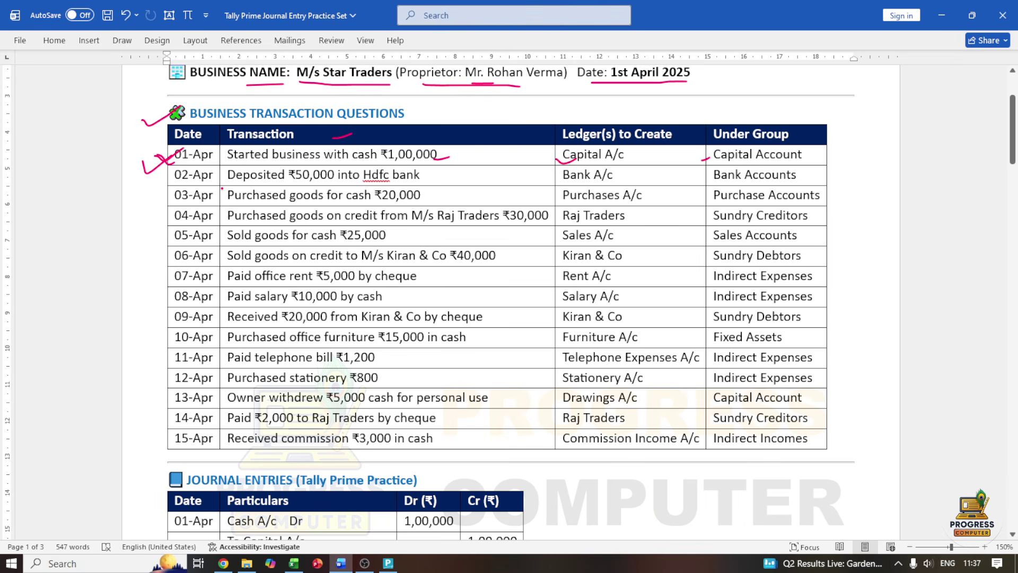
Tick the 02-Apr date, Hdfc bank description and Bank A/c ledger in red, then return to Tally
{"action": "left_click_drag", "start_coordinate": [161, 182], "coordinate": [187, 168]}
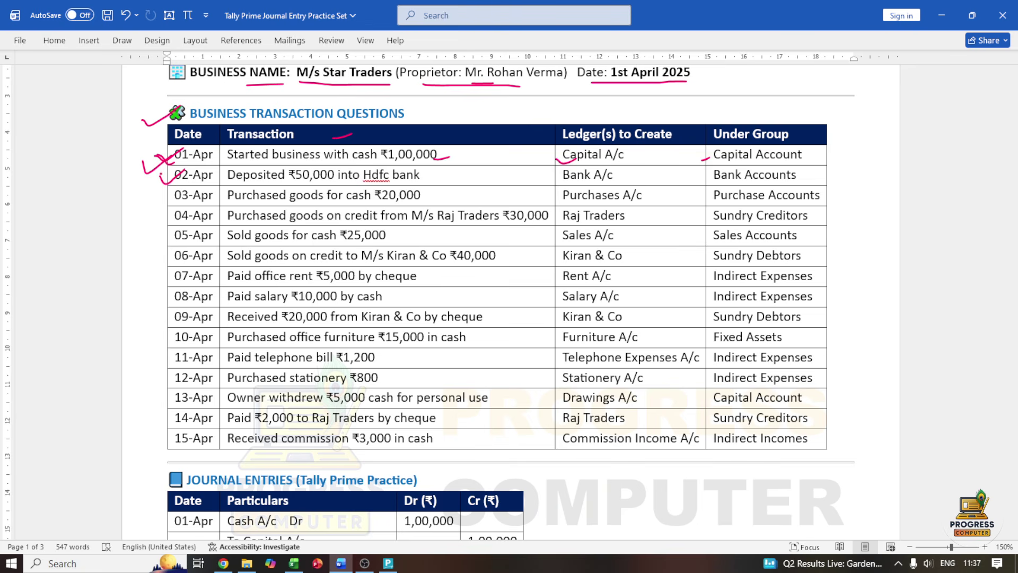
{"action": "left_click_drag", "start_coordinate": [160, 176], "coordinate": [188, 170]}
{"action": "left_click_drag", "start_coordinate": [432, 178], "coordinate": [449, 171]}
{"action": "left_click_drag", "start_coordinate": [615, 183], "coordinate": [636, 171]}
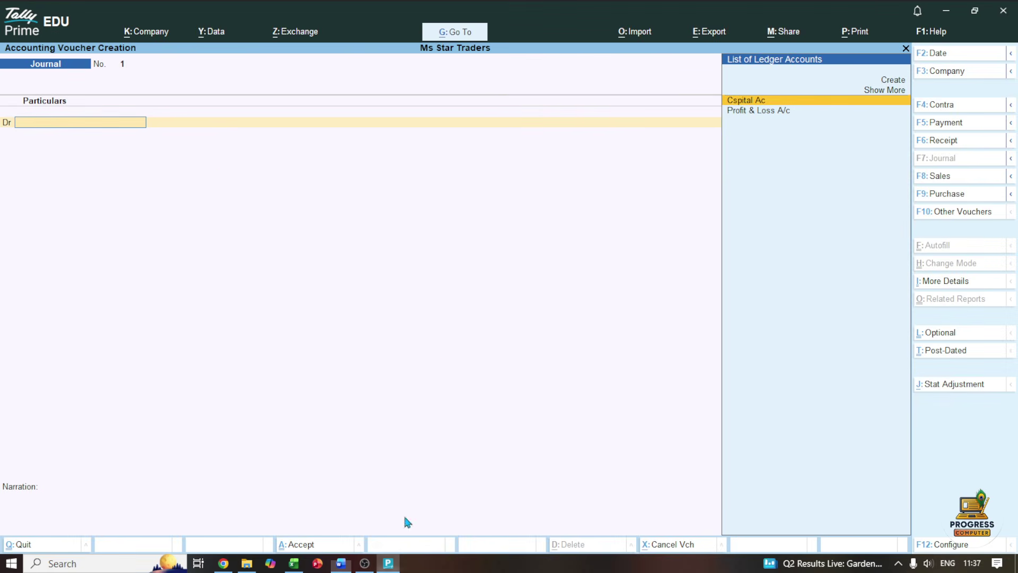
{"action": "left_click", "coordinate": [388, 563]}
Switch to a Contra voucher crediting Cash 50,000 and start a new ledger for the debit line
{"action": "left_click", "coordinate": [942, 107]}
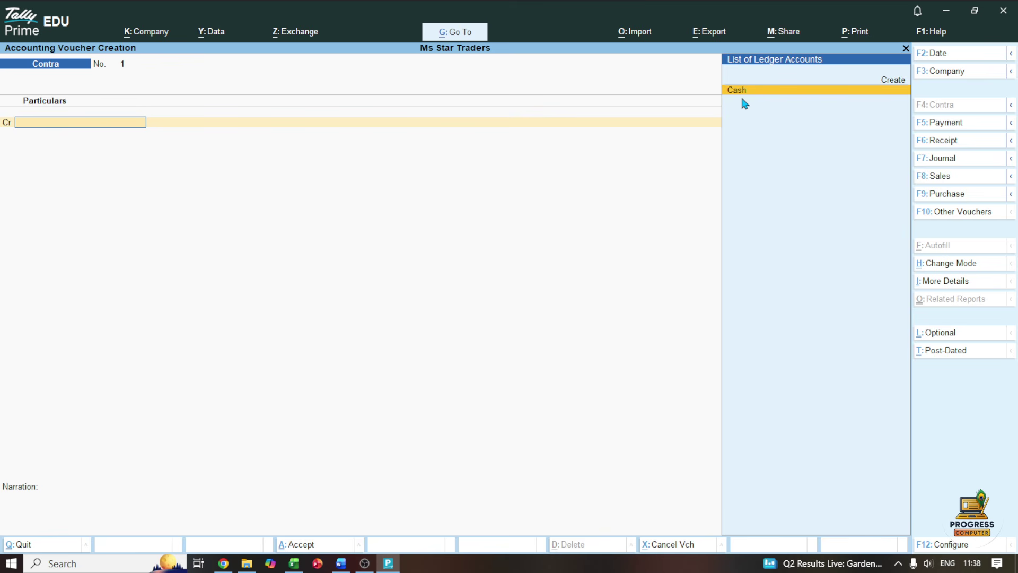
{"action": "key", "text": "Return"}
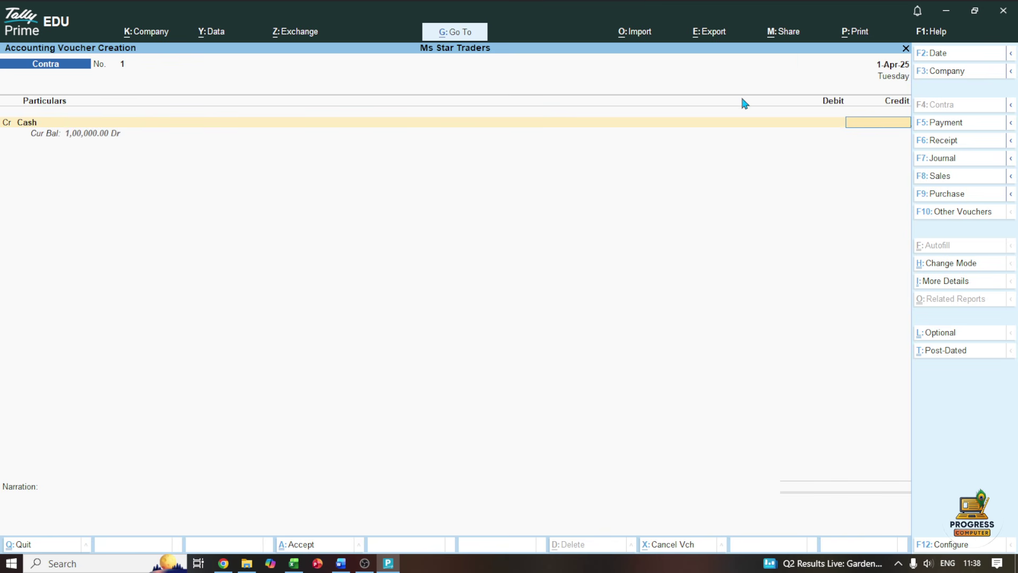
{"action": "type", "text": "50000"}
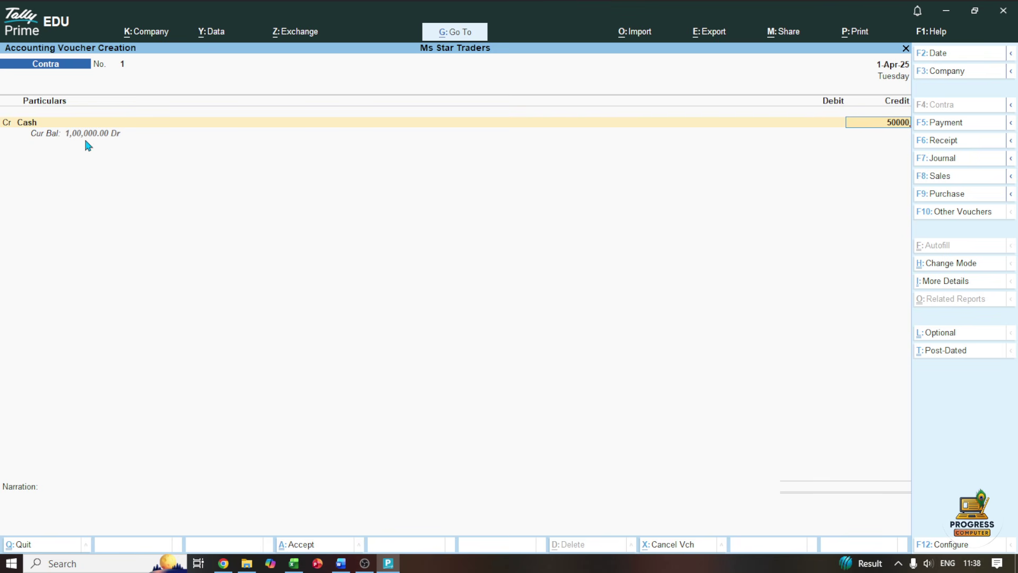
{"action": "key", "text": "Return"}
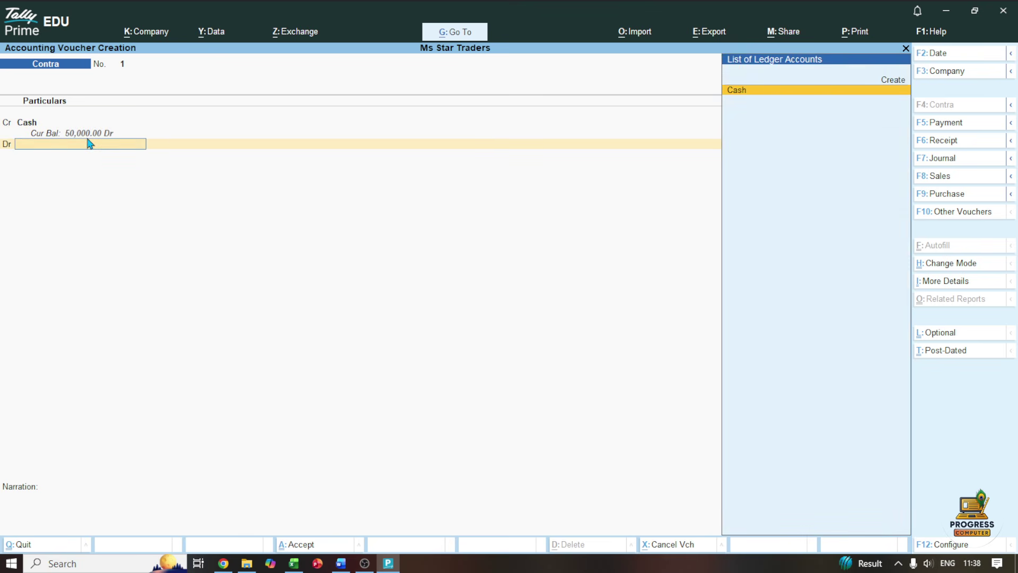
{"action": "key", "text": "Up"}
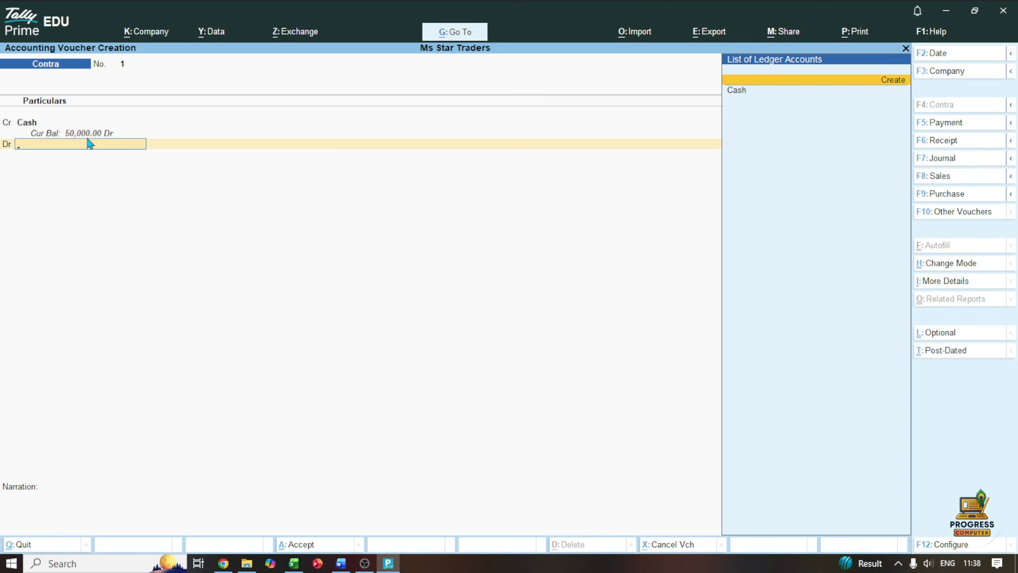
Create a new ledger named Hdfc Bank under the Bank Accounts group
{"action": "key", "text": "Return"}
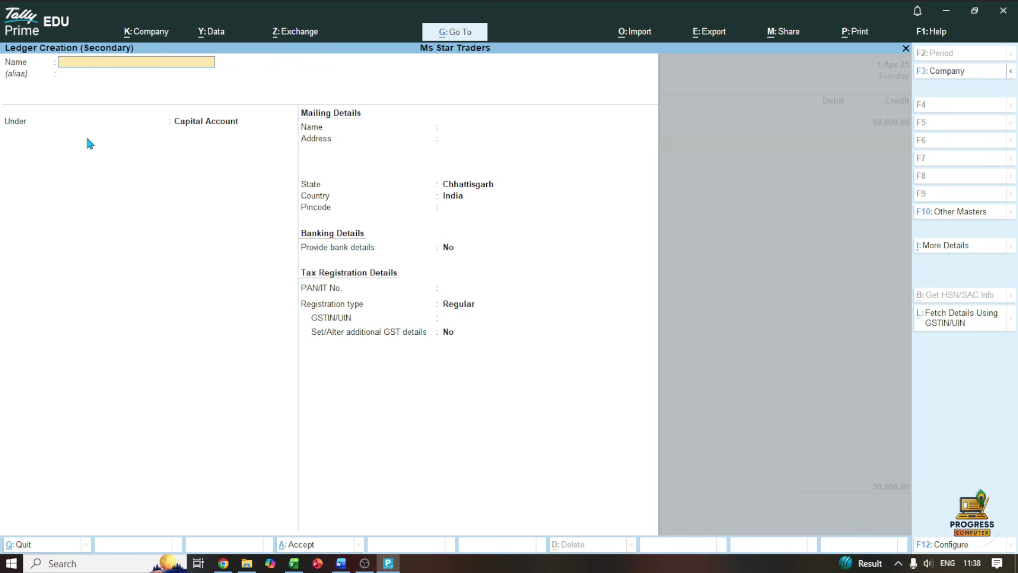
{"action": "type", "text": "Hdf"}
{"action": "key", "text": "BackSpace"}
{"action": "type", "text": "dfc Bank"}
{"action": "key", "text": "Return"}
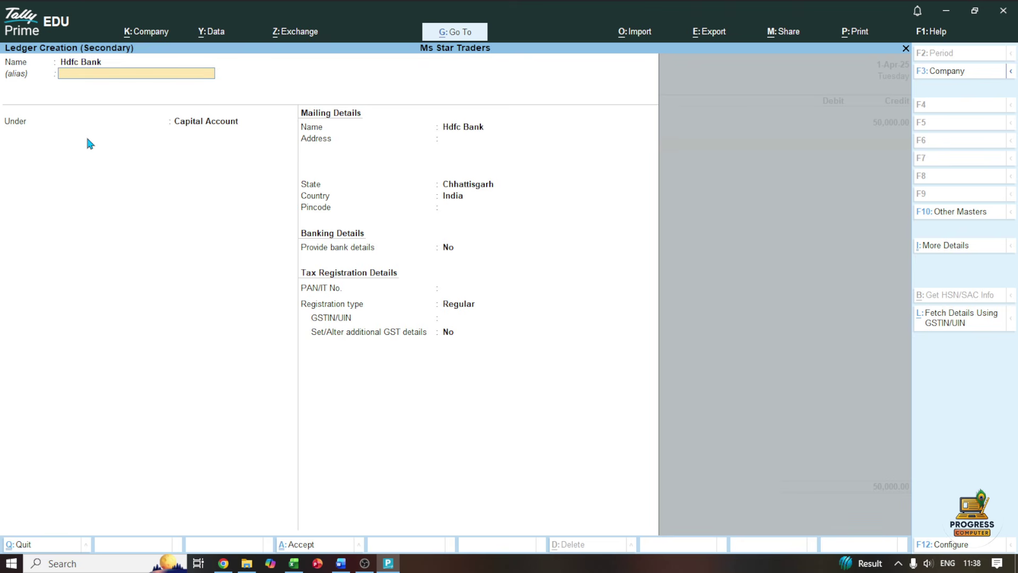
{"action": "key", "text": "Return"}
{"action": "type", "text": "B"}
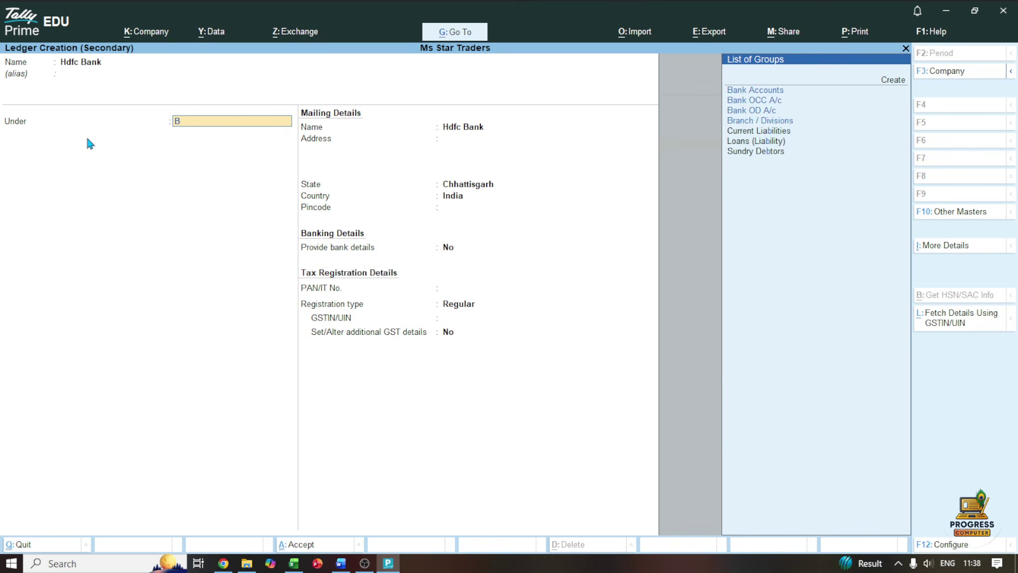
{"action": "type", "text": "an"}
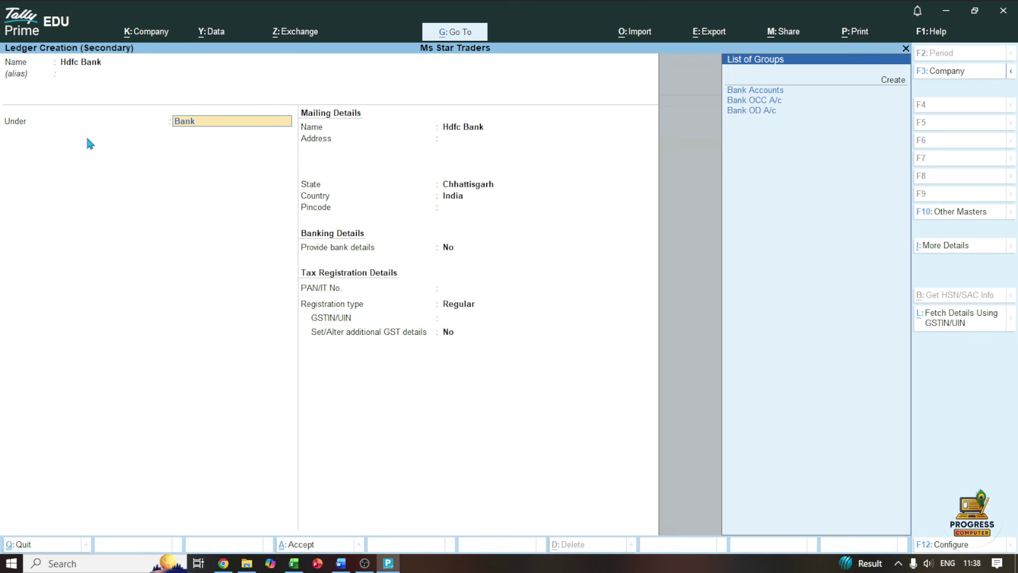
{"action": "type", "text": "k"}
{"action": "key", "text": "Return"}
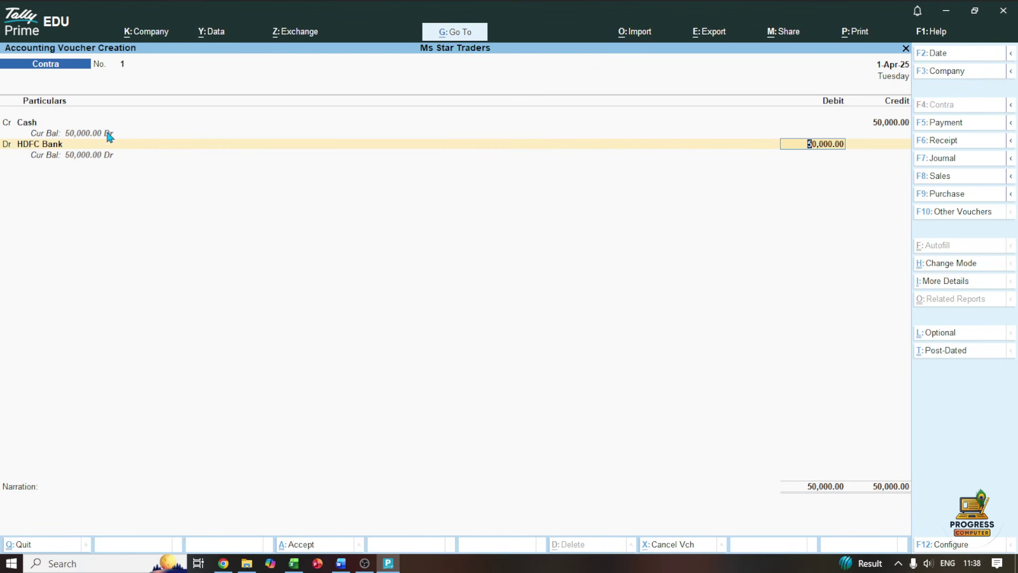
Debit HDFC Bank 50,000, enter 50 × 1000 notes as Cash denominations, and save the voucher
{"action": "key", "text": "Return"}
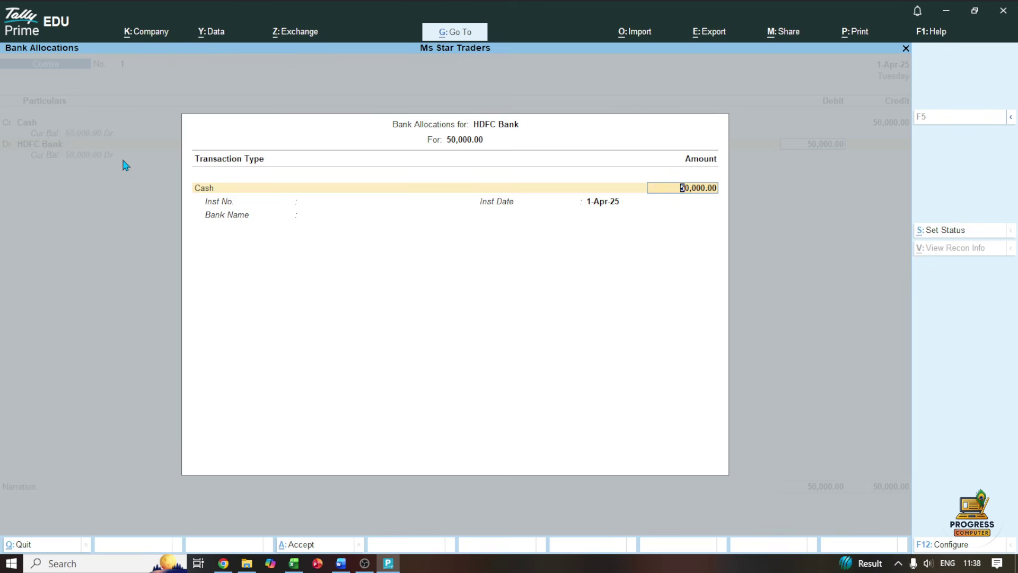
{"action": "key", "text": "Return"}
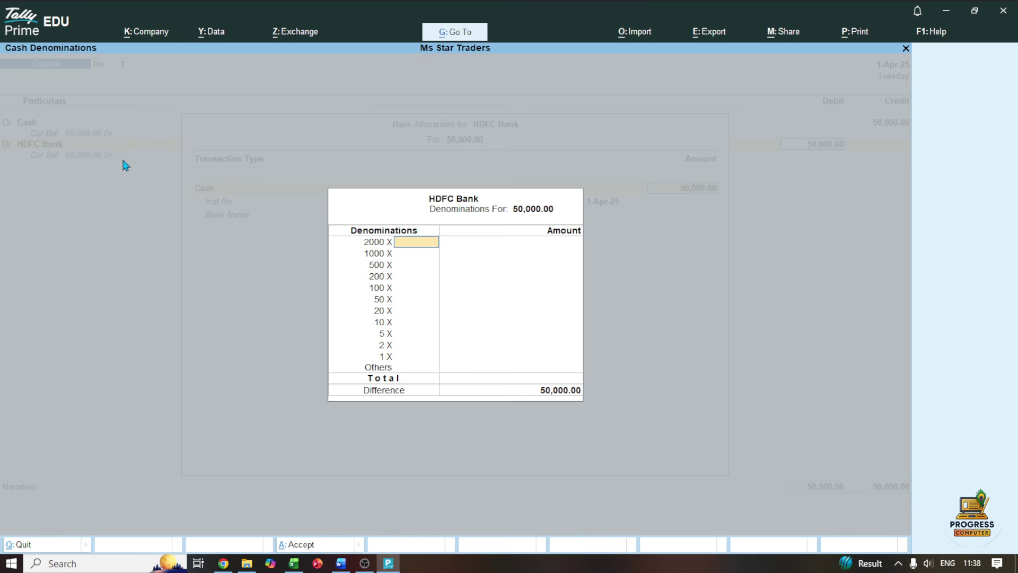
{"action": "key", "text": "Return"}
{"action": "type", "text": "50"}
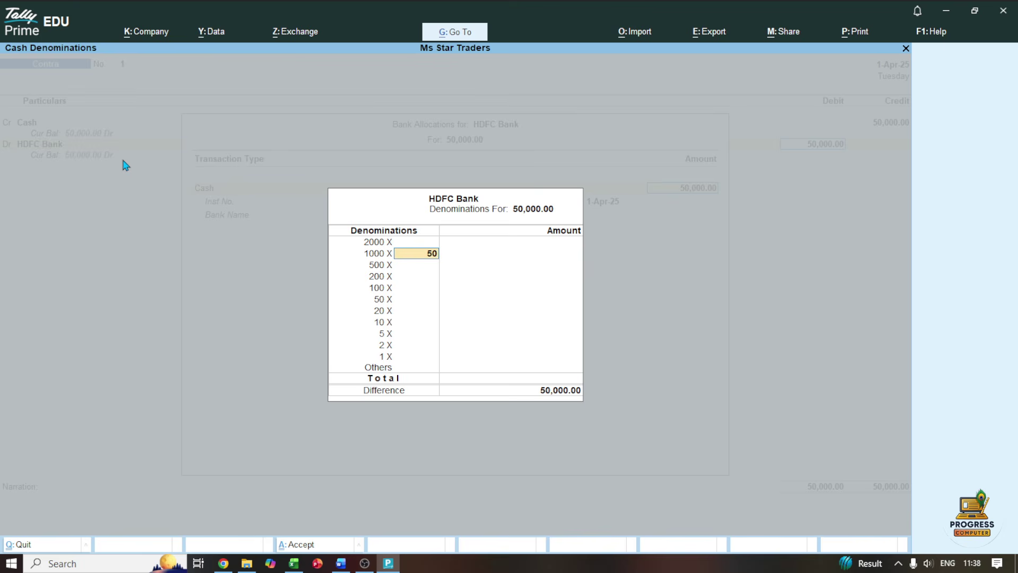
{"action": "key", "text": "Return"}
{"action": "key", "text": "Return"}
{"action": "key", "text": "Return"}
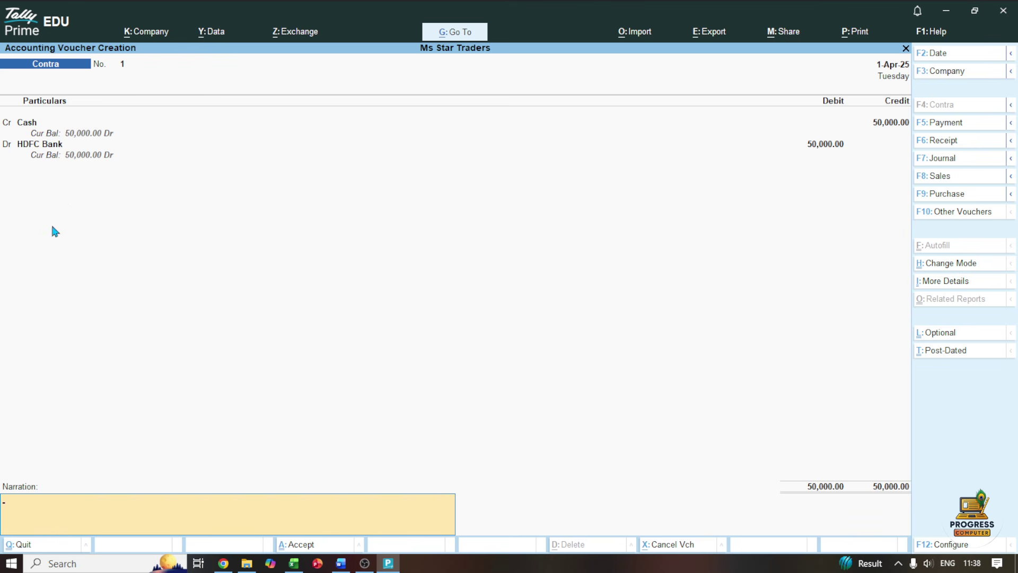
{"action": "key", "text": "Return"}
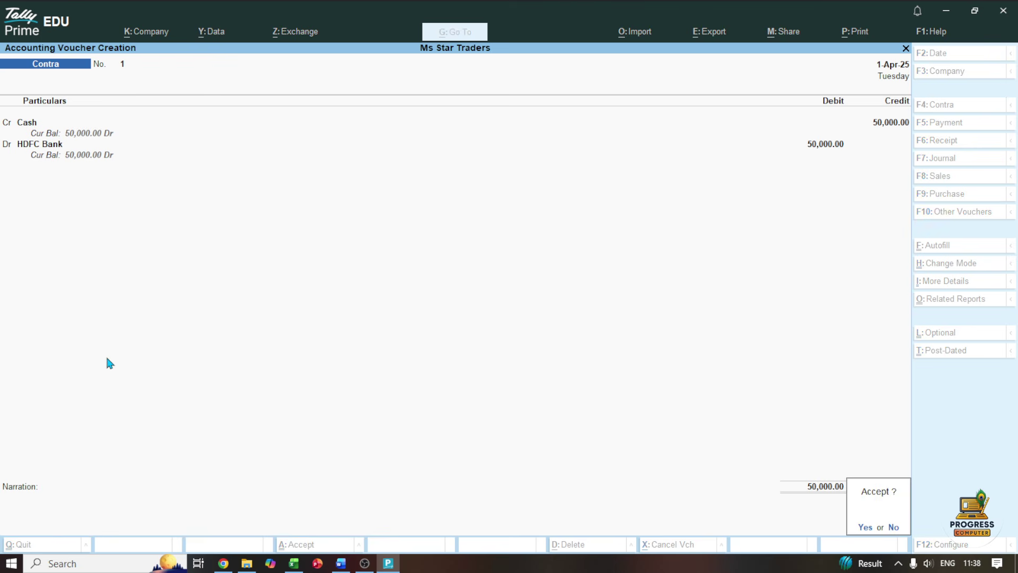
{"action": "key", "text": "Return"}
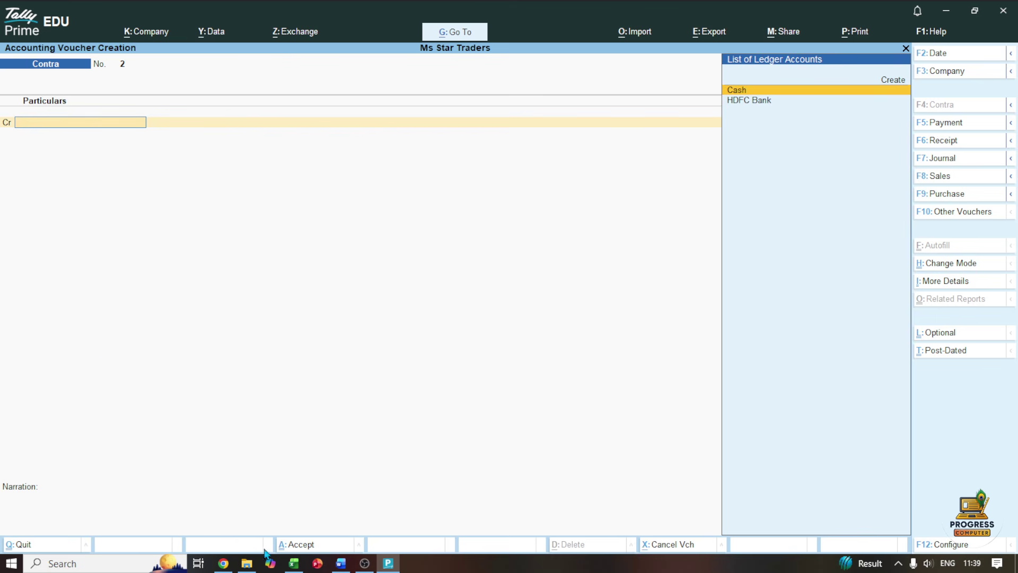
Tick the 03-Apr 'Purchased goods for cash' row in Word, then go back to Tally Prime
{"action": "left_click", "coordinate": [340, 563]}
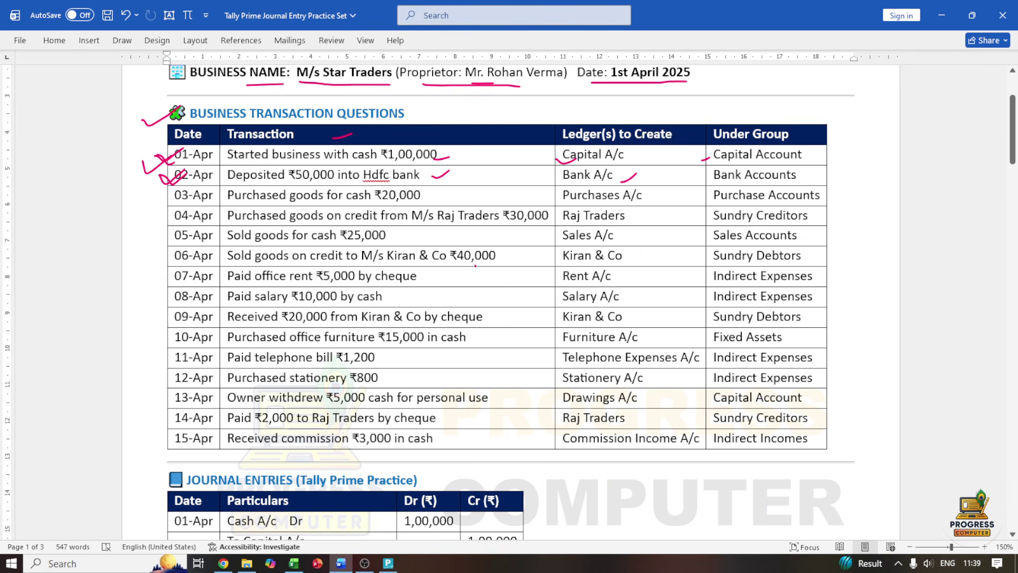
{"action": "left_click_drag", "start_coordinate": [155, 196], "coordinate": [188, 190]}
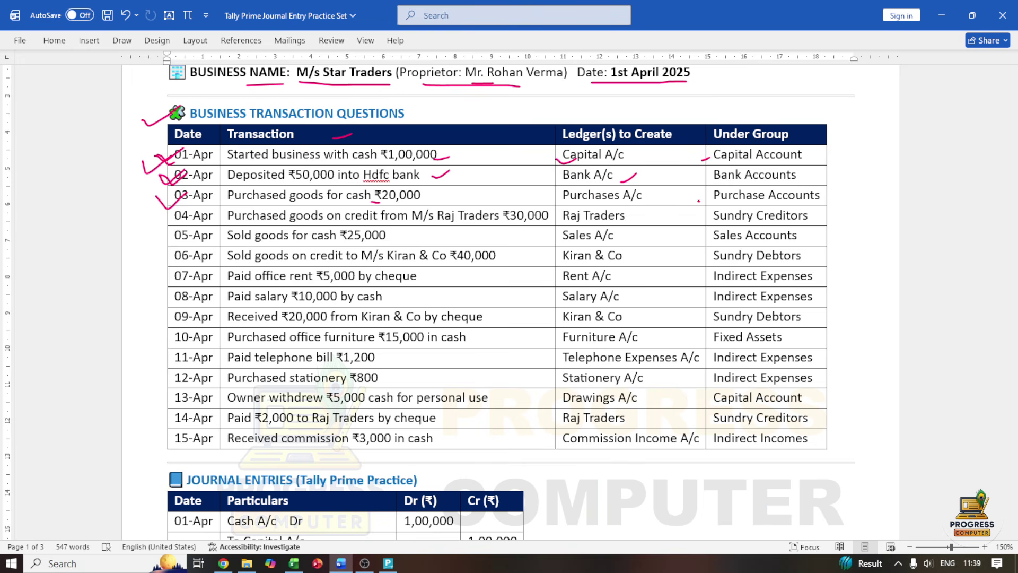
{"action": "left_click", "coordinate": [388, 563]}
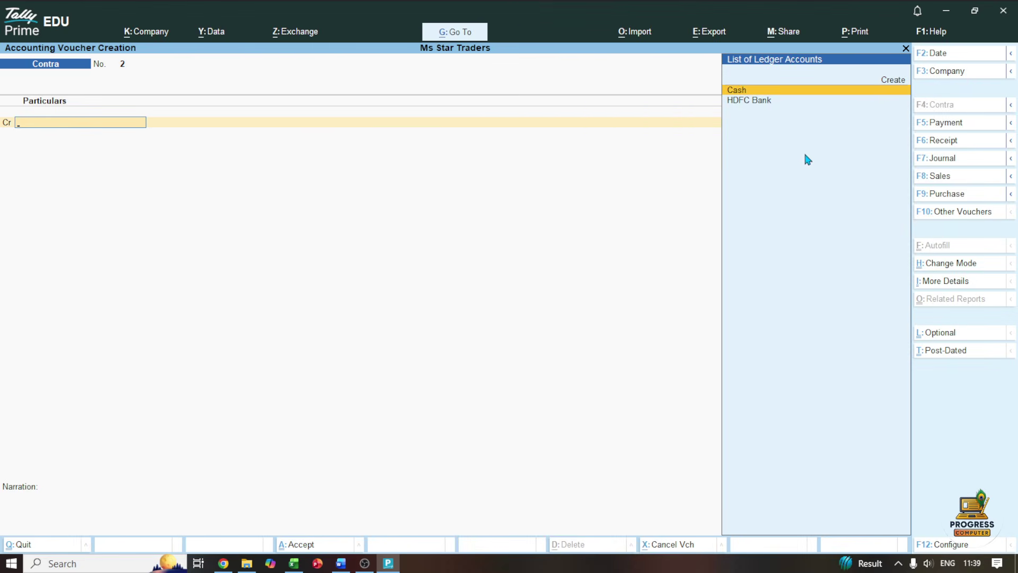
Start a Purchase voucher in As Voucher mode with supplier invoice 1001
{"action": "left_click", "coordinate": [939, 194]}
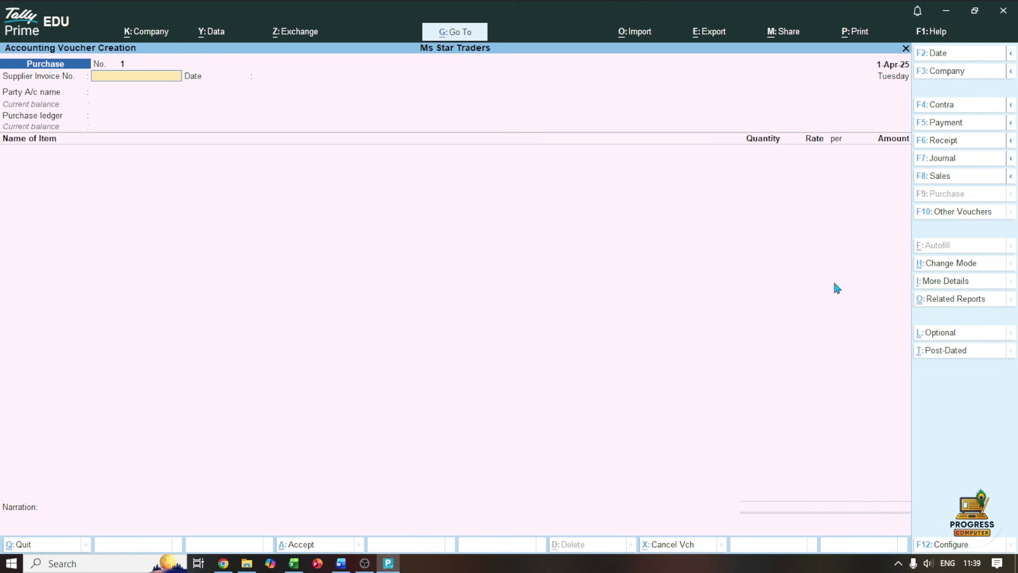
{"action": "left_click", "coordinate": [934, 264]}
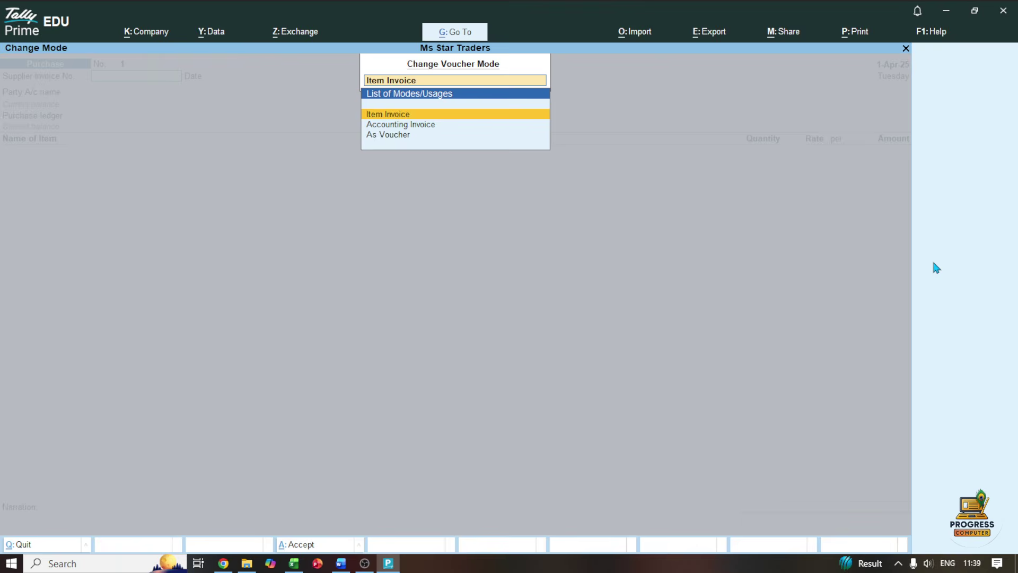
{"action": "key", "text": "Down"}
{"action": "key", "text": "Down"}
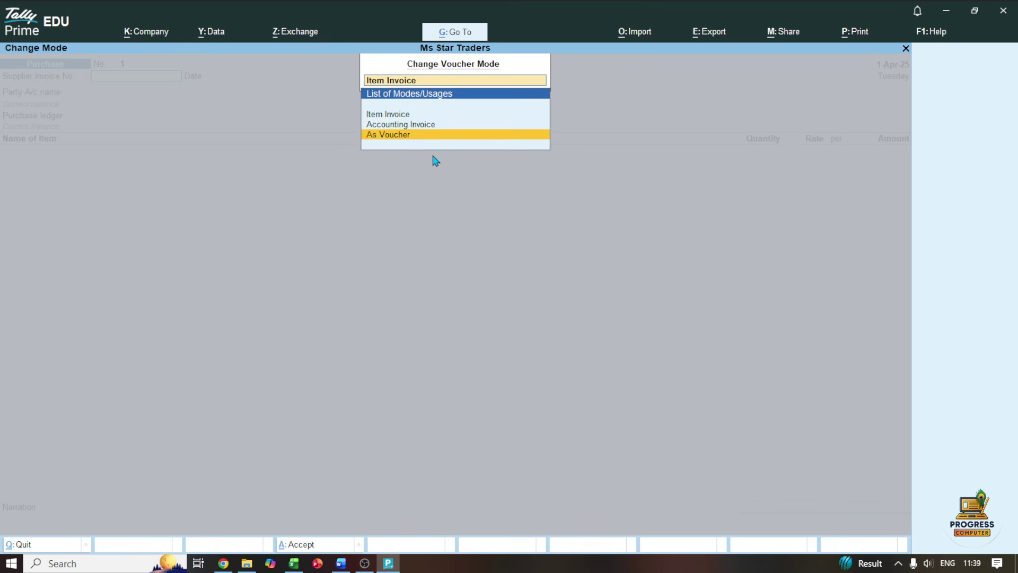
{"action": "key", "text": "Return"}
{"action": "type", "text": "1"}
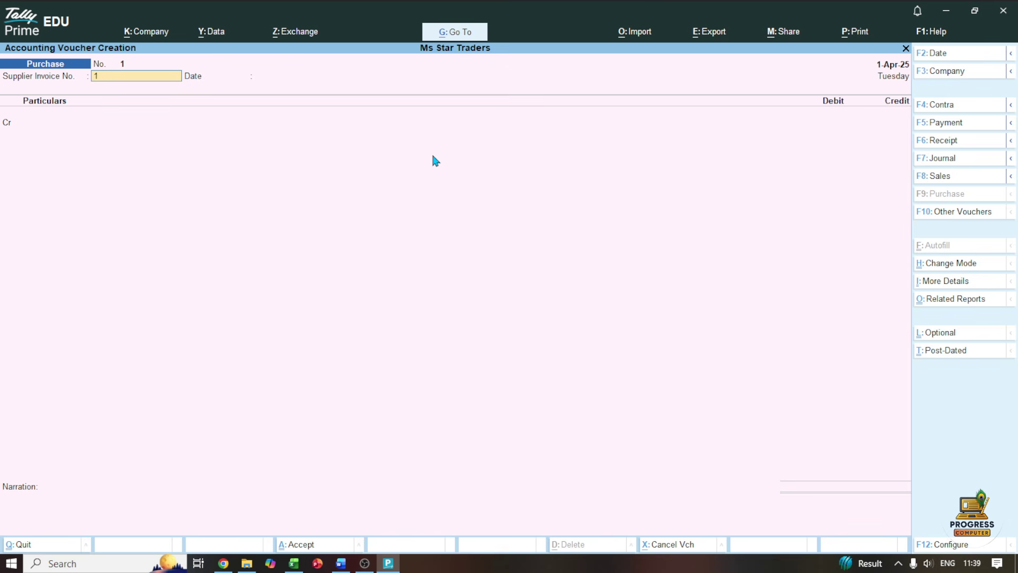
{"action": "type", "text": "001"}
{"action": "key", "text": "Return"}
{"action": "key", "text": "Return"}
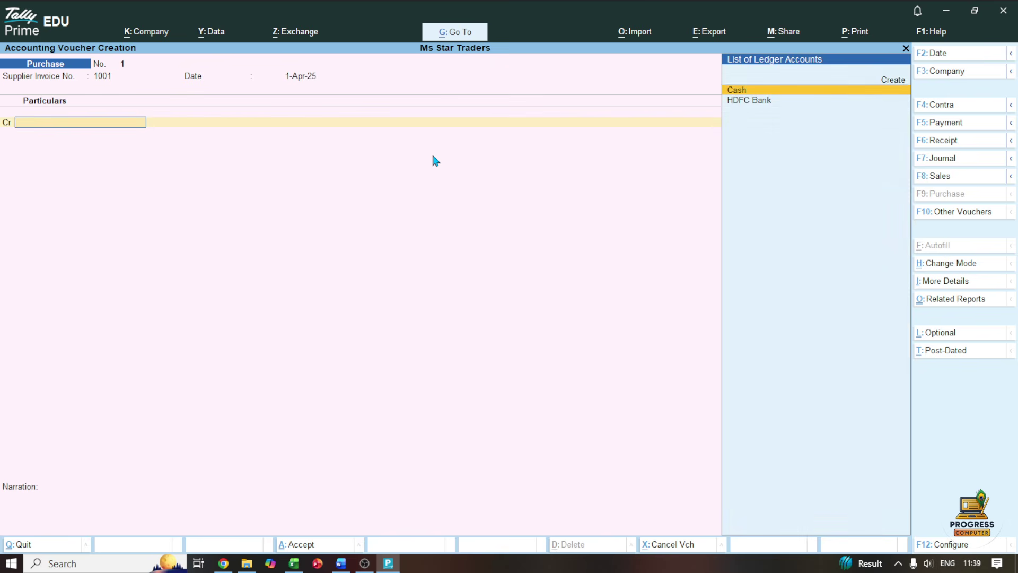
Select Cash as the credited ledger and skip past the receipt details
{"action": "key", "text": "F12"}
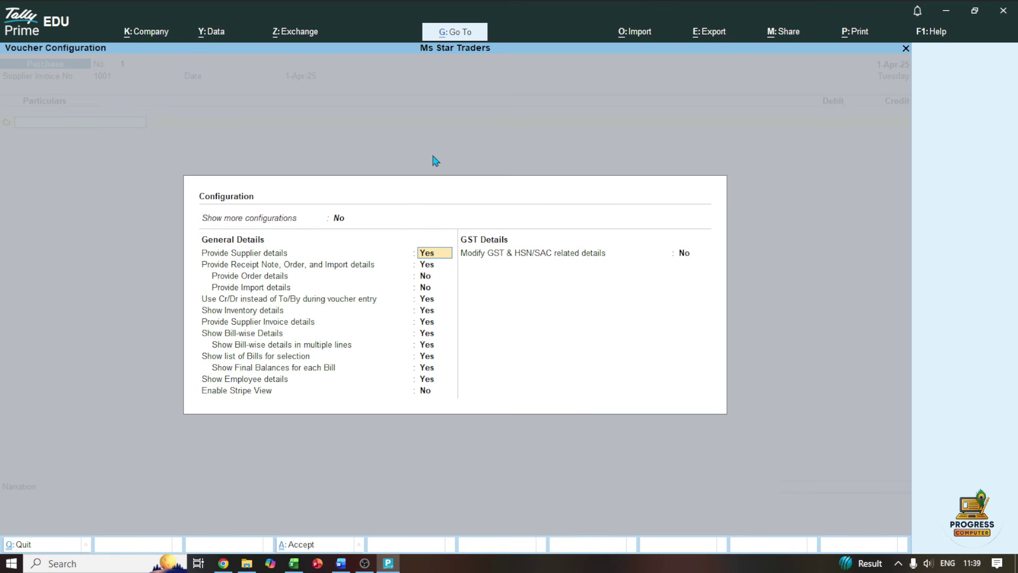
{"action": "key", "text": "Escape"}
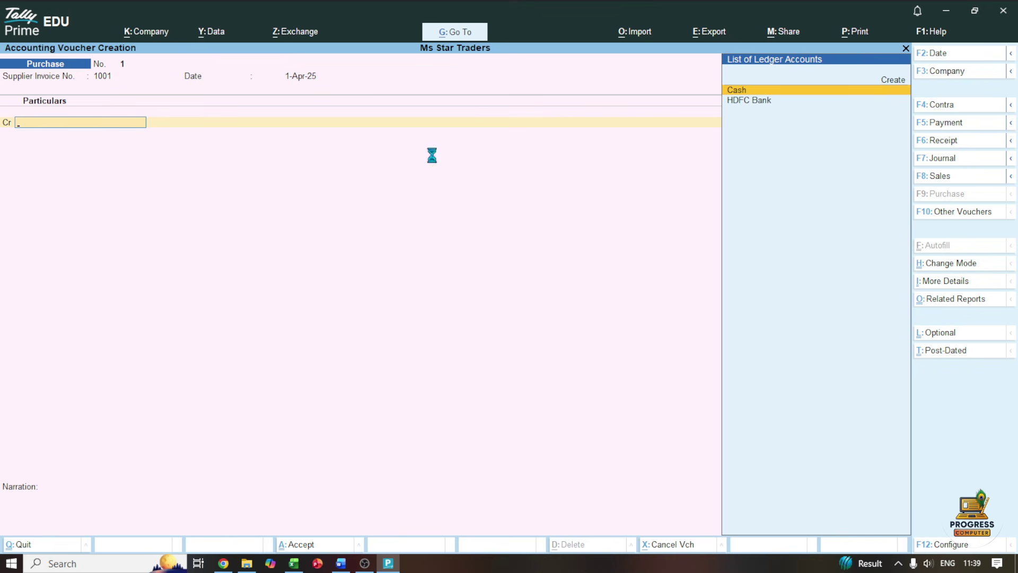
{"action": "key", "text": "Return"}
{"action": "key", "text": "Return"}
{"action": "key", "text": "Return"}
{"action": "key", "text": "Return"}
{"action": "key", "text": "Return"}
{"action": "key", "text": "Return"}
{"action": "key", "text": "Return"}
{"action": "key", "text": "Return"}
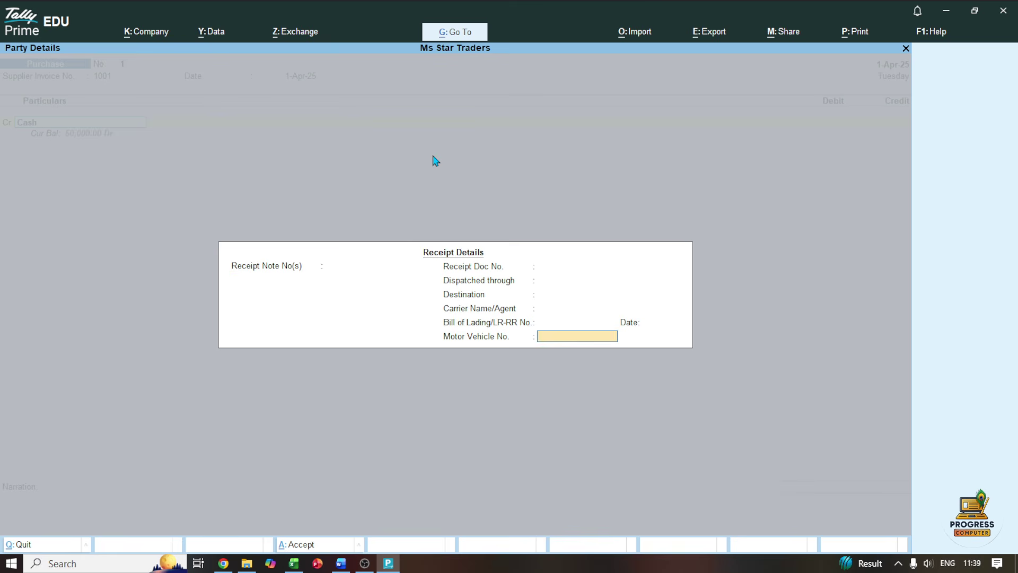
{"action": "key", "text": "Return"}
{"action": "key", "text": "ctrl+a"}
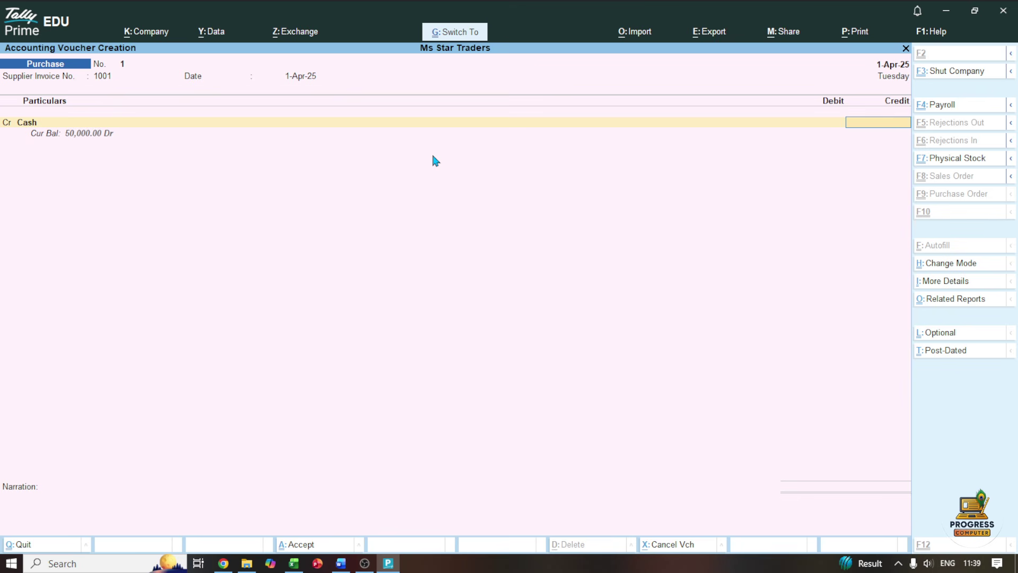
Credit Cash 20,000 and name the new debit ledger Purchase A/c
{"action": "type", "text": "20000"}
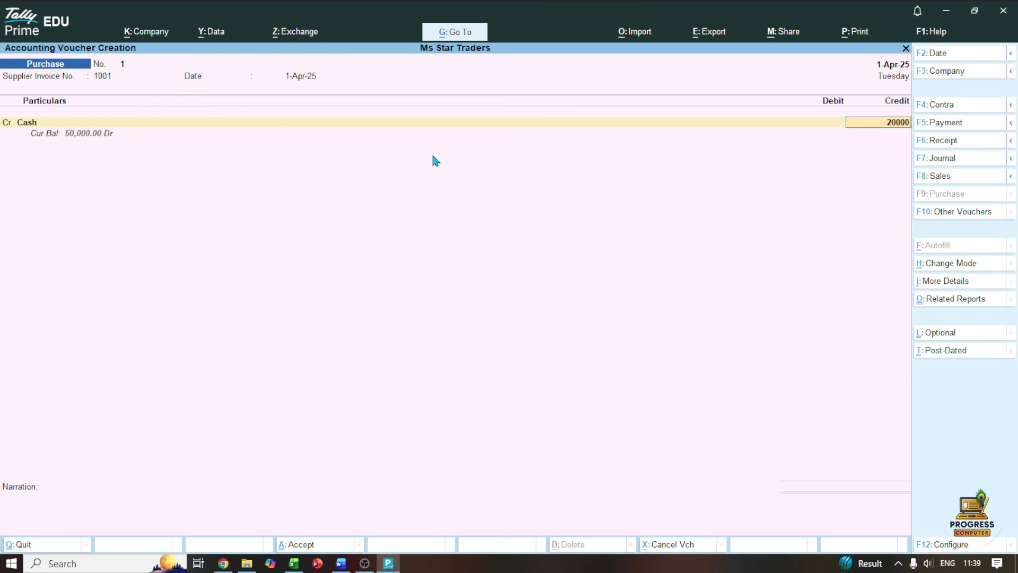
{"action": "key", "text": "Return"}
{"action": "key", "text": "Return"}
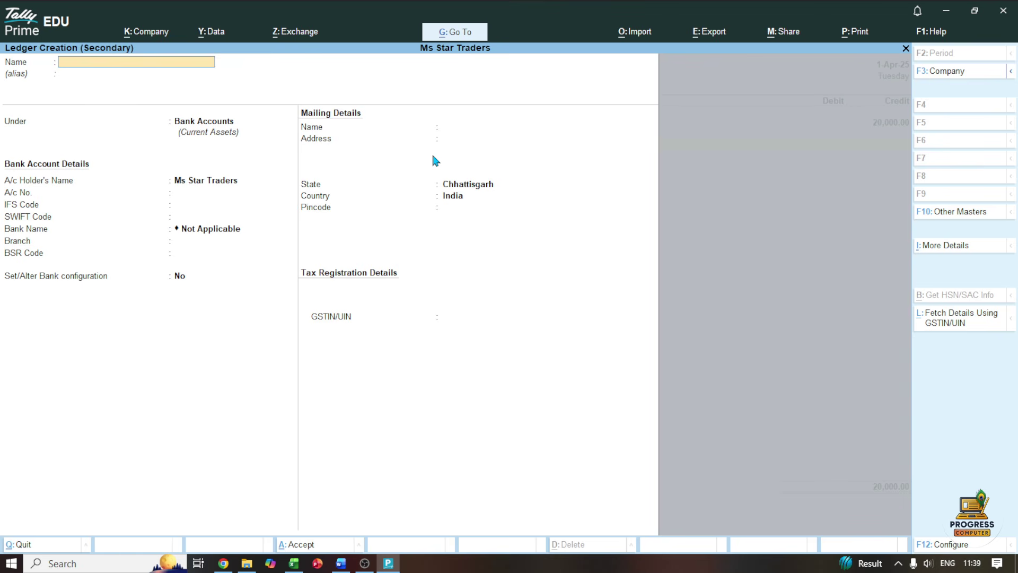
{"action": "type", "text": "P"}
{"action": "type", "text": "urchase a/c"}
{"action": "key", "text": "Return"}
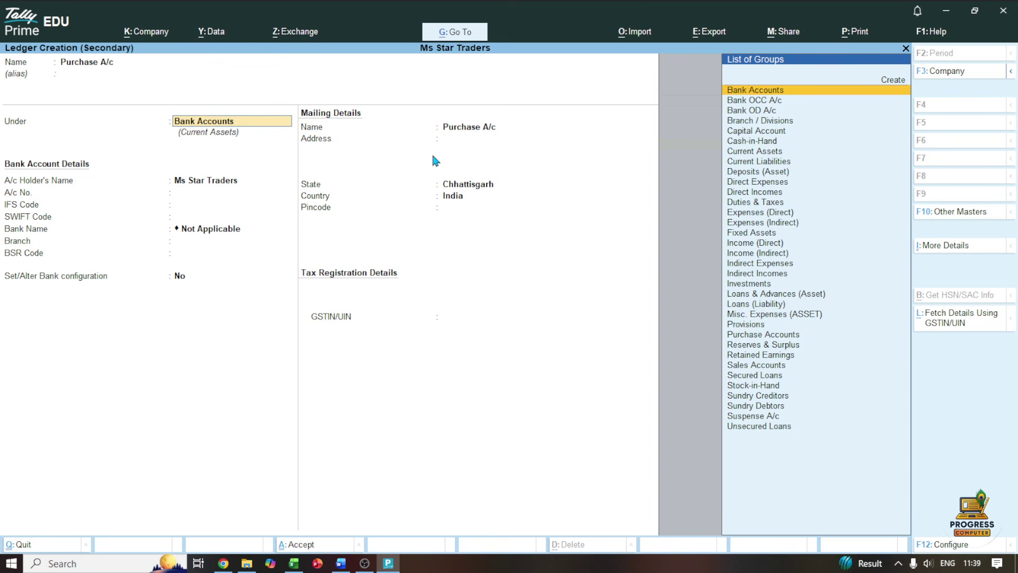
Group Purchase A/c under Purchase Accounts, save it, skip inventory allocation, and save the voucher
{"action": "type", "text": "Pu"}
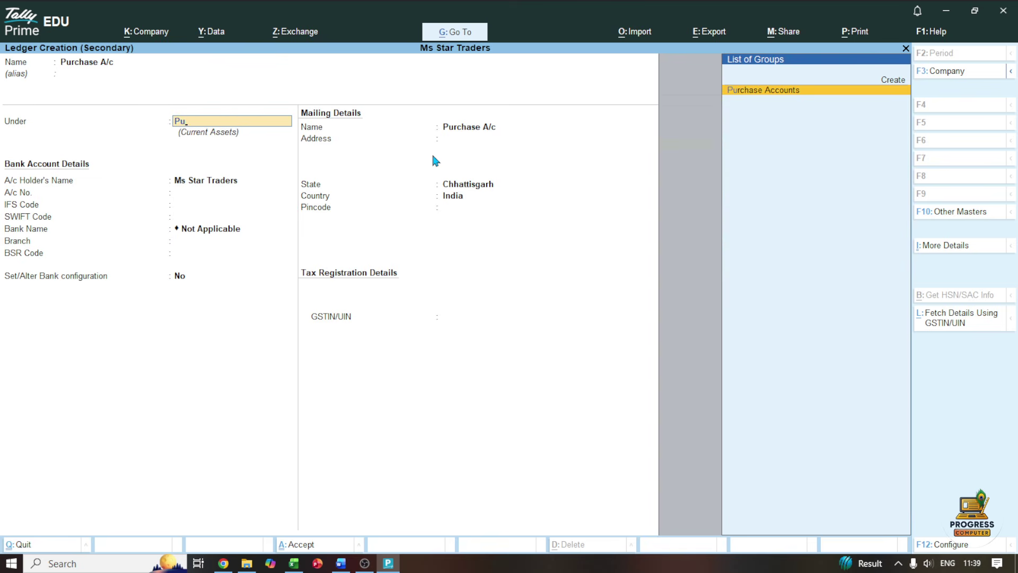
{"action": "key", "text": "Return"}
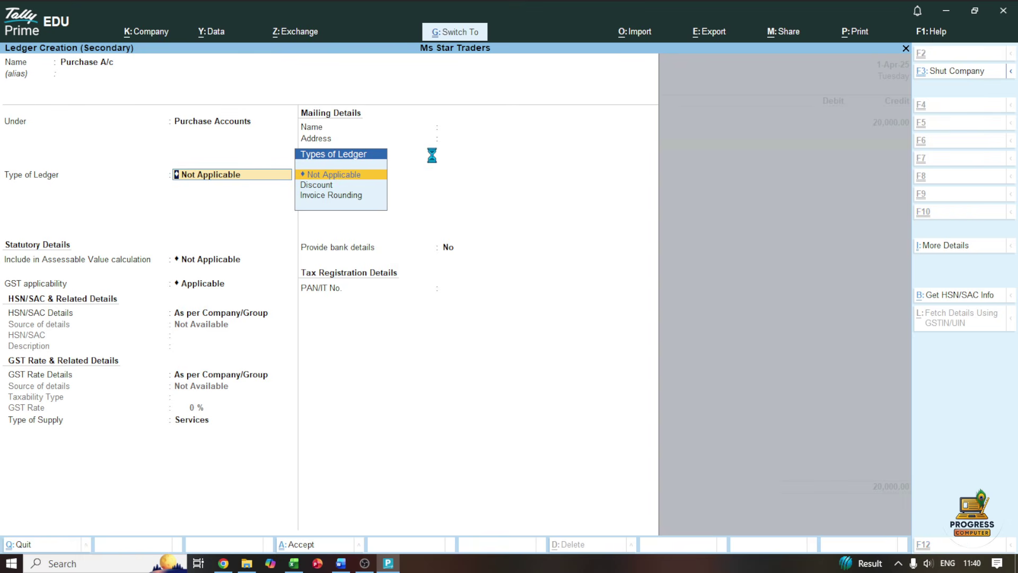
{"action": "key", "text": "ctrl+a"}
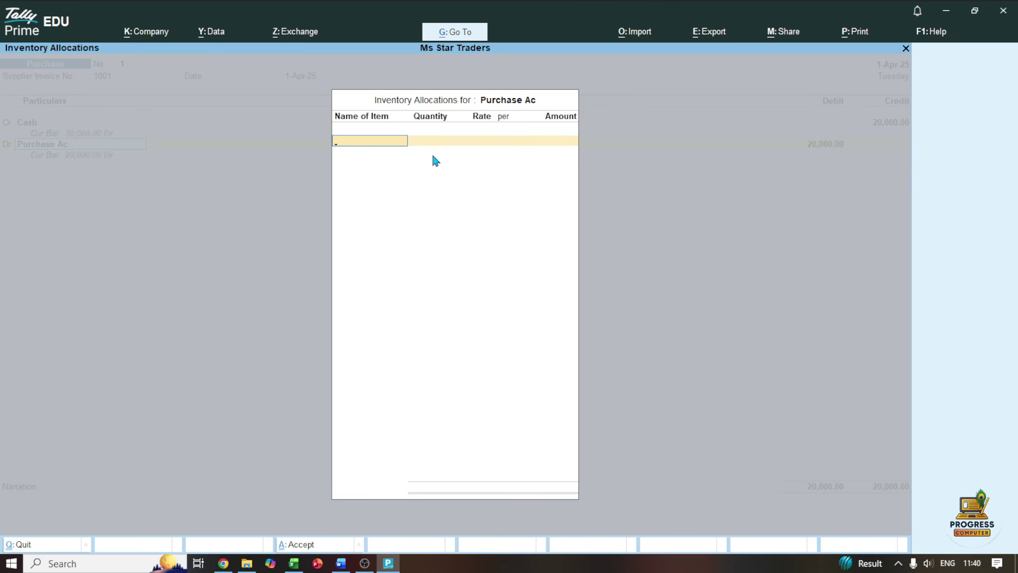
{"action": "key", "text": "Return"}
{"action": "key", "text": "Return"}
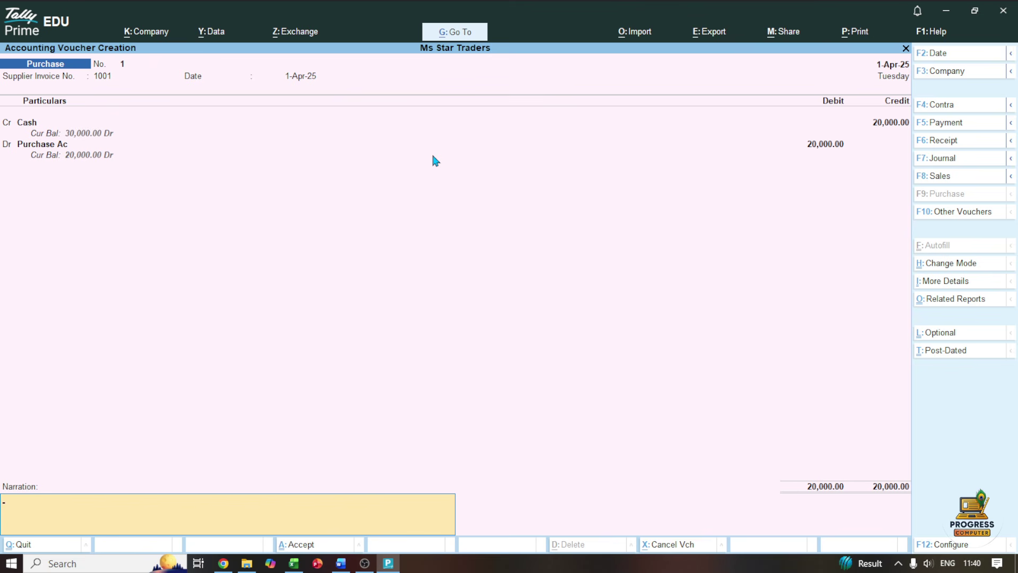
{"action": "key", "text": "ctrl+a"}
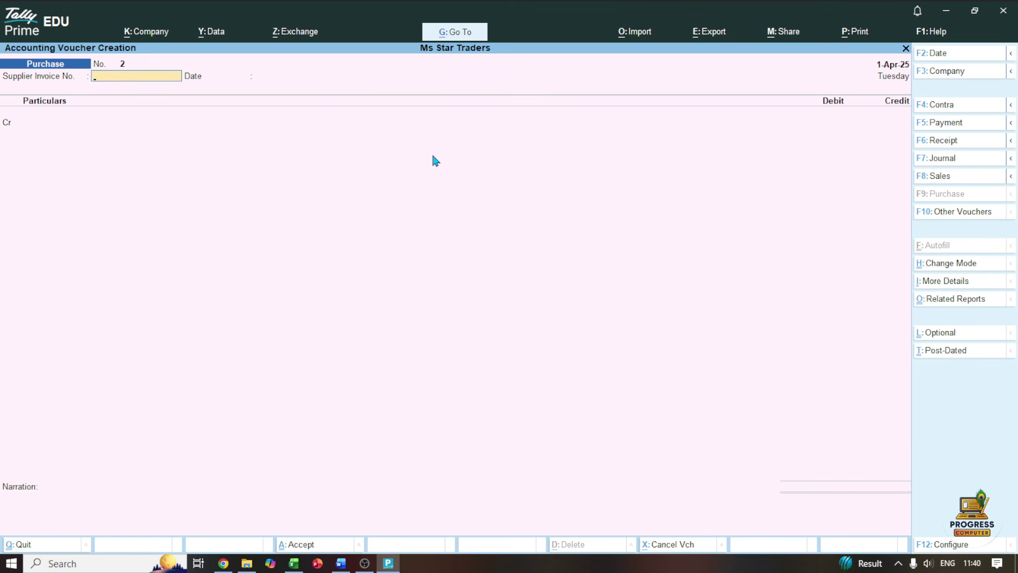
Tick the 04-Apr row and underline 'credit from Raj Traders ₹30,000' in Word, then return to Tally
{"action": "left_click", "coordinate": [340, 563]}
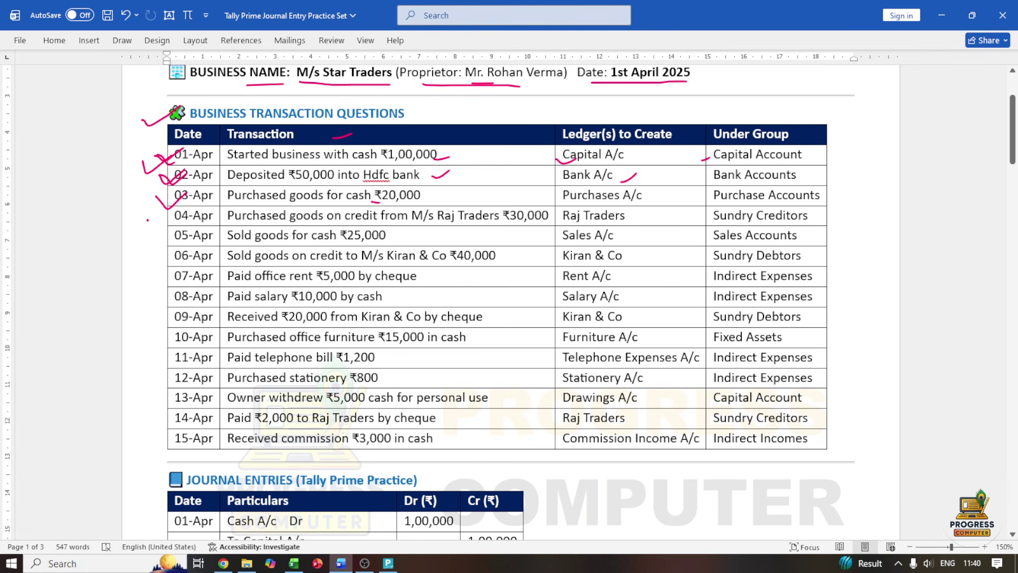
{"action": "left_click_drag", "start_coordinate": [148, 220], "coordinate": [168, 217]}
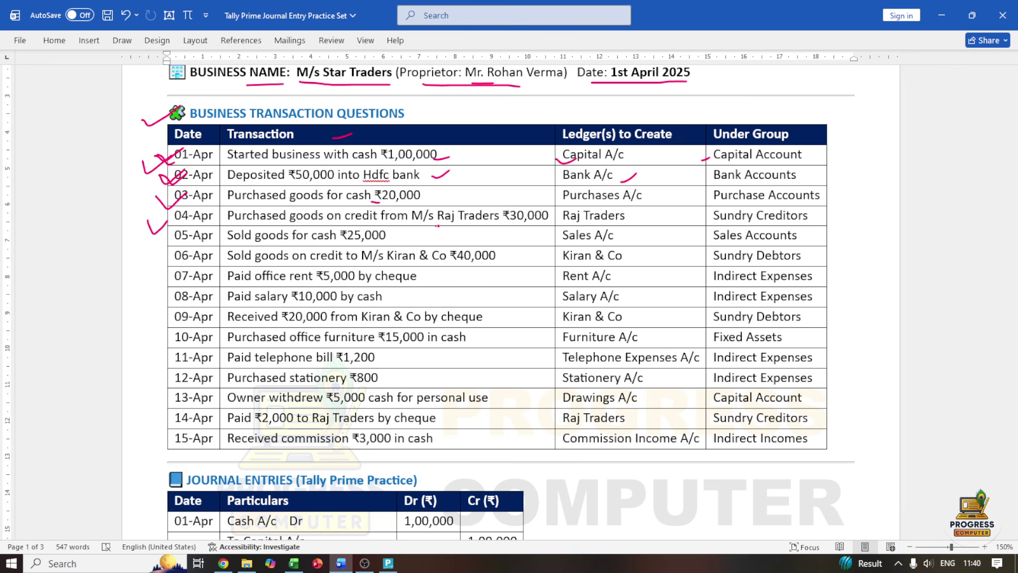
{"action": "left_click_drag", "start_coordinate": [436, 226], "coordinate": [502, 228]}
{"action": "mouse_move", "coordinate": [348, 224]}
{"action": "left_mouse_down"}
{"action": "mouse_move", "coordinate": [403, 224]}
{"action": "mouse_move", "coordinate": [358, 223]}
{"action": "mouse_move", "coordinate": [389, 222]}
{"action": "left_mouse_up"}
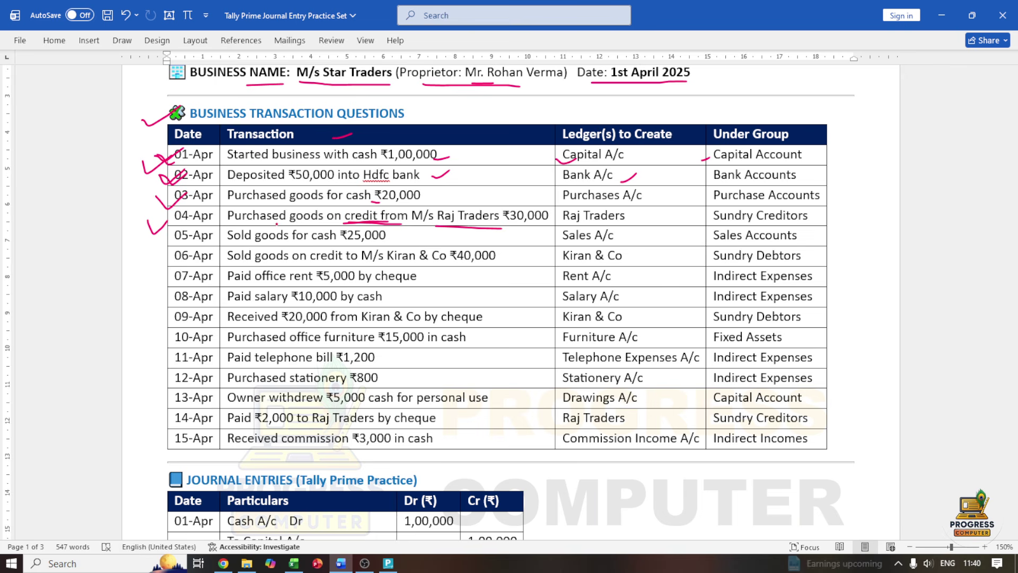
{"action": "left_click_drag", "start_coordinate": [435, 224], "coordinate": [609, 223]}
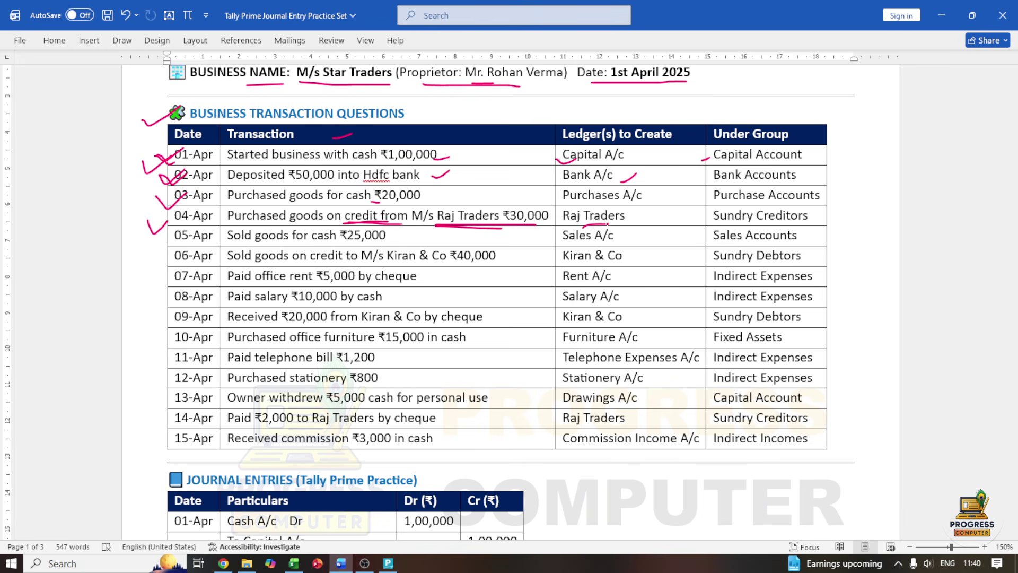
{"action": "left_click", "coordinate": [388, 563]}
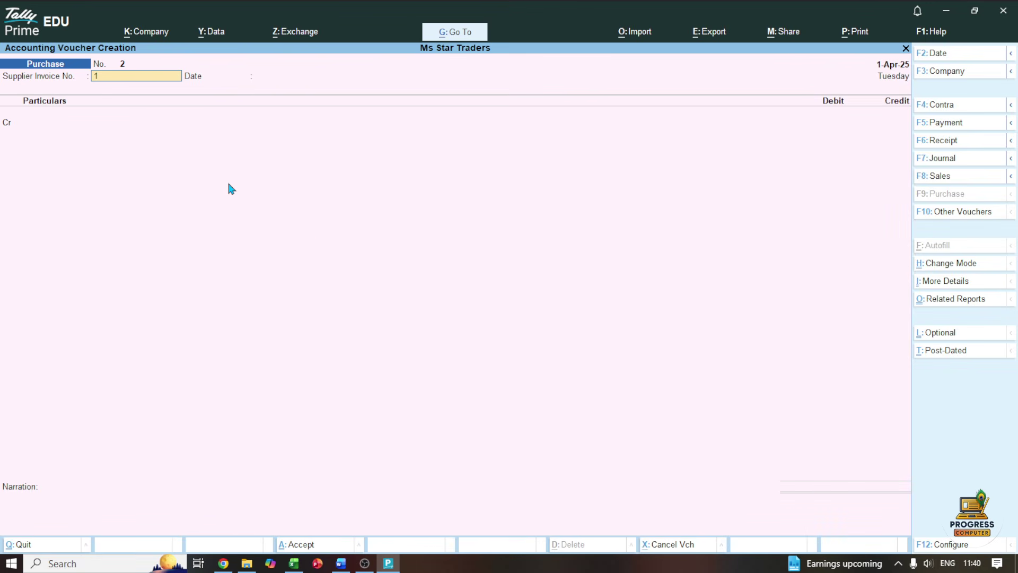
Confirm supplier invoice 1001, switch to a Journal voucher, and debit Purchase Ac
{"action": "type", "text": "1001"}
{"action": "key", "text": "Return"}
{"action": "key", "text": "Return"}
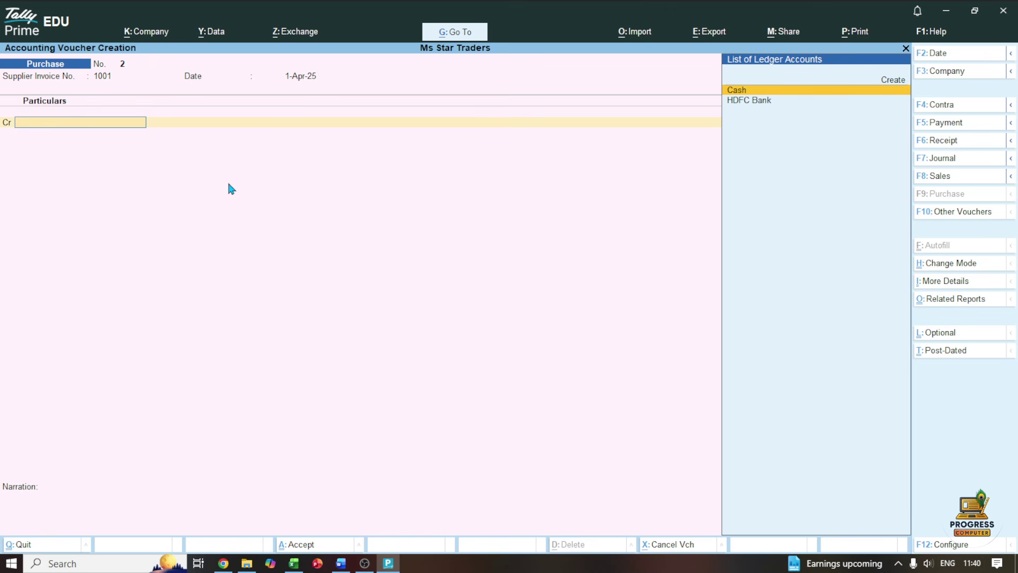
{"action": "left_click", "coordinate": [921, 159]}
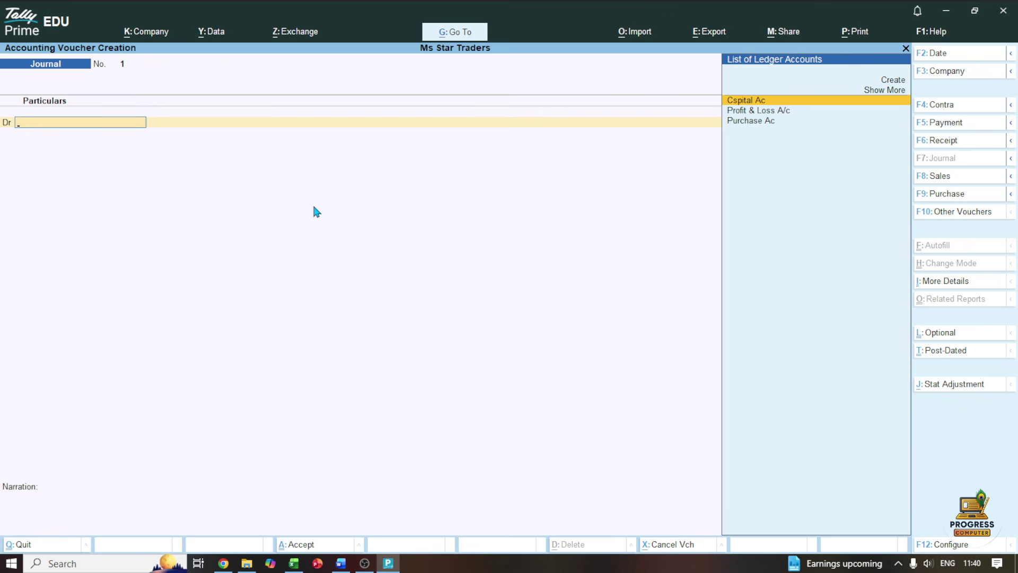
{"action": "key", "text": "Down"}
{"action": "key", "text": "Down"}
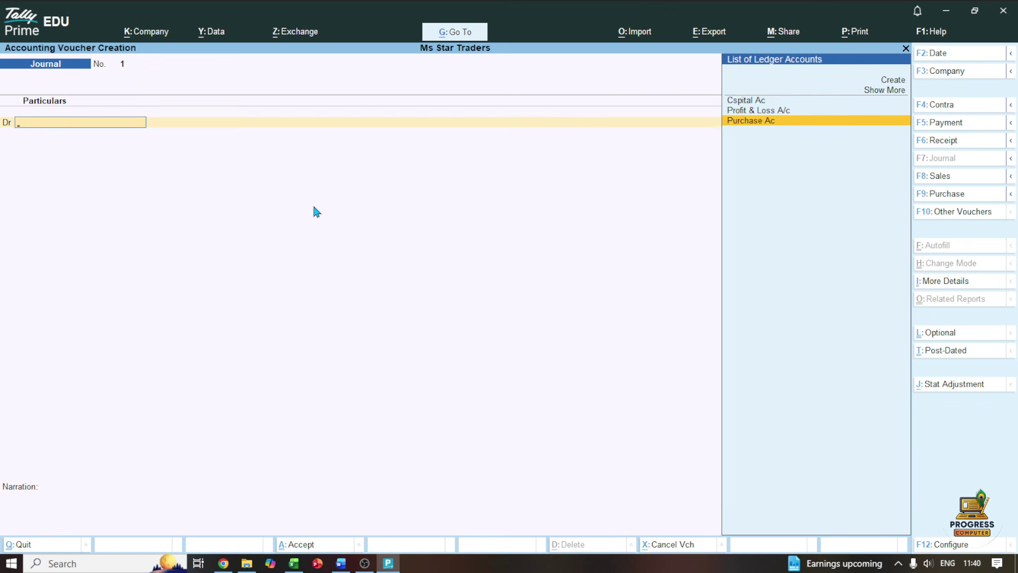
{"action": "key", "text": "Return"}
{"action": "key", "text": "Return"}
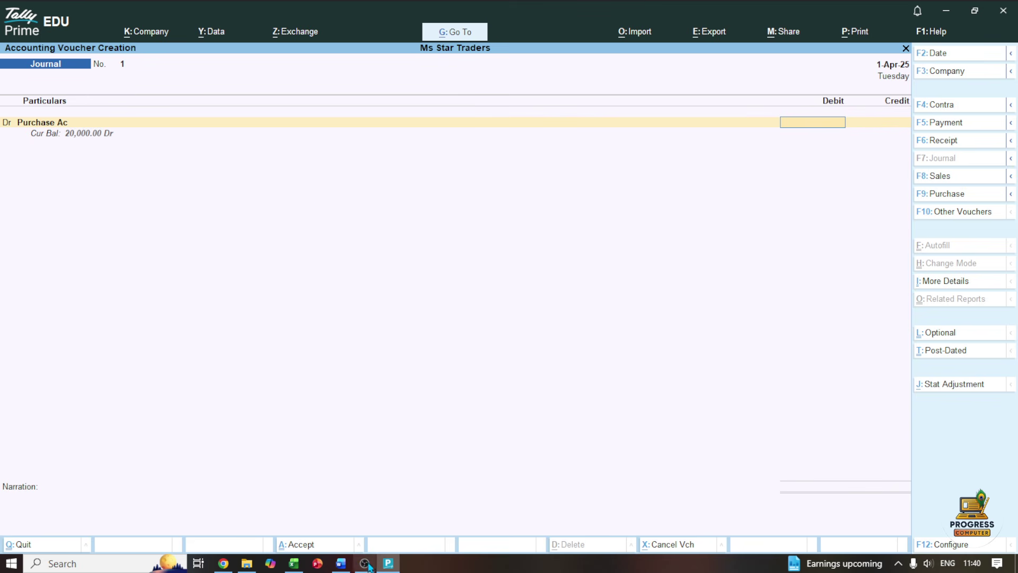
After checking the practice set in Word, enter 30,000 as the Purchase Ac debit amount
{"action": "left_click", "coordinate": [342, 563]}
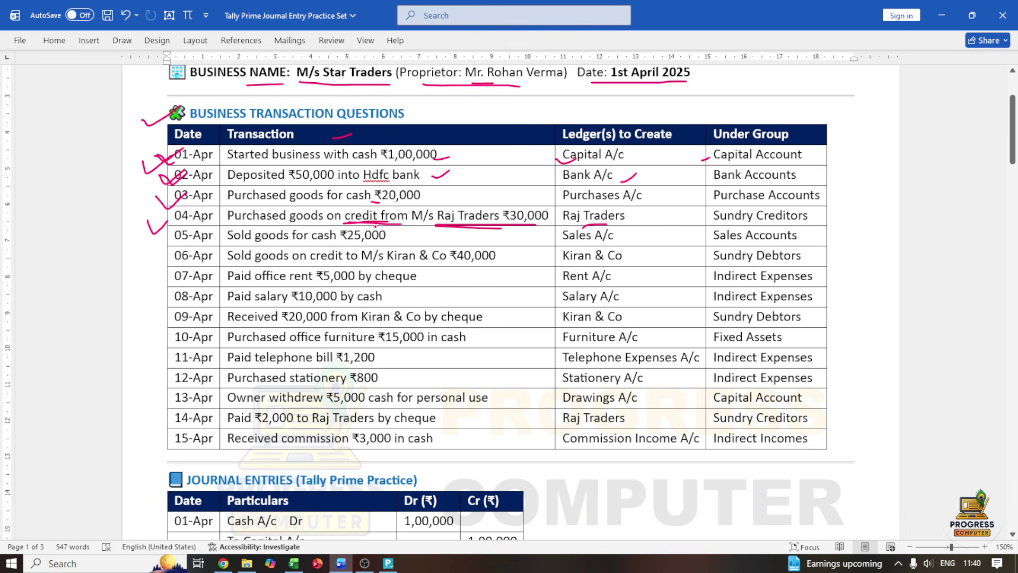
{"action": "left_click", "coordinate": [942, 15]}
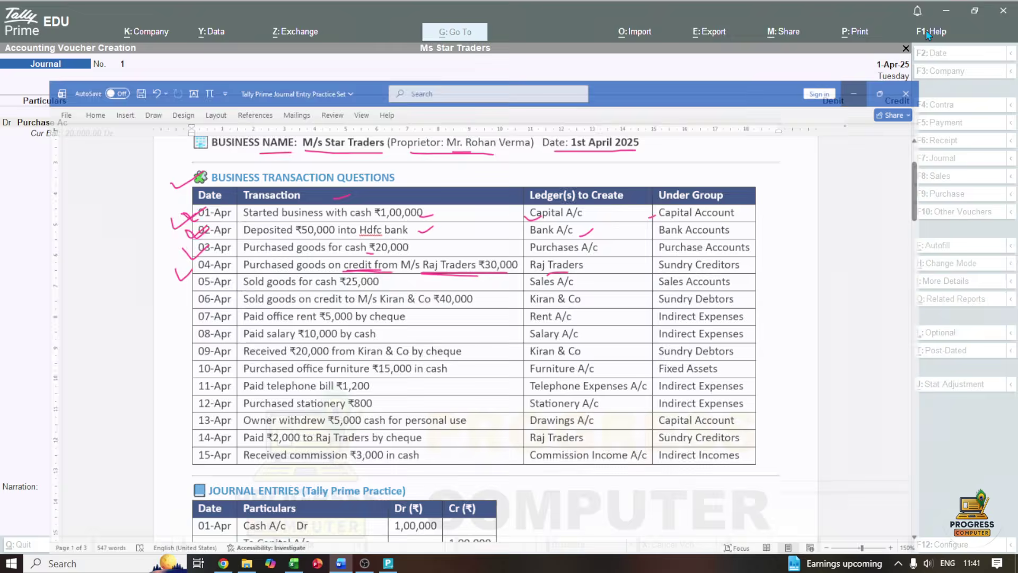
{"action": "type", "text": "30000"}
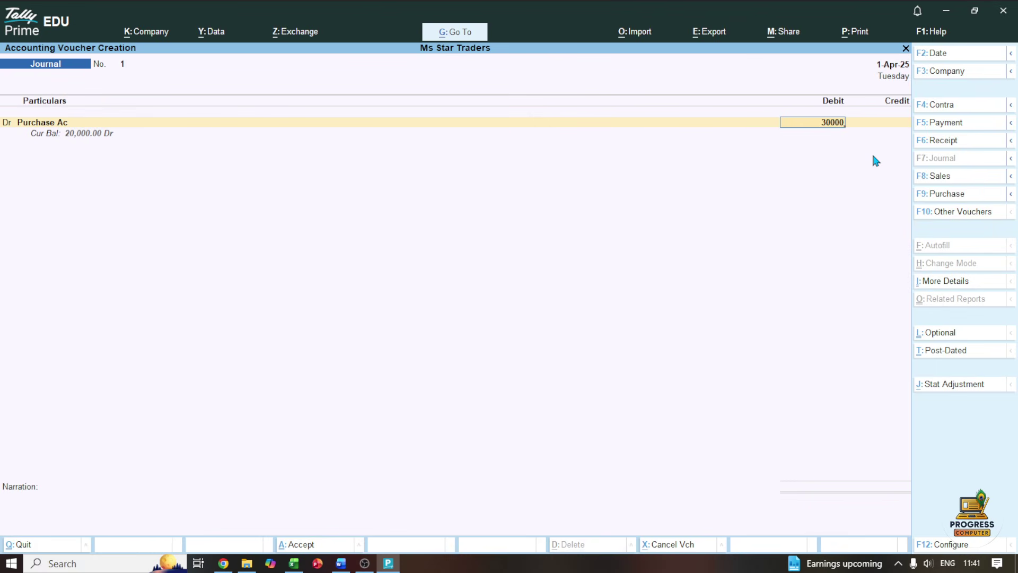
{"action": "key", "text": "Return"}
{"action": "key", "text": "Return"}
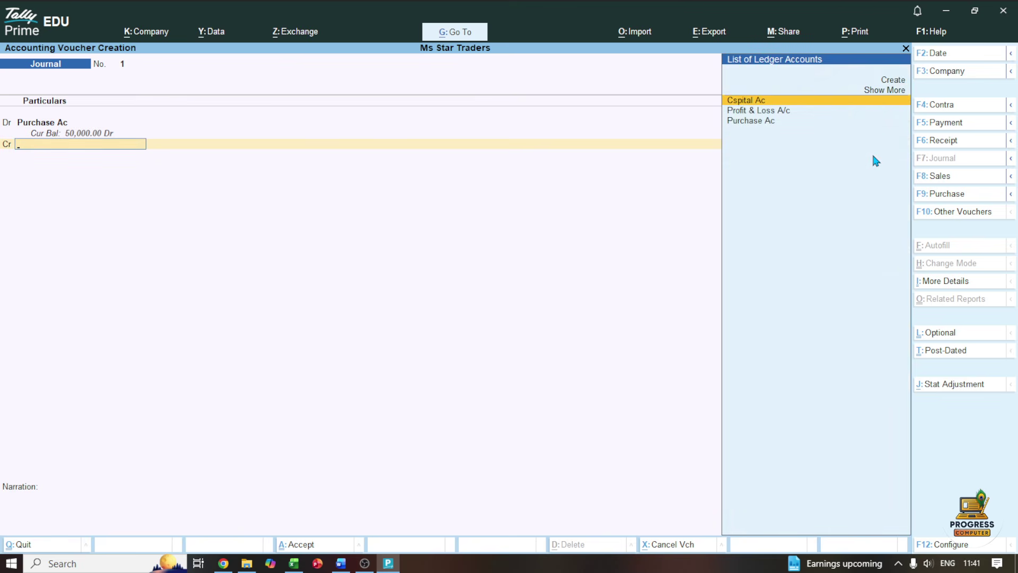
{"action": "key", "text": "Up"}
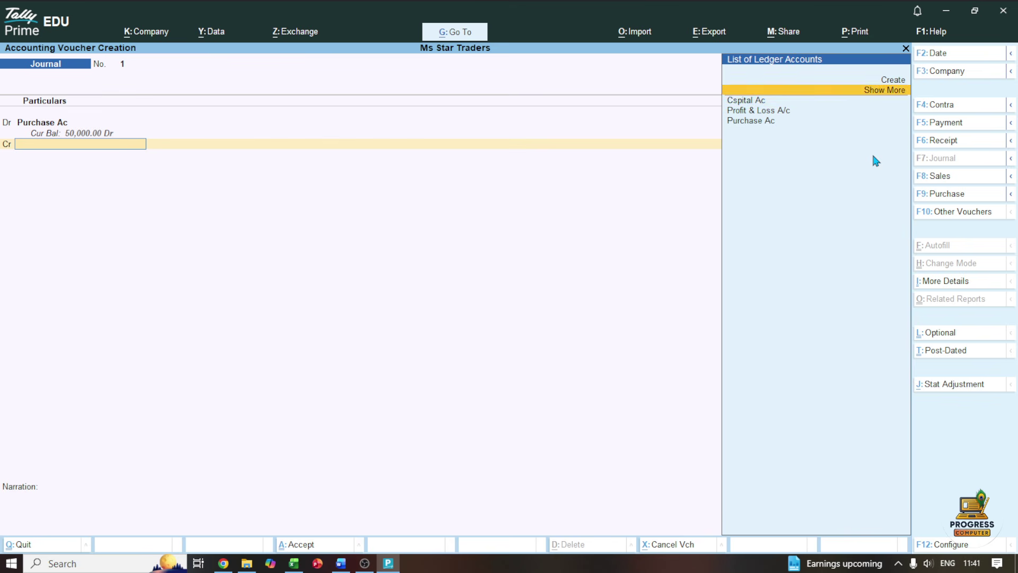
{"action": "key", "text": "Up"}
Create the Raj Traders ledger under Sundry Creditors
{"action": "key", "text": "Return"}
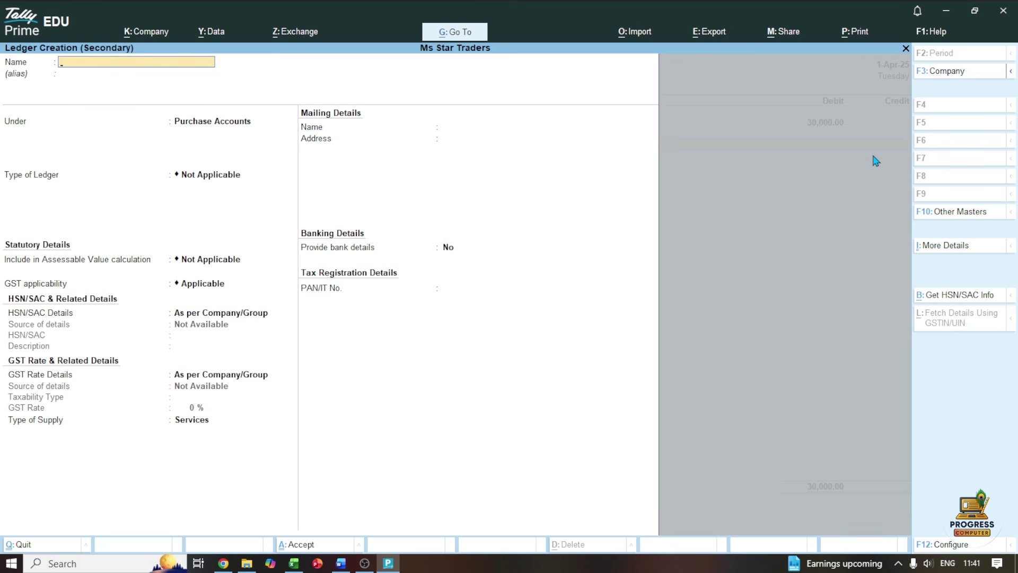
{"action": "type", "text": "Raj Traders"}
{"action": "key", "text": "Return"}
{"action": "key", "text": "Return"}
{"action": "type", "text": "D"}
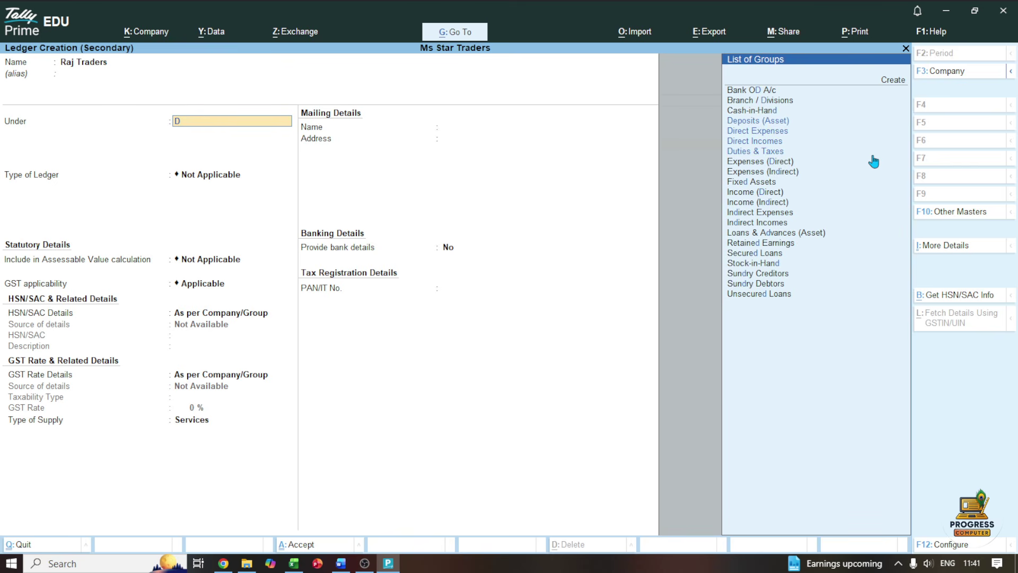
{"action": "key", "text": "BackSpace"}
{"action": "type", "text": "Su"}
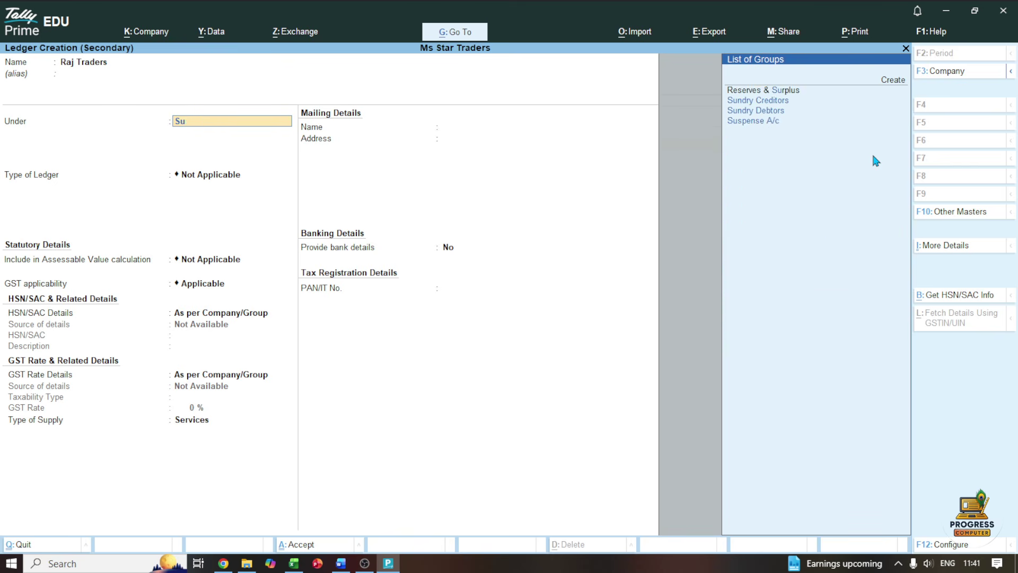
{"action": "type", "text": "n"}
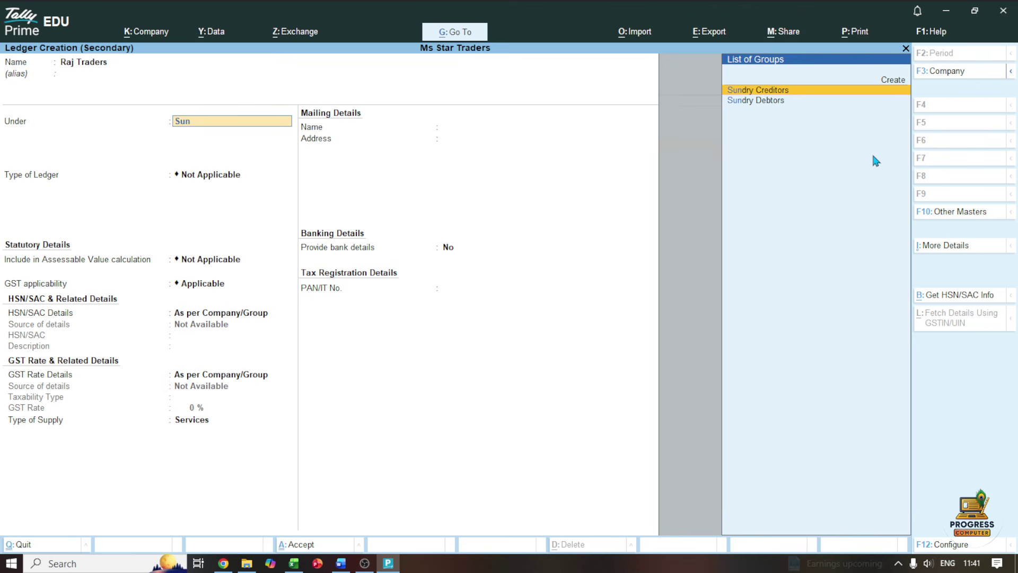
{"action": "key", "text": "Return"}
{"action": "key", "text": "ctrl+a"}
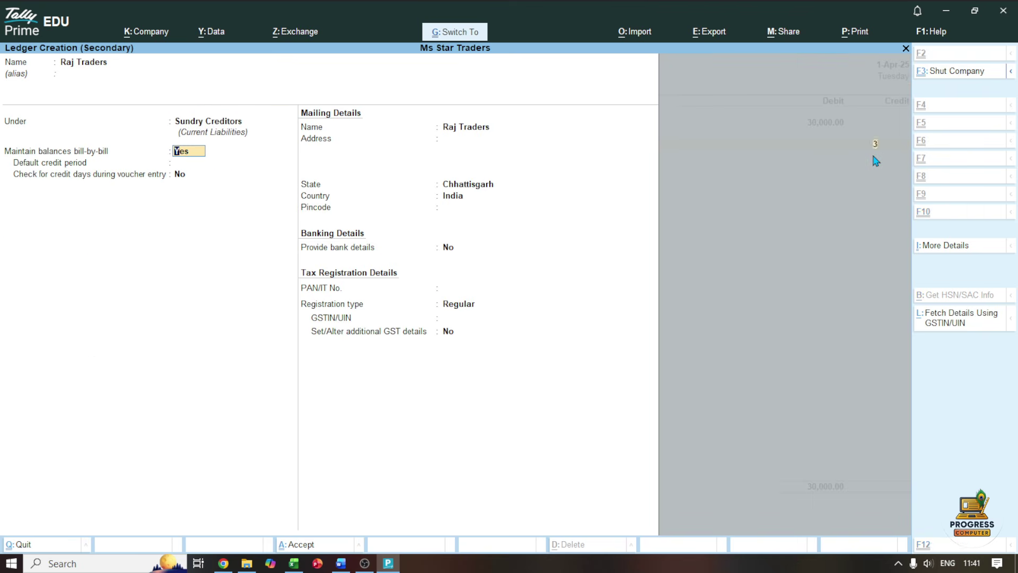
Credit Raj Traders 30,000 as On Account and save Journal voucher No. 1
{"action": "key", "text": "Return"}
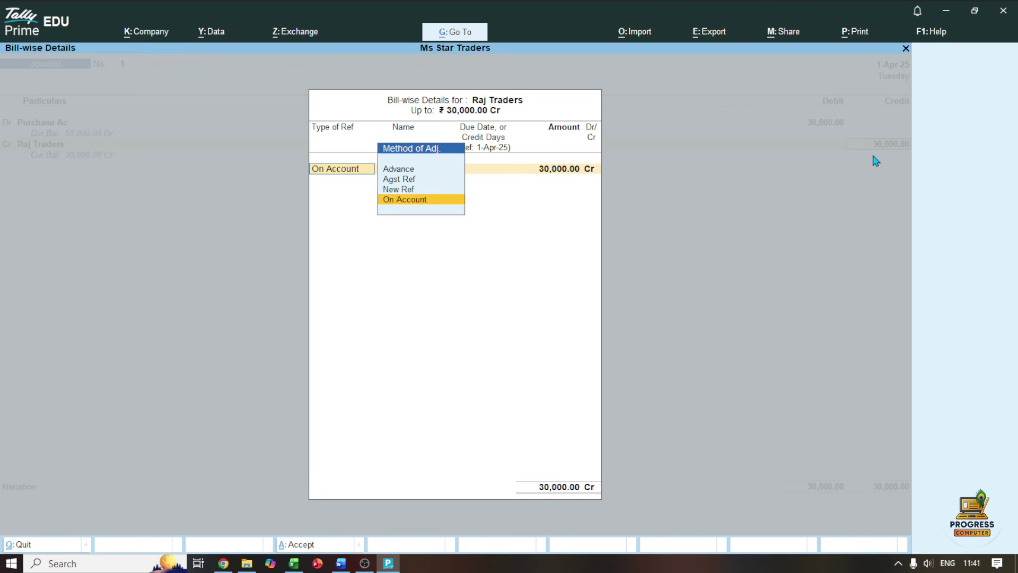
{"action": "key", "text": "Return"}
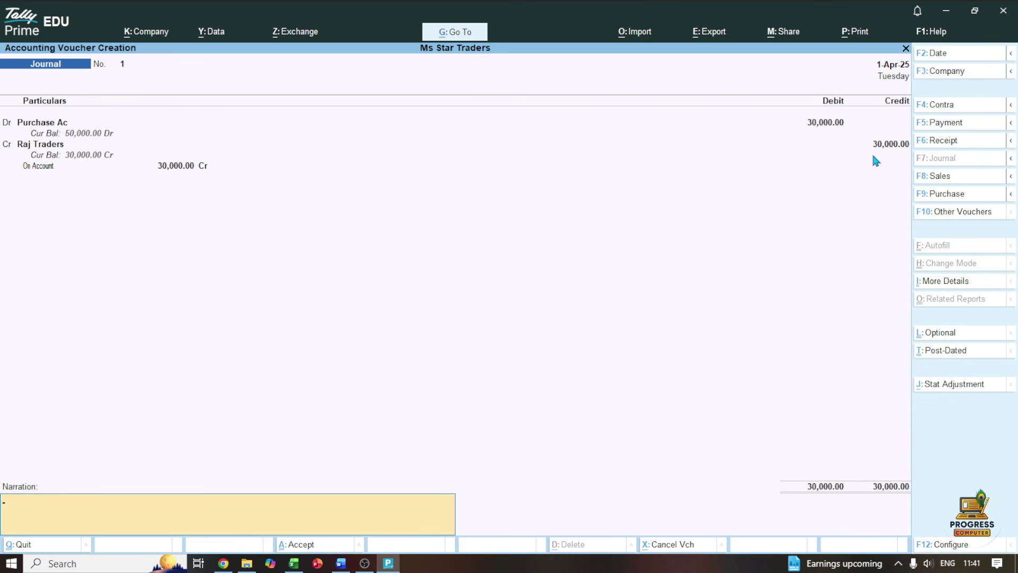
{"action": "key", "text": "Return"}
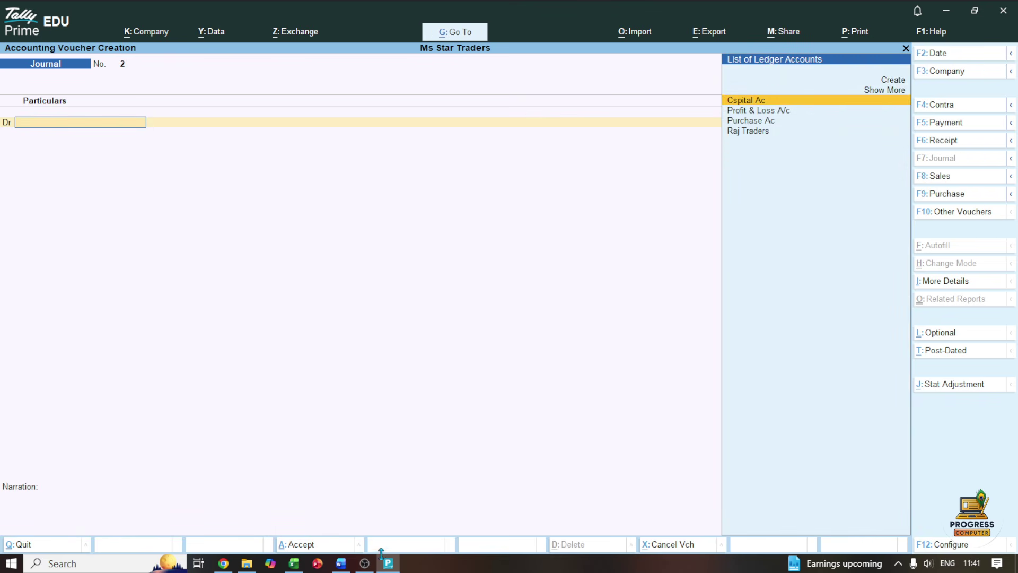
Tick the 05-Apr ₹25,000 cash sale and underline its goods entry in Word, then return to Tally
{"action": "left_click", "coordinate": [340, 563]}
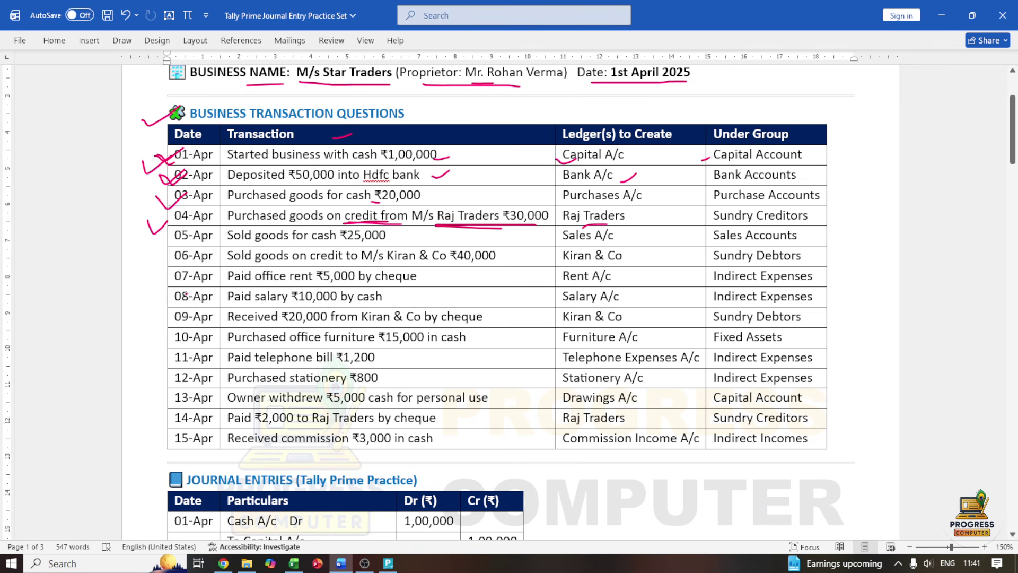
{"action": "left_click_drag", "start_coordinate": [158, 240], "coordinate": [187, 233]}
{"action": "left_click_drag", "start_coordinate": [254, 243], "coordinate": [378, 245]}
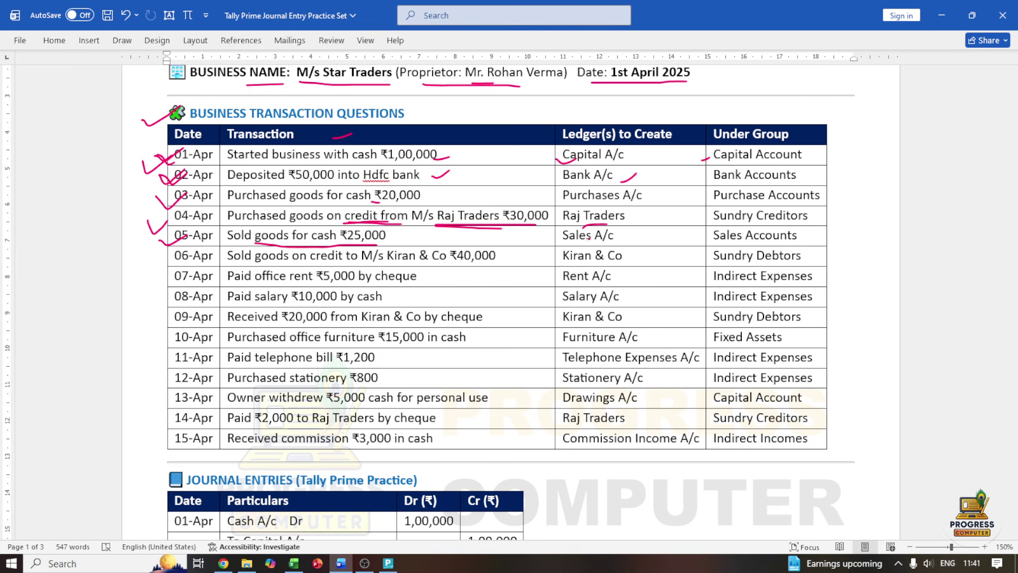
{"action": "left_click", "coordinate": [391, 565]}
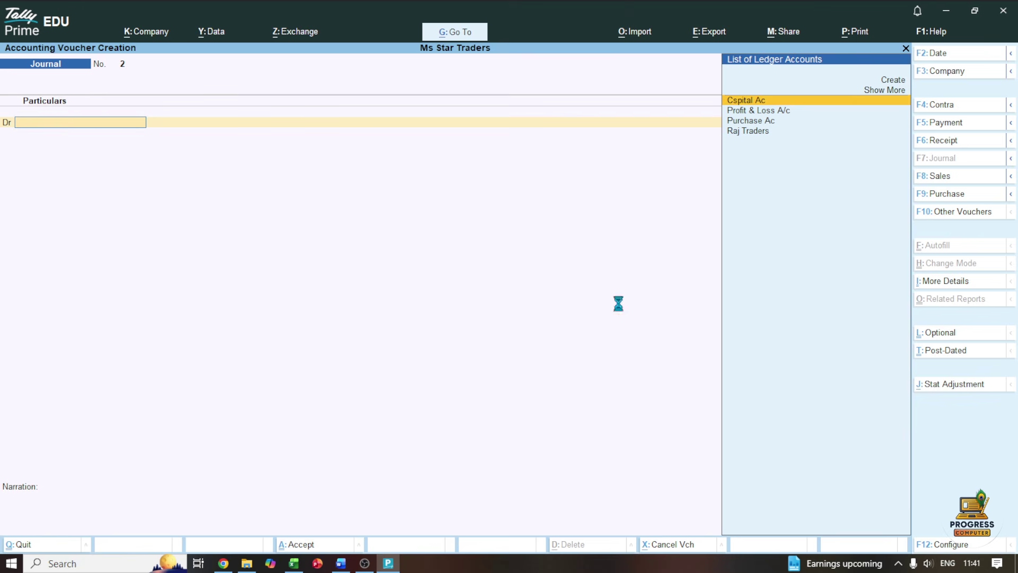
{"action": "key", "text": "F8"}
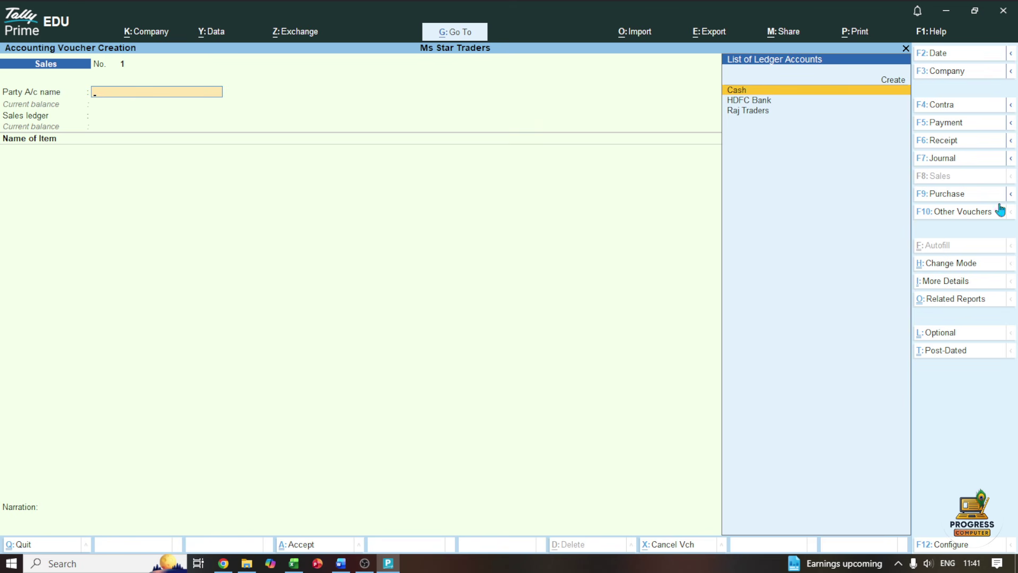
Put the Sales voucher in As Voucher mode and debit Cash 25,000
{"action": "left_click", "coordinate": [933, 263]}
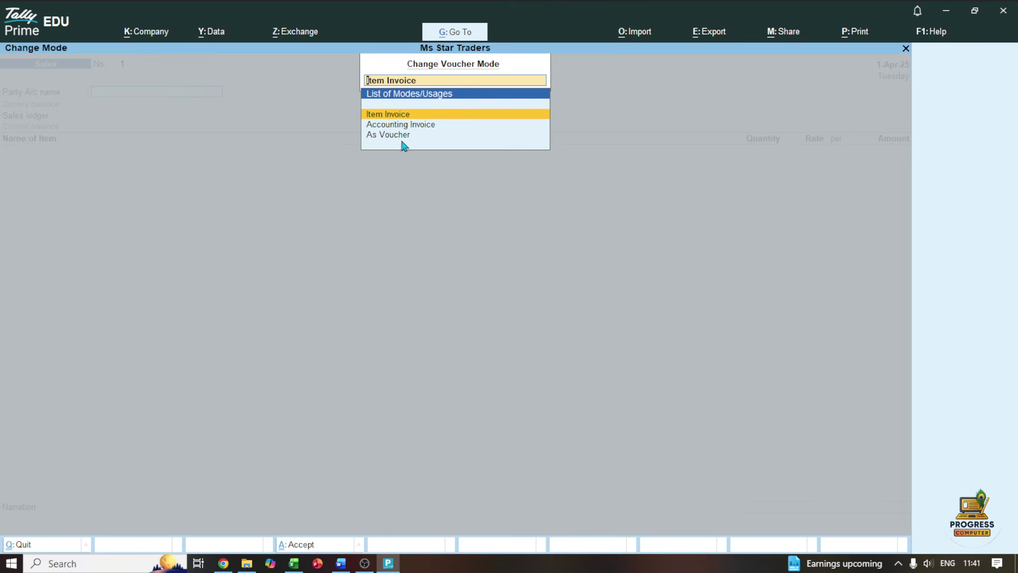
{"action": "left_click", "coordinate": [399, 134]}
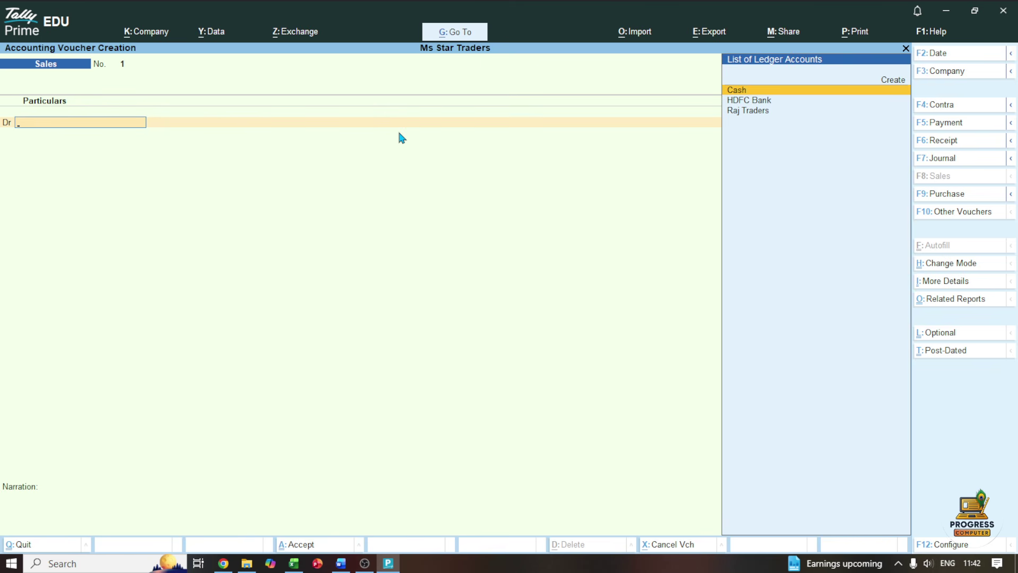
{"action": "key", "text": "Return"}
{"action": "key", "text": "Return"}
{"action": "key", "text": "Return"}
{"action": "key", "text": "Return"}
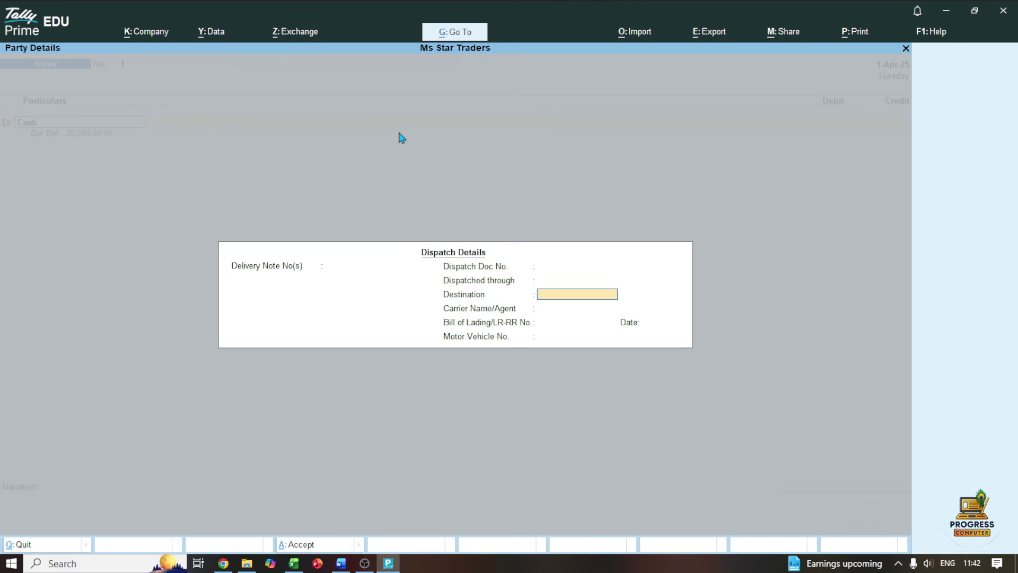
{"action": "key", "text": "ctrl+a"}
{"action": "key", "text": "ctrl+a"}
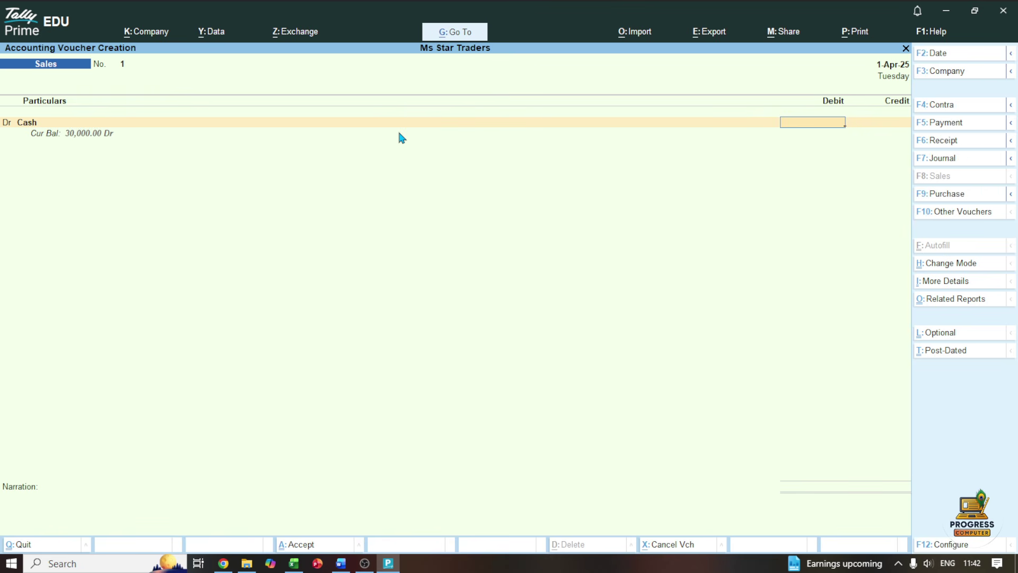
{"action": "type", "text": "25000"}
{"action": "key", "text": "Return"}
{"action": "key", "text": "Return"}
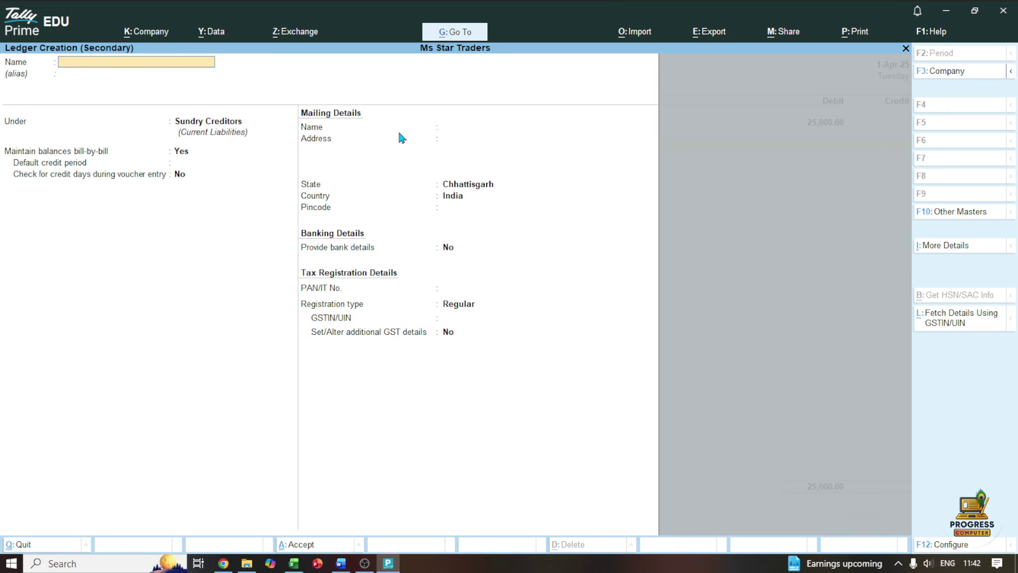
Create the Sale A/c ledger under Sales Accounts
{"action": "type", "text": "Sale a/c"}
{"action": "key", "text": "Return"}
{"action": "key", "text": "Return"}
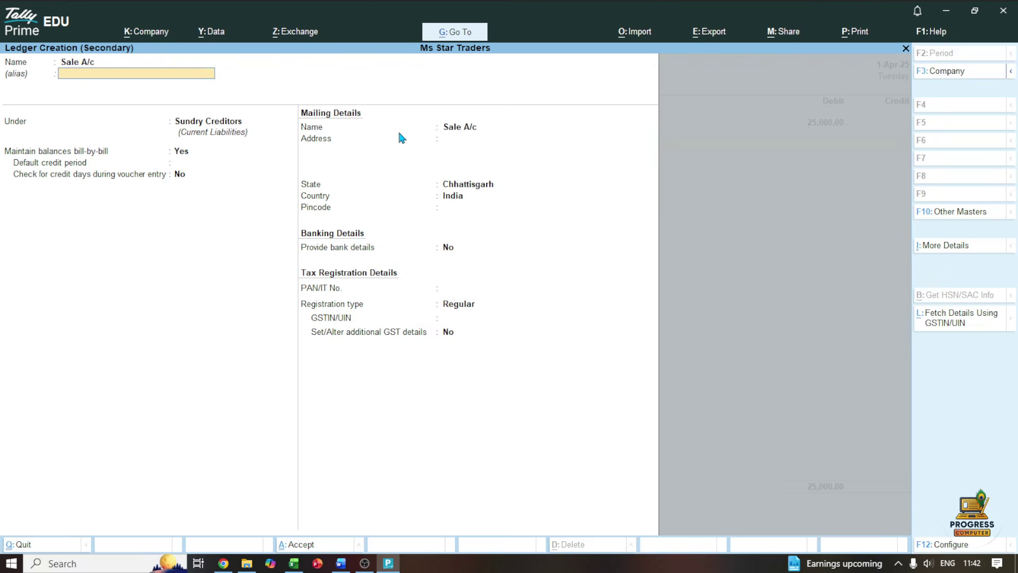
{"action": "type", "text": "Sa"}
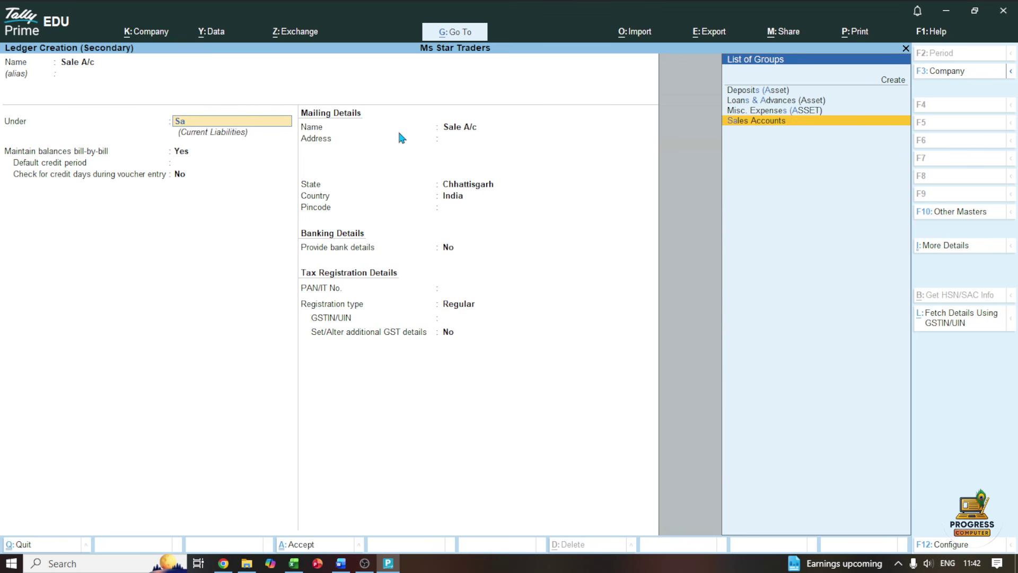
{"action": "key", "text": "Return"}
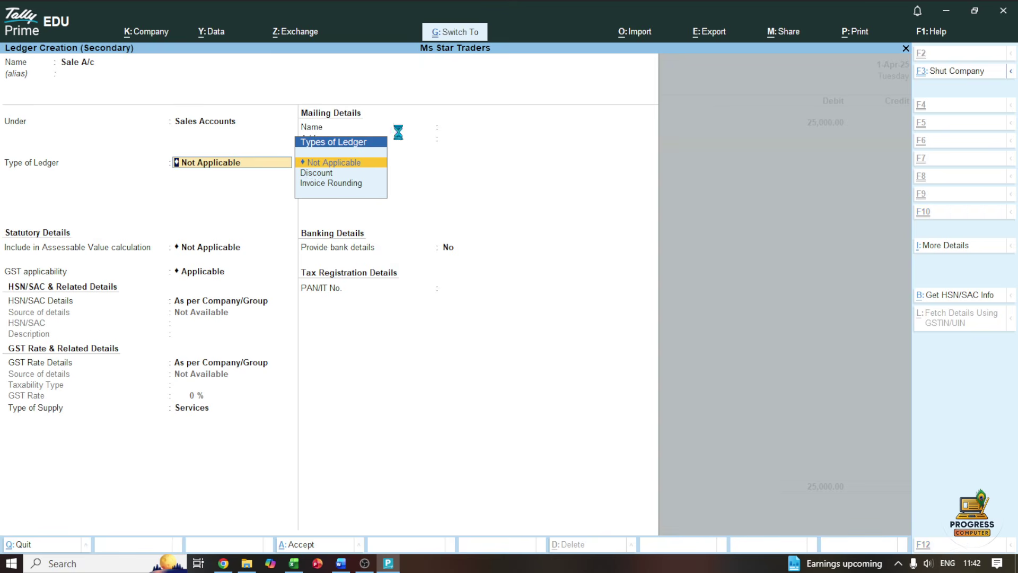
{"action": "key", "text": "ctrl+a"}
Accept the 25,000 credit with no inventory allocation and save Sales voucher No. 1
{"action": "key", "text": "Return"}
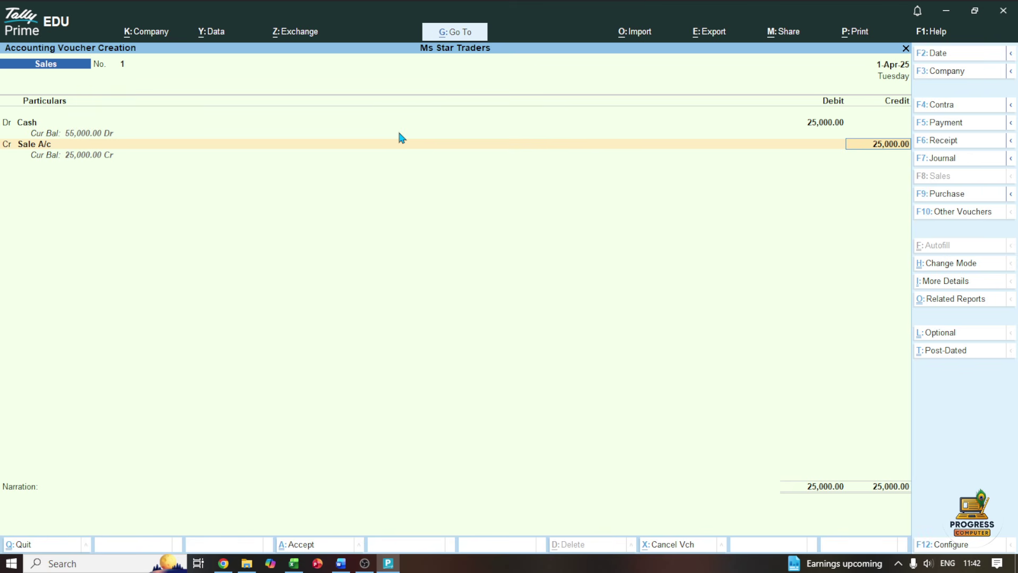
{"action": "key", "text": "Return"}
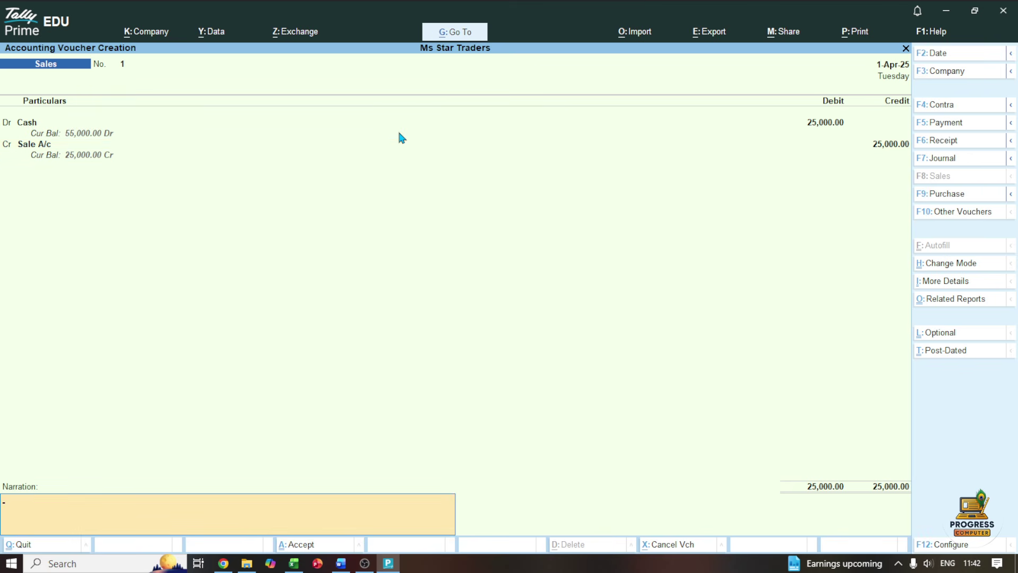
{"action": "key", "text": "ctrl+a"}
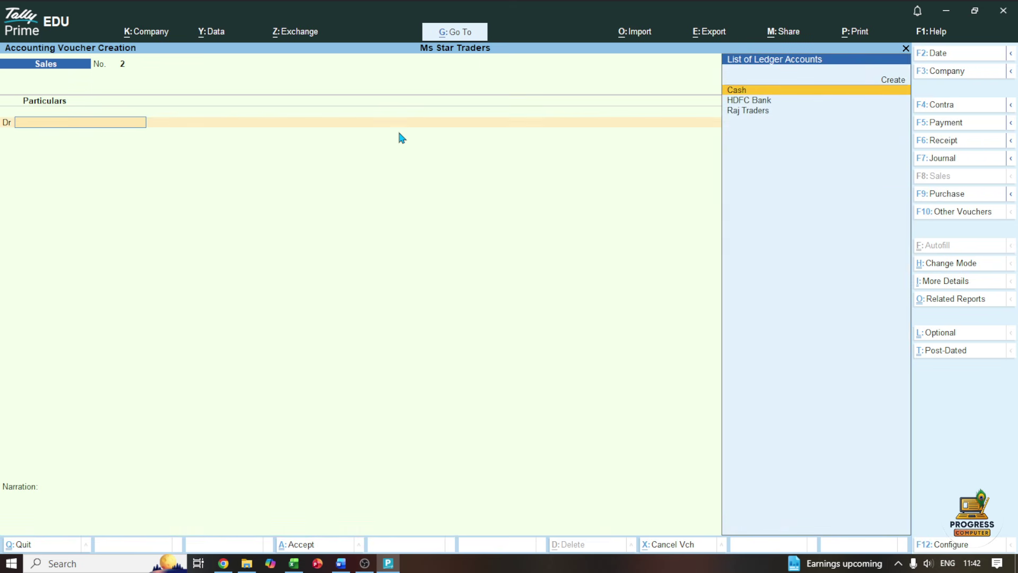
Ink-tick the 06-Apr row, underline Kiran & Co, and tick its Sundry Debtors group in Word
{"action": "left_click", "coordinate": [341, 563]}
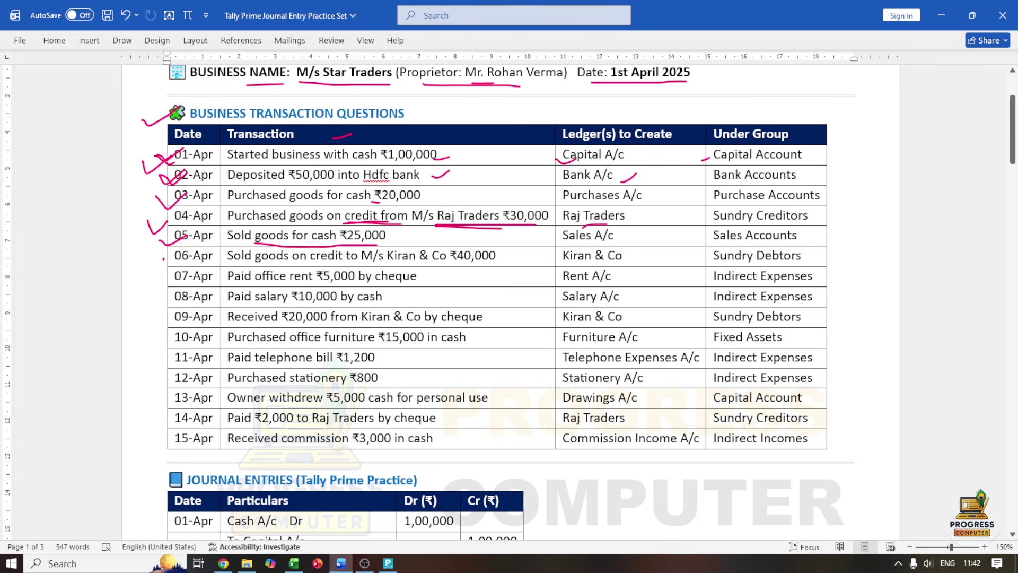
{"action": "left_click_drag", "start_coordinate": [163, 259], "coordinate": [183, 251]}
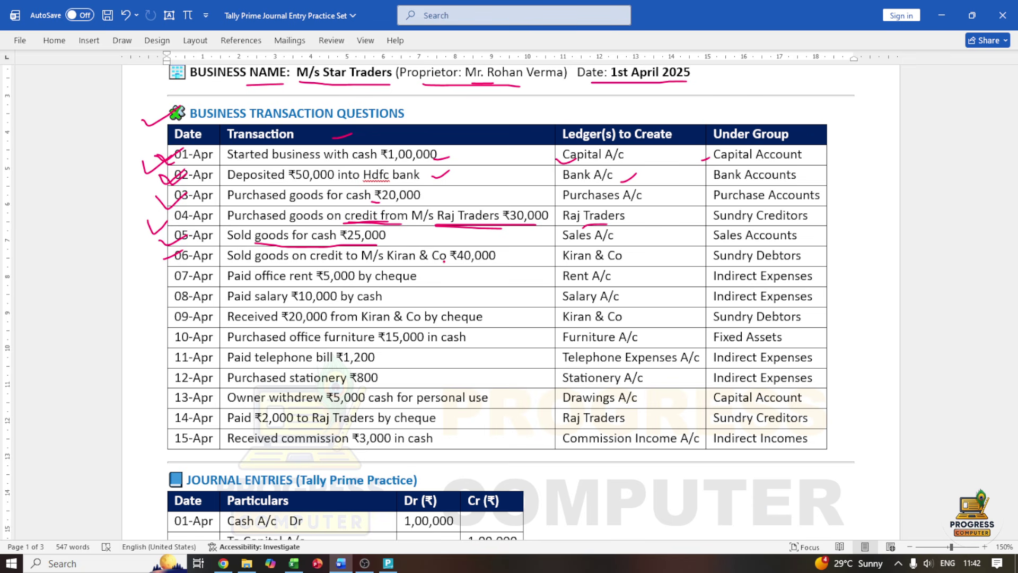
{"action": "left_click_drag", "start_coordinate": [419, 265], "coordinate": [454, 267]}
{"action": "left_click_drag", "start_coordinate": [709, 259], "coordinate": [726, 256]}
{"action": "left_click", "coordinate": [388, 563]}
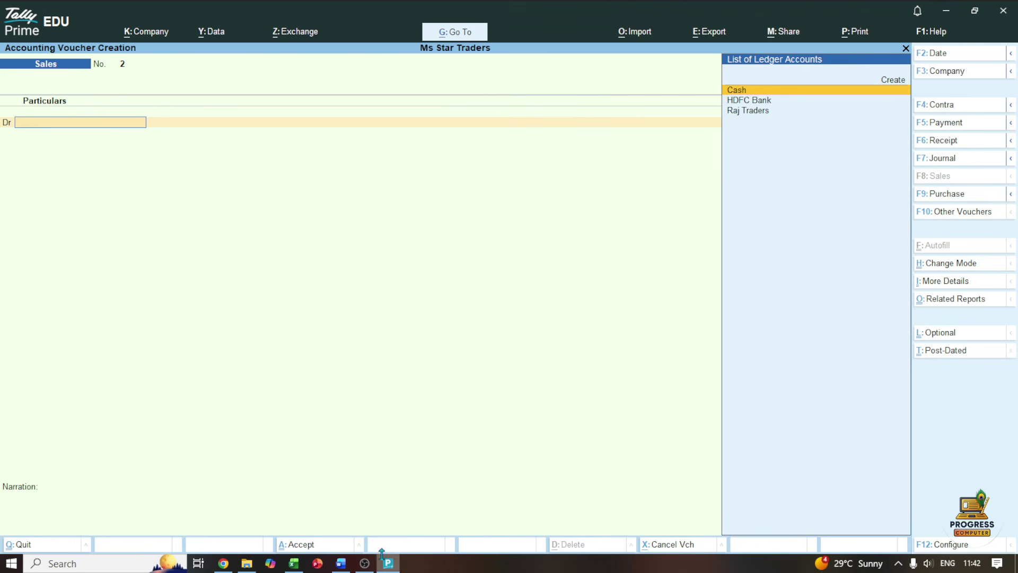
Start a Journal voucher and create a Kiran and Co ledger under Sundry Debtors
{"action": "left_click", "coordinate": [931, 159]}
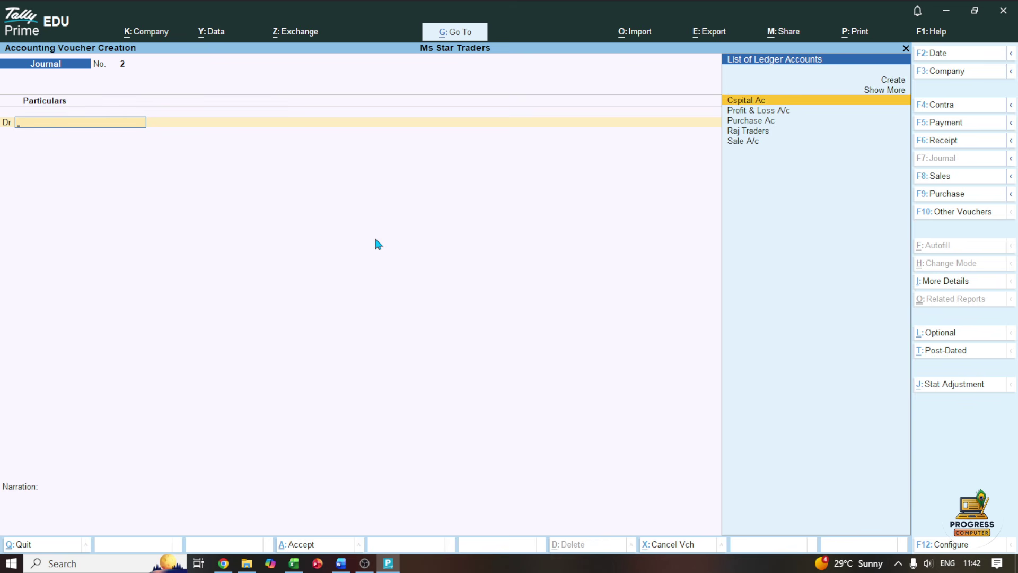
{"action": "key", "text": "Up"}
{"action": "key", "text": "Up"}
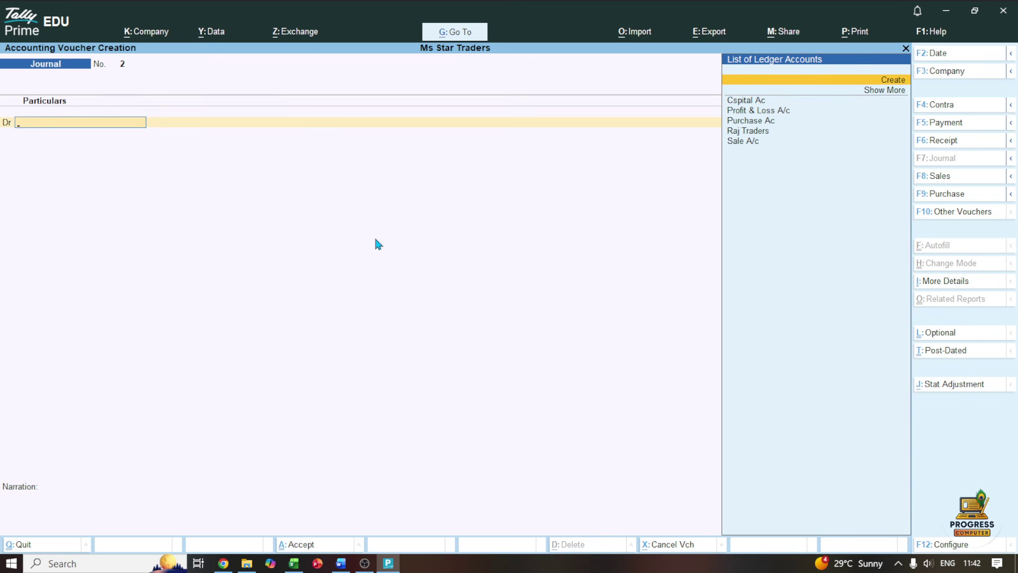
{"action": "key", "text": "Return"}
{"action": "type", "text": "Kiran"}
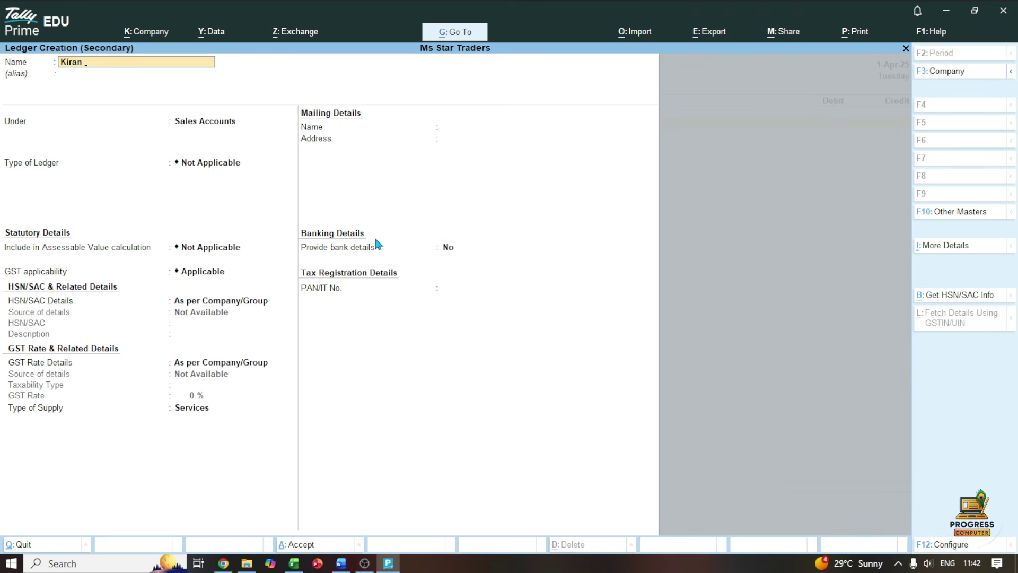
{"action": "type", "text": " and co"}
{"action": "key", "text": "Return"}
{"action": "key", "text": "Return"}
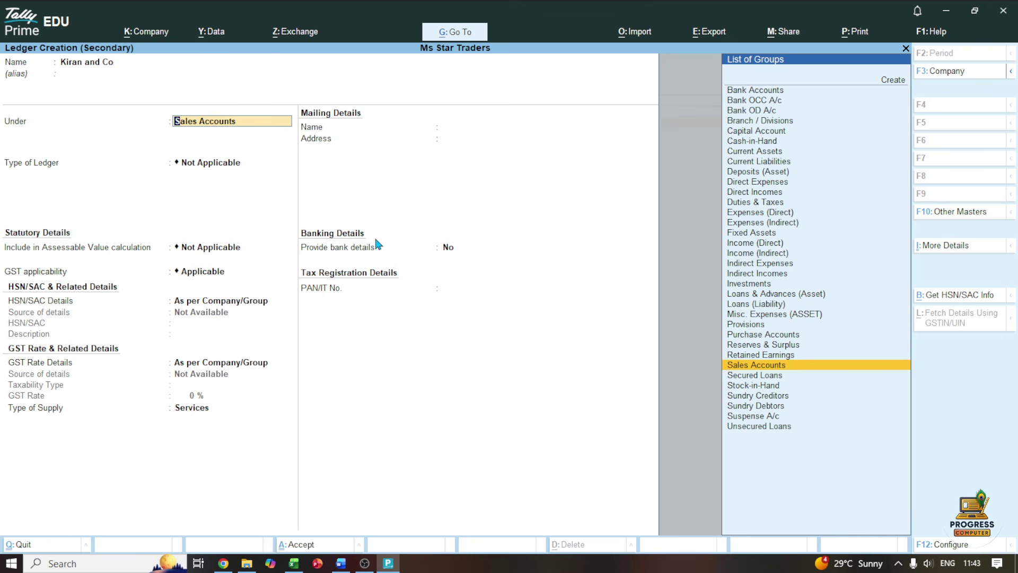
{"action": "type", "text": "Sun"}
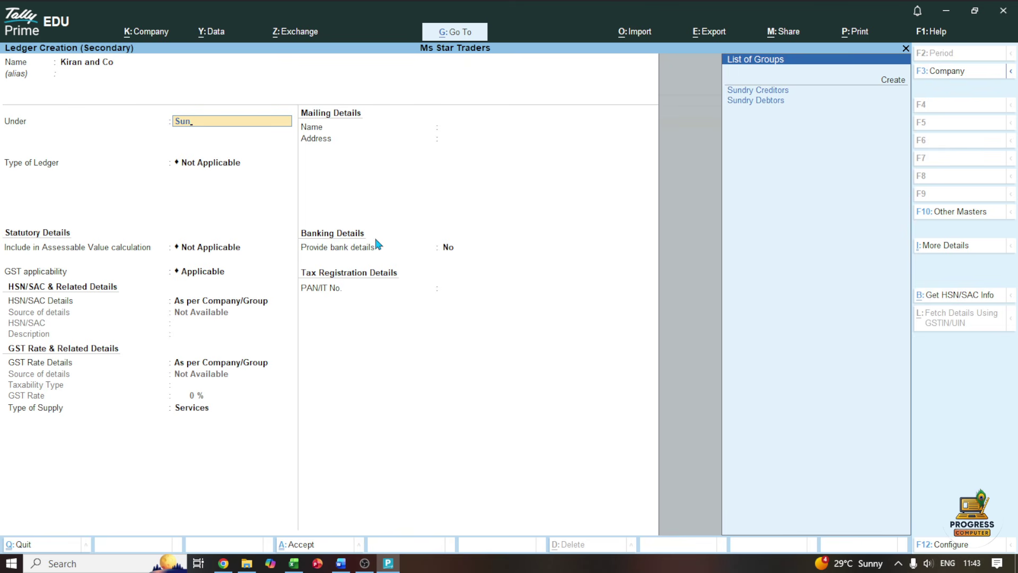
{"action": "key", "text": "Down"}
{"action": "key", "text": "Return"}
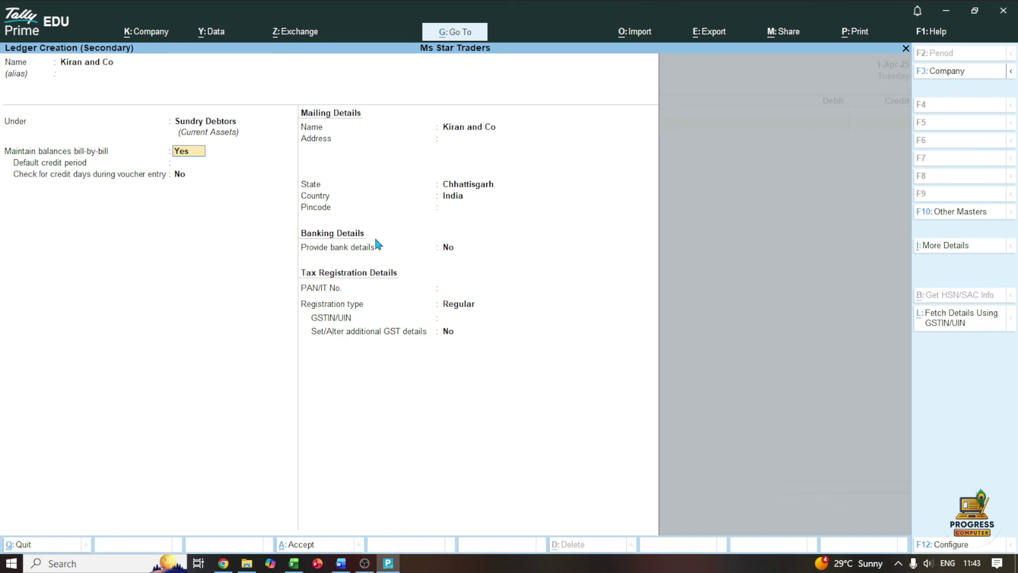
{"action": "key", "text": "ctrl+a"}
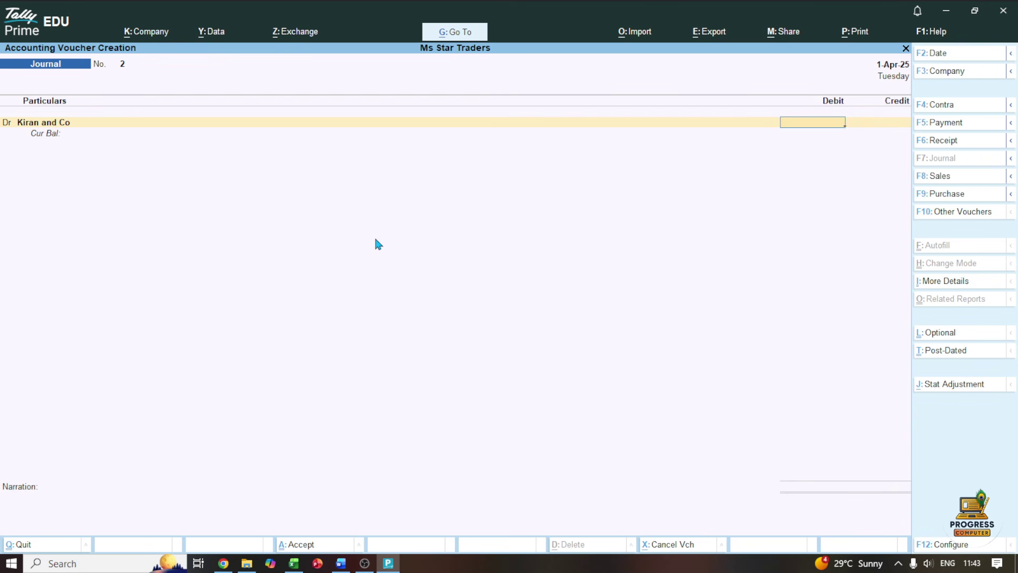
Debit Kiran and Co with 40,000 after checking the amount in the practice set
{"action": "left_click", "coordinate": [341, 563]}
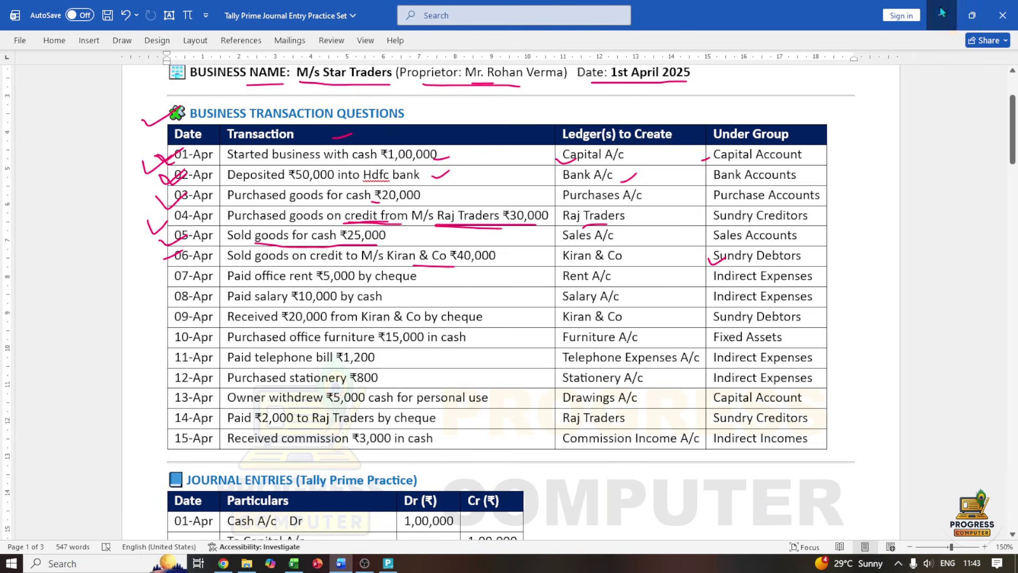
{"action": "left_click", "coordinate": [942, 15]}
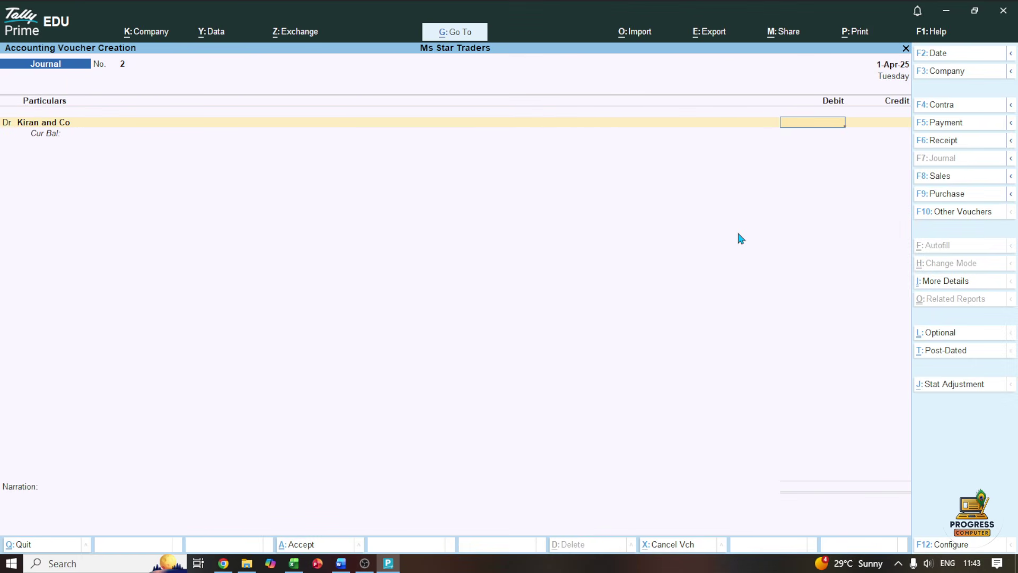
{"action": "type", "text": "40,000"}
{"action": "key", "text": "Return"}
{"action": "key", "text": "Return"}
{"action": "key", "text": "Return"}
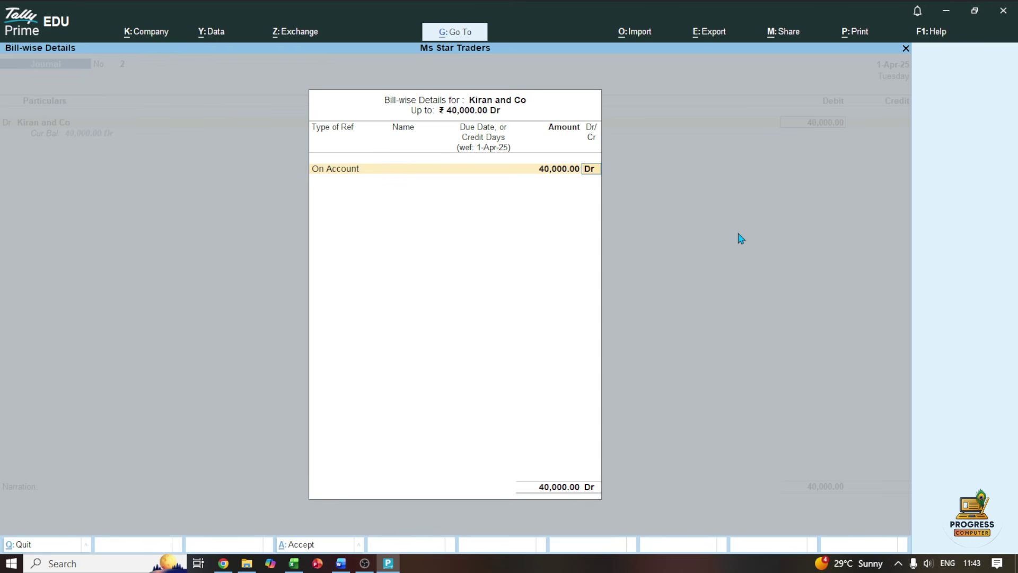
Set Kiran and Co's bill-wise details to a New Ref for 40,000
{"action": "key", "text": "BackSpace"}
{"action": "key", "text": "BackSpace"}
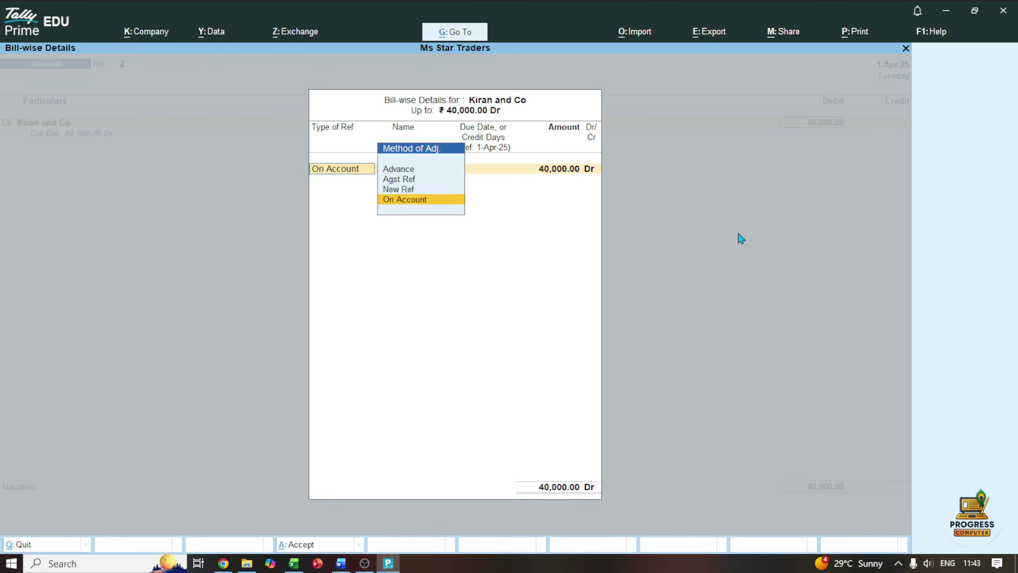
{"action": "key", "text": "Up"}
{"action": "key", "text": "Up"}
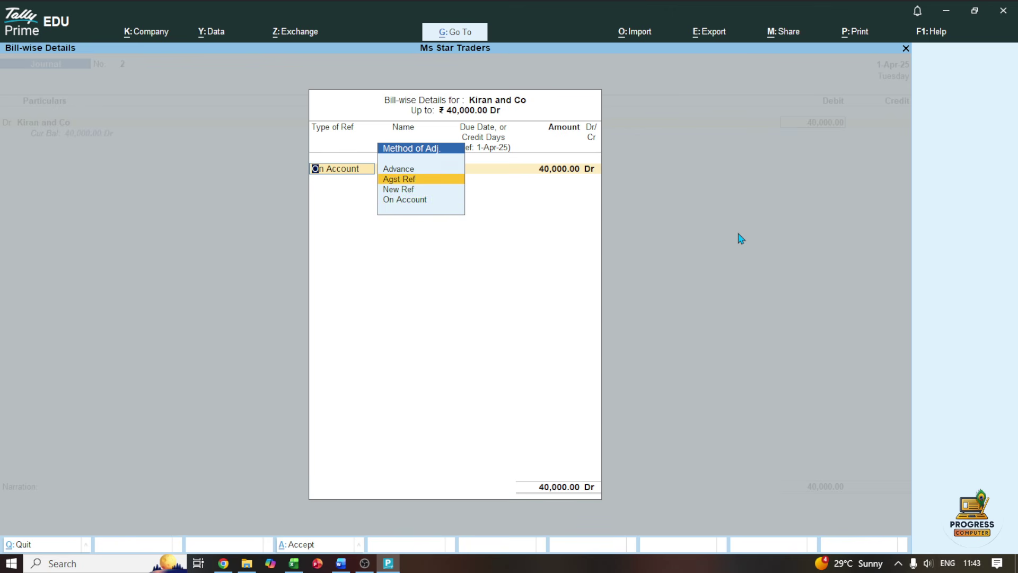
{"action": "key", "text": "Return"}
{"action": "key", "text": "BackSpace"}
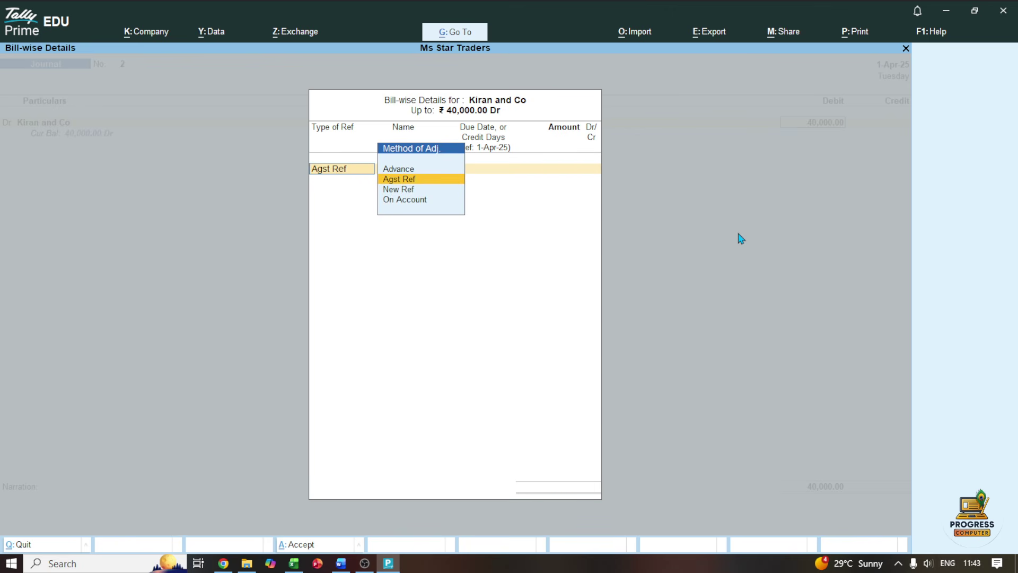
{"action": "key", "text": "Down"}
{"action": "key", "text": "Return"}
{"action": "key", "text": "Return"}
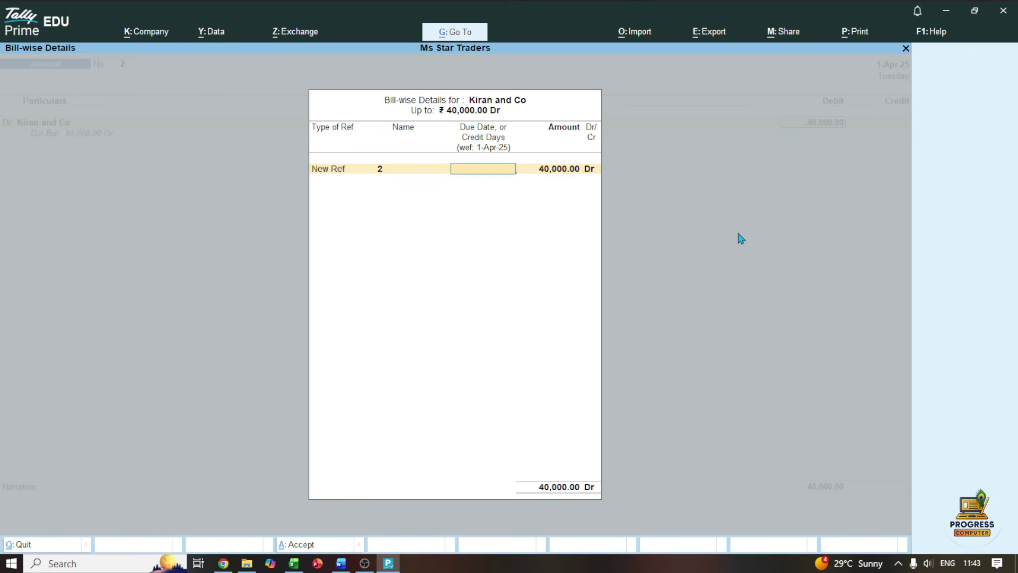
{"action": "key", "text": "Return"}
{"action": "key", "text": "Return"}
{"action": "key", "text": "Return"}
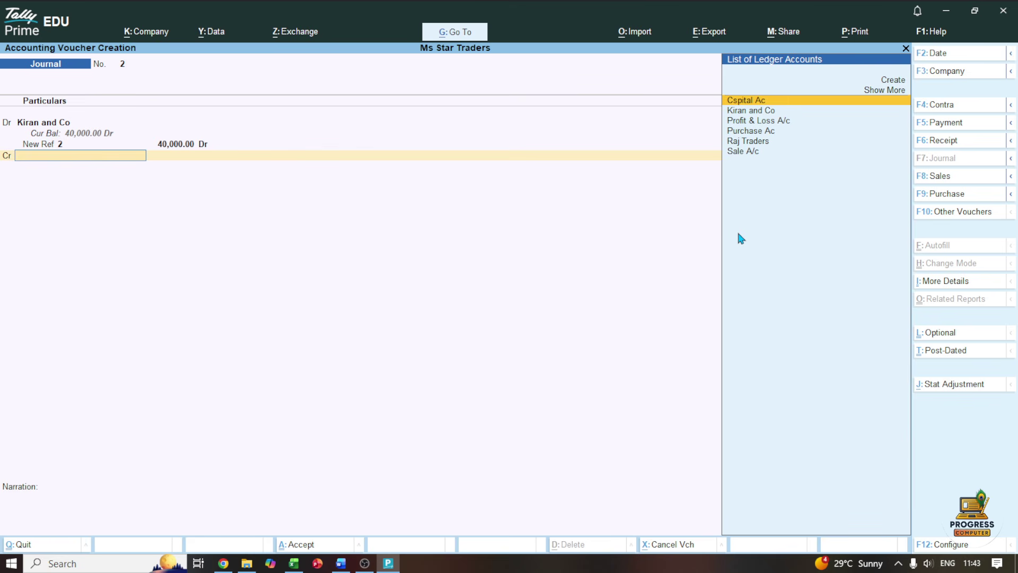
Credit Sale A/c with 40,000 and save Journal voucher 2
{"action": "key", "text": "Down"}
{"action": "key", "text": "Down"}
{"action": "key", "text": "Down"}
{"action": "key", "text": "Down"}
{"action": "key", "text": "Down"}
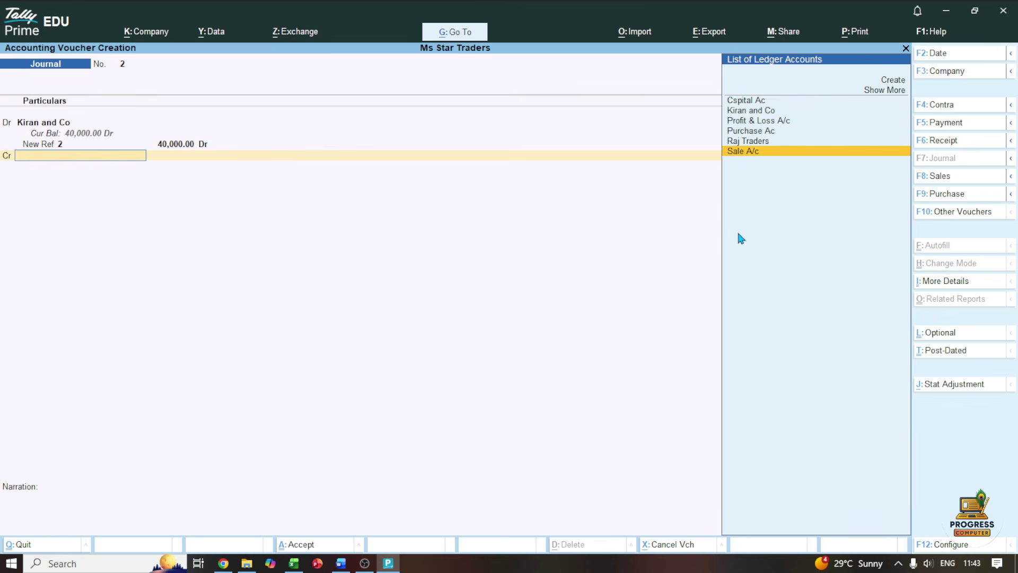
{"action": "key", "text": "Return"}
{"action": "key", "text": "Return"}
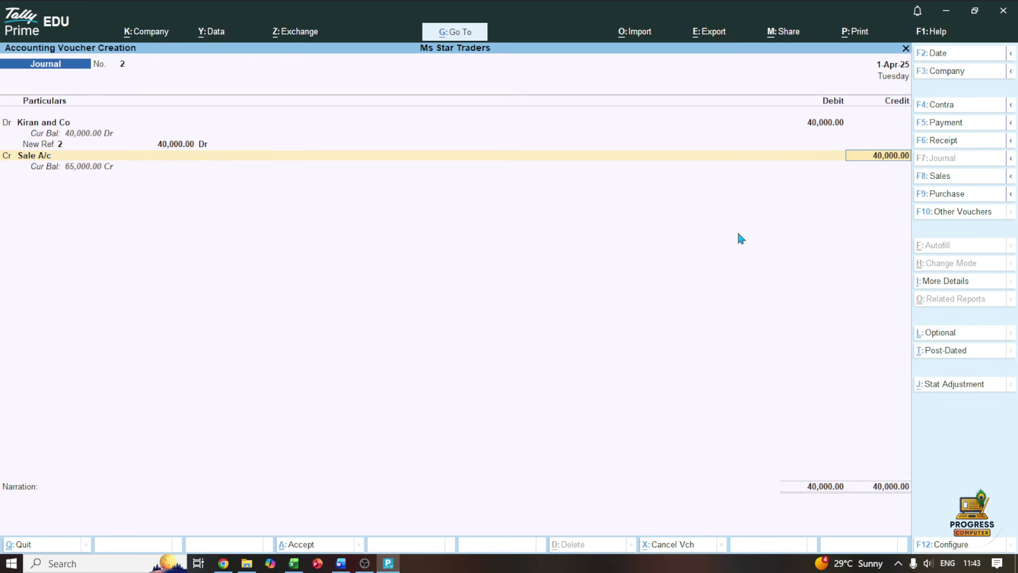
{"action": "key", "text": "ctrl"}
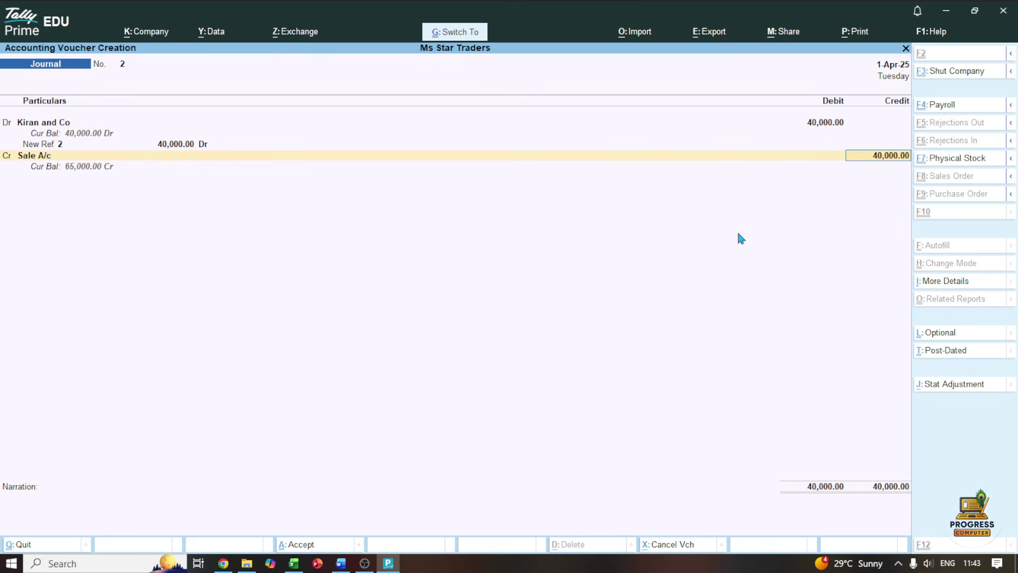
{"action": "key", "text": "ctrl+a"}
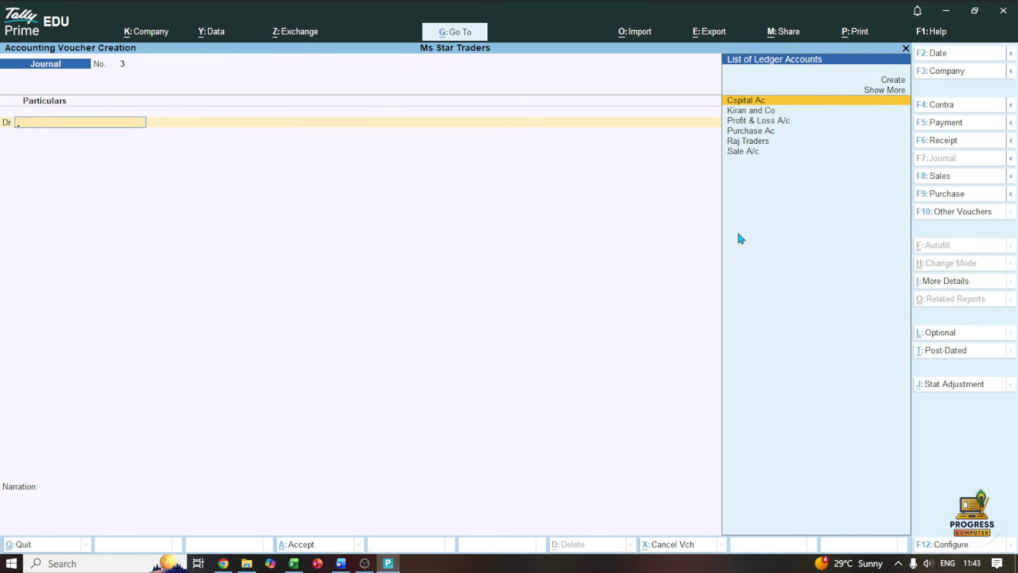
Tick the 07-Apr row and underline 'Paid office rent' in the Word practice set
{"action": "left_click", "coordinate": [341, 564]}
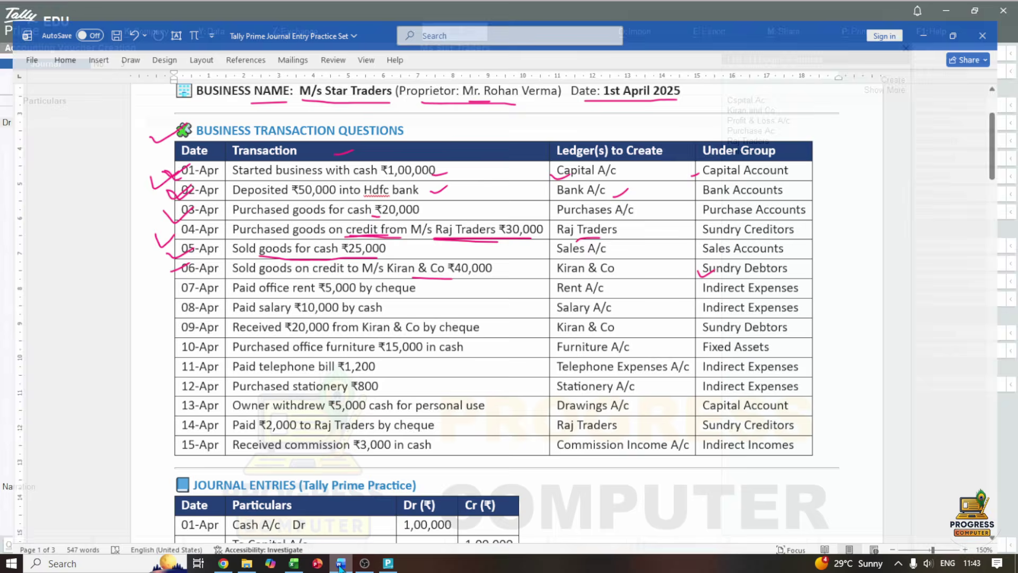
{"action": "left_click_drag", "start_coordinate": [160, 276], "coordinate": [174, 279]}
{"action": "left_click_drag", "start_coordinate": [235, 283], "coordinate": [390, 285]}
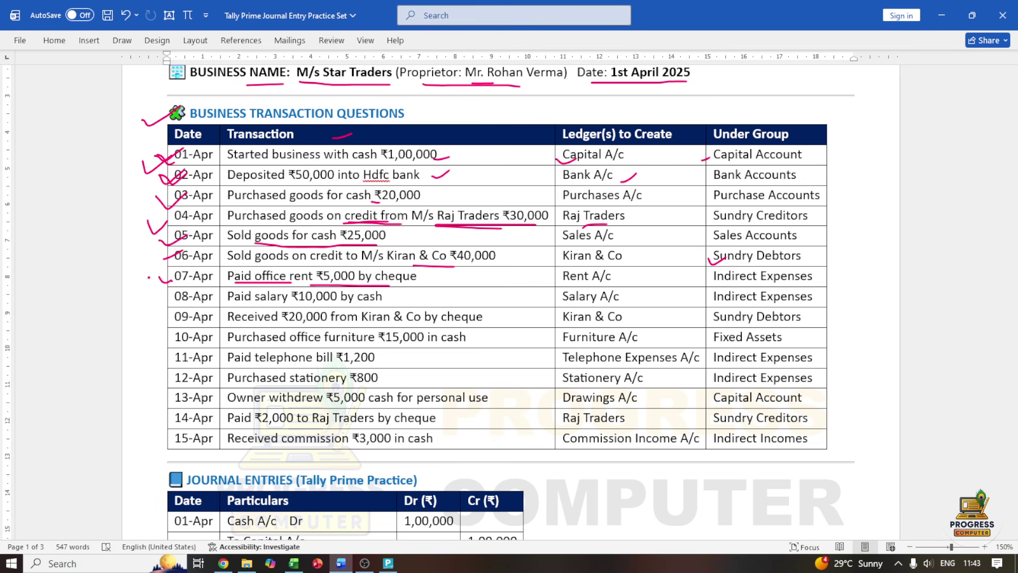
{"action": "mouse_move", "coordinate": [150, 276]}
{"action": "left_mouse_down"}
{"action": "mouse_move", "coordinate": [192, 275]}
{"action": "mouse_move", "coordinate": [167, 298]}
{"action": "mouse_move", "coordinate": [184, 289]}
{"action": "left_mouse_up"}
Underline the 08-Apr 10,000 and tick both rows' ledgers and payment methods, then open a Payment voucher
{"action": "left_click_drag", "start_coordinate": [300, 303], "coordinate": [343, 299]}
{"action": "mouse_move", "coordinate": [527, 278]}
{"action": "left_mouse_down"}
{"action": "mouse_move", "coordinate": [563, 274]}
{"action": "mouse_move", "coordinate": [557, 307]}
{"action": "mouse_move", "coordinate": [567, 299]}
{"action": "left_mouse_up"}
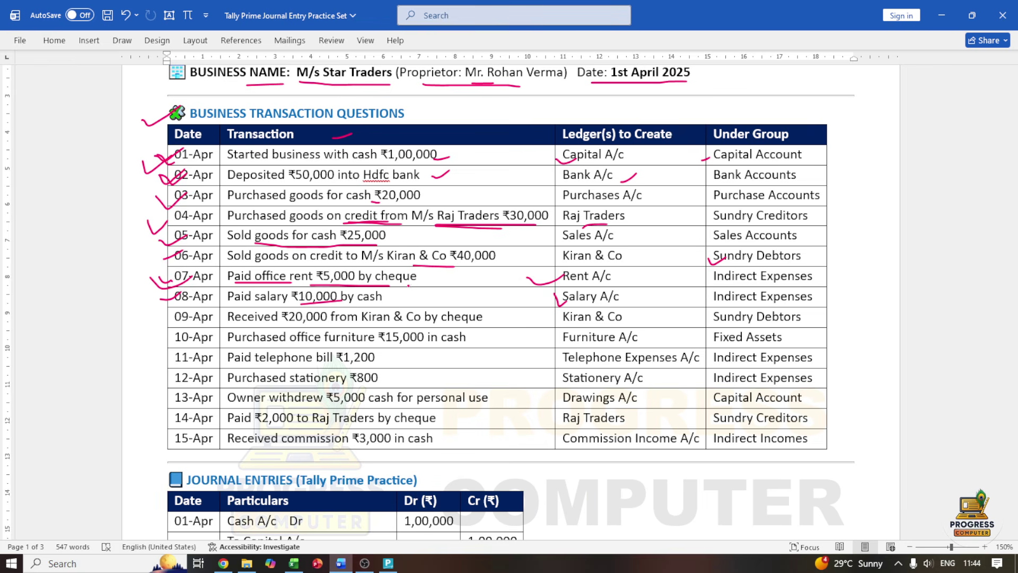
{"action": "left_click_drag", "start_coordinate": [416, 281], "coordinate": [453, 270]}
{"action": "left_click_drag", "start_coordinate": [386, 300], "coordinate": [417, 297]}
{"action": "left_click", "coordinate": [388, 562]}
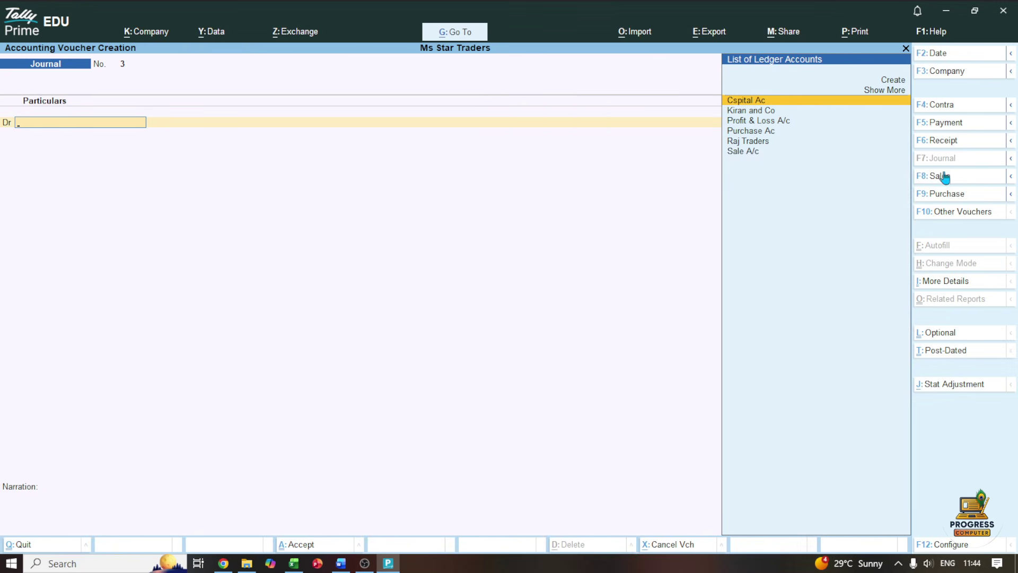
{"action": "left_click", "coordinate": [926, 123]}
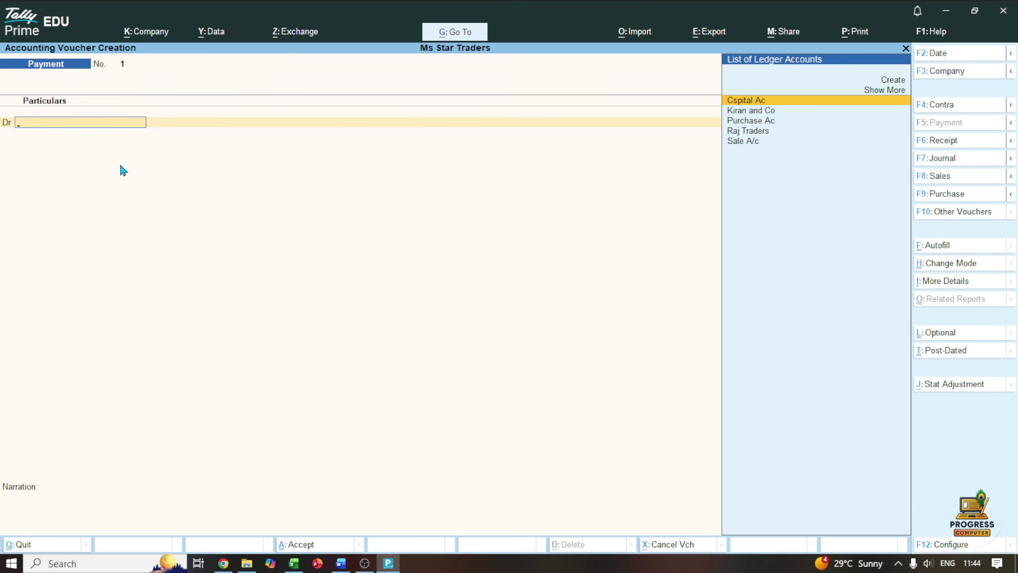
Create a Rent A/c ledger under Indirect Expenses as Payment voucher 1's debit account
{"action": "key", "text": "Up"}
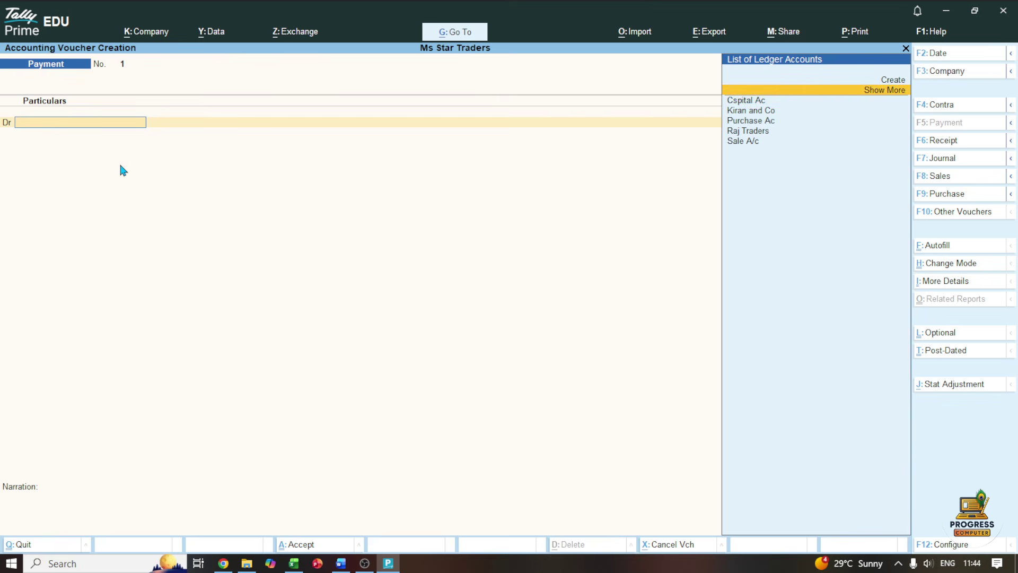
{"action": "key", "text": "Up"}
{"action": "key", "text": "Return"}
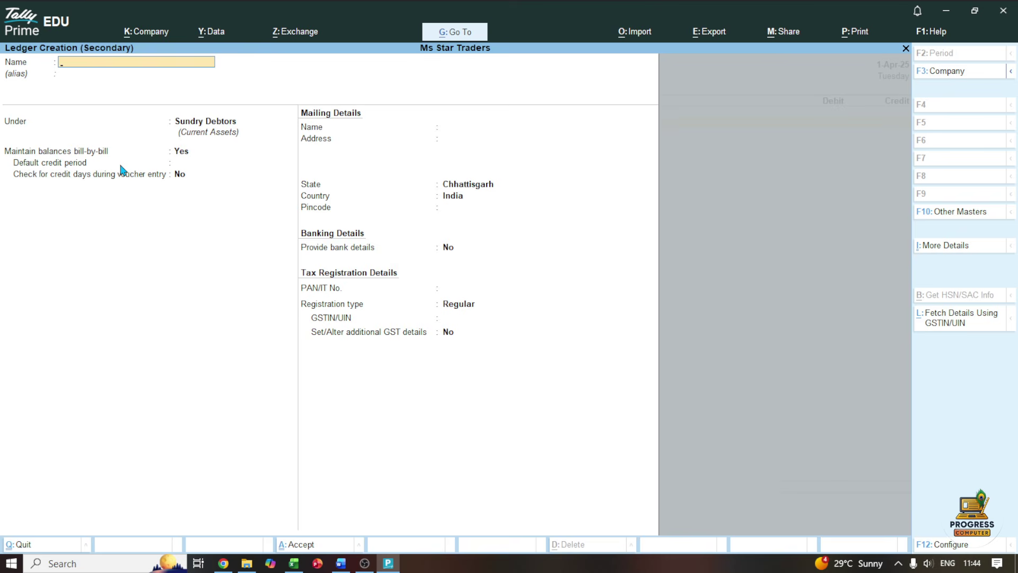
{"action": "type", "text": "Rent a/c"}
{"action": "key", "text": "Return"}
{"action": "type", "text": "i"}
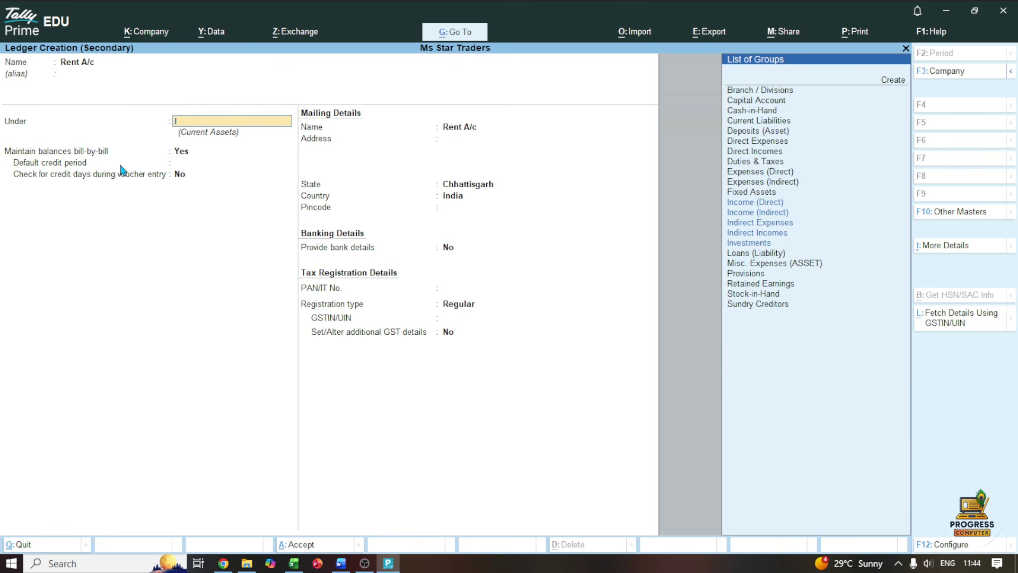
{"action": "type", "text": "nd"}
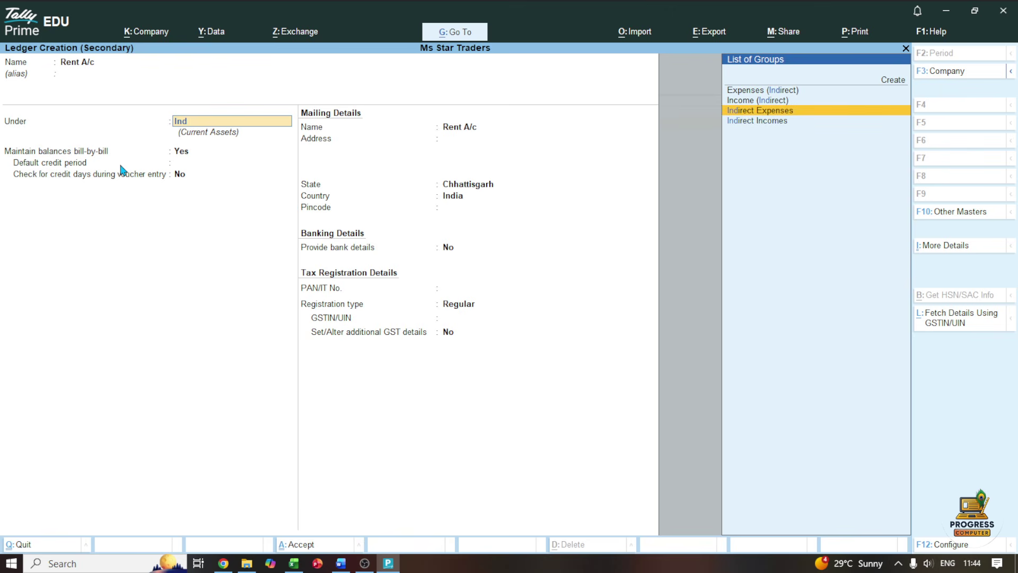
{"action": "key", "text": "Return"}
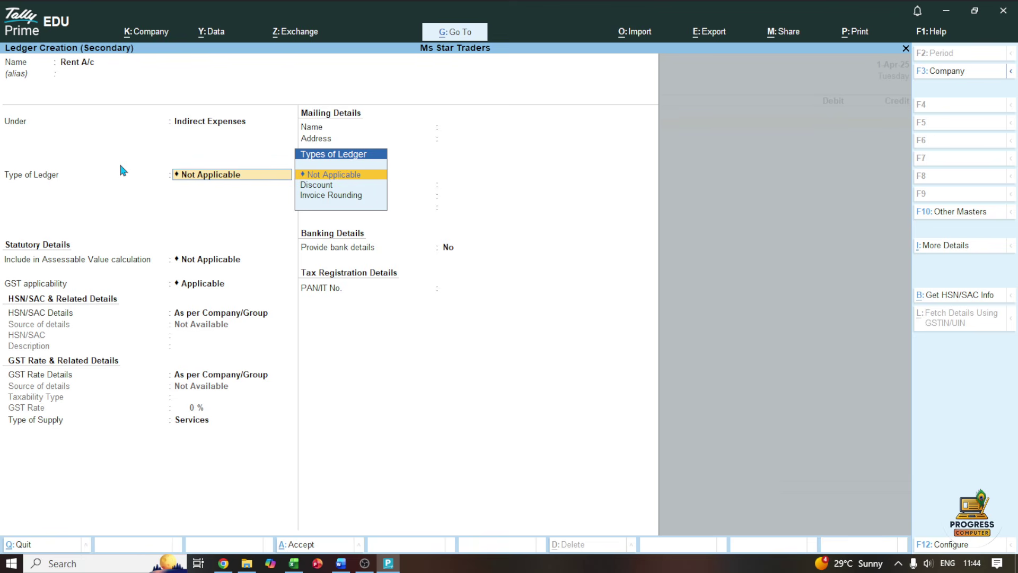
{"action": "key", "text": "ctrl+a"}
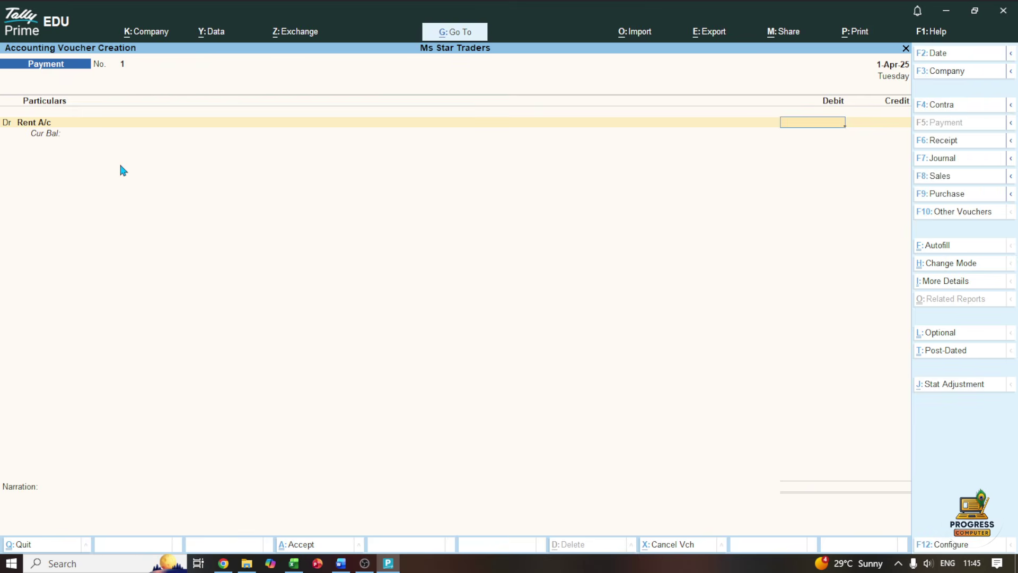
Debit Rent A/c with 5,000, checking the amount against the practice set
{"action": "type", "text": "5000"}
{"action": "key", "text": "Return"}
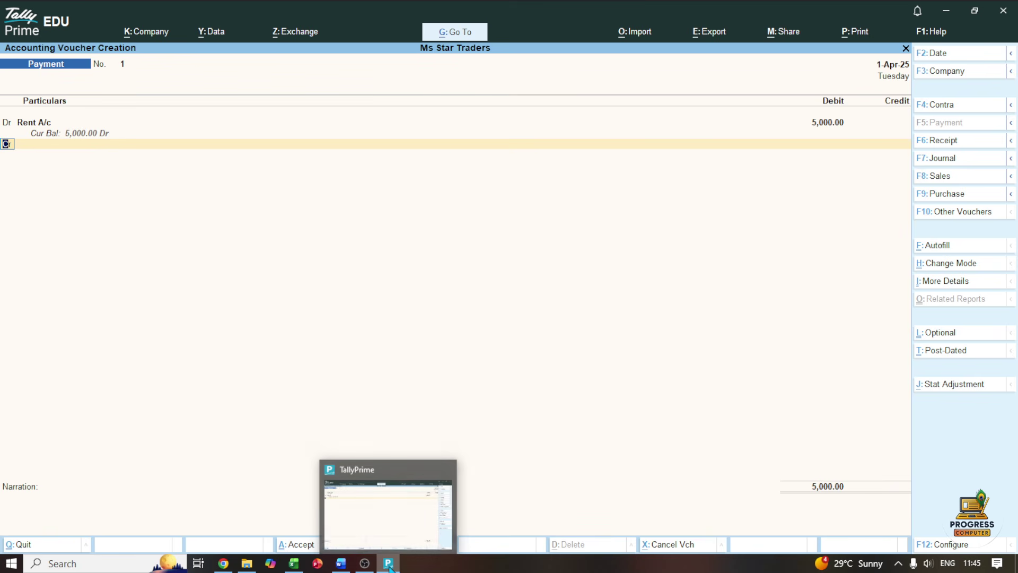
{"action": "left_click", "coordinate": [341, 563]}
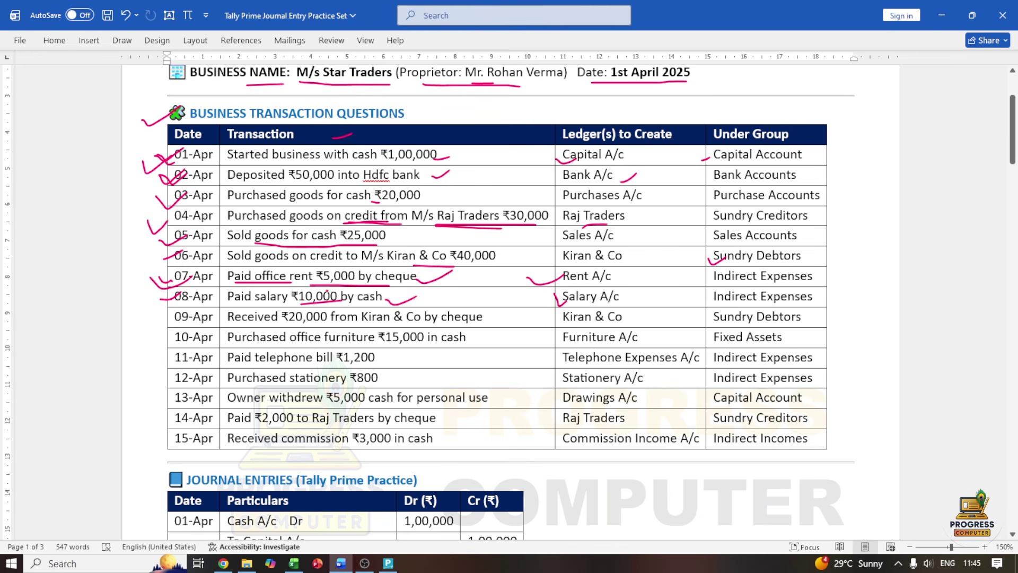
{"action": "left_click", "coordinate": [942, 15]}
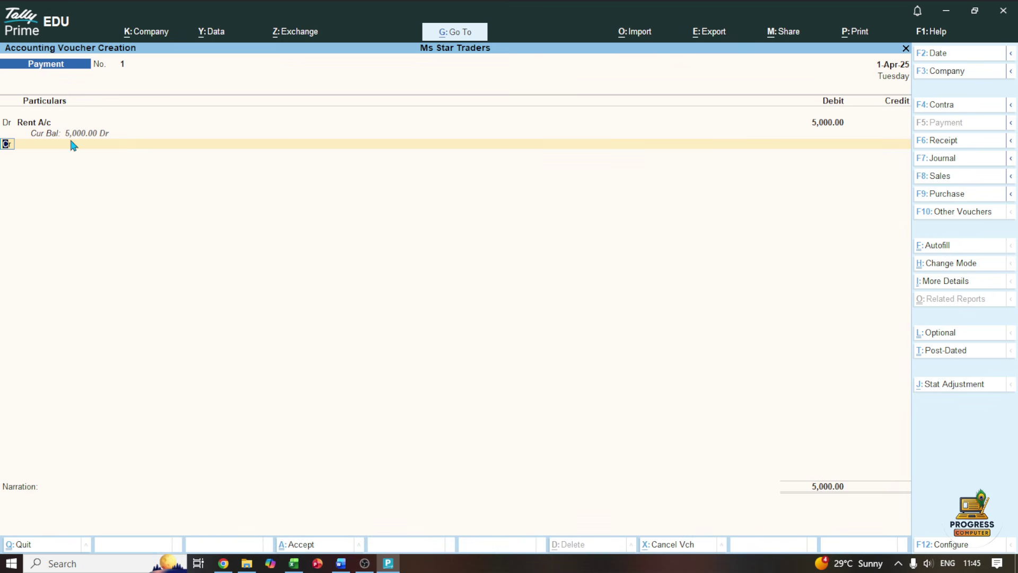
Add HDFC Bank on the second line as a 5,000 Cr entry
{"action": "key", "text": "Return"}
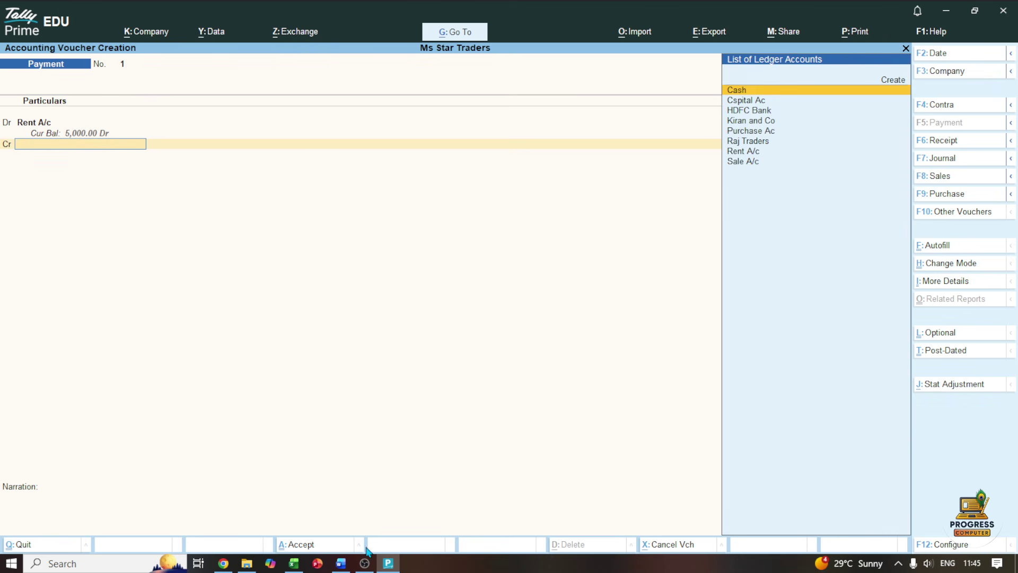
{"action": "left_click", "coordinate": [341, 563]}
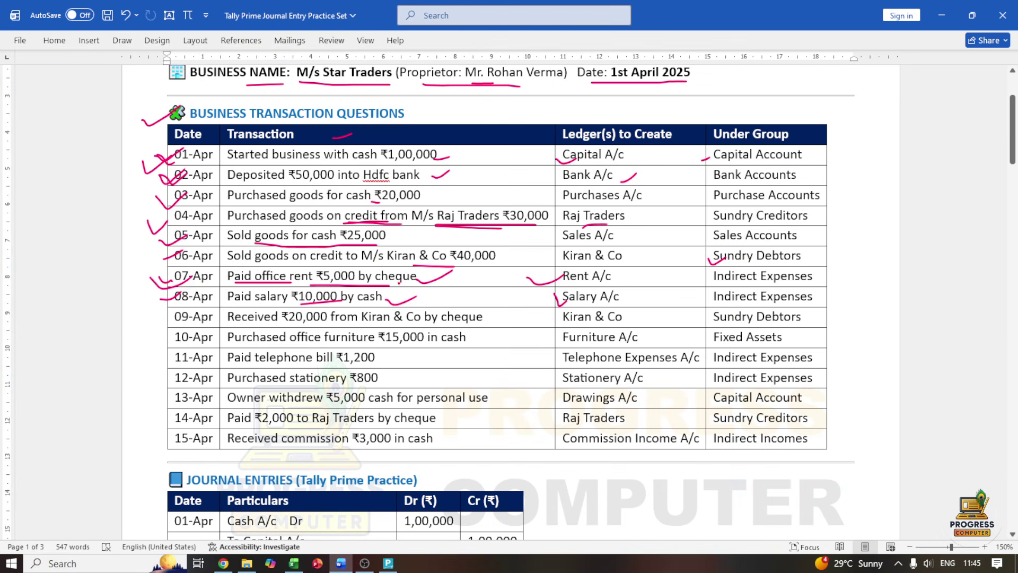
{"action": "left_click", "coordinate": [941, 15]}
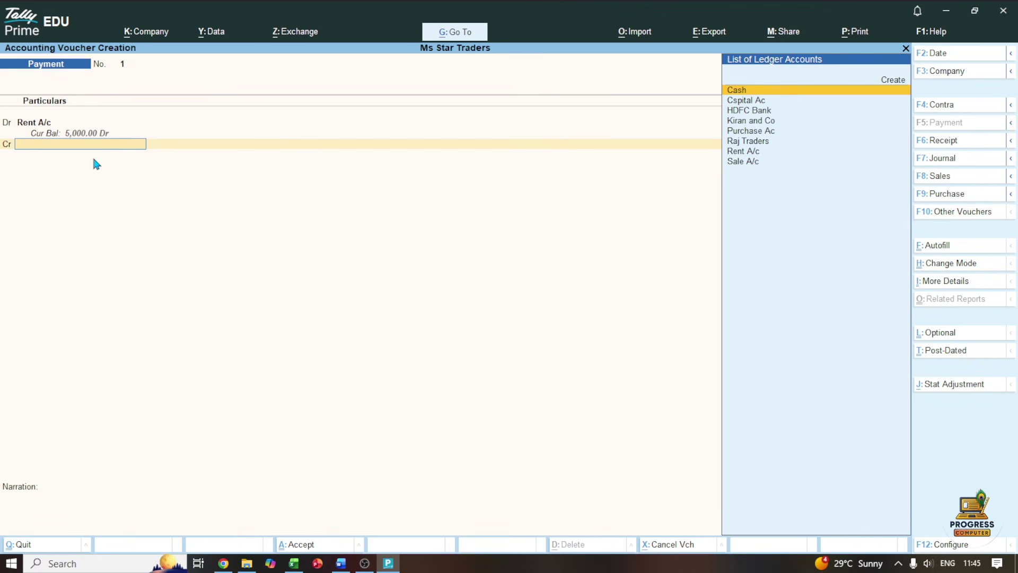
{"action": "key", "text": "Down"}
{"action": "key", "text": "Down"}
{"action": "key", "text": "Return"}
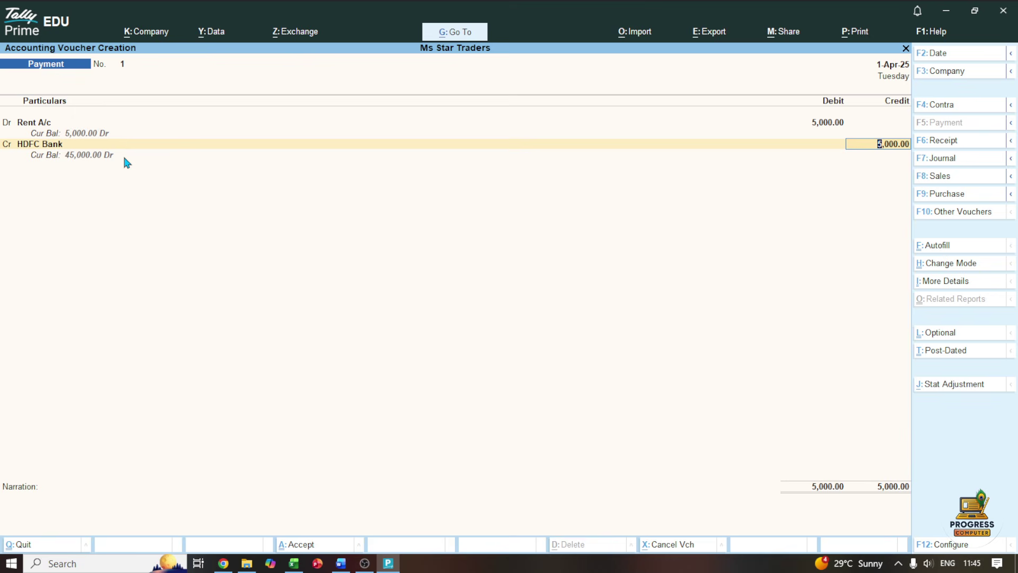
Change the HDFC Bank line from Cr to Dr
{"action": "left_click", "coordinate": [28, 146]}
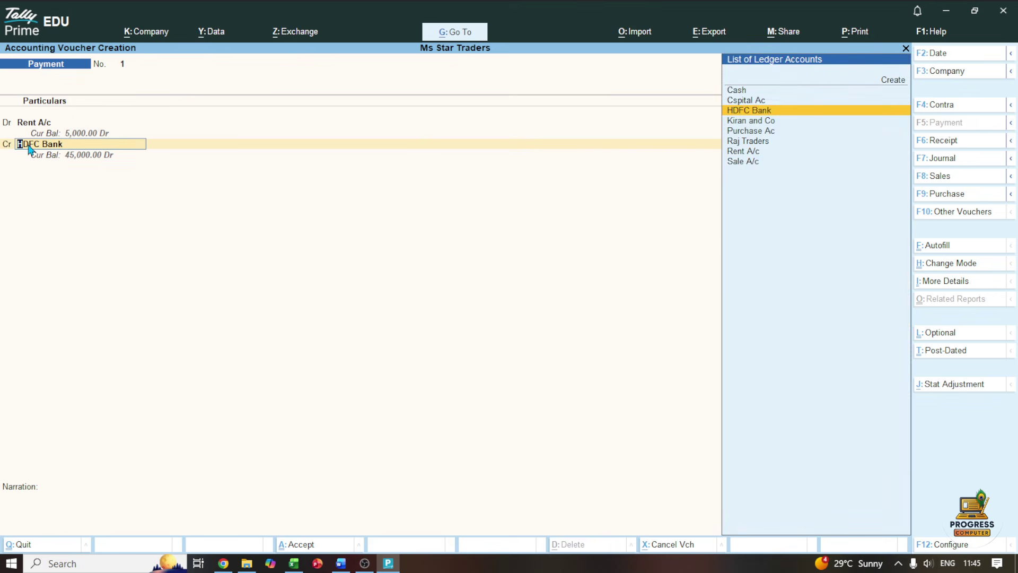
{"action": "key", "text": "BackSpace"}
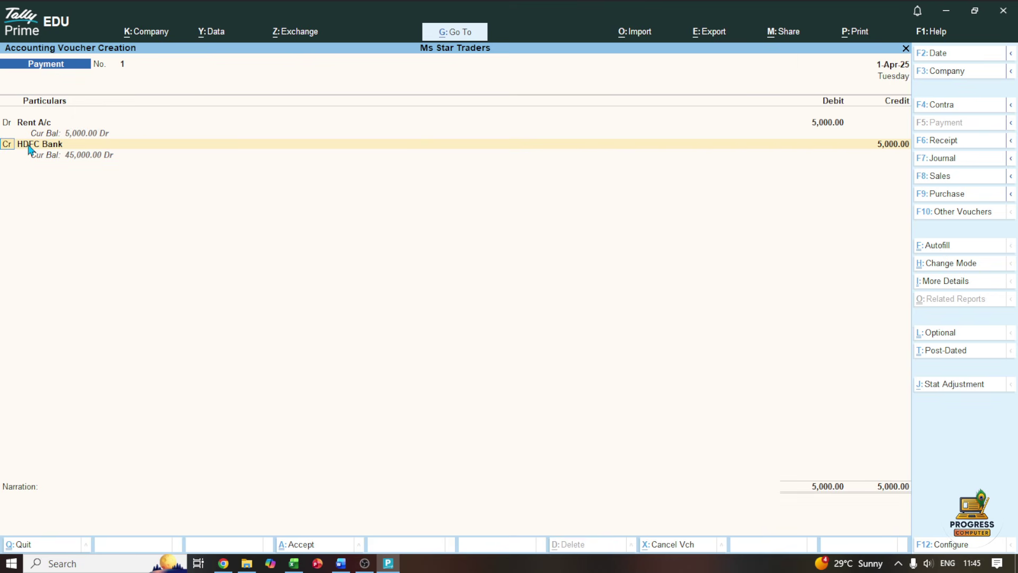
{"action": "type", "text": "d"}
{"action": "key", "text": "Return"}
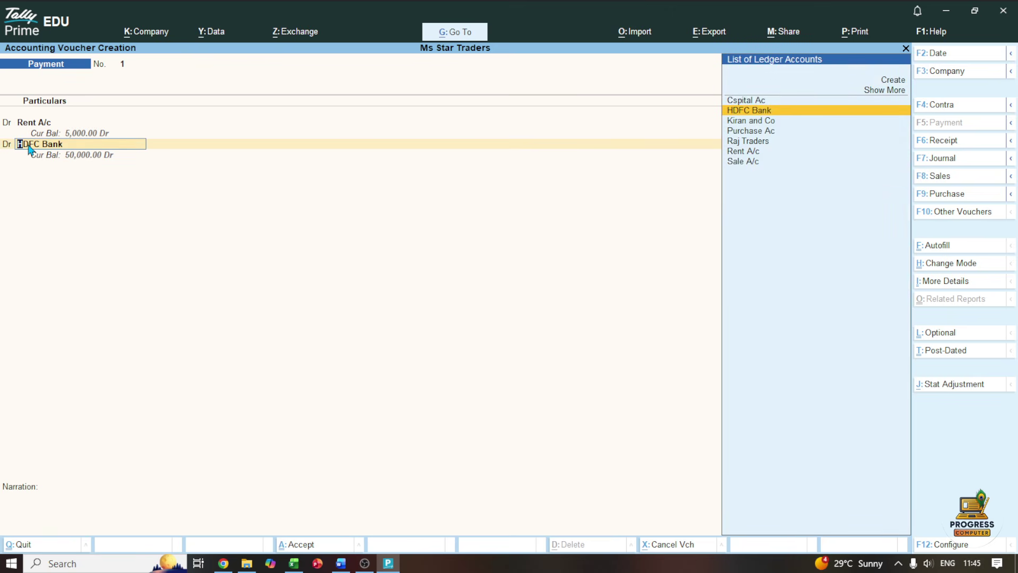
{"action": "key", "text": "Up"}
{"action": "key", "text": "Up"}
{"action": "key", "text": "Up"}
Create a Salary A/c ledger for the second debit line
{"action": "key", "text": "Return"}
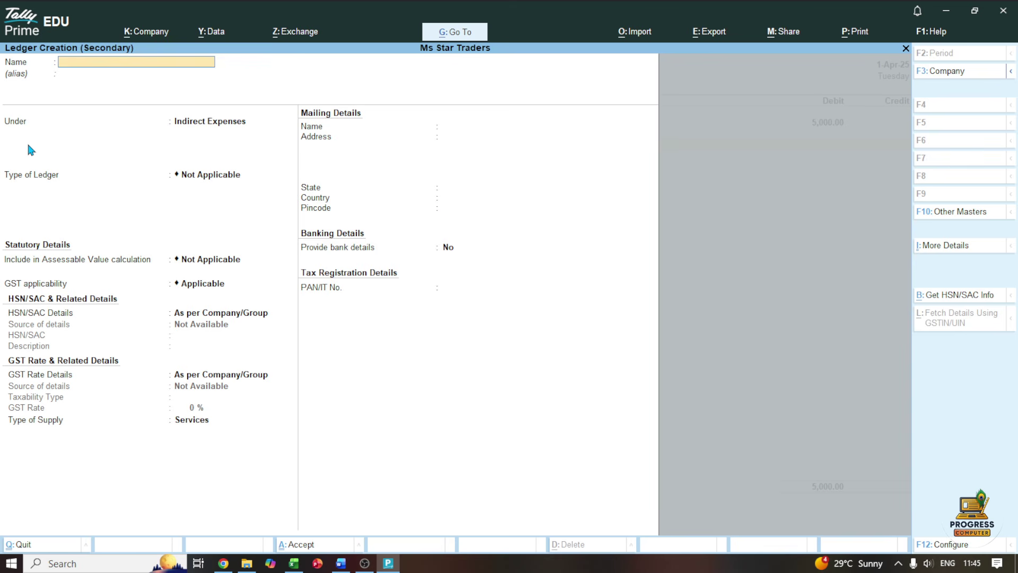
{"action": "type", "text": "Salary a/c"}
{"action": "key", "text": "Return"}
{"action": "key", "text": "Return"}
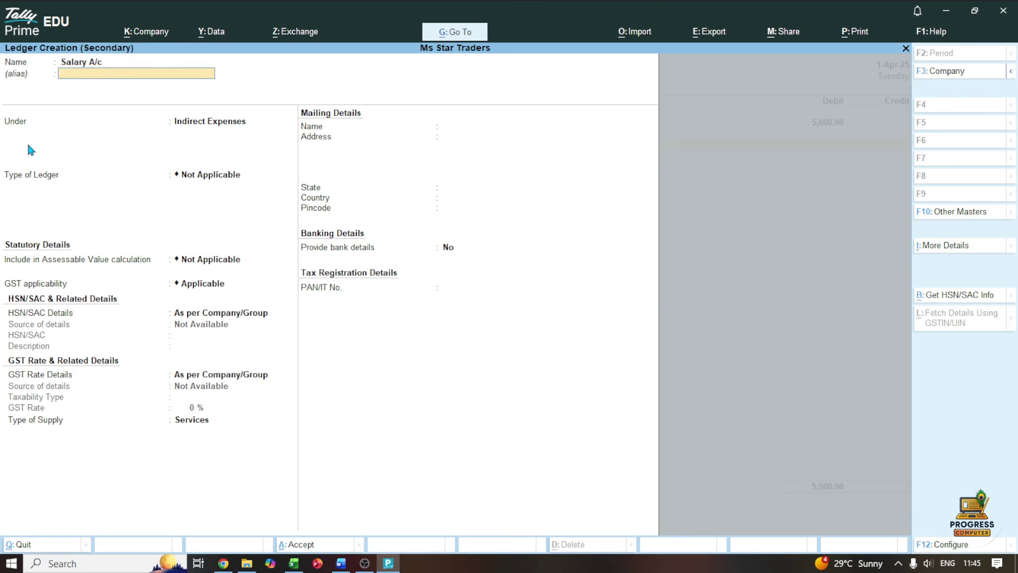
{"action": "key", "text": "ctrl+a"}
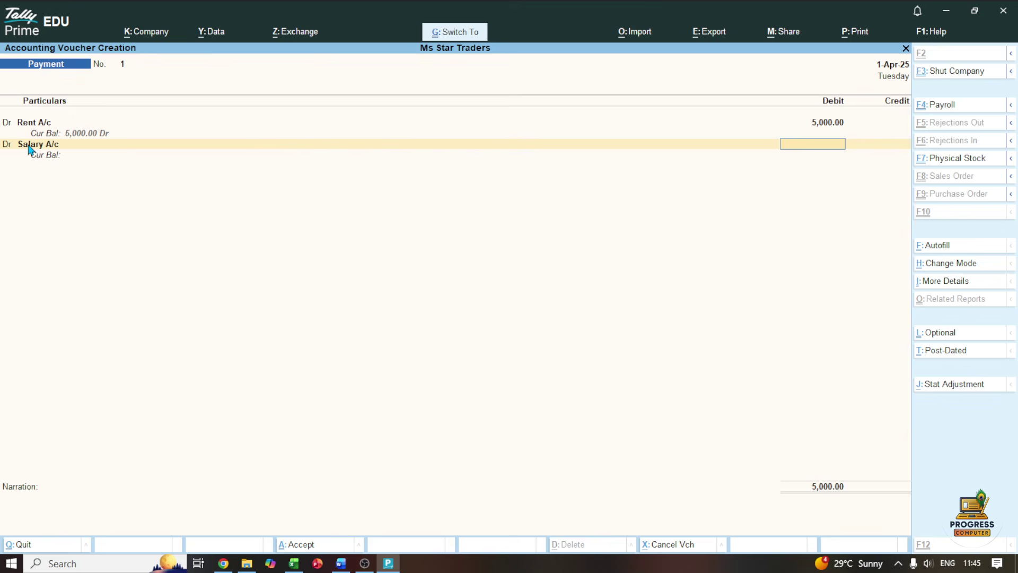
Debit Salary A/c 10,000 and credit HDFC Bank 5,000
{"action": "type", "text": "1"}
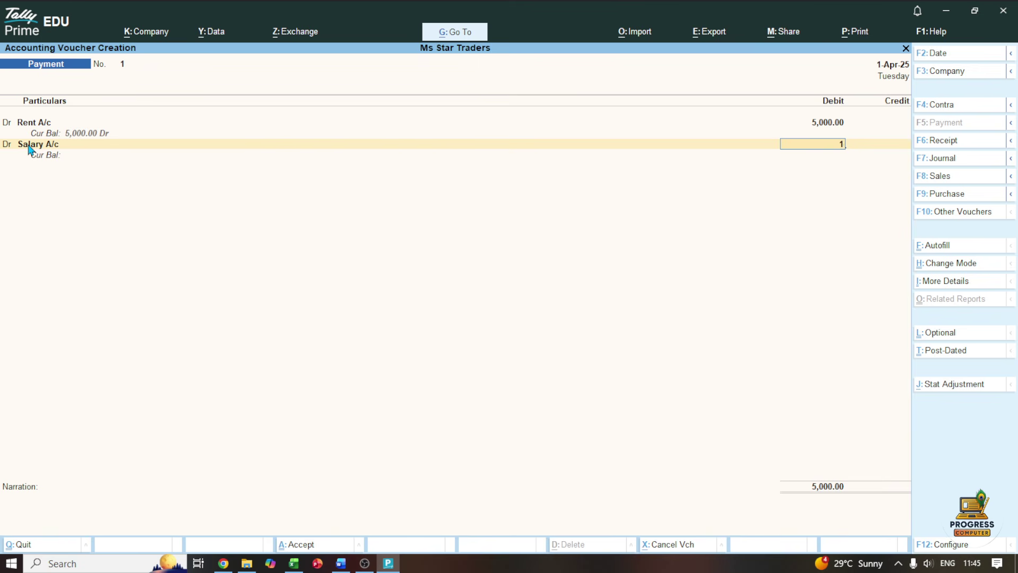
{"action": "type", "text": "0000"}
{"action": "key", "text": "Return"}
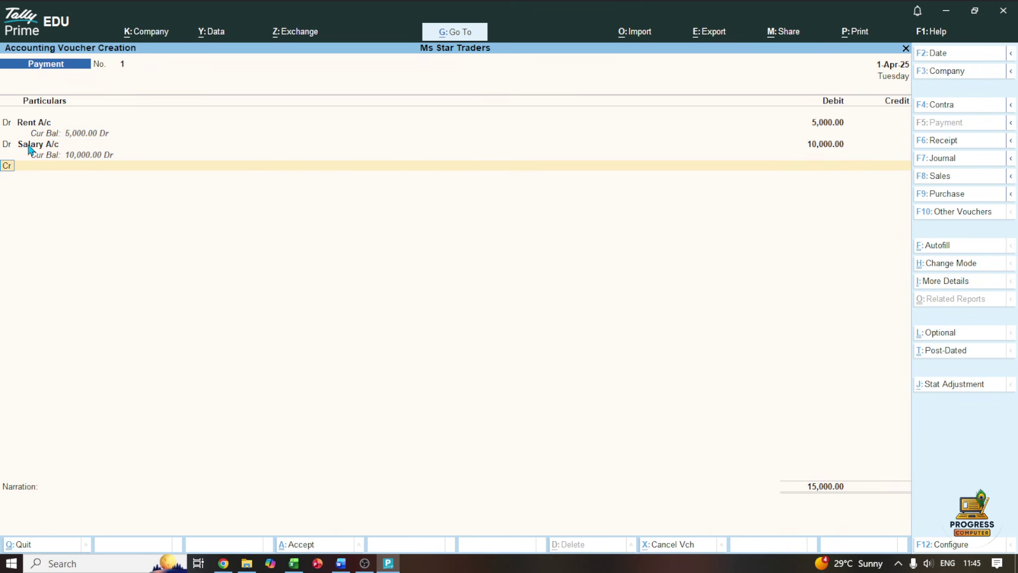
{"action": "key", "text": "Return"}
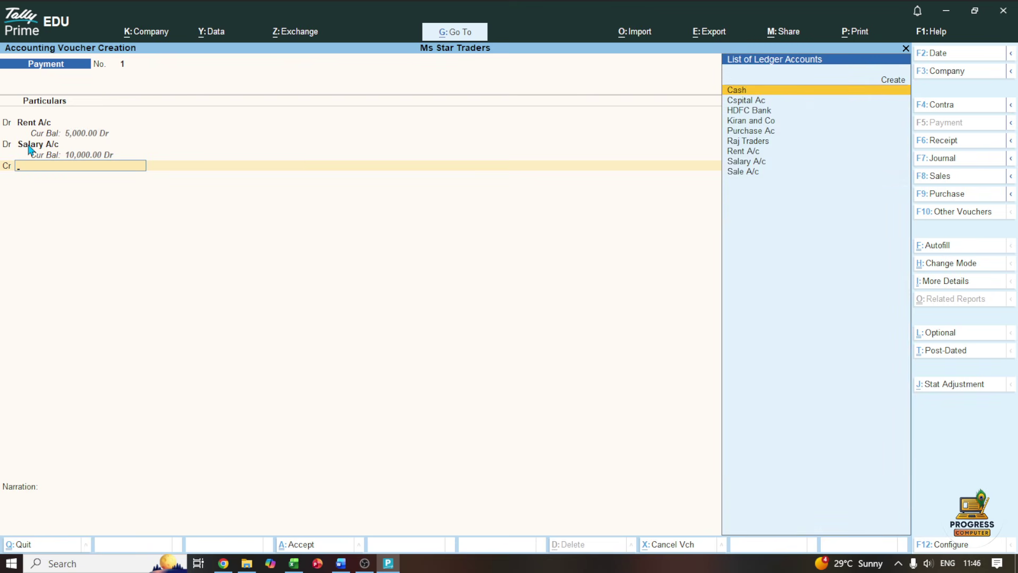
{"action": "key", "text": "Down"}
{"action": "key", "text": "Down"}
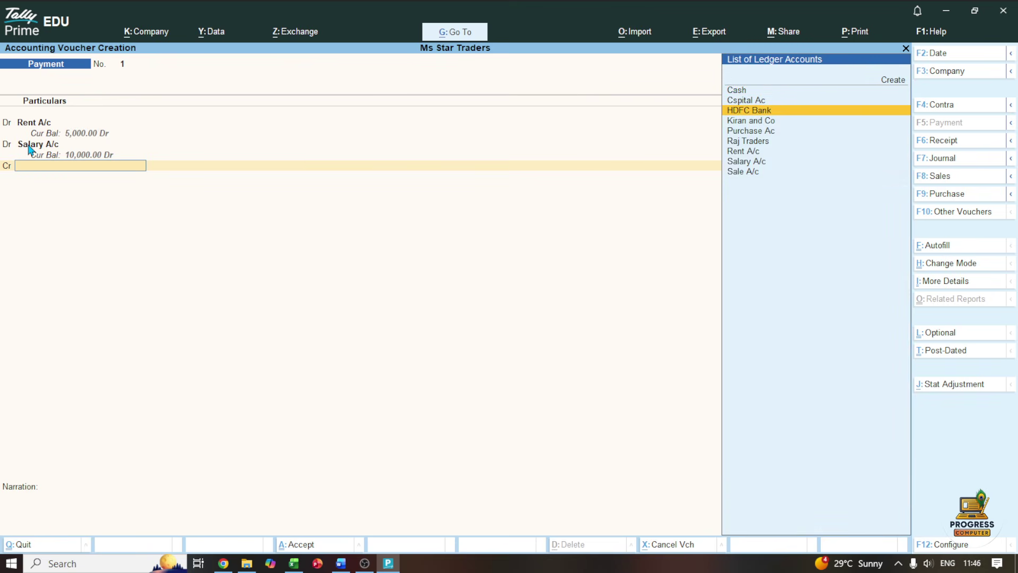
{"action": "key", "text": "Return"}
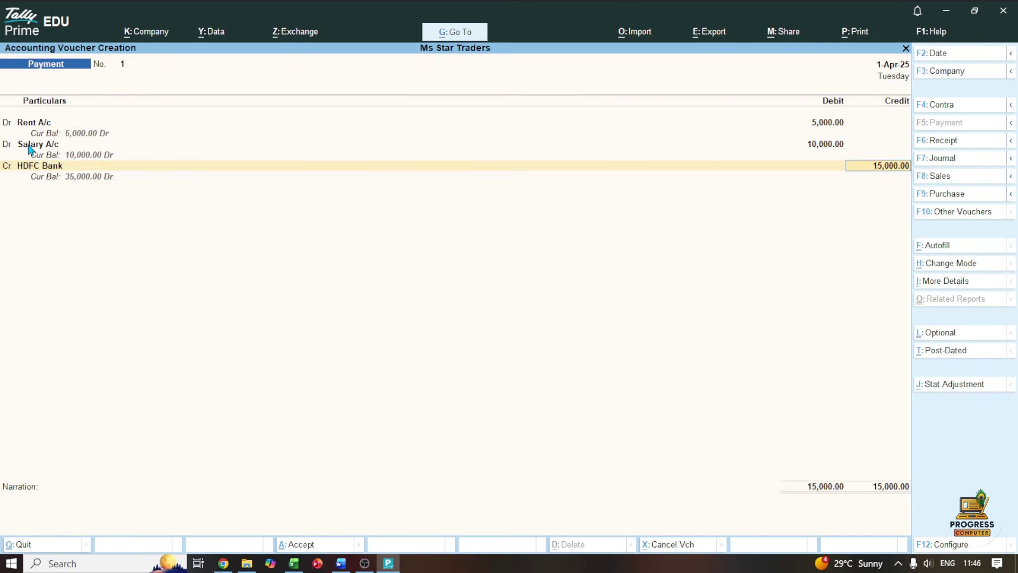
{"action": "type", "text": "5000"}
Accept HDFC Bank's 5,000 cheque allocation and credit Cash 10,000, balancing at 15,000
{"action": "key", "text": "Return"}
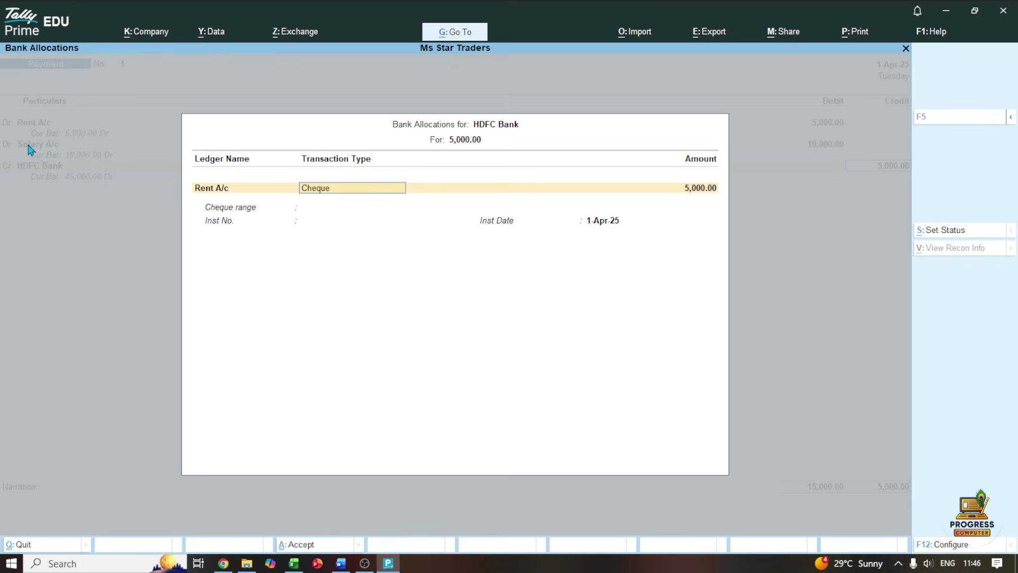
{"action": "key", "text": "Return"}
{"action": "key", "text": "Return"}
{"action": "key", "text": "Return"}
{"action": "key", "text": "Return"}
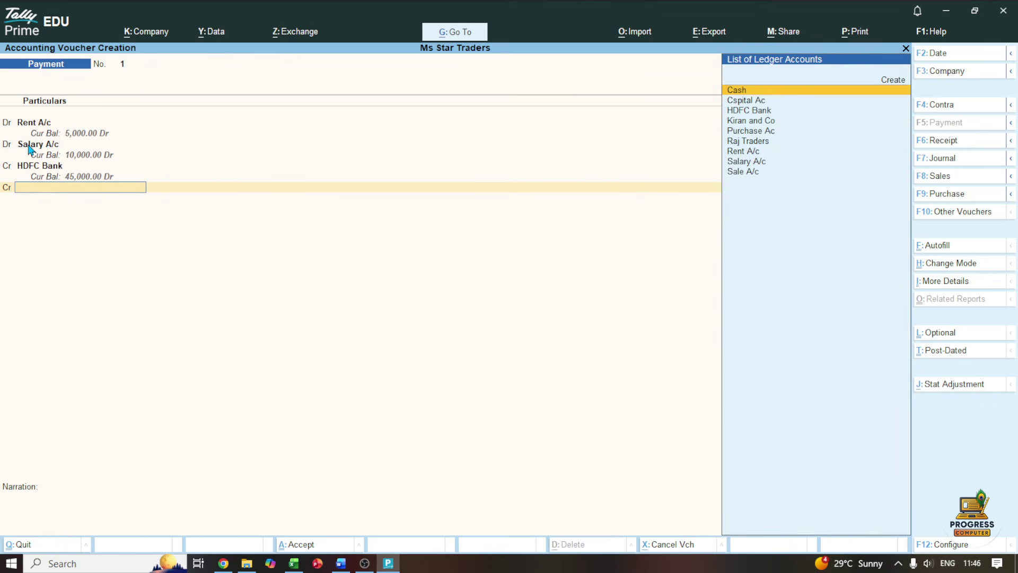
{"action": "key", "text": "Return"}
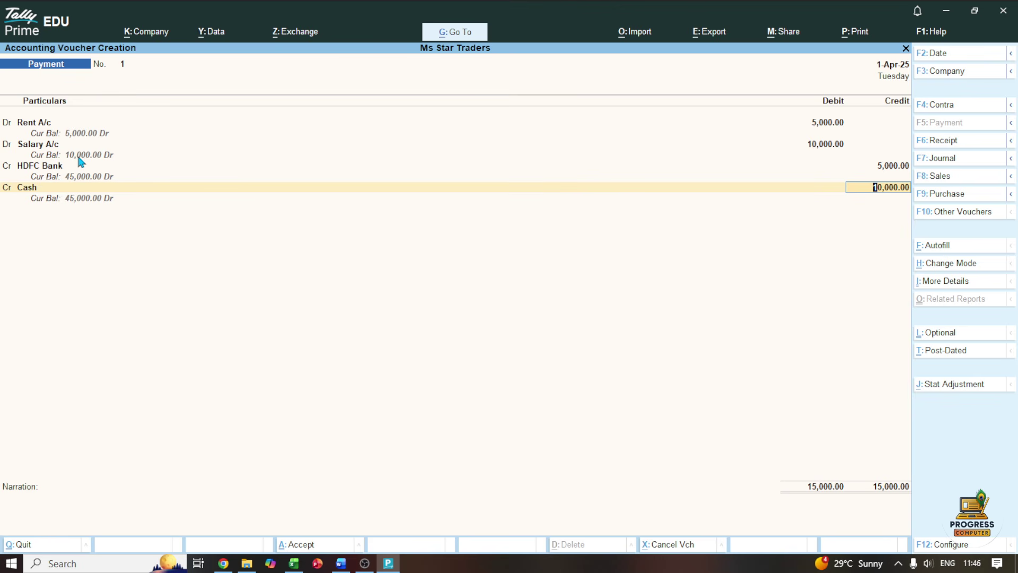
{"action": "key", "text": "ctrl"}
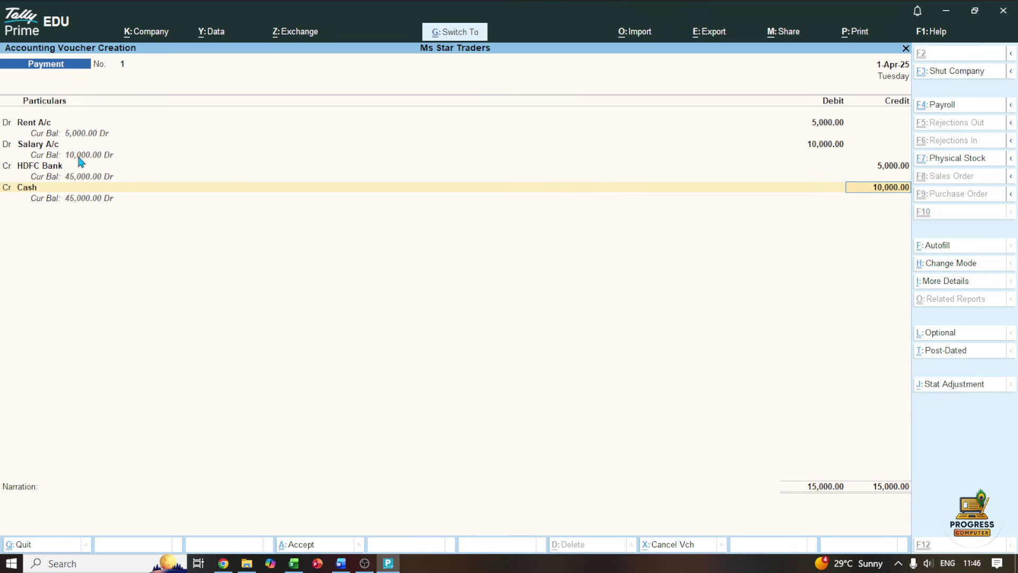
Save Payment voucher 1, then tick the 09-Apr receipt and underline ₹20,000 and cheque in Word
{"action": "key", "text": "ctrl+a"}
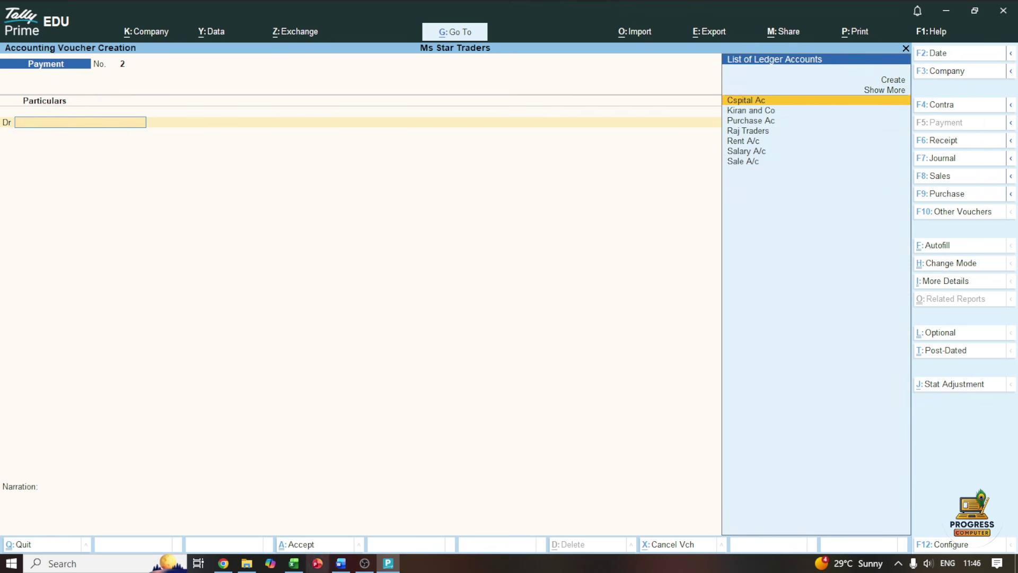
{"action": "left_click", "coordinate": [340, 563]}
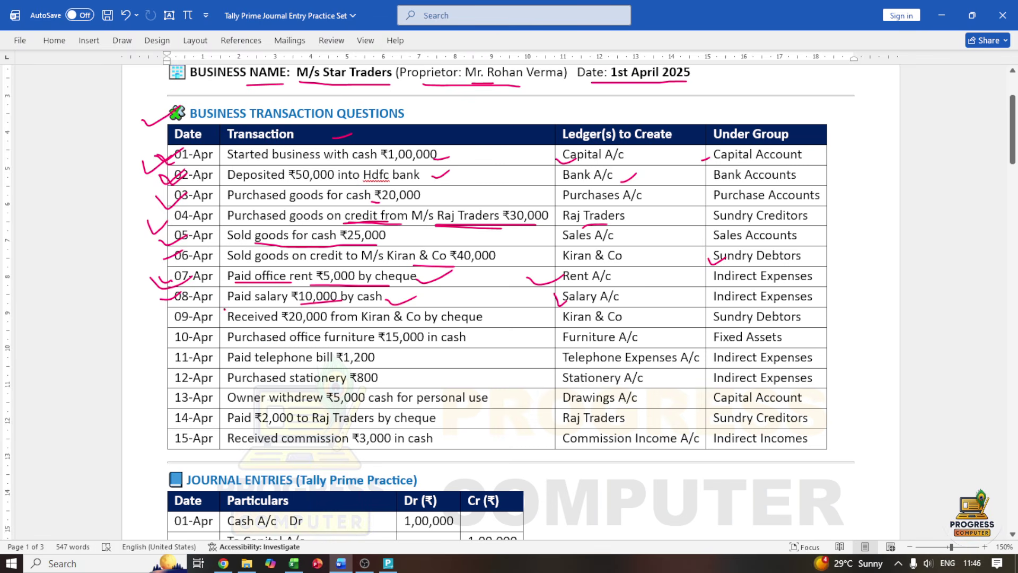
{"action": "left_click_drag", "start_coordinate": [161, 319], "coordinate": [181, 309]}
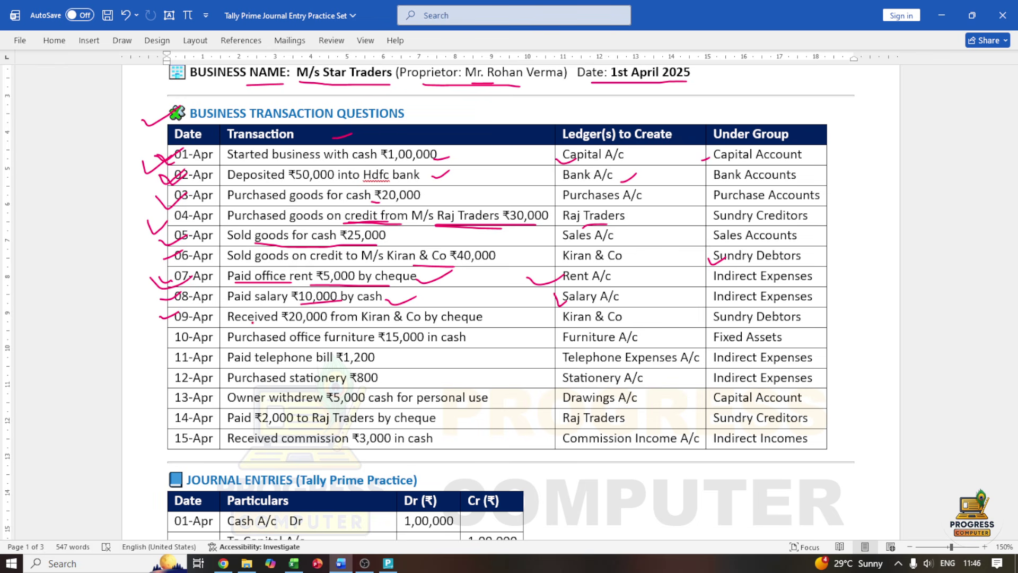
{"action": "left_click_drag", "start_coordinate": [252, 323], "coordinate": [327, 324]}
{"action": "mouse_move", "coordinate": [135, 260]}
{"action": "left_mouse_down"}
{"action": "mouse_move", "coordinate": [146, 273]}
{"action": "mouse_move", "coordinate": [176, 254]}
{"action": "left_mouse_up"}
{"action": "left_click_drag", "start_coordinate": [474, 322], "coordinate": [525, 317]}
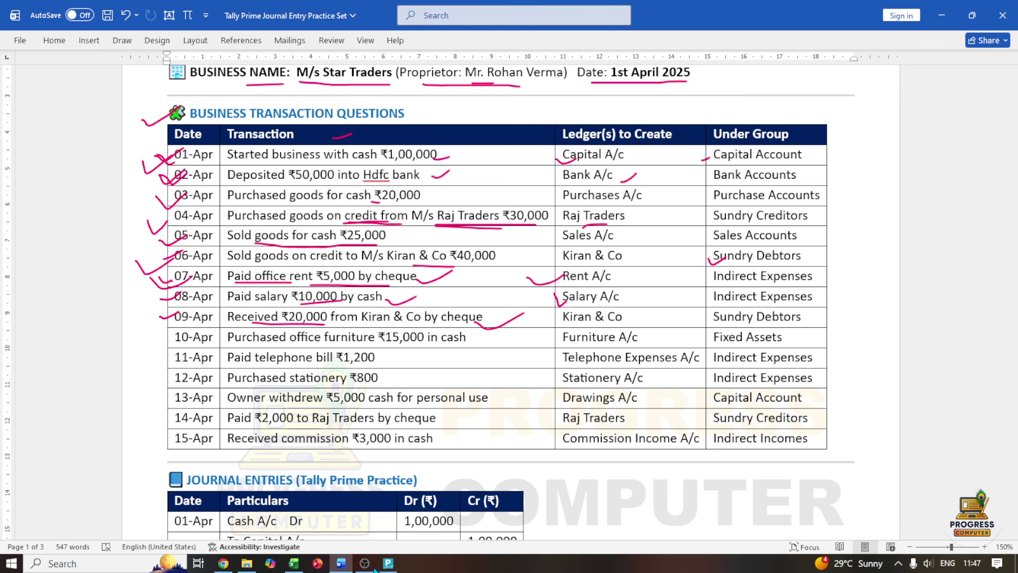
{"action": "left_click", "coordinate": [388, 563]}
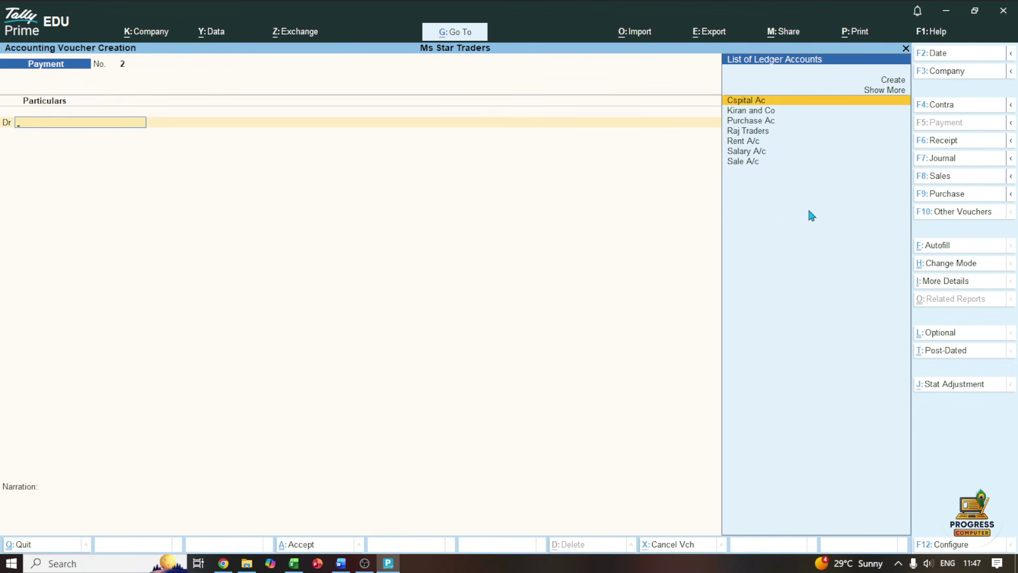
Record a Receipt crediting Kiran and Co 20,000 against bill 2 into Cash, then view the practice set
{"action": "left_click", "coordinate": [933, 140]}
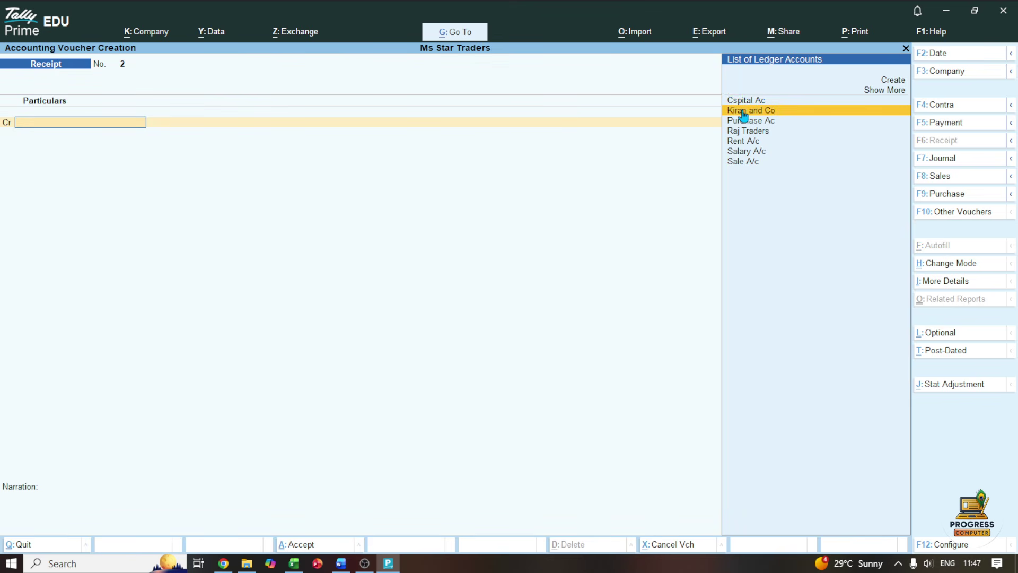
{"action": "left_click", "coordinate": [743, 112]}
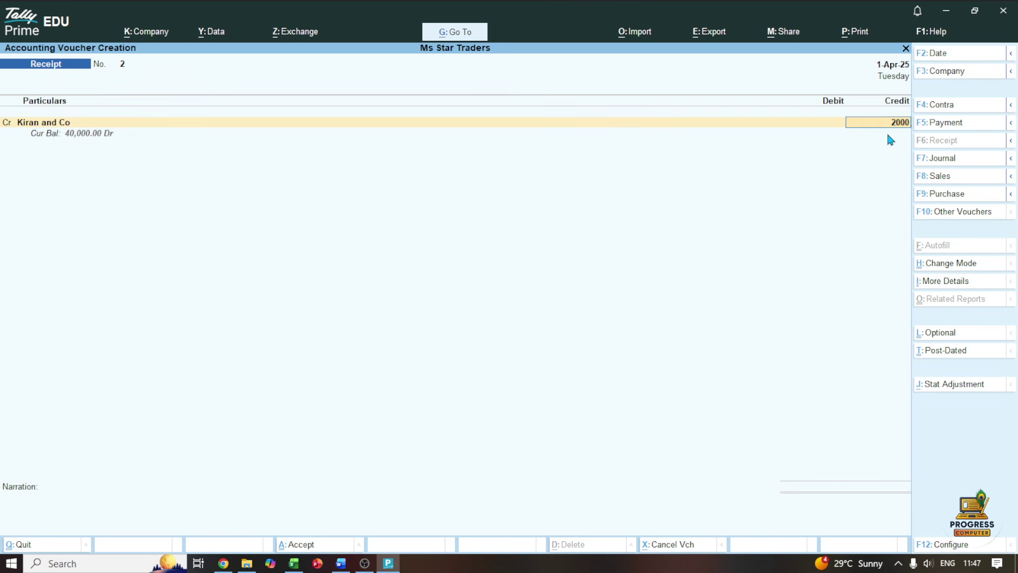
{"action": "type", "text": "20000"}
{"action": "key", "text": "Return"}
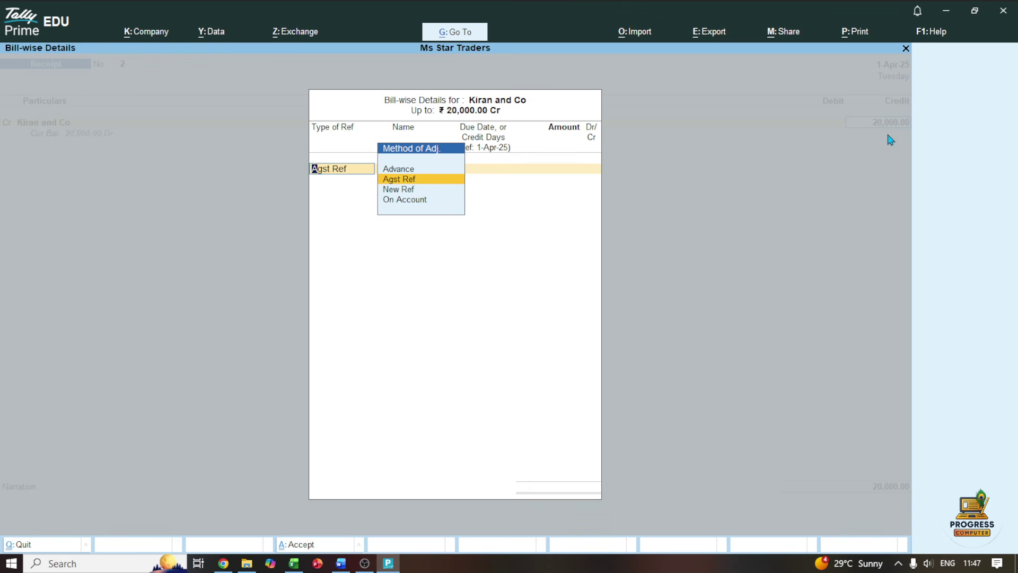
{"action": "key", "text": "Return"}
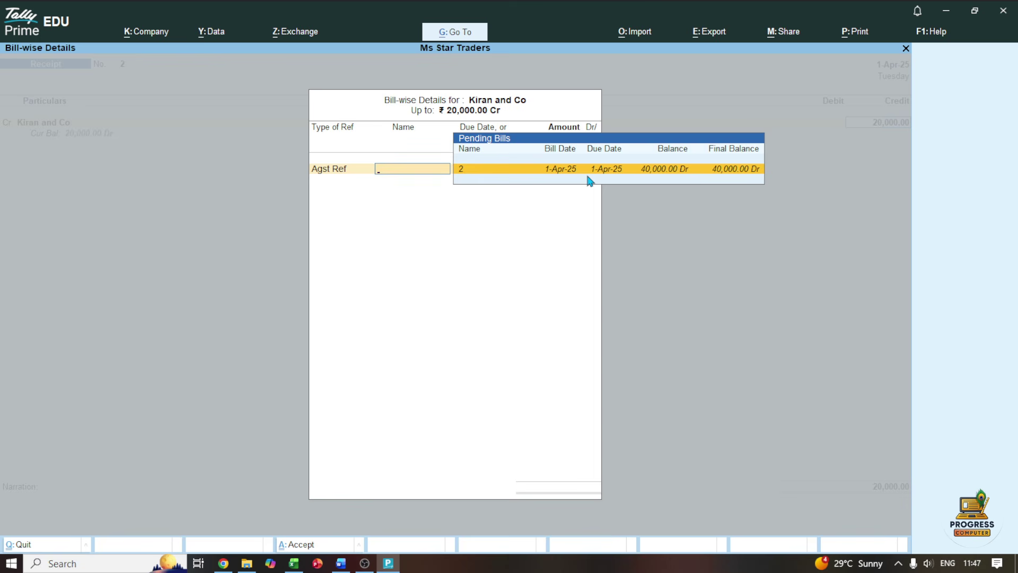
{"action": "key", "text": "Return"}
{"action": "key", "text": "Return"}
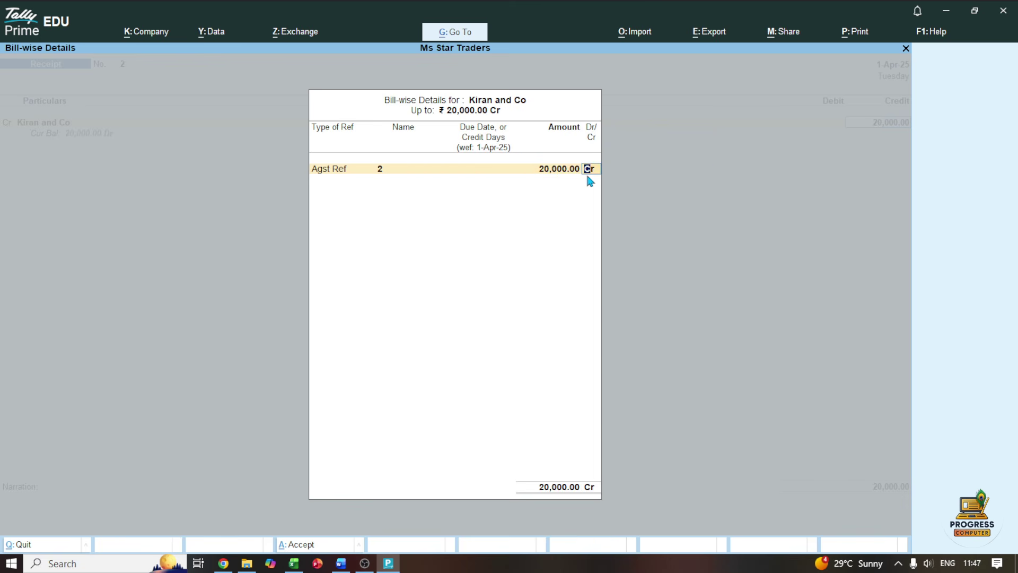
{"action": "key", "text": "Return"}
{"action": "key", "text": "Return"}
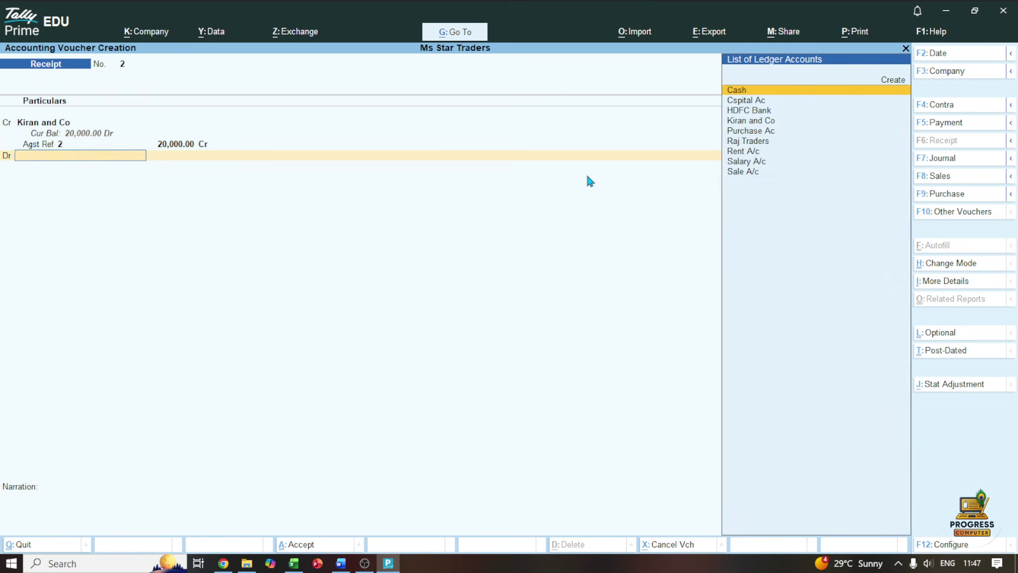
{"action": "key", "text": "Return"}
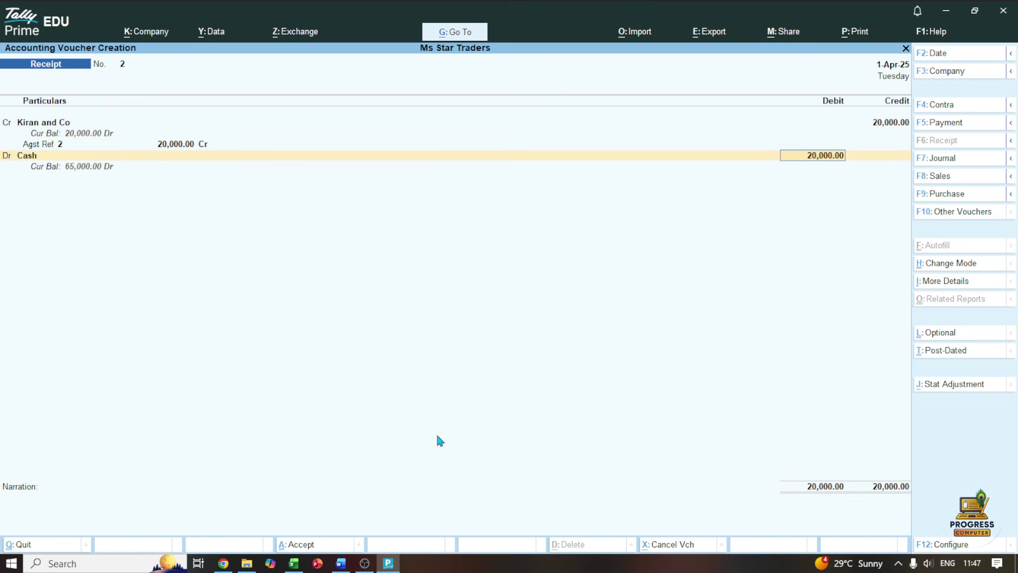
{"action": "left_click", "coordinate": [340, 563]}
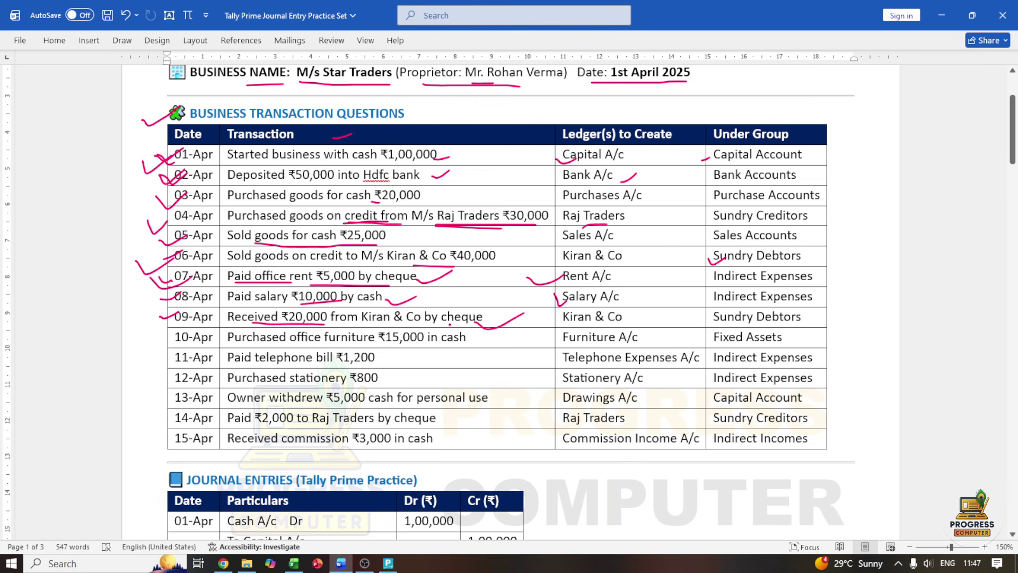
Replace Cash with HDFC Bank as the debit ledger and save Receipt No. 2
{"action": "left_click", "coordinate": [388, 563]}
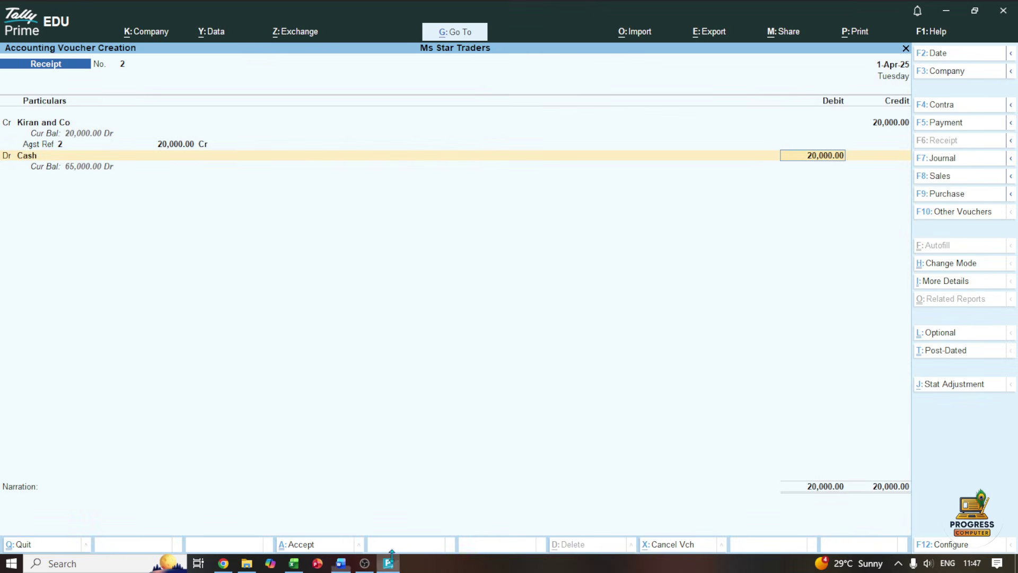
{"action": "key", "text": "BackSpace"}
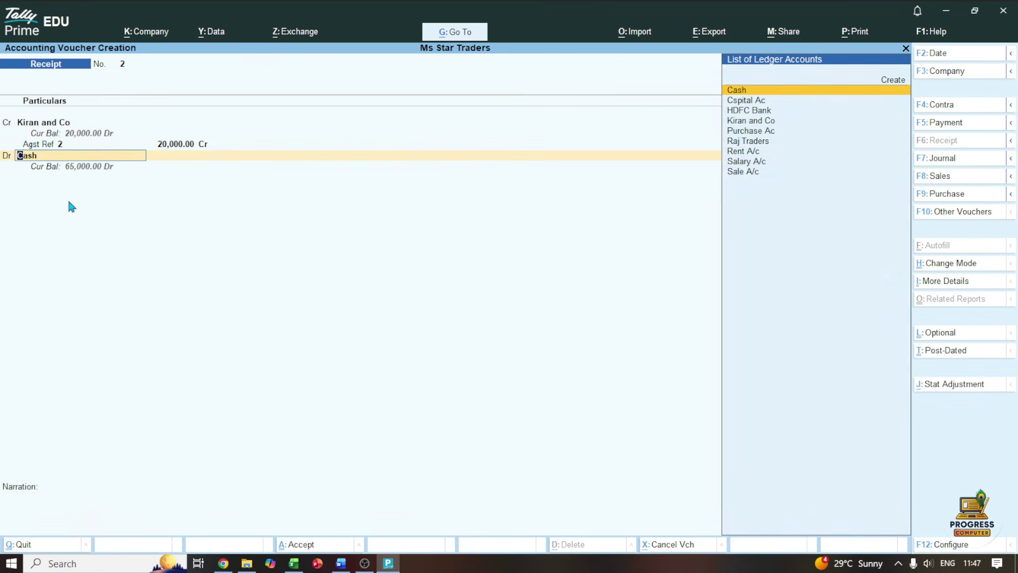
{"action": "key", "text": "Down"}
{"action": "key", "text": "Down"}
{"action": "key", "text": "Return"}
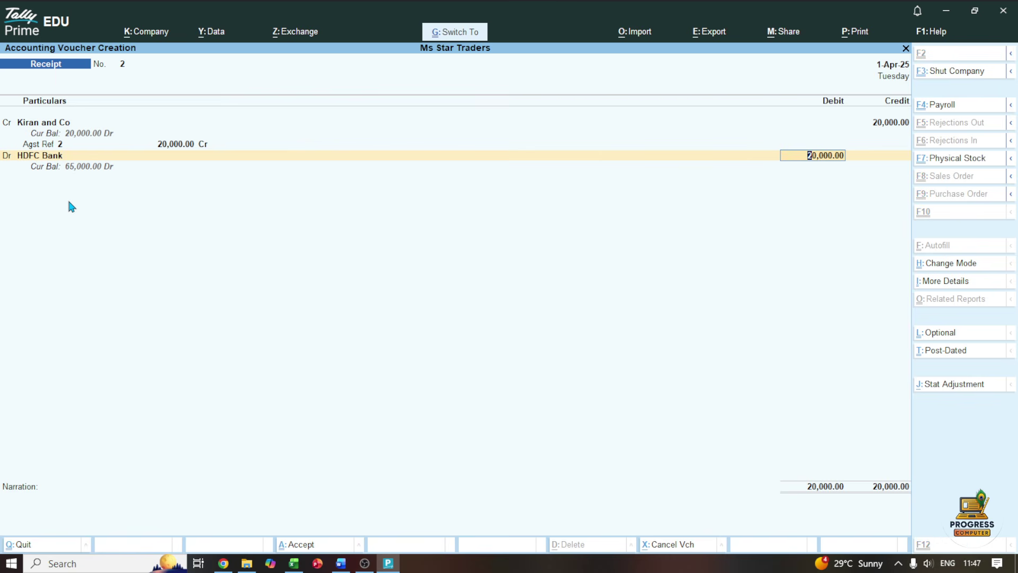
{"action": "key", "text": "ctrl+a"}
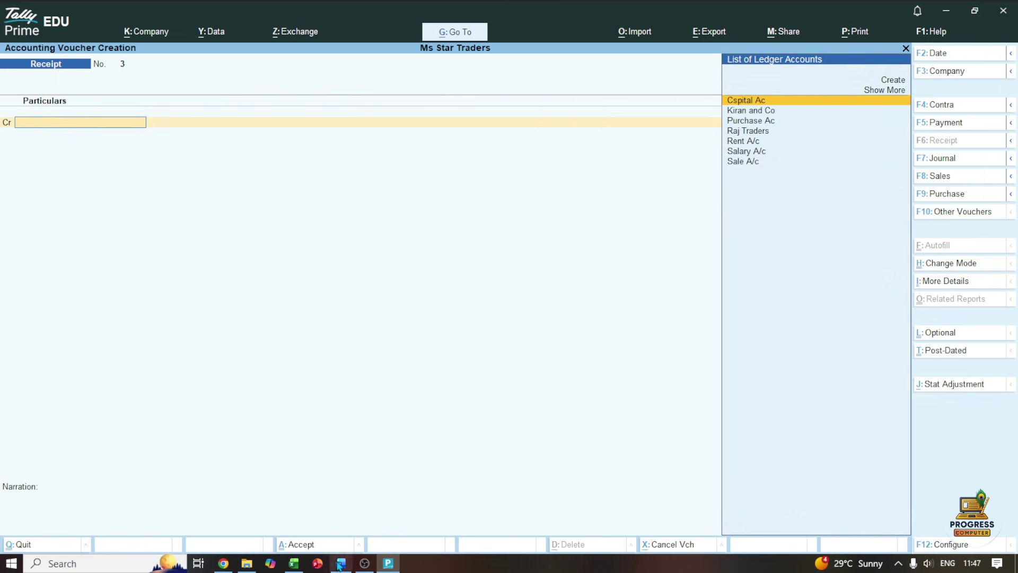
{"action": "left_click", "coordinate": [340, 563]}
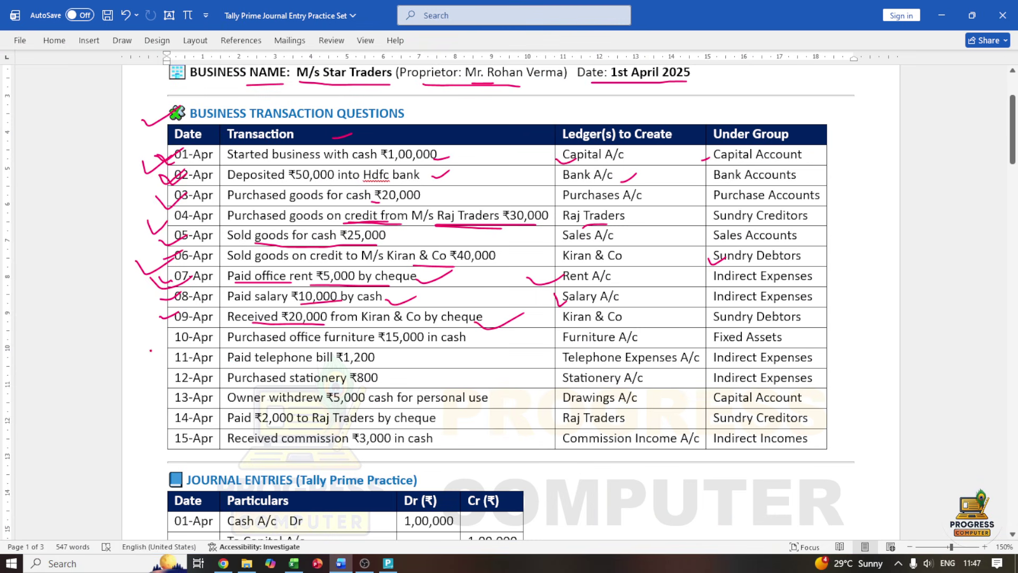
Mark the 10-Apr furniture ₹15,000 purchase and Furniture A/c in pink ink
{"action": "mouse_move", "coordinate": [159, 340]}
{"action": "left_mouse_down"}
{"action": "mouse_move", "coordinate": [170, 351]}
{"action": "mouse_move", "coordinate": [203, 330]}
{"action": "left_mouse_up"}
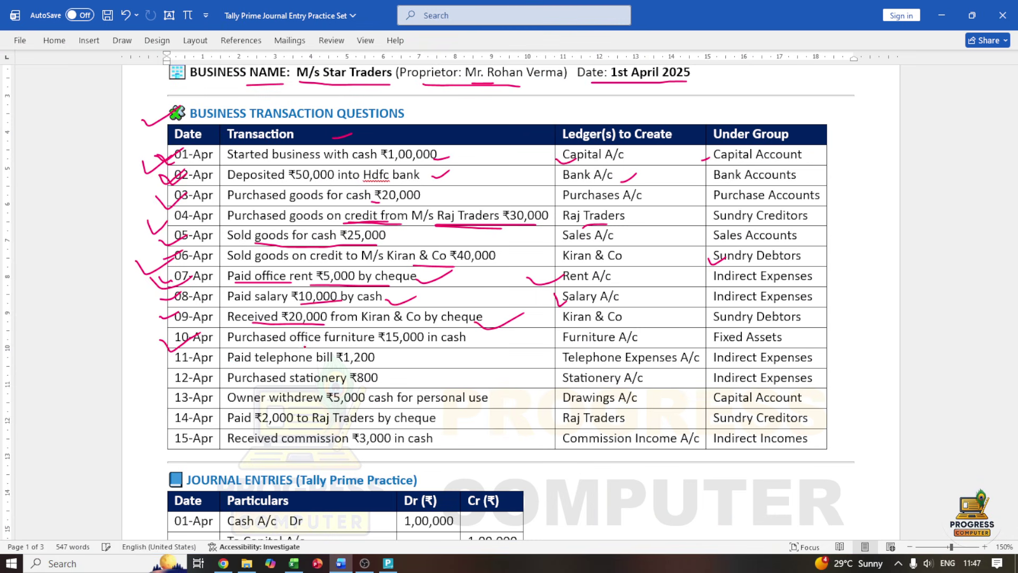
{"action": "left_click_drag", "start_coordinate": [321, 346], "coordinate": [419, 344]}
{"action": "left_click_drag", "start_coordinate": [310, 343], "coordinate": [339, 342]}
{"action": "left_click_drag", "start_coordinate": [341, 342], "coordinate": [366, 339]}
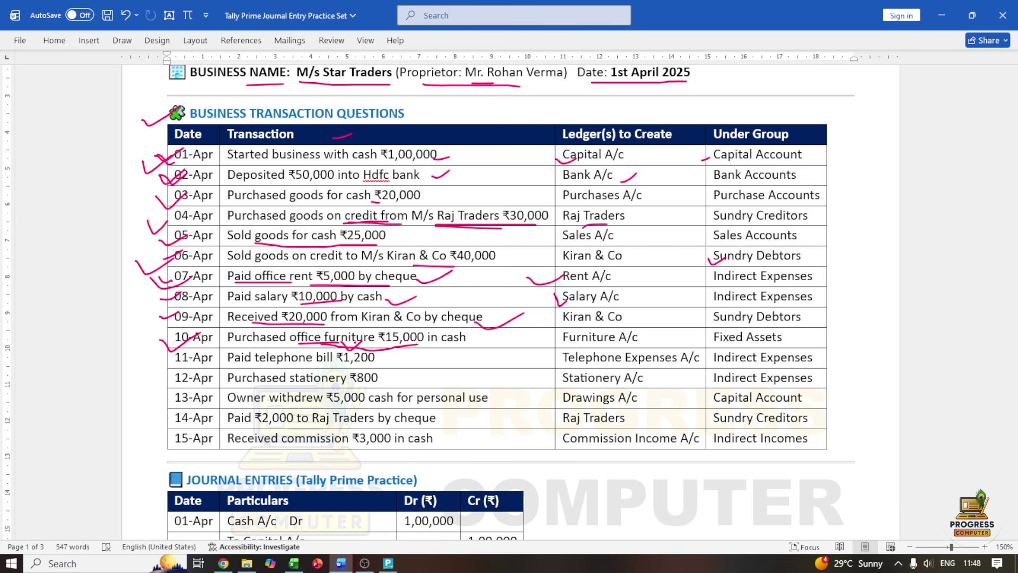
{"action": "left_click_drag", "start_coordinate": [578, 347], "coordinate": [600, 339]}
{"action": "left_click", "coordinate": [389, 564]}
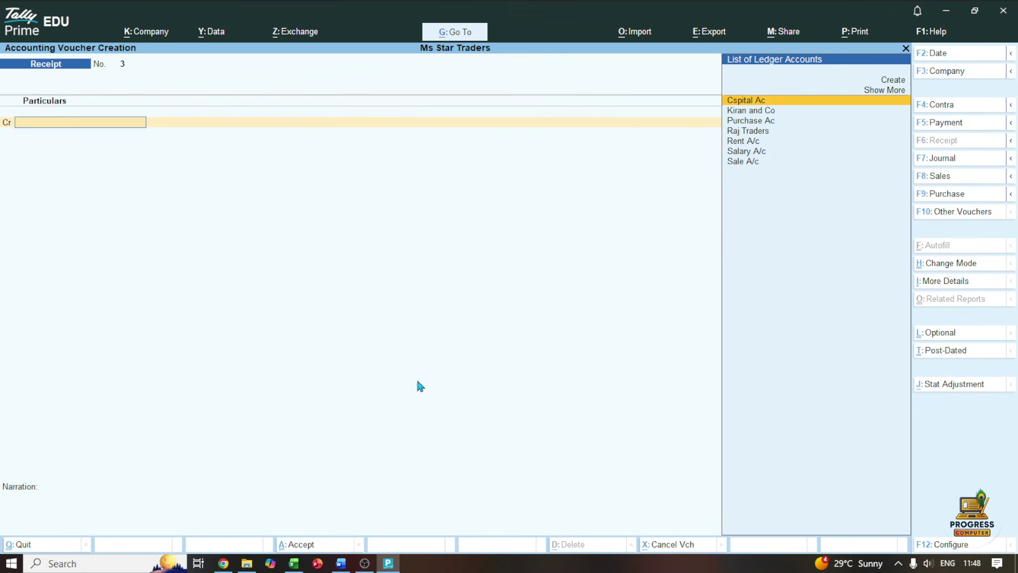
Start a purchase voucher in As Voucher mode with supplier invoice number 1002
{"action": "left_click", "coordinate": [934, 194]}
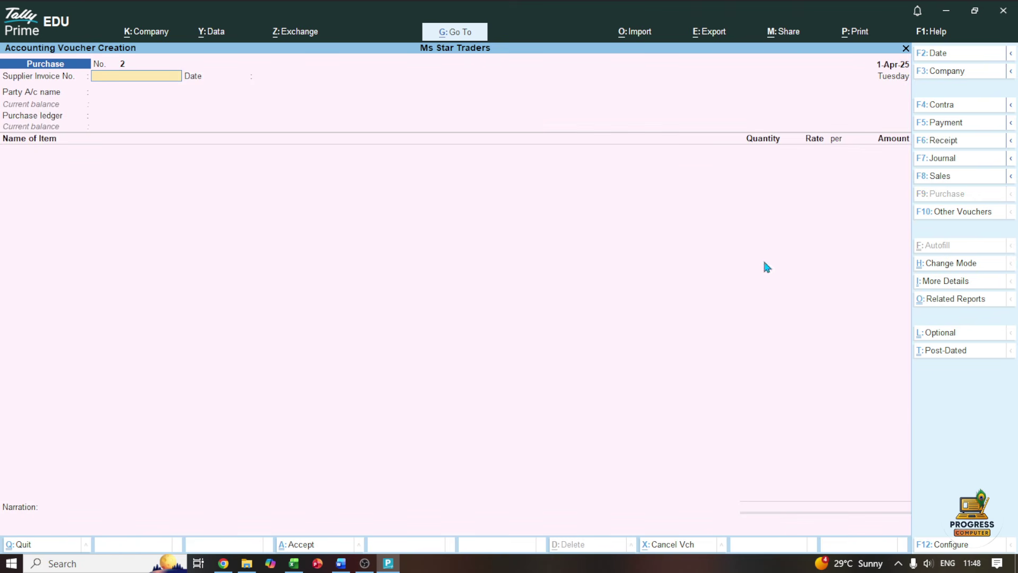
{"action": "left_click", "coordinate": [931, 265]}
{"action": "key", "text": "Down"}
{"action": "key", "text": "Down"}
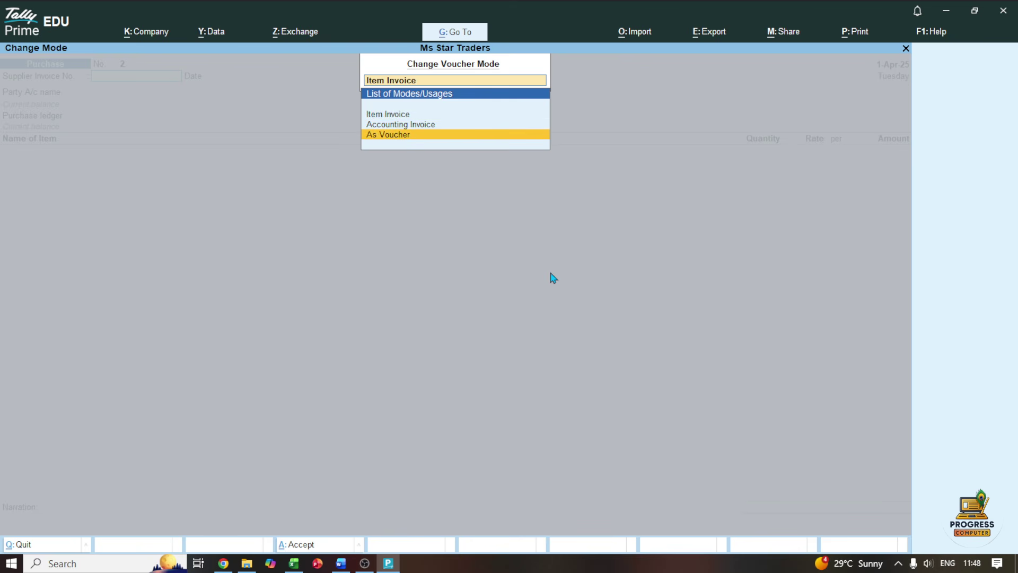
{"action": "key", "text": "Return"}
{"action": "type", "text": "1"}
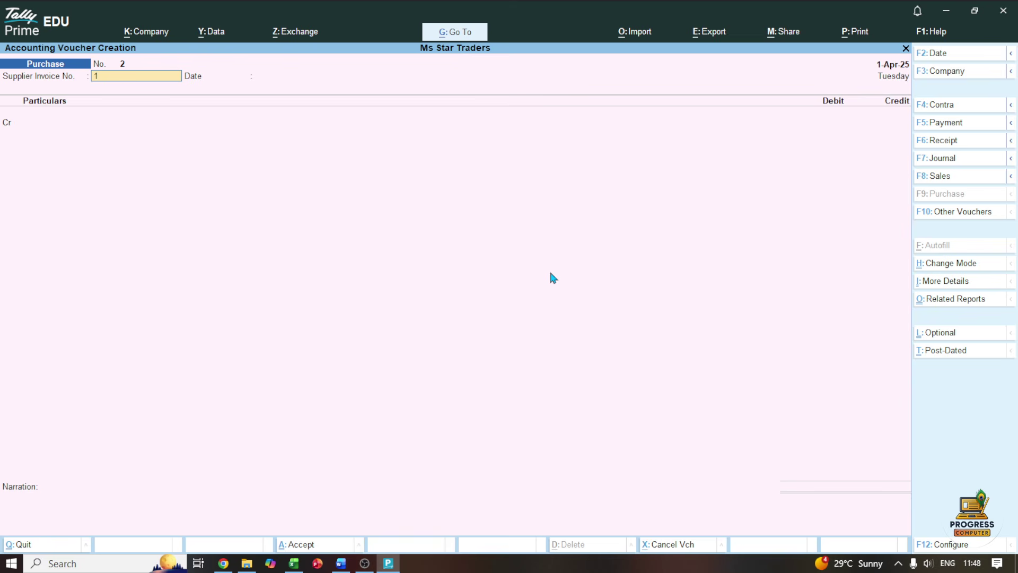
{"action": "type", "text": "002"}
{"action": "key", "text": "Return"}
Credit Cash 15,000 on purchase voucher No. 2
{"action": "key", "text": "Return"}
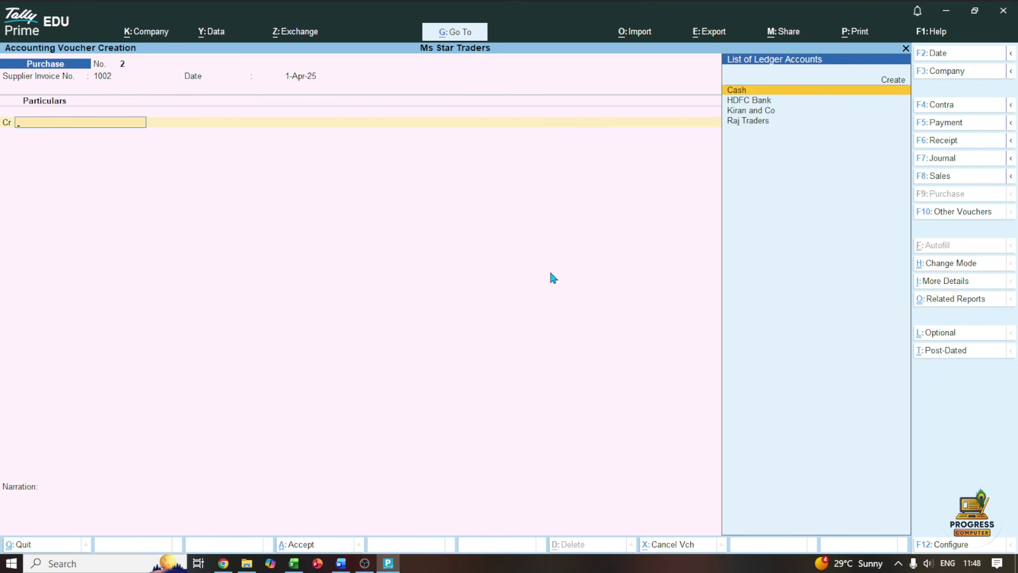
{"action": "key", "text": "Return"}
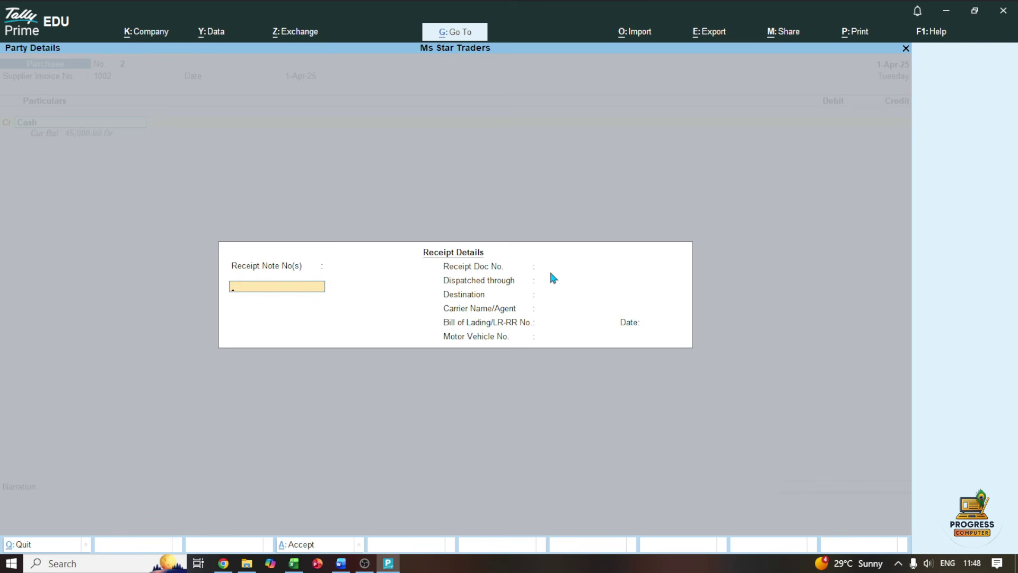
{"action": "key", "text": "ctrl+a"}
{"action": "key", "text": "ctrl+a"}
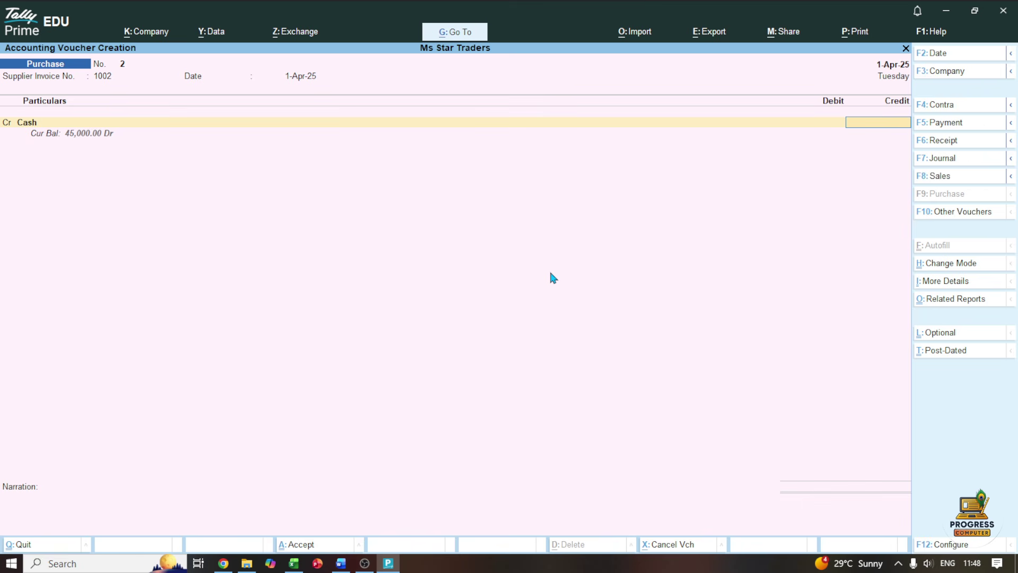
{"action": "type", "text": "15000"}
{"action": "key", "text": "Return"}
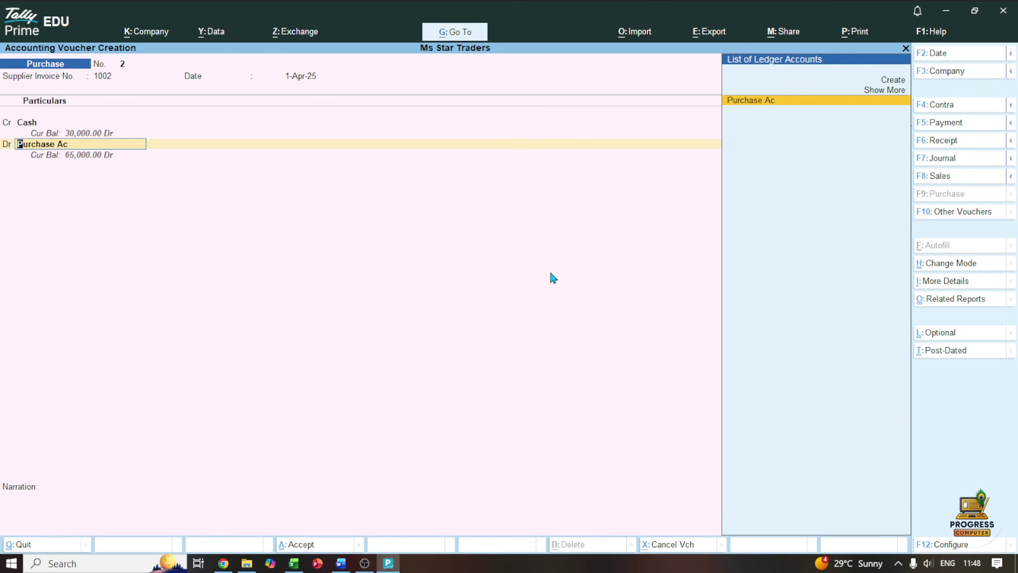
{"action": "key", "text": "Up"}
{"action": "key", "text": "Up"}
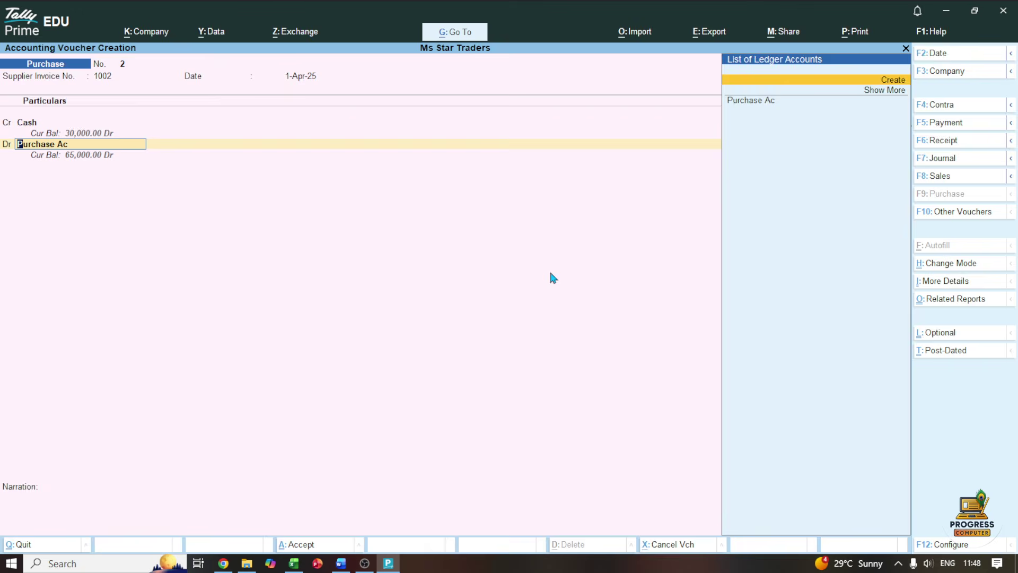
{"action": "key", "text": "Return"}
Create a 'Furniture a/c' ledger under Fixed Assets and save it to the voucher
{"action": "type", "text": "Furn"}
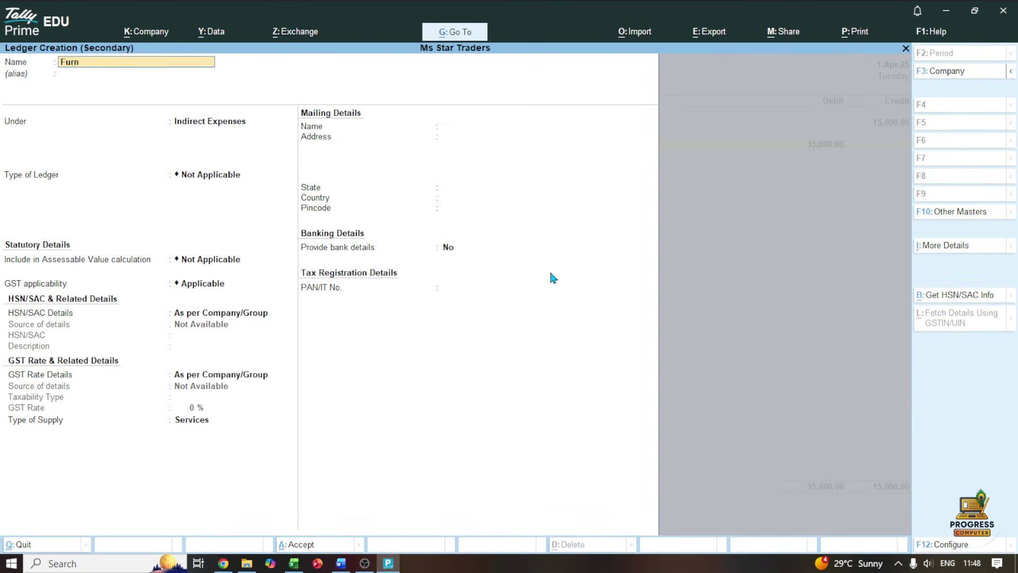
{"action": "key", "text": "BackSpace"}
{"action": "type", "text": "urniture a/c"}
{"action": "key", "text": "Return"}
{"action": "key", "text": "Return"}
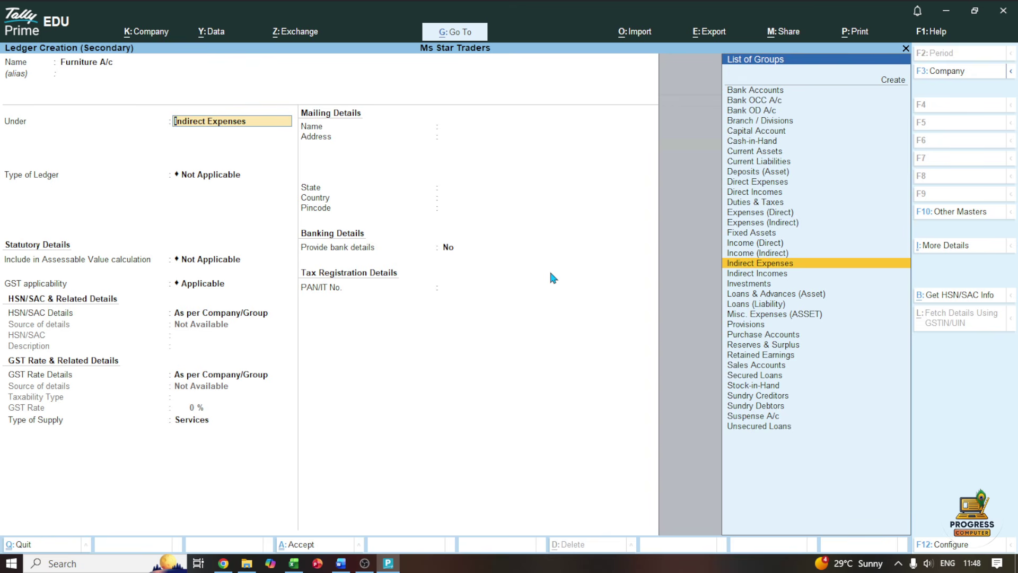
{"action": "type", "text": "As"}
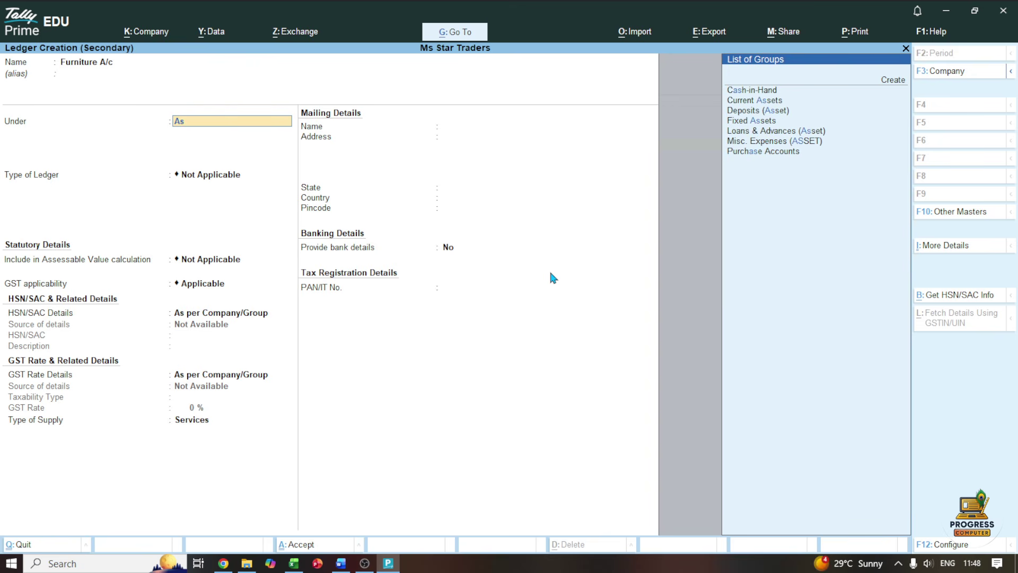
{"action": "key", "text": "BackSpace"}
{"action": "key", "text": "BackSpace"}
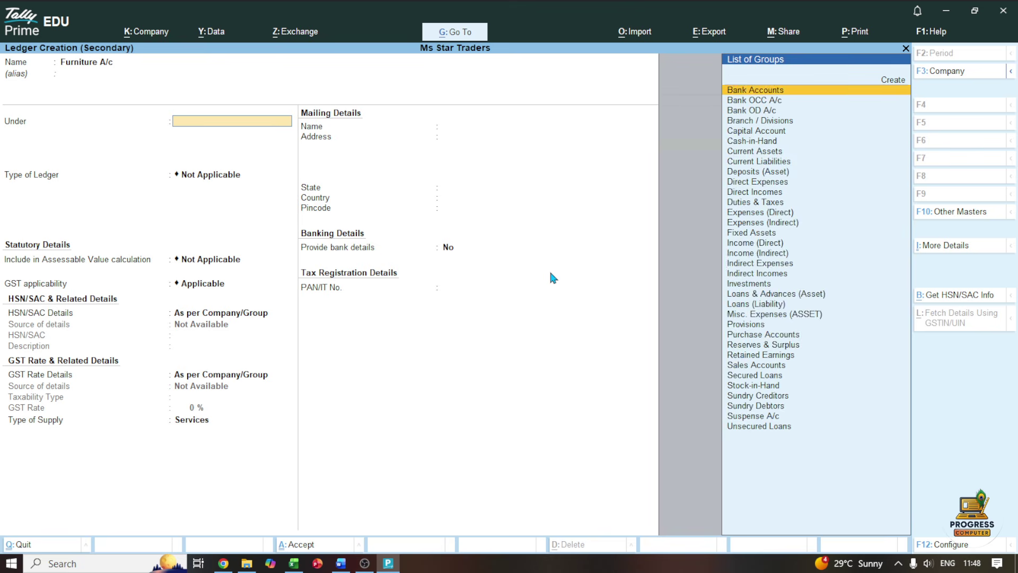
{"action": "type", "text": "Fix"}
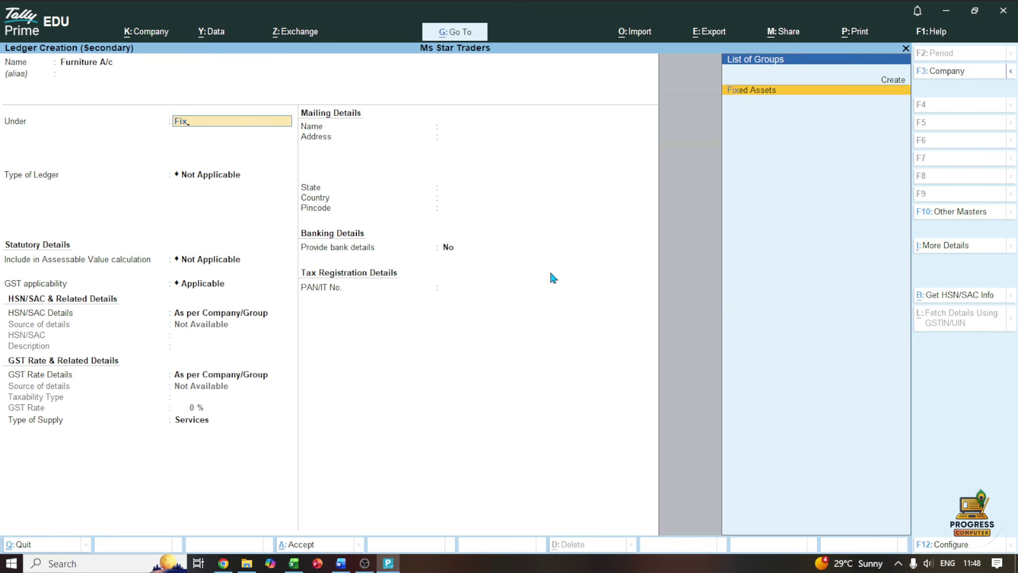
{"action": "key", "text": "Return"}
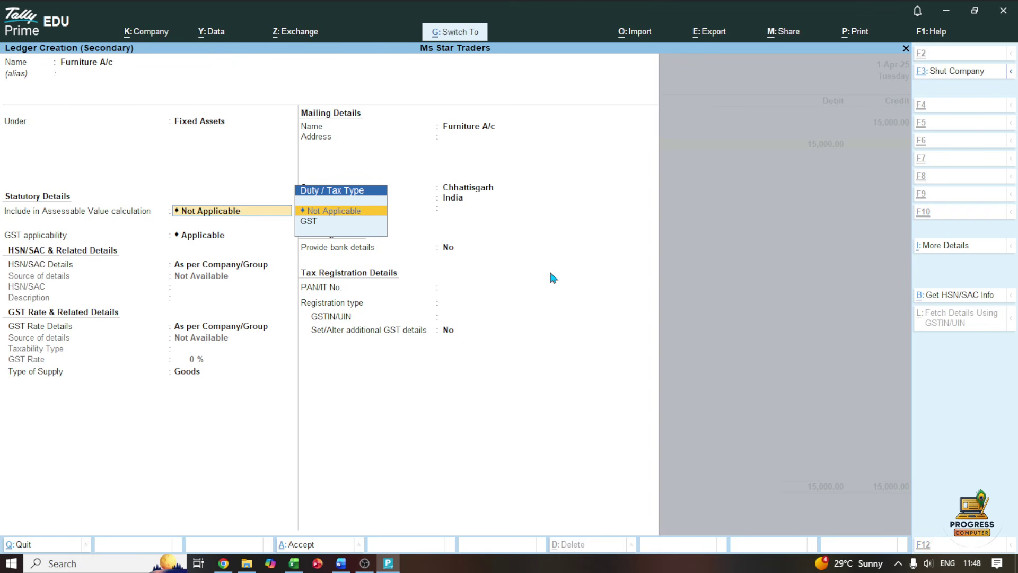
{"action": "key", "text": "ctrl+a"}
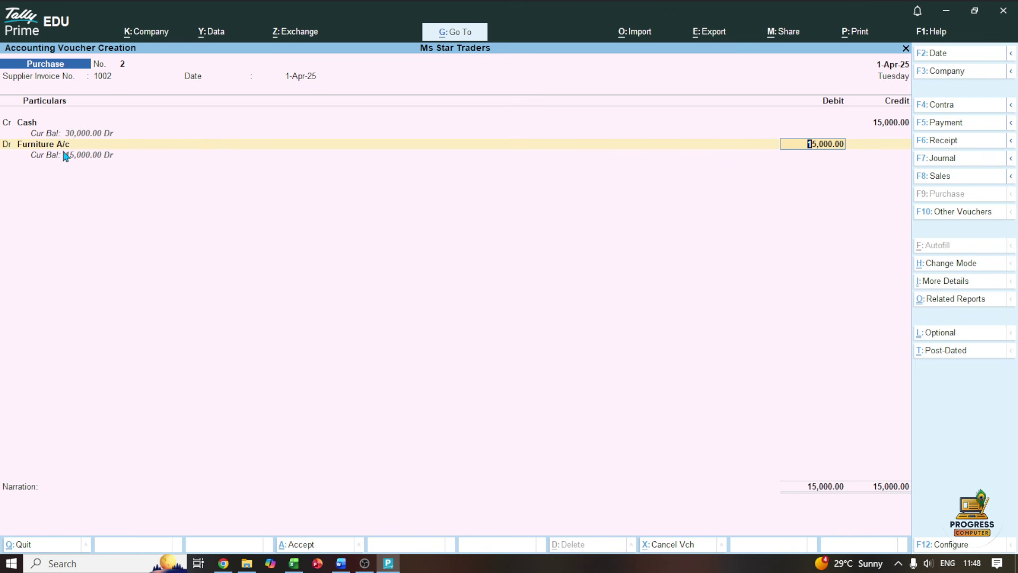
Accept the 15,000 Furniture A/c debit and save purchase voucher No. 2
{"action": "key", "text": "Return"}
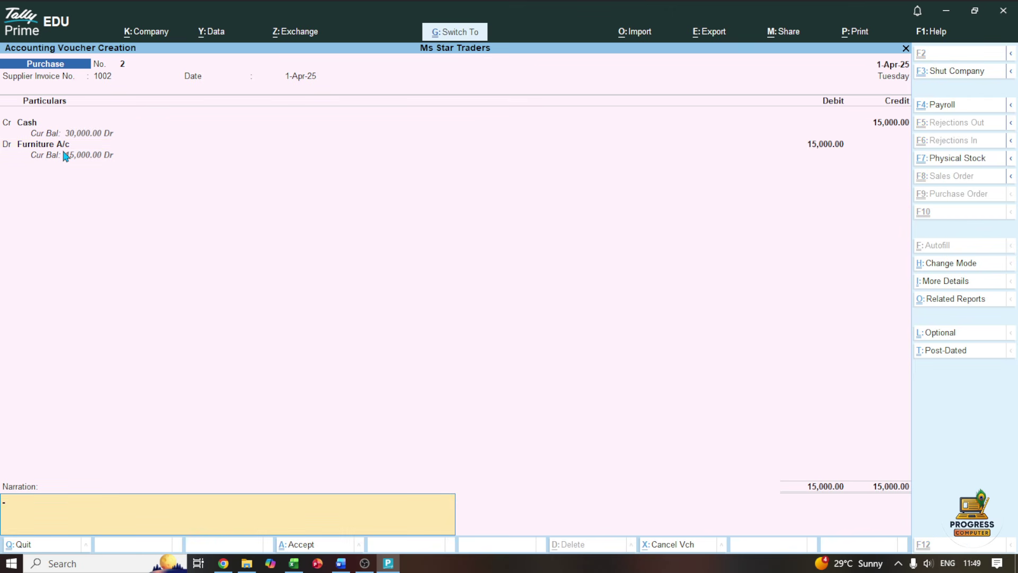
{"action": "key", "text": "ctrl+a"}
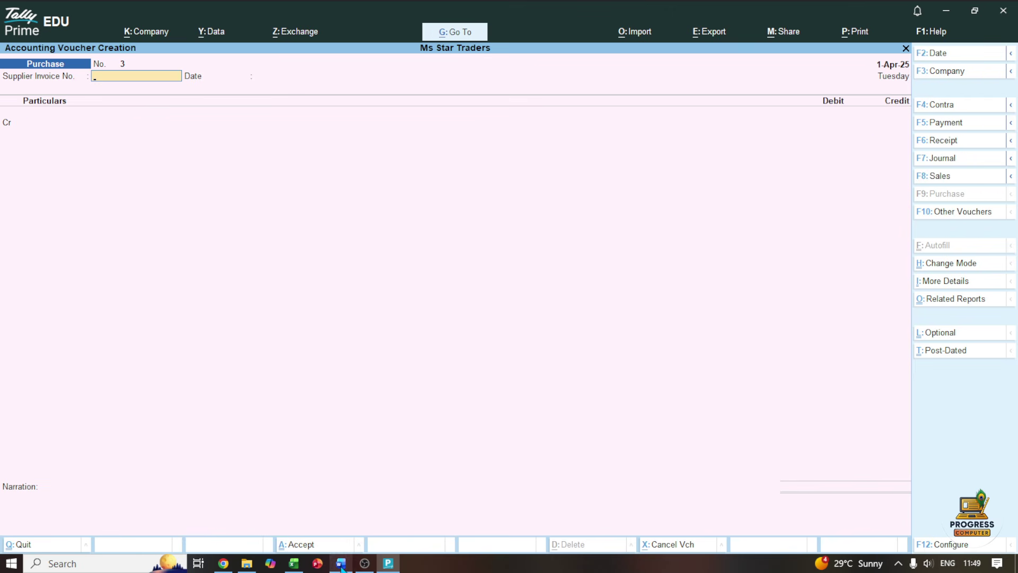
{"action": "left_click", "coordinate": [341, 563]}
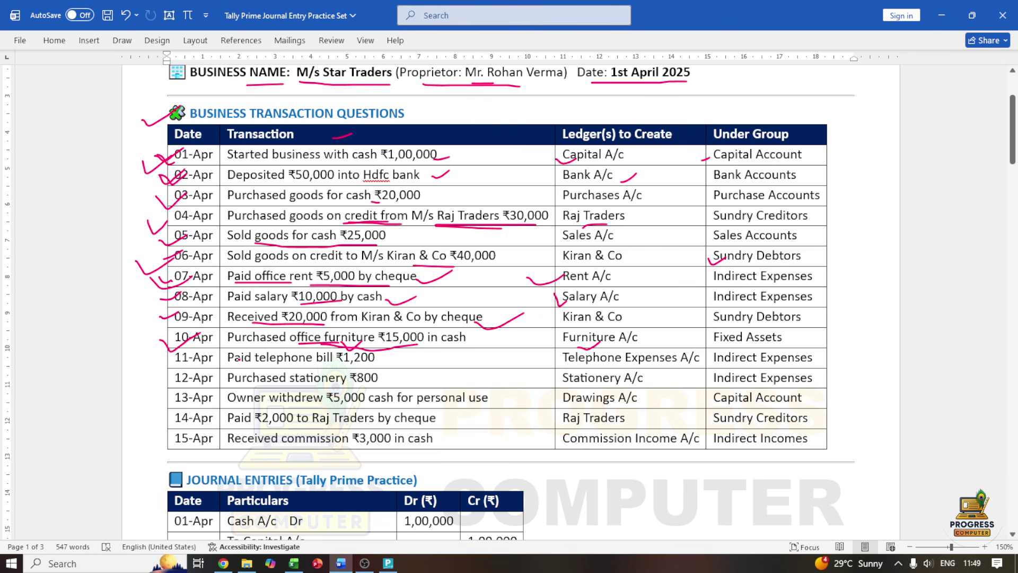
Underline the 11-Apr ₹1,200 telephone bill in red and tick the 11/12-Apr, 14-Apr and 04-Apr rows
{"action": "left_click_drag", "start_coordinate": [157, 363], "coordinate": [205, 358]}
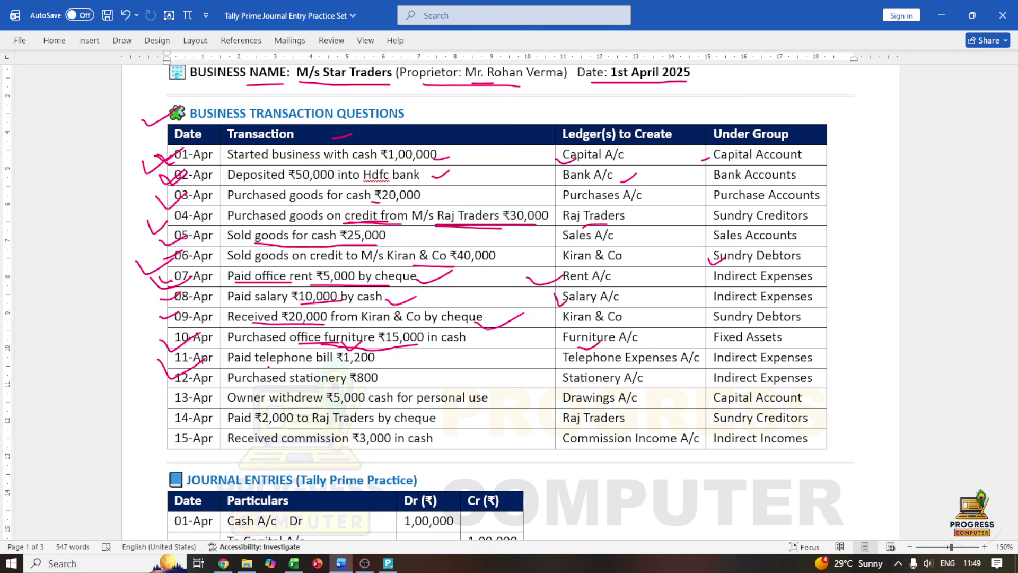
{"action": "mouse_move", "coordinate": [283, 368]}
{"action": "left_mouse_down"}
{"action": "mouse_move", "coordinate": [396, 365]}
{"action": "mouse_move", "coordinate": [407, 354]}
{"action": "left_mouse_up"}
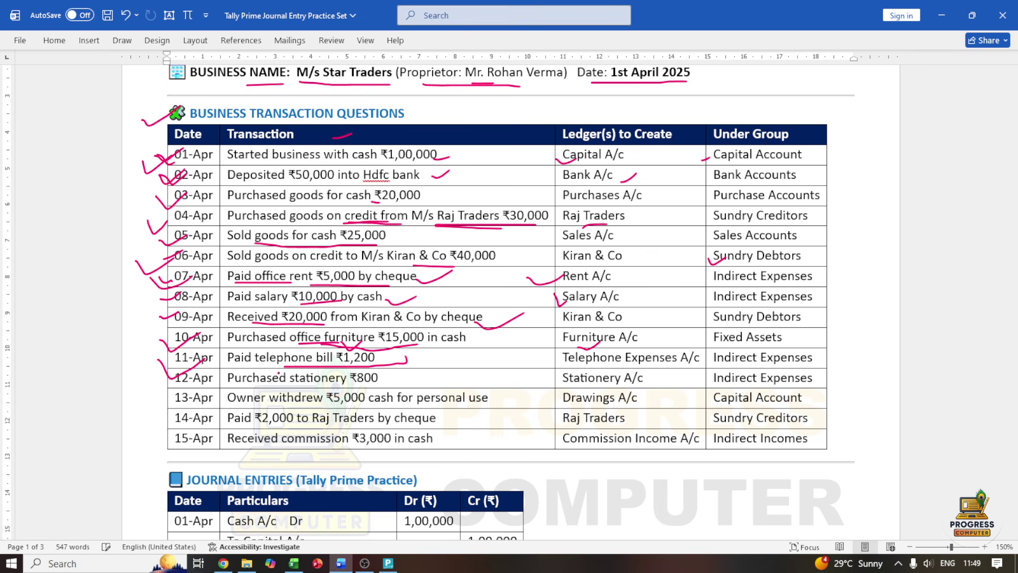
{"action": "left_click_drag", "start_coordinate": [163, 422], "coordinate": [196, 412]}
{"action": "left_click_drag", "start_coordinate": [166, 219], "coordinate": [180, 217]}
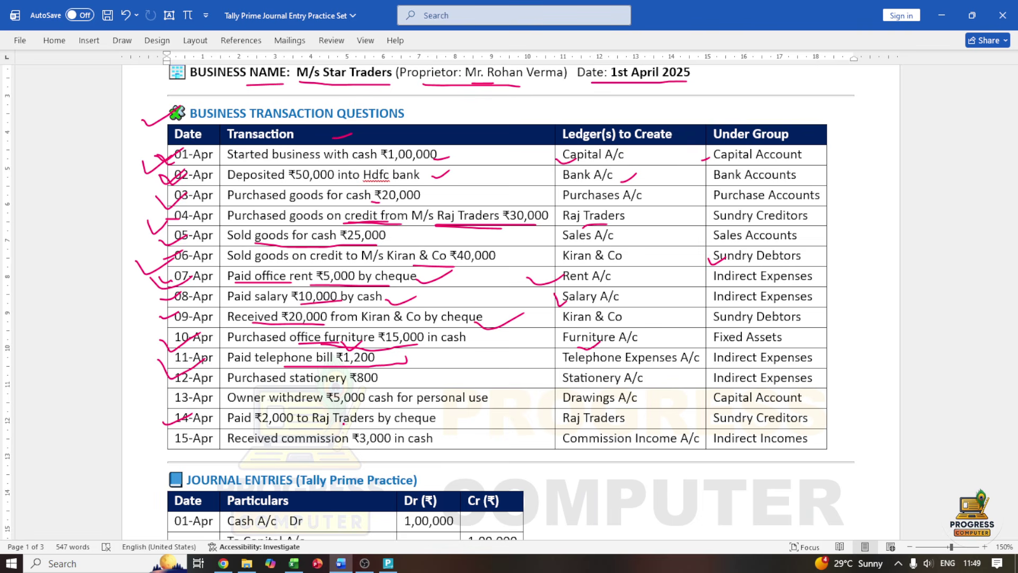
Return from Word to Tally Prime and switch to a Payment voucher
{"action": "left_click", "coordinate": [390, 563]}
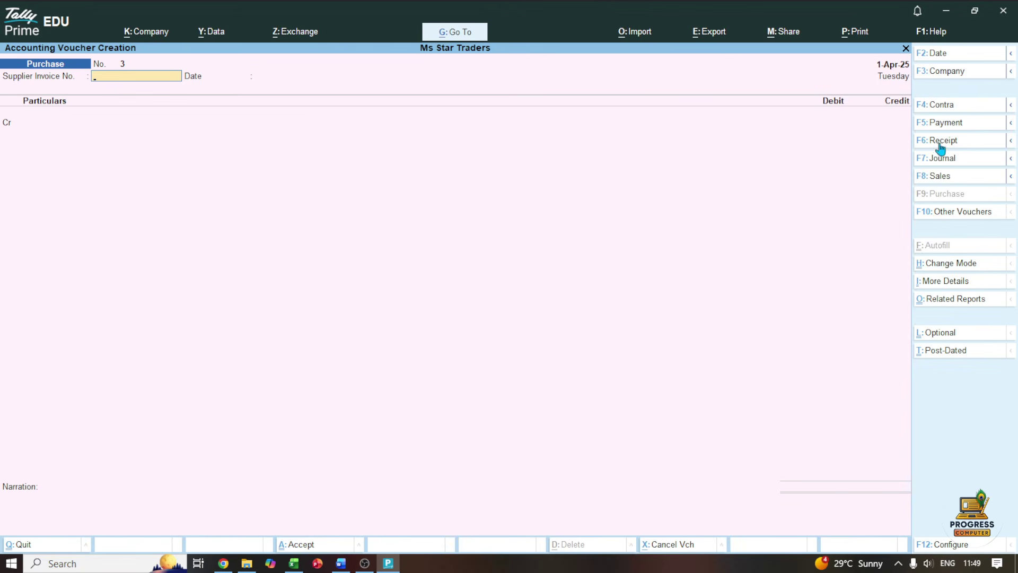
{"action": "left_click", "coordinate": [939, 124]}
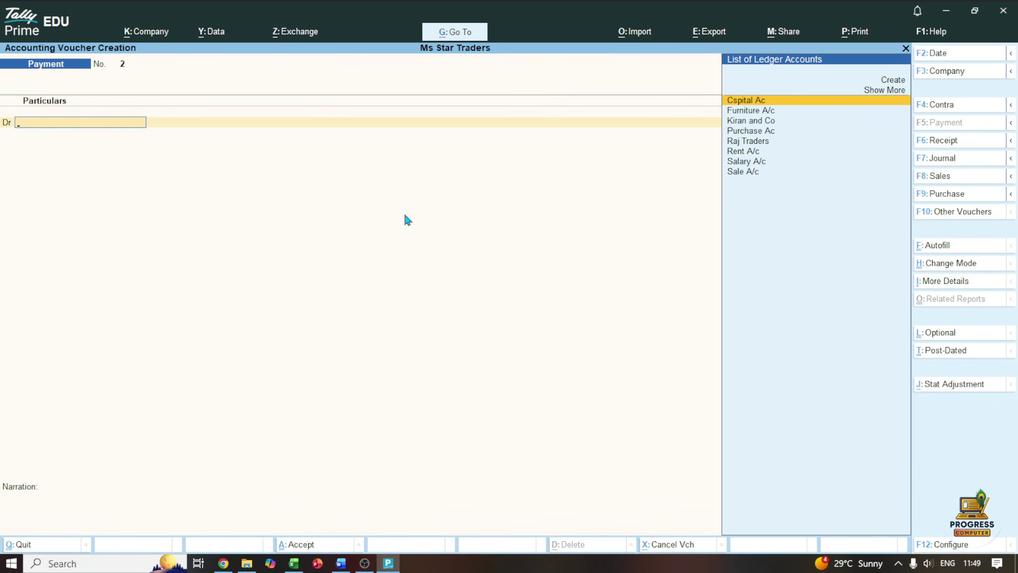
Debit Raj Traders ₹2,000 with On Account as the bill-wise adjustment
{"action": "type", "text": "Ra"}
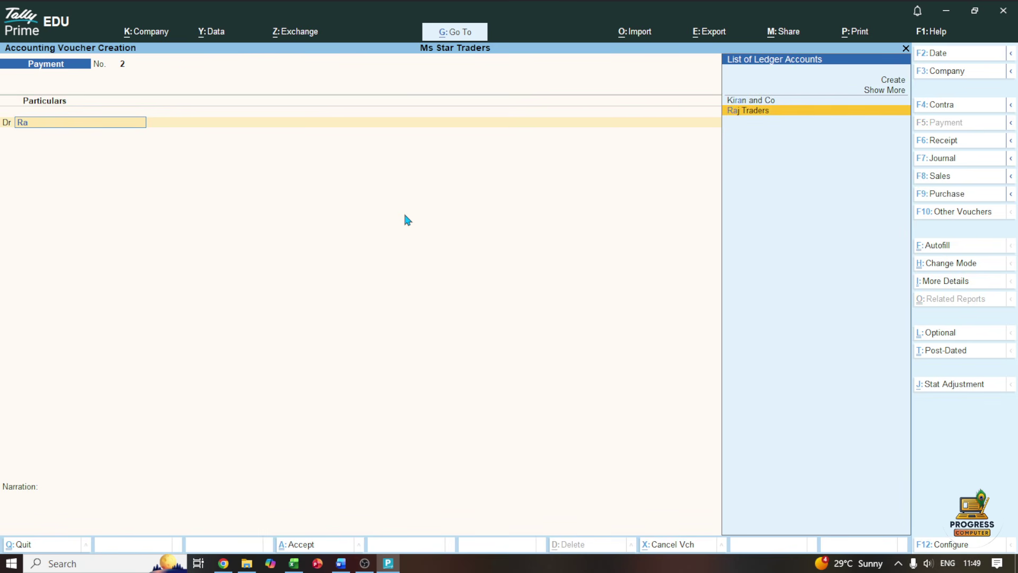
{"action": "key", "text": "Return"}
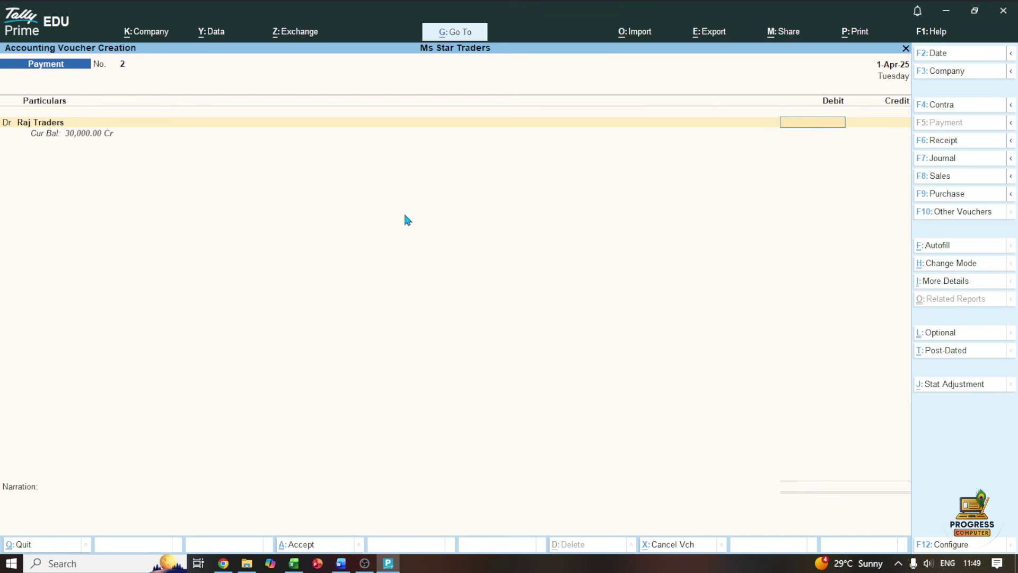
{"action": "type", "text": "2000"}
{"action": "key", "text": "Return"}
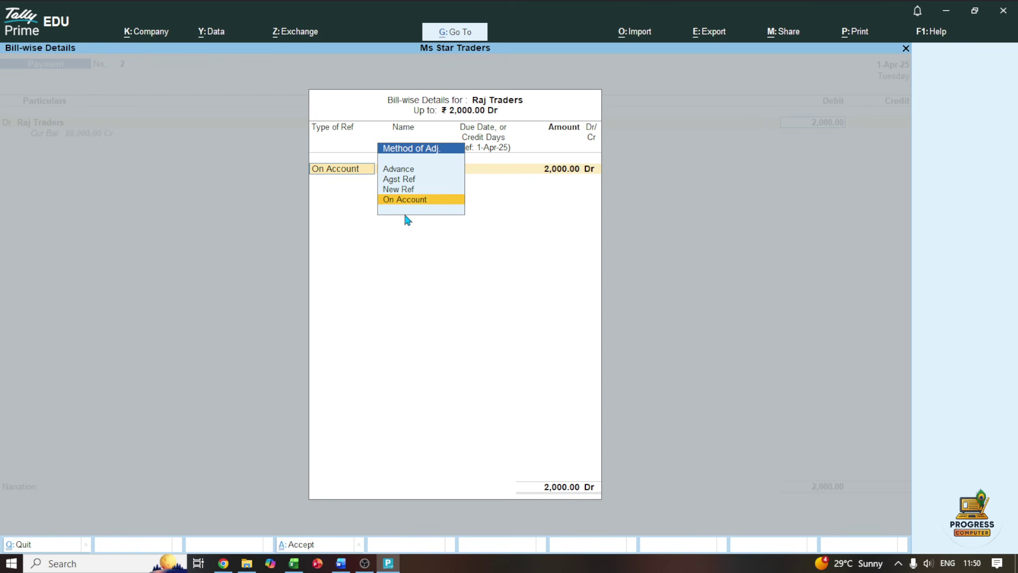
{"action": "key", "text": "Up"}
{"action": "key", "text": "Up"}
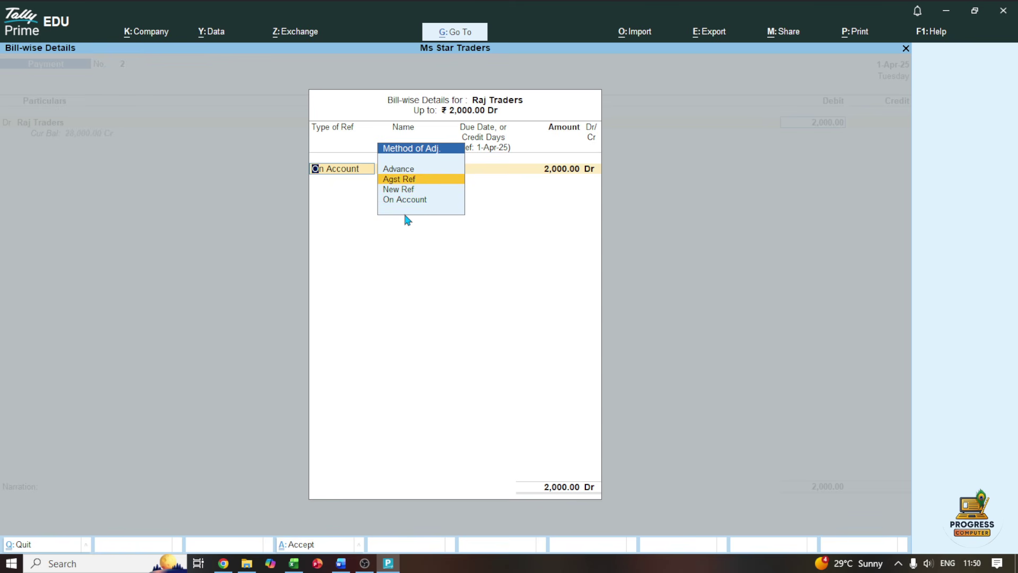
{"action": "key", "text": "Return"}
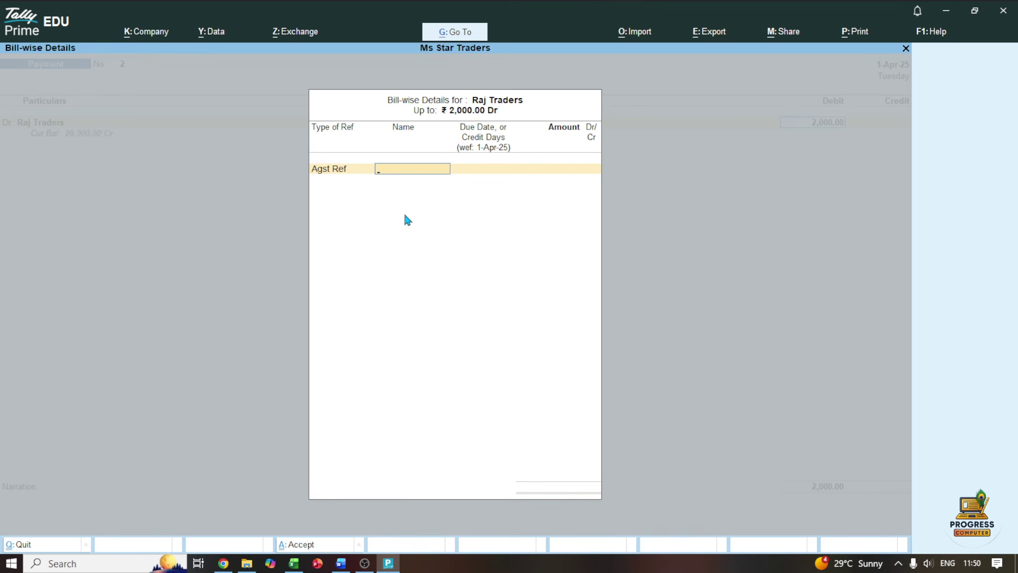
{"action": "key", "text": "BackSpace"}
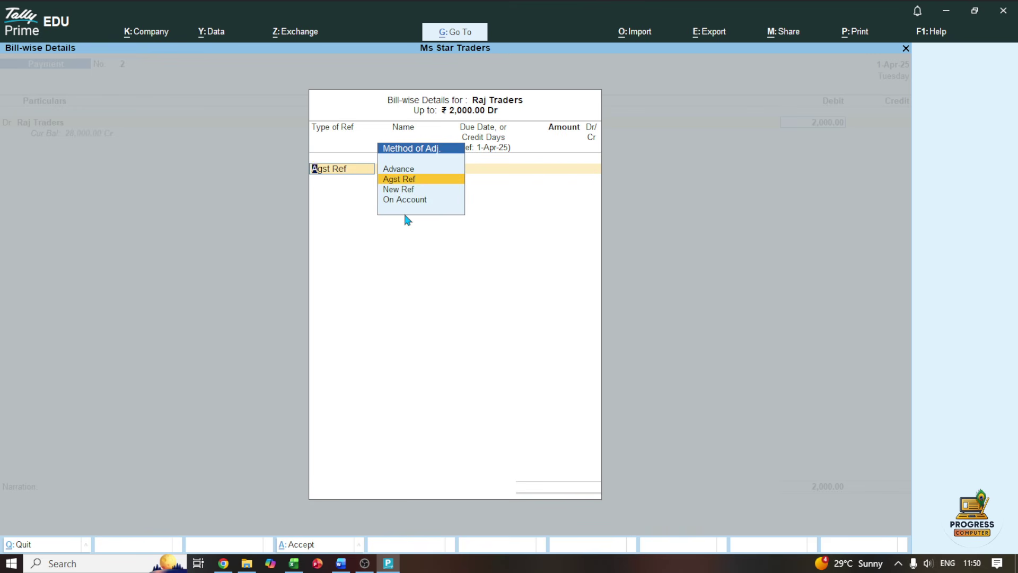
{"action": "key", "text": "Down"}
{"action": "key", "text": "Down"}
{"action": "key", "text": "Return"}
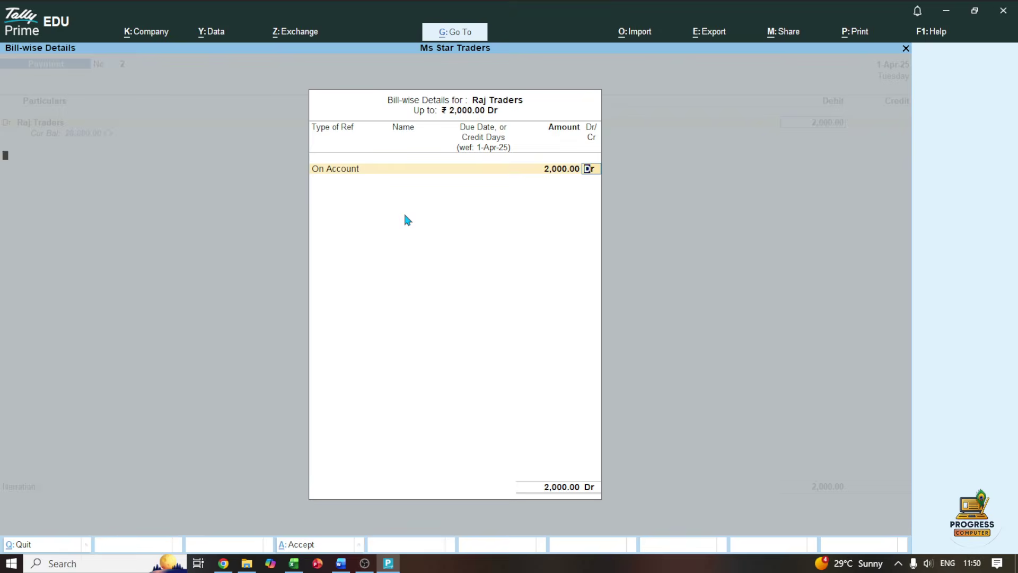
{"action": "key", "text": "Return"}
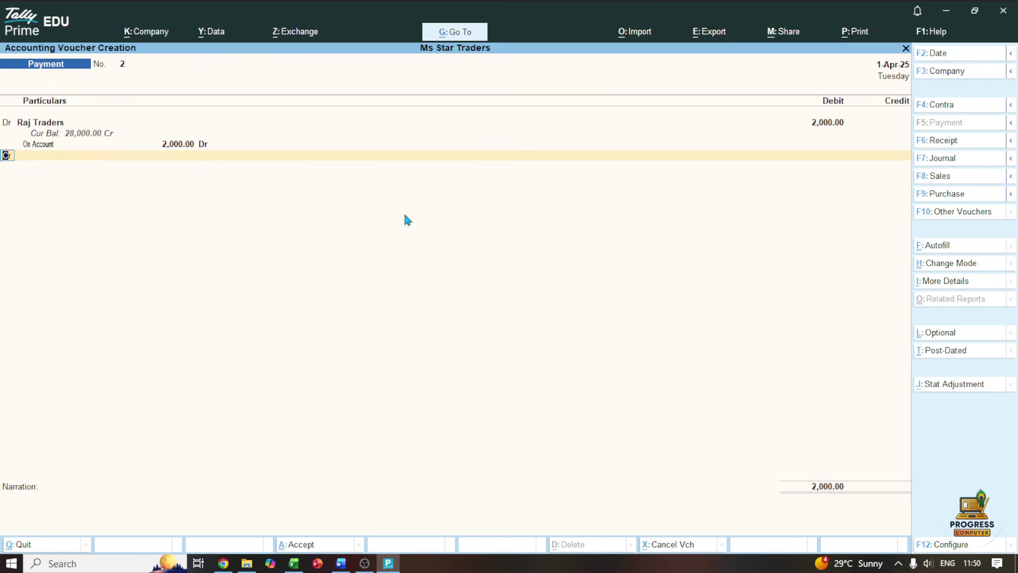
Start a second Dr line and check the Word practice sheet
{"action": "key", "text": "d"}
{"action": "key", "text": "Return"}
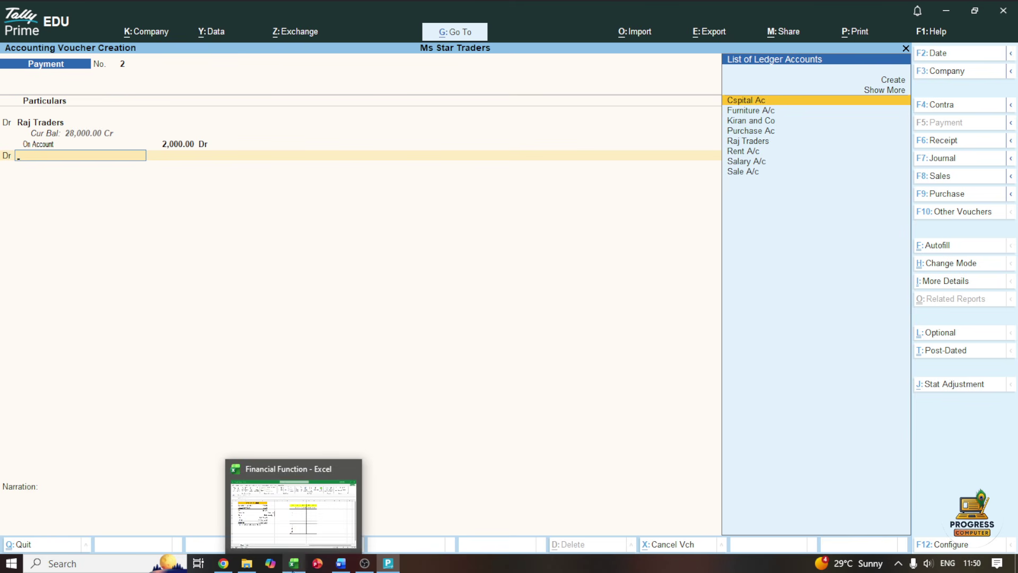
{"action": "left_click", "coordinate": [340, 563]}
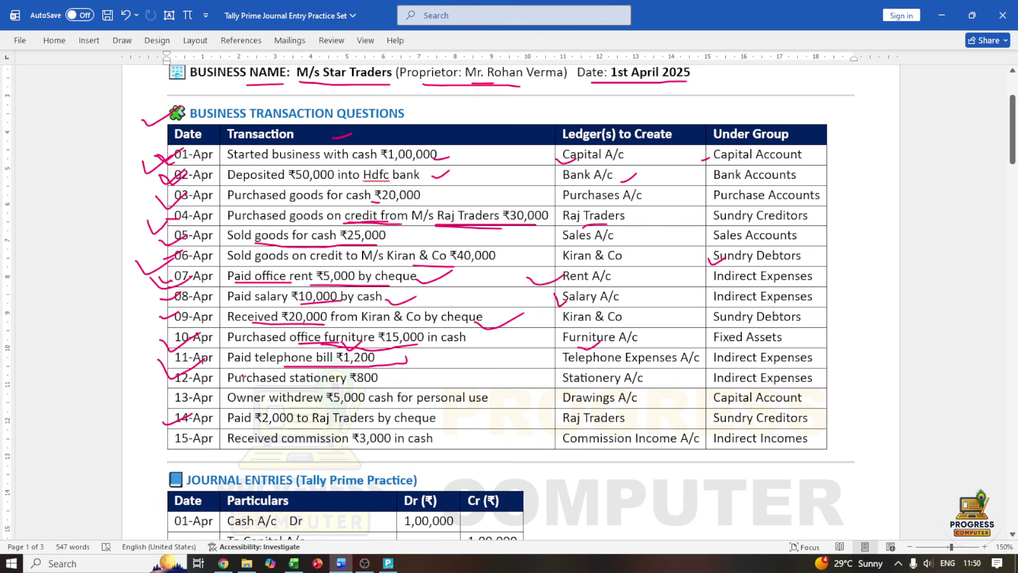
Create a 'Telephone bill' ledger under Indirect Expenses for the second debit line
{"action": "left_click", "coordinate": [941, 15]}
{"action": "key", "text": "Up"}
{"action": "key", "text": "Up"}
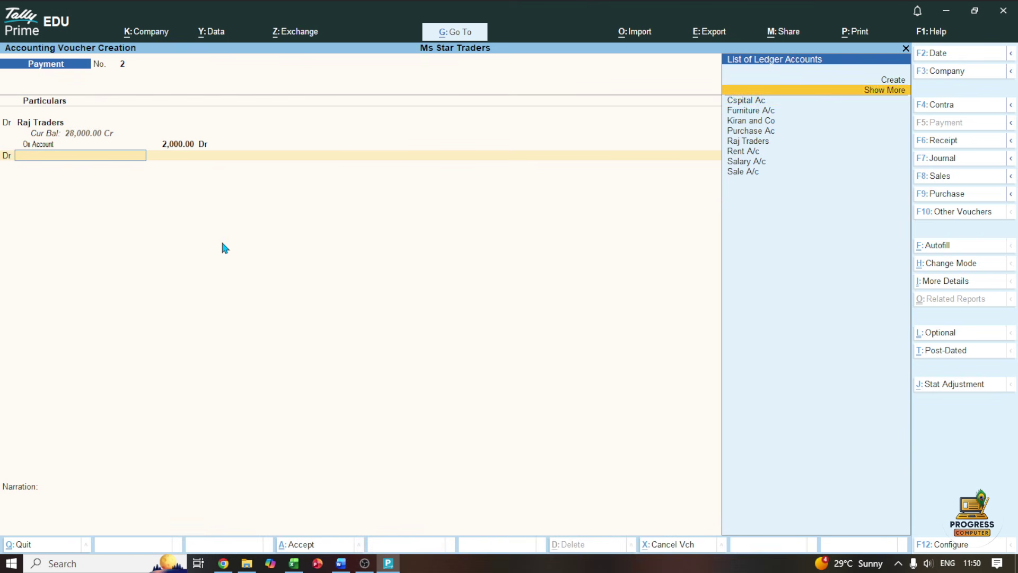
{"action": "key", "text": "Return"}
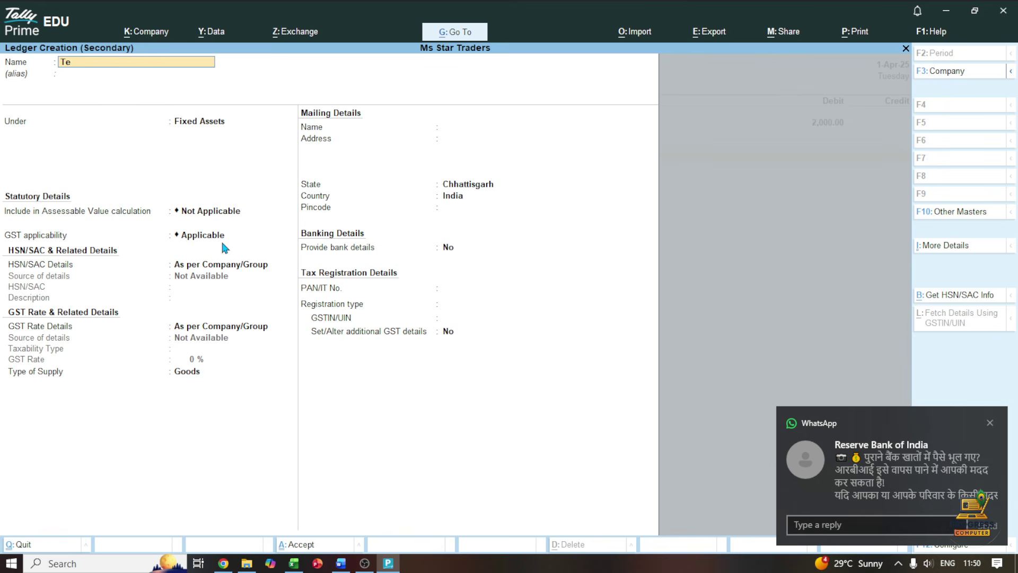
{"action": "type", "text": "Telephone bill"}
{"action": "key", "text": "Return"}
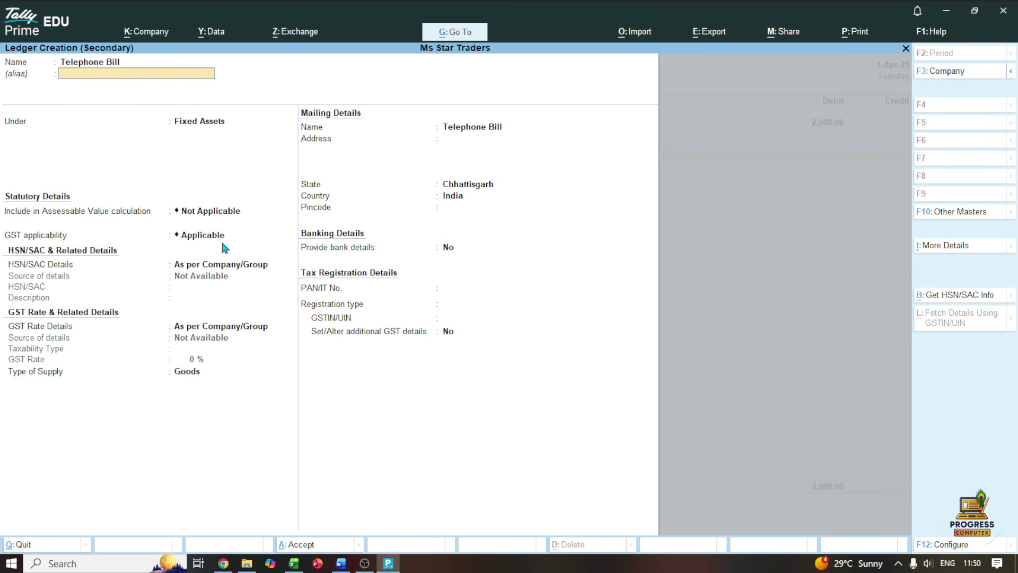
{"action": "key", "text": "Return"}
{"action": "key", "text": "BackSpace"}
{"action": "type", "text": "Indi"}
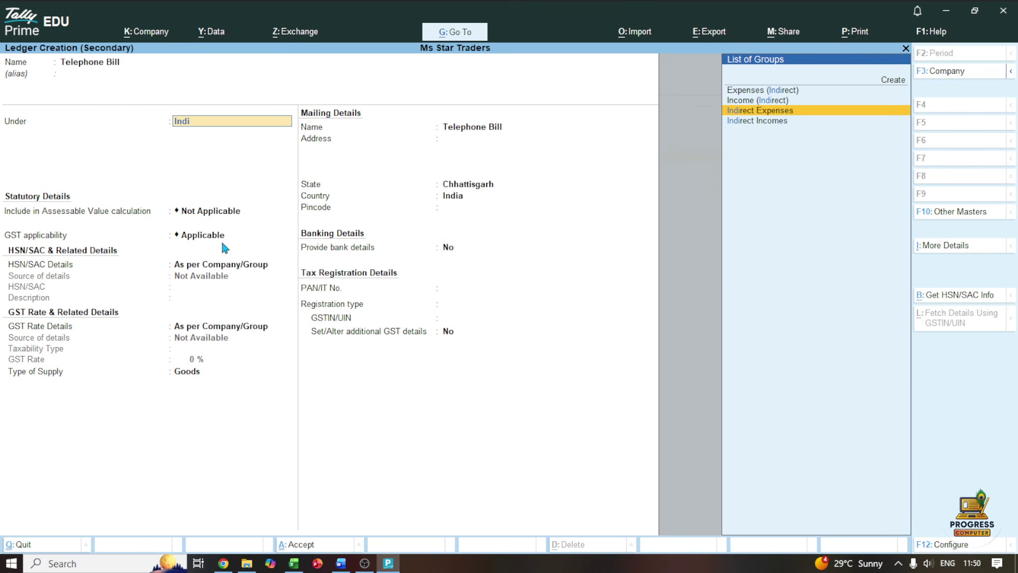
{"action": "key", "text": "Return"}
{"action": "key", "text": "ctrl+a"}
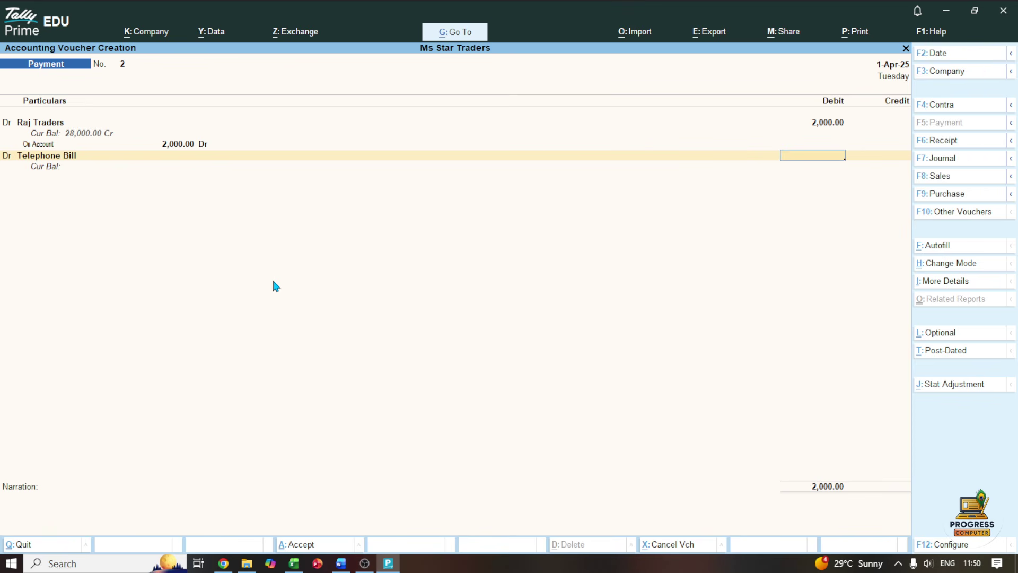
{"action": "left_click", "coordinate": [341, 564]}
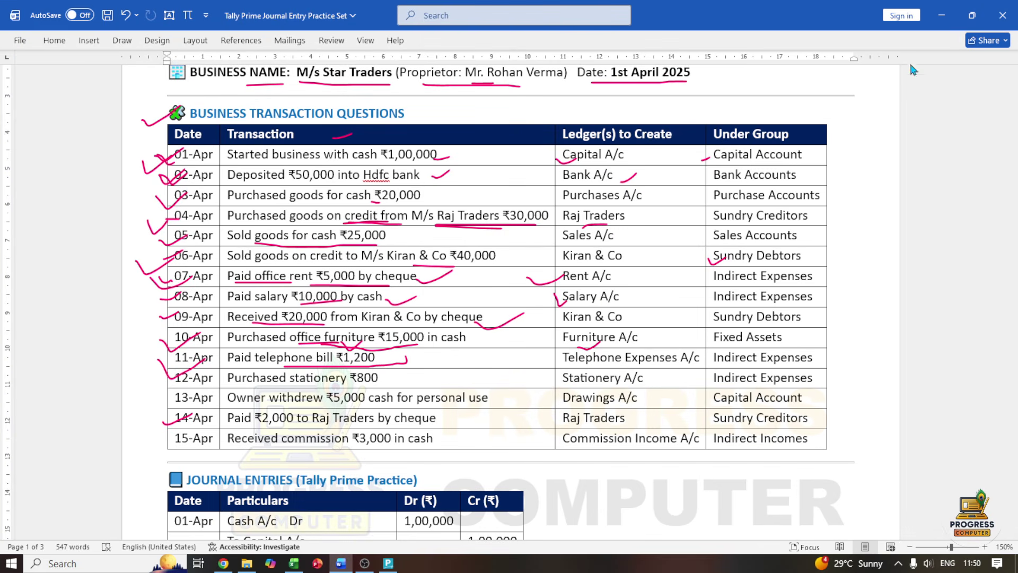
Debit Telephone Bill ₹1,200 on the payment voucher
{"action": "left_click", "coordinate": [941, 15]}
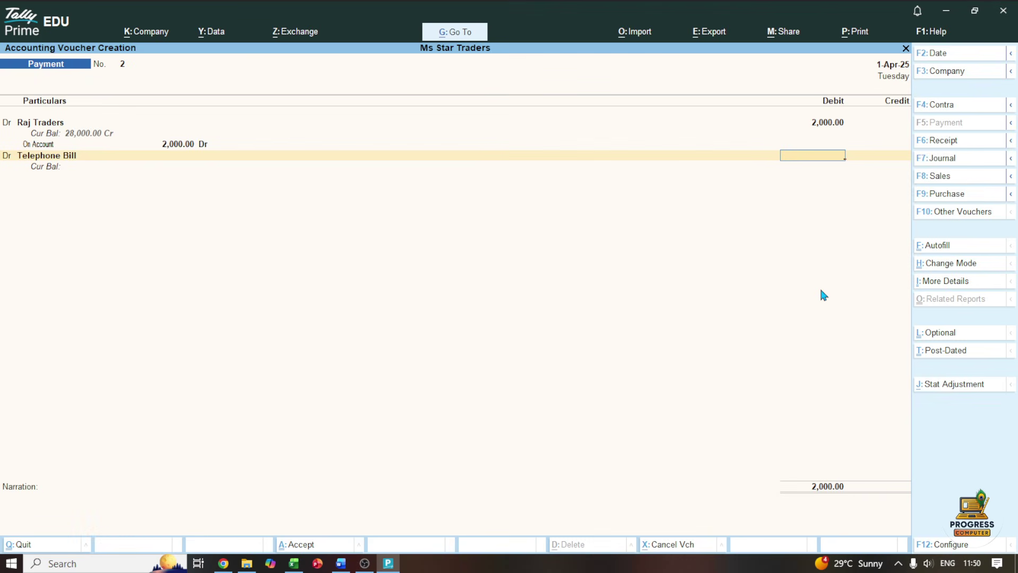
{"action": "type", "text": "1200"}
{"action": "key", "text": "Return"}
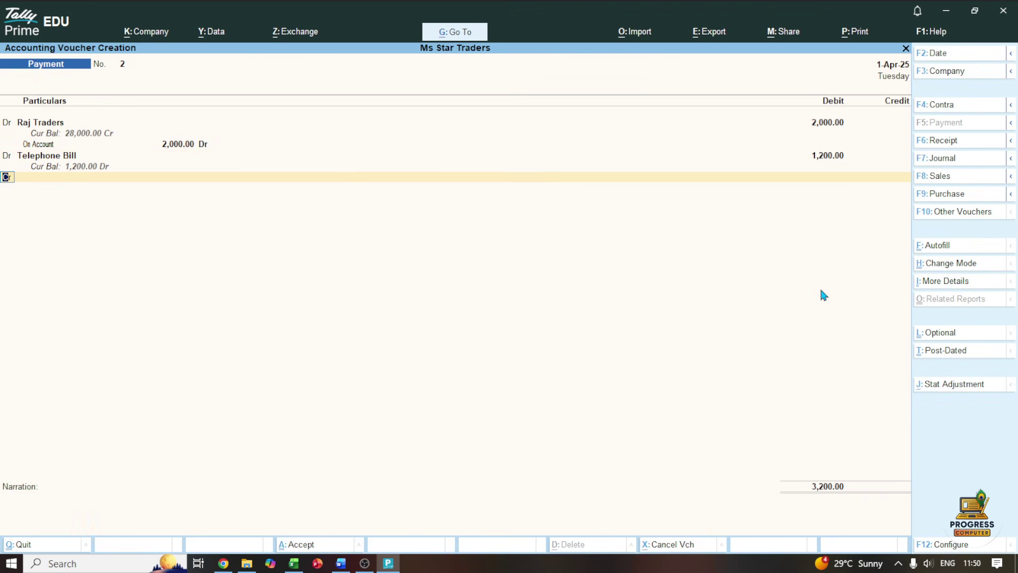
Credit HDFC Bank ₹2,000 and accept its cheque bank allocation
{"action": "key", "text": "Return"}
{"action": "key", "text": "Down"}
{"action": "key", "text": "Down"}
{"action": "key", "text": "Down"}
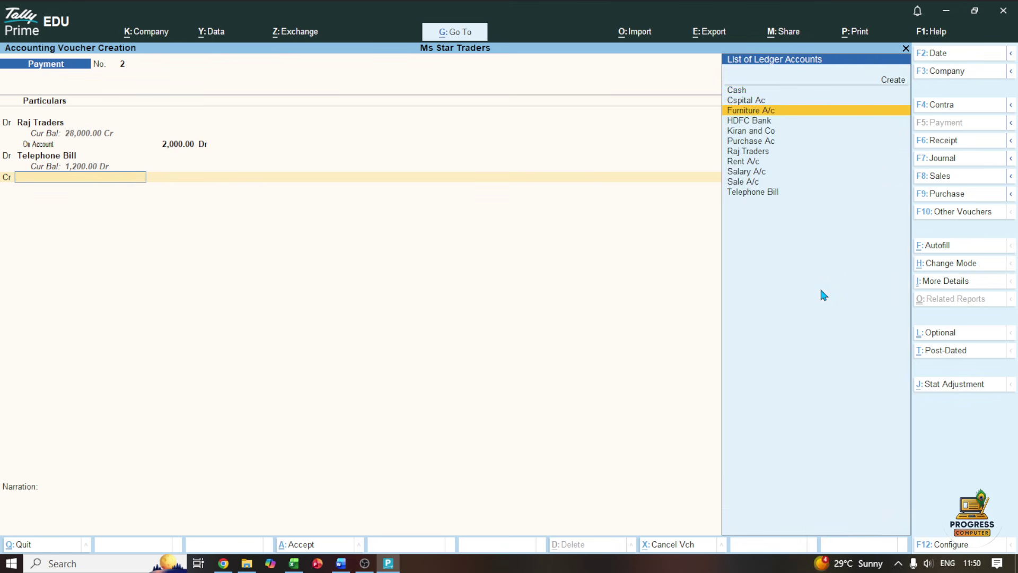
{"action": "key", "text": "Return"}
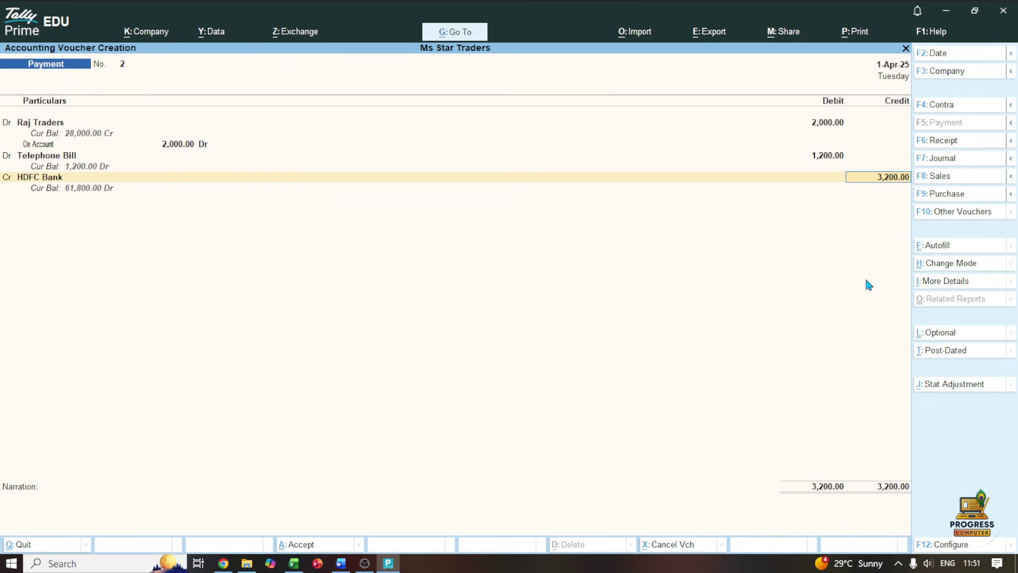
{"action": "key", "text": "BackSpace"}
{"action": "type", "text": "2000"}
{"action": "key", "text": "Return"}
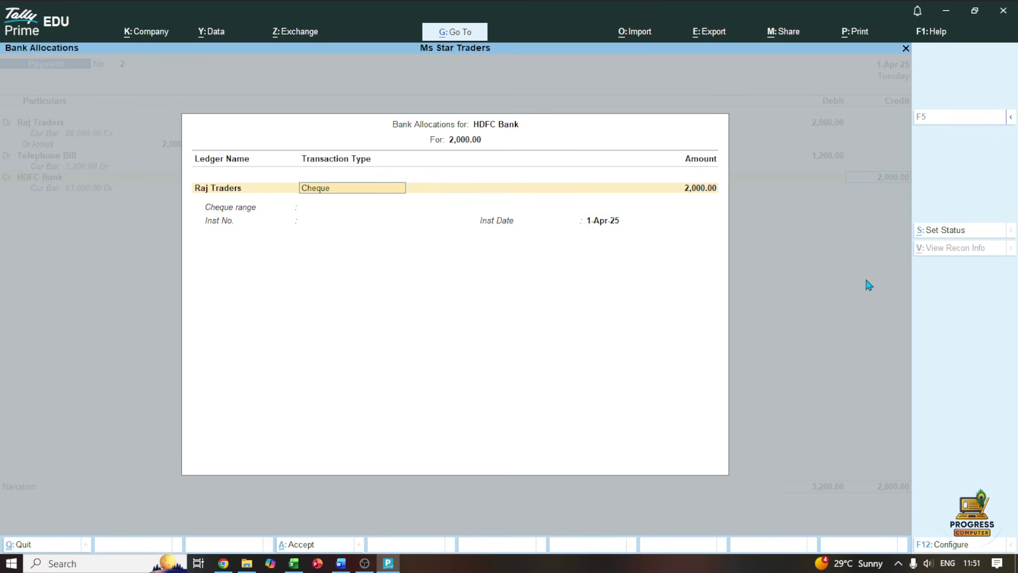
{"action": "key", "text": "ctrl+a"}
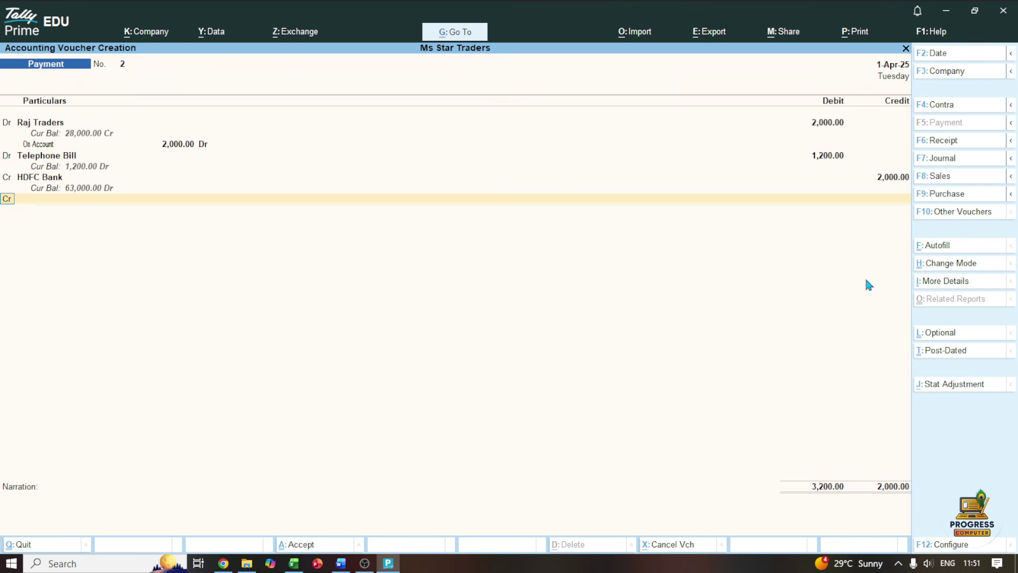
Credit Cash ₹1,200 and save payment voucher No. 2
{"action": "key", "text": "Return"}
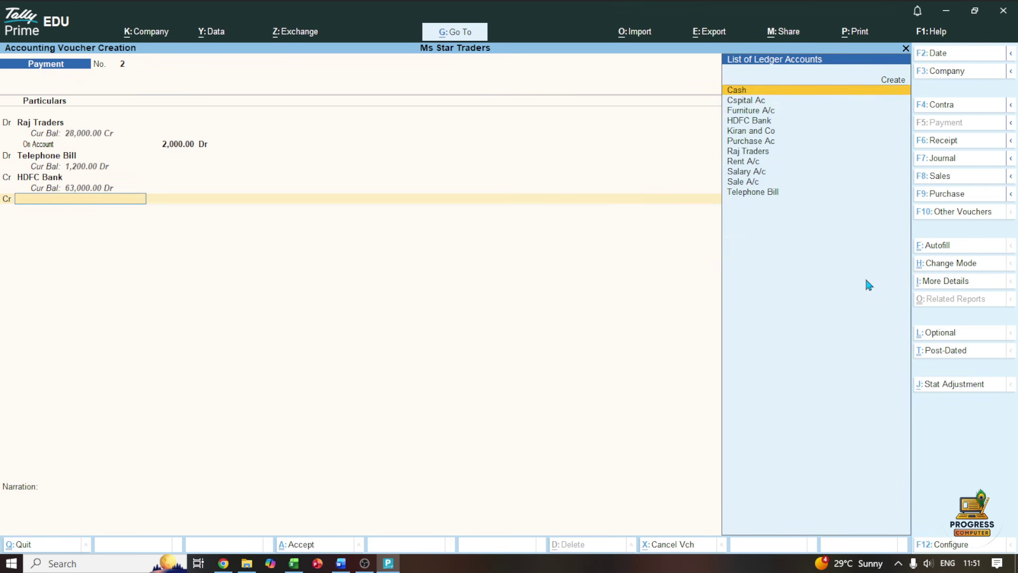
{"action": "key", "text": "Return"}
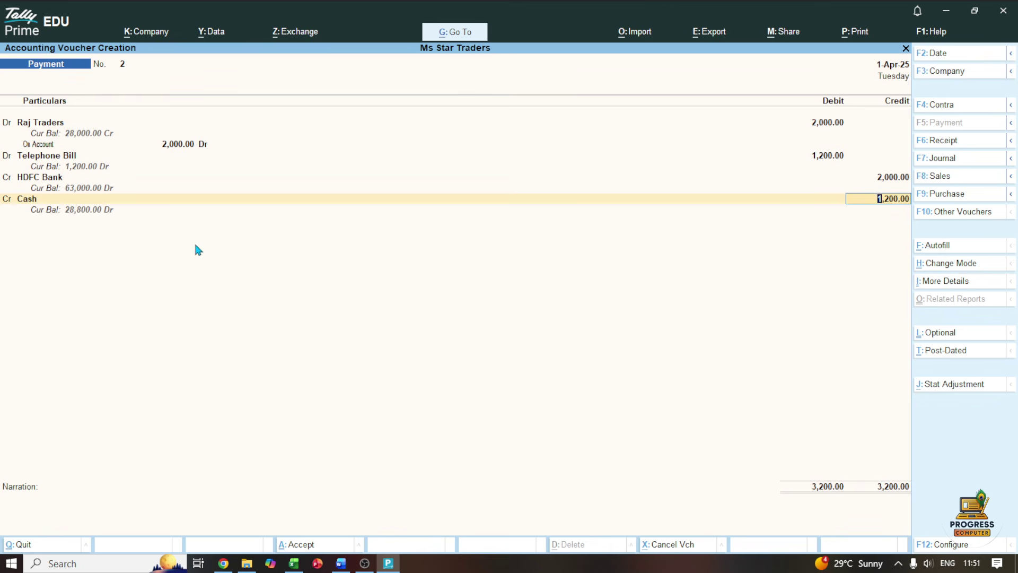
{"action": "key", "text": "ctrl+a"}
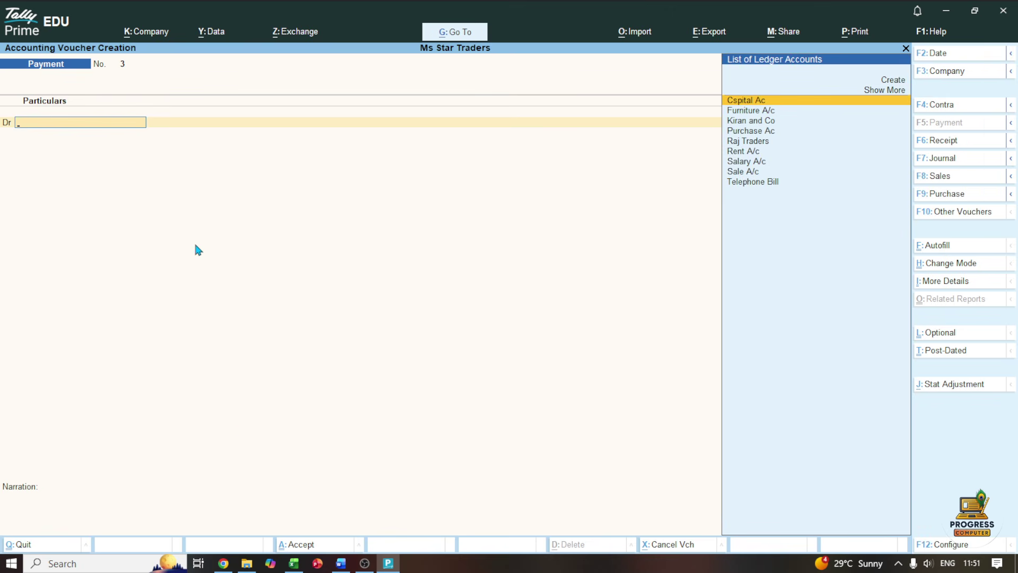
Ink-mark the 12-Apr/13-Apr rows in Word, then open a Tally Purchase voucher
{"action": "left_click", "coordinate": [341, 563]}
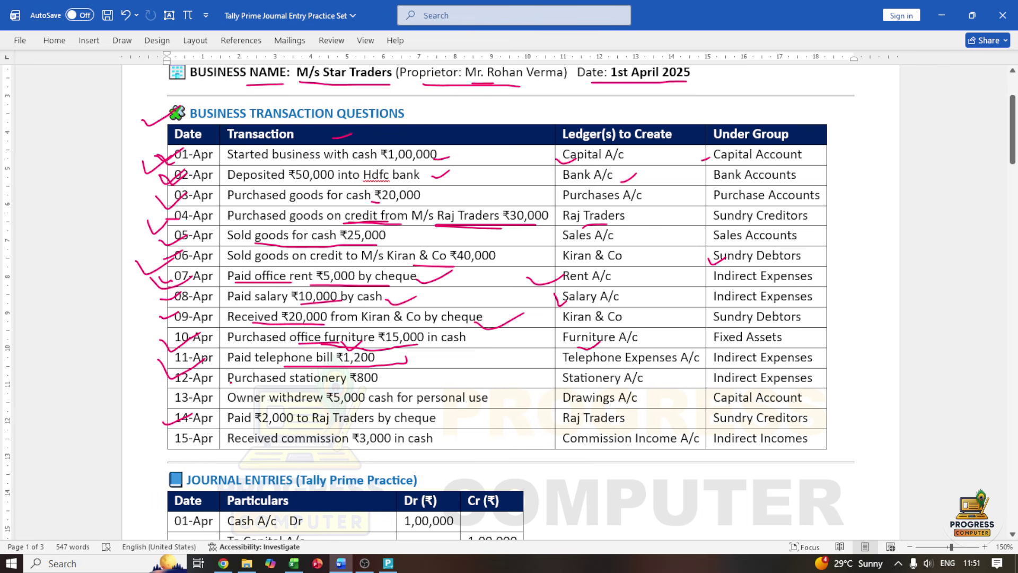
{"action": "mouse_move", "coordinate": [169, 386]}
{"action": "left_mouse_down"}
{"action": "mouse_move", "coordinate": [204, 382]}
{"action": "mouse_move", "coordinate": [224, 407]}
{"action": "mouse_move", "coordinate": [304, 384]}
{"action": "mouse_move", "coordinate": [353, 386]}
{"action": "left_mouse_up"}
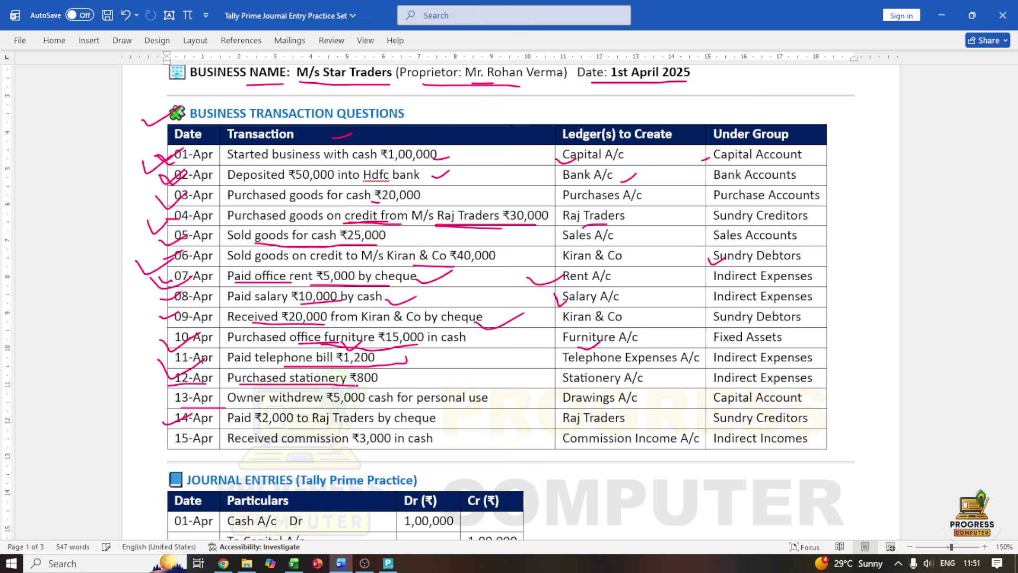
{"action": "left_click", "coordinate": [388, 563]}
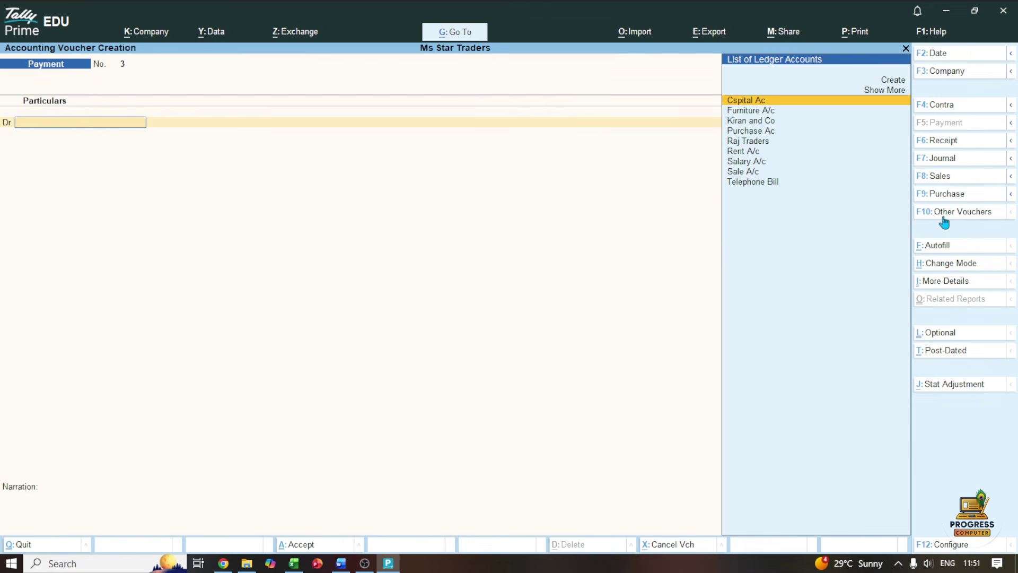
{"action": "left_click", "coordinate": [947, 194]}
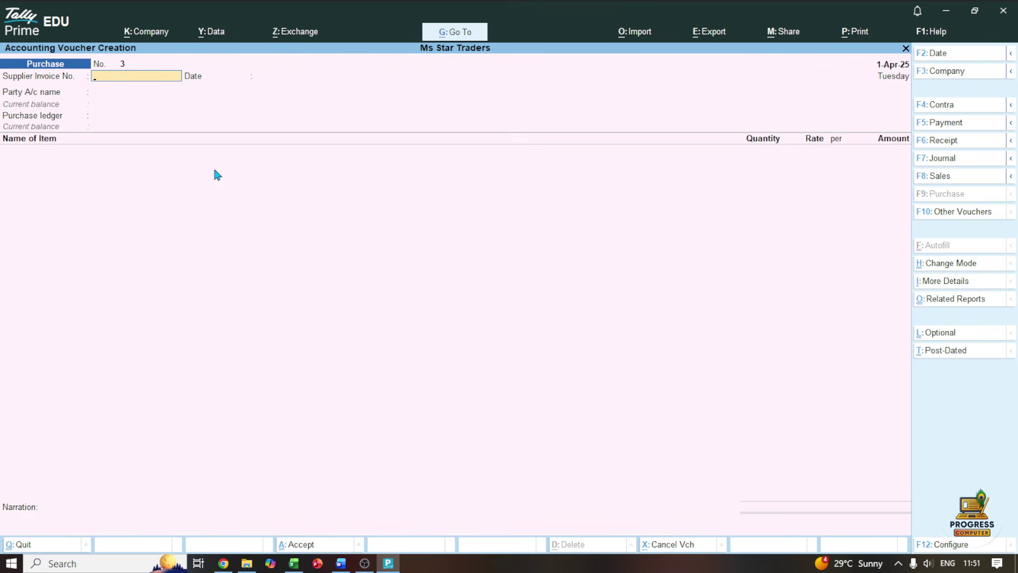
Switch Purchase No. 3 to As Voucher mode, invoice 1003, crediting Cash ₹800
{"action": "left_click", "coordinate": [946, 263]}
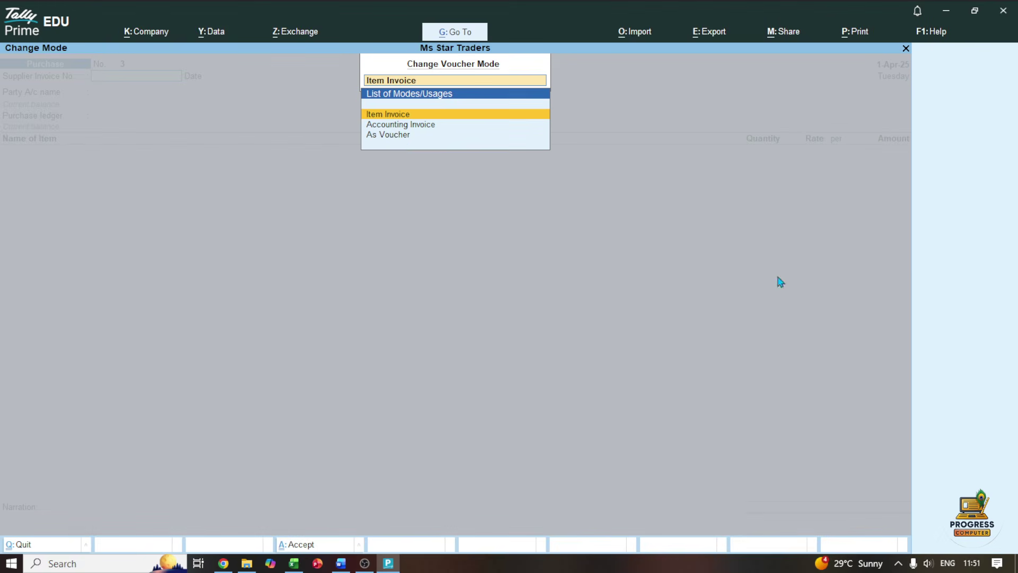
{"action": "left_click", "coordinate": [403, 136]}
{"action": "type", "text": "1"}
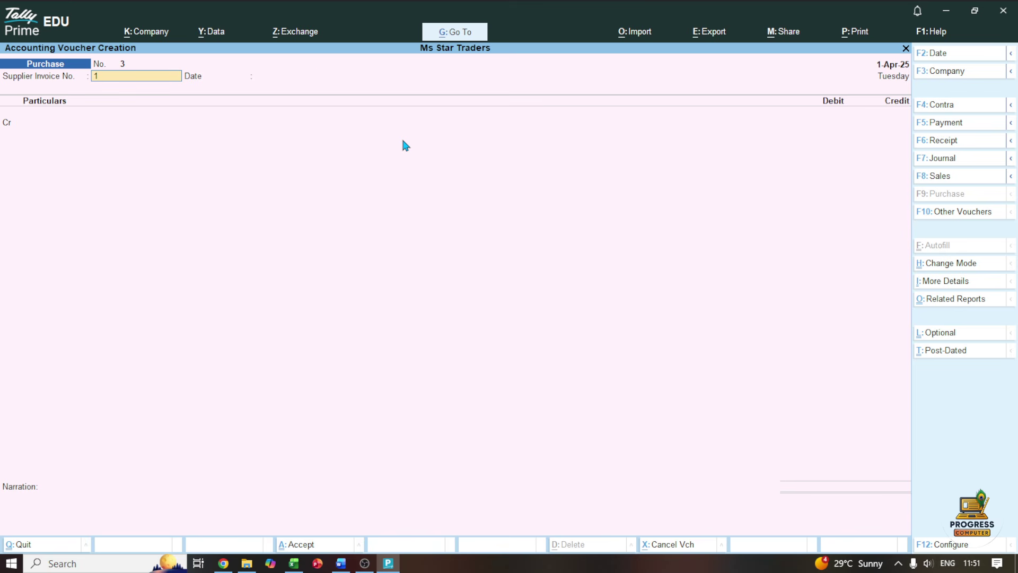
{"action": "type", "text": "003"}
{"action": "key", "text": "Return"}
{"action": "key", "text": "Return"}
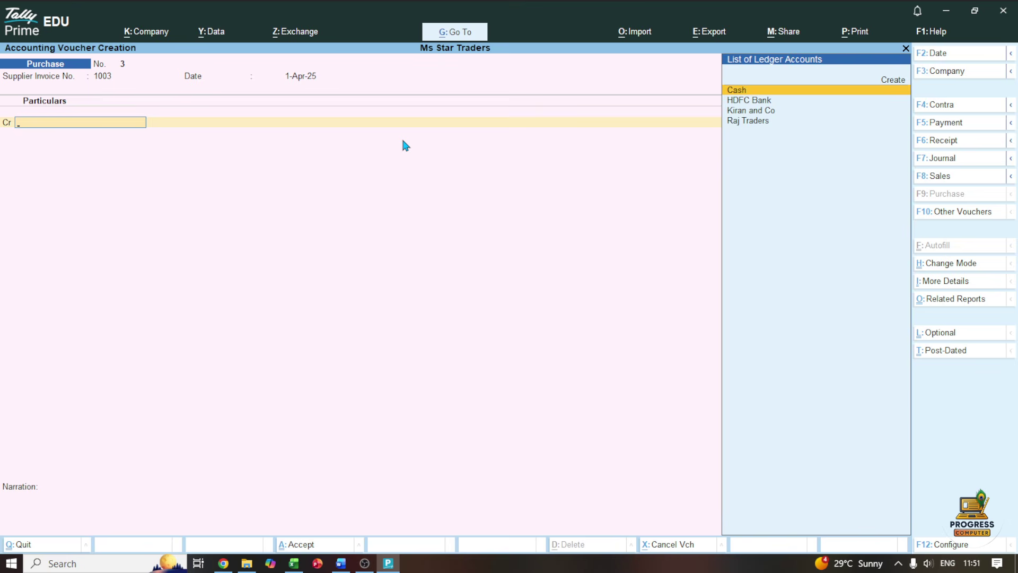
{"action": "key", "text": "Return"}
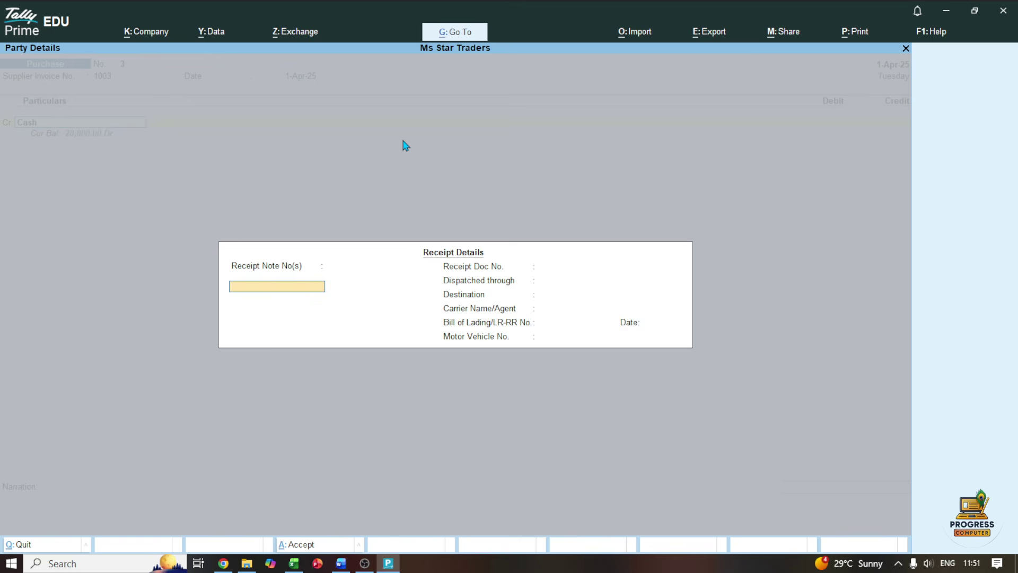
{"action": "key", "text": "ctrl+a"}
{"action": "key", "text": "ctrl+a"}
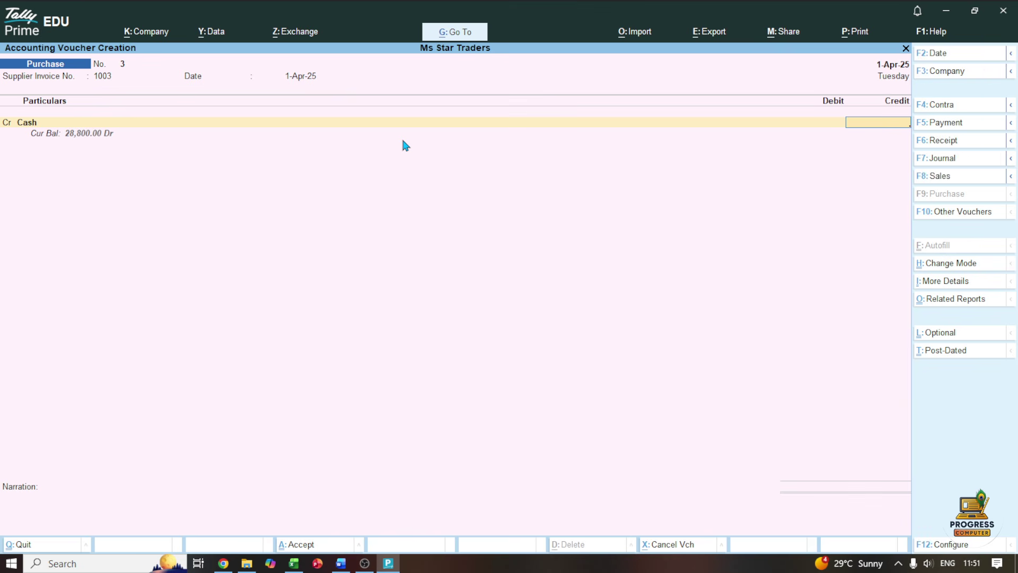
{"action": "type", "text": "800"}
{"action": "key", "text": "Return"}
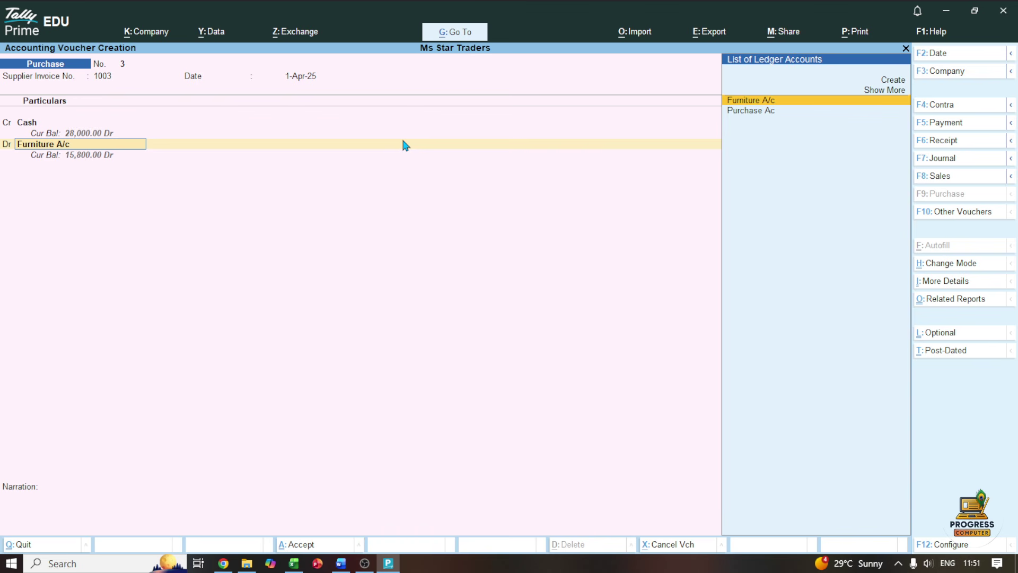
Create a 'Stationery a/c' ledger under Indirect Expenses as the debit account
{"action": "key", "text": "Up"}
{"action": "key", "text": "Return"}
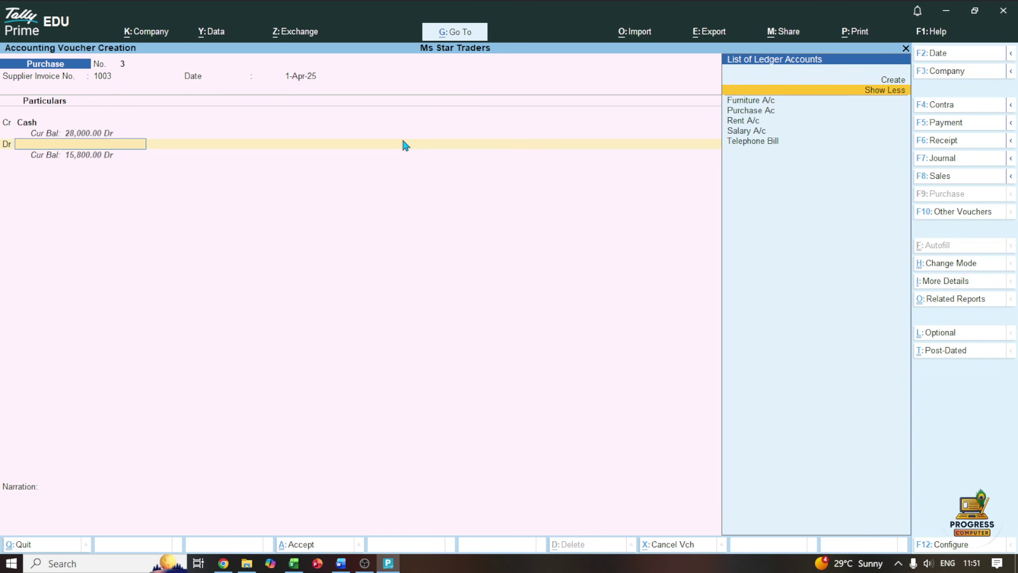
{"action": "key", "text": "Up"}
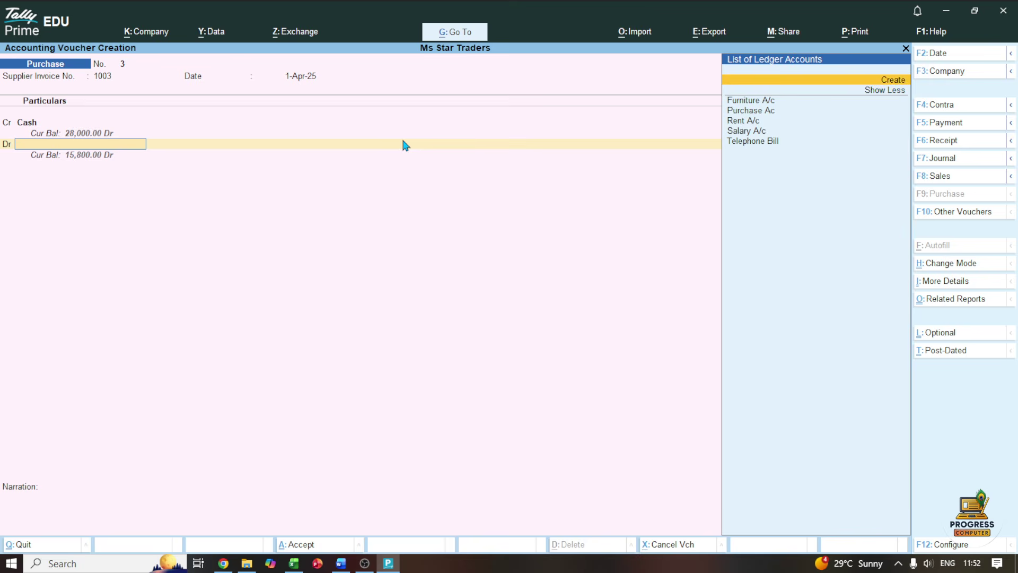
{"action": "key", "text": "Return"}
{"action": "type", "text": "Stationery a"}
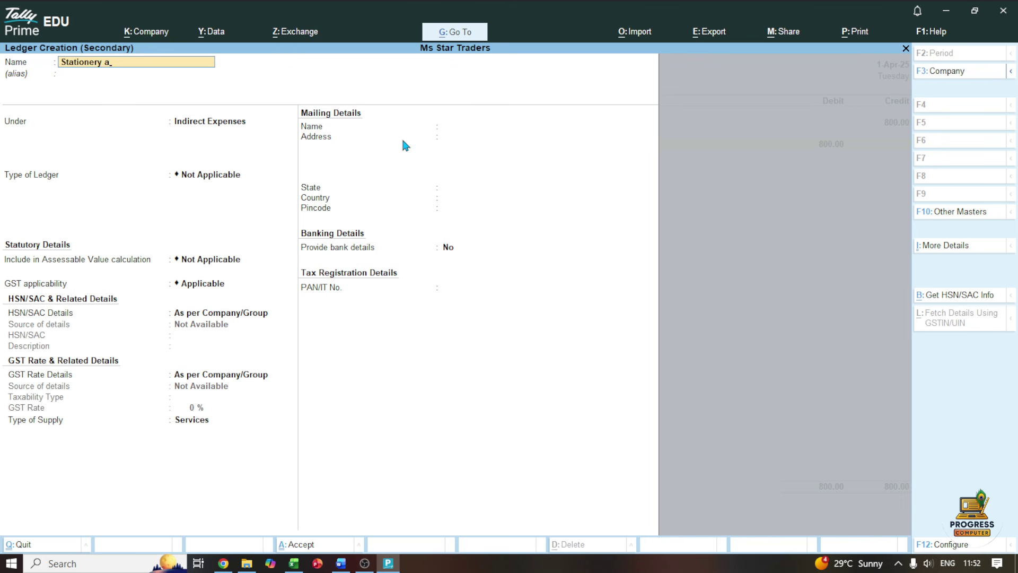
{"action": "type", "text": "/c"}
{"action": "key", "text": "Return"}
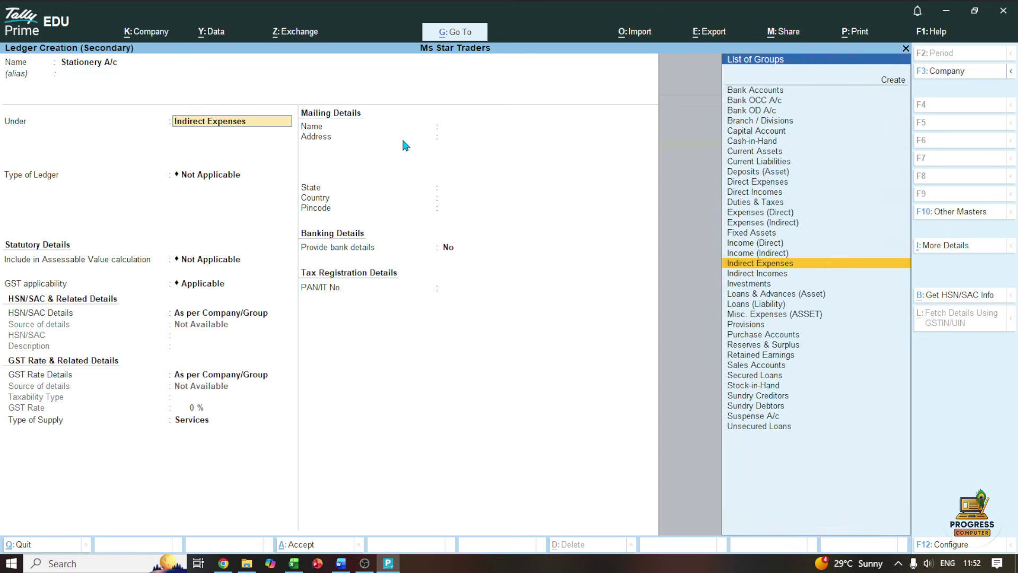
{"action": "key", "text": "ctrl+a"}
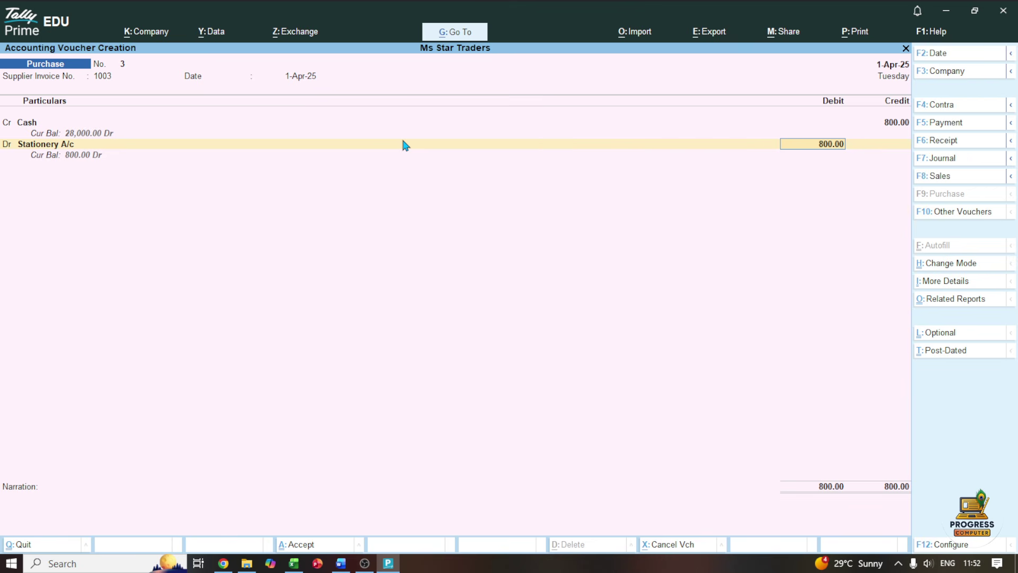
Save stationery purchase voucher No. 3 and bring up the Word sheet
{"action": "key", "text": "ctrl"}
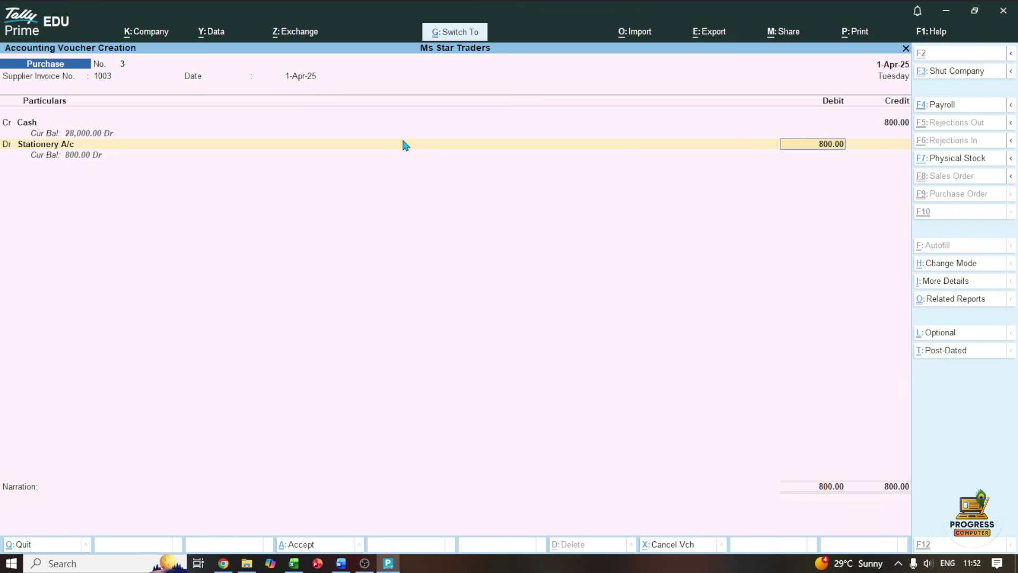
{"action": "key", "text": "ctrl+a"}
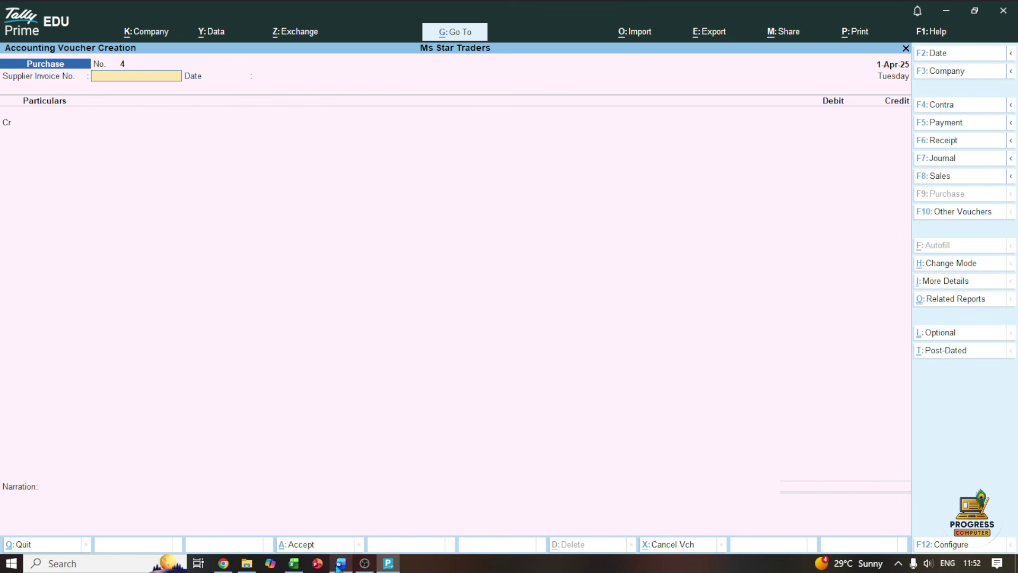
{"action": "left_click", "coordinate": [340, 563]}
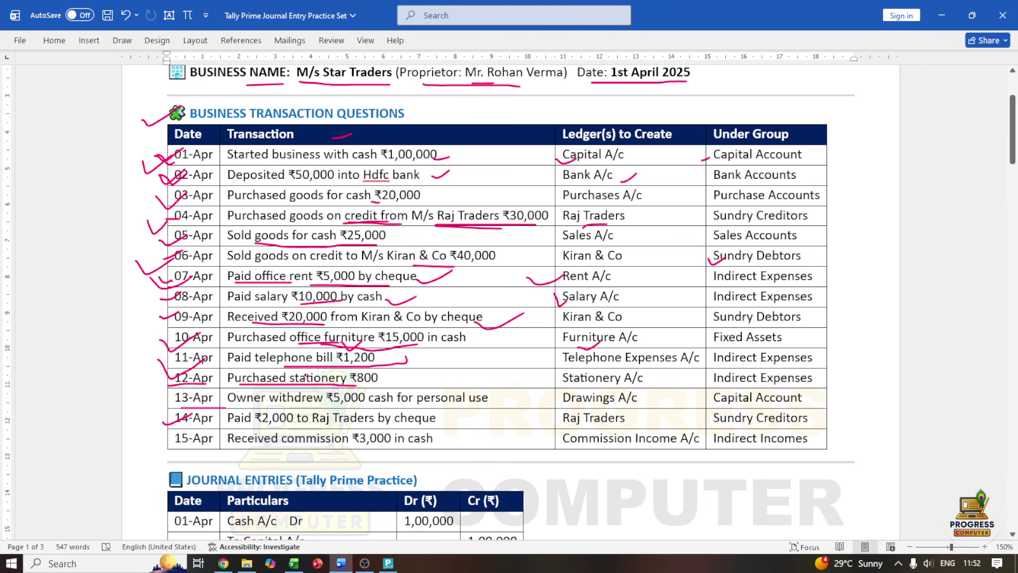
Underline the owner-withdrawal row in red, tick Drawings A/c, then start a Tally Payment voucher
{"action": "mouse_move", "coordinate": [228, 405]}
{"action": "left_mouse_down"}
{"action": "mouse_move", "coordinate": [452, 409]}
{"action": "mouse_move", "coordinate": [506, 392]}
{"action": "mouse_move", "coordinate": [496, 388]}
{"action": "left_mouse_up"}
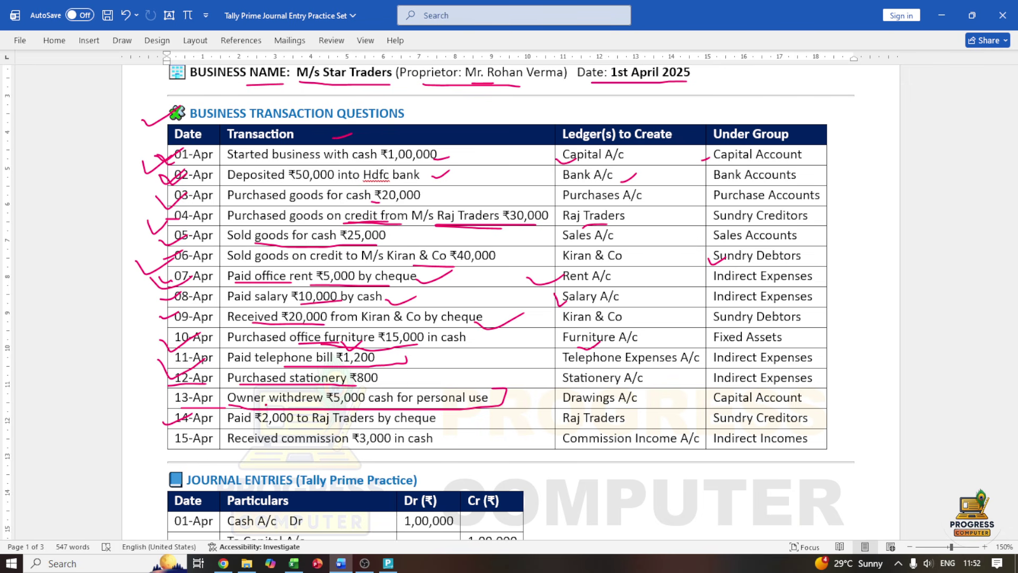
{"action": "left_click_drag", "start_coordinate": [266, 405], "coordinate": [291, 392]}
{"action": "left_click_drag", "start_coordinate": [560, 401], "coordinate": [574, 398]}
{"action": "mouse_move", "coordinate": [388, 567]}
{"action": "left_click", "coordinate": [388, 563]}
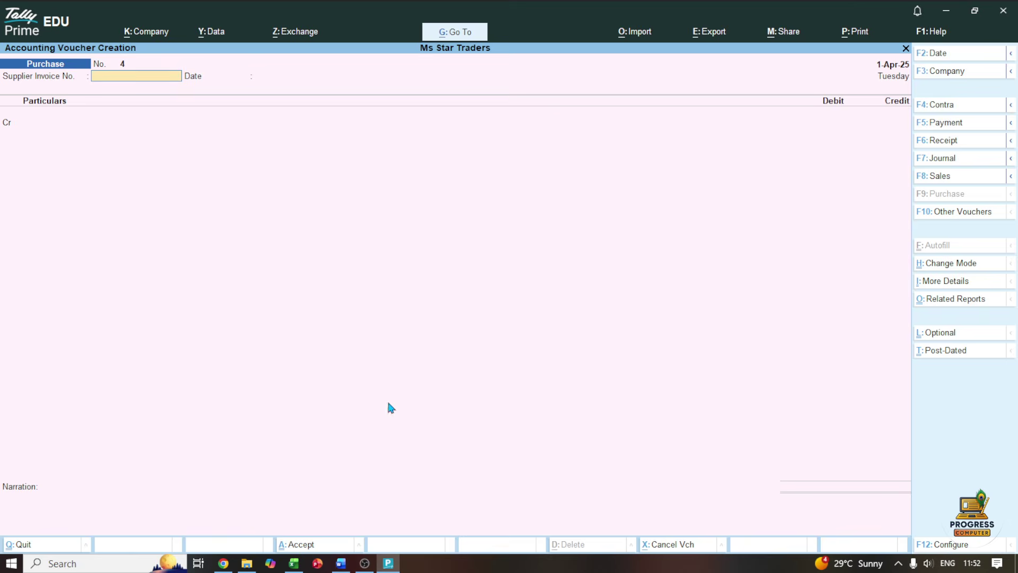
{"action": "left_click", "coordinate": [925, 125]}
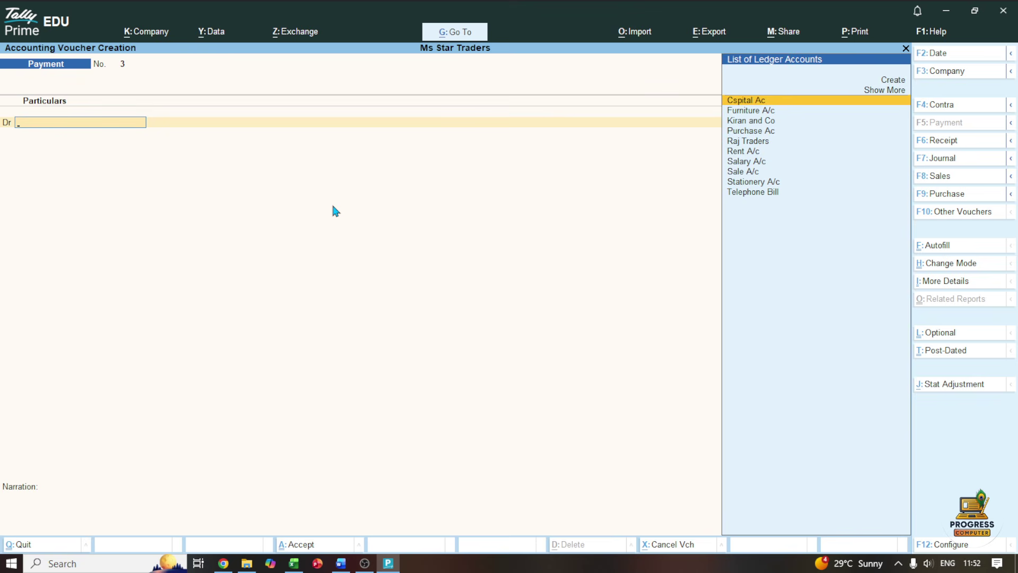
Create a 'Drawings A/c' ledger under Capital Account
{"action": "key", "text": "Up"}
{"action": "key", "text": "Up"}
{"action": "key", "text": "Return"}
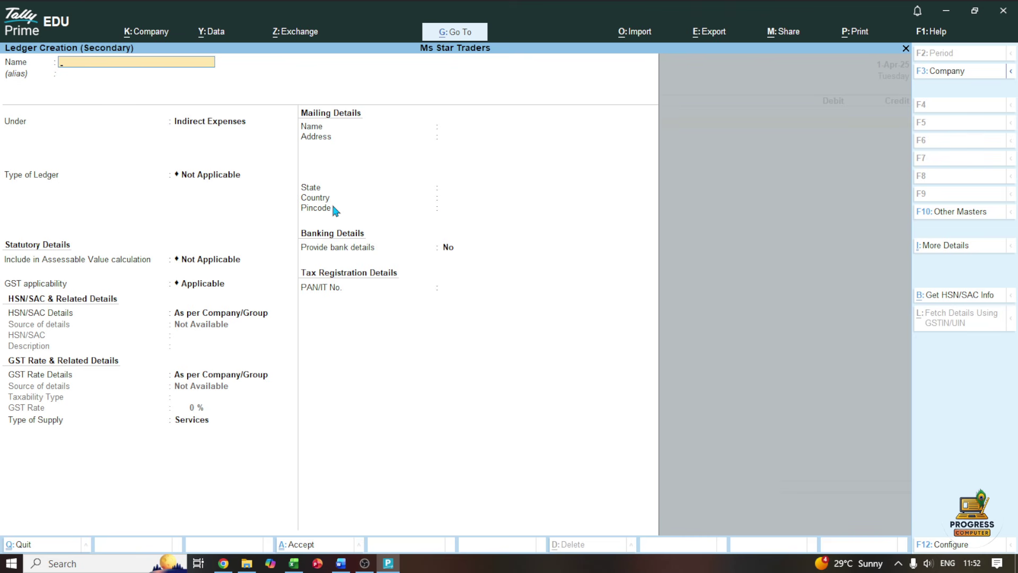
{"action": "type", "text": "Draw"}
{"action": "type", "text": "ingf"}
{"action": "type", "text": "s a/c"}
{"action": "key", "text": "Return"}
{"action": "type", "text": "Capi"}
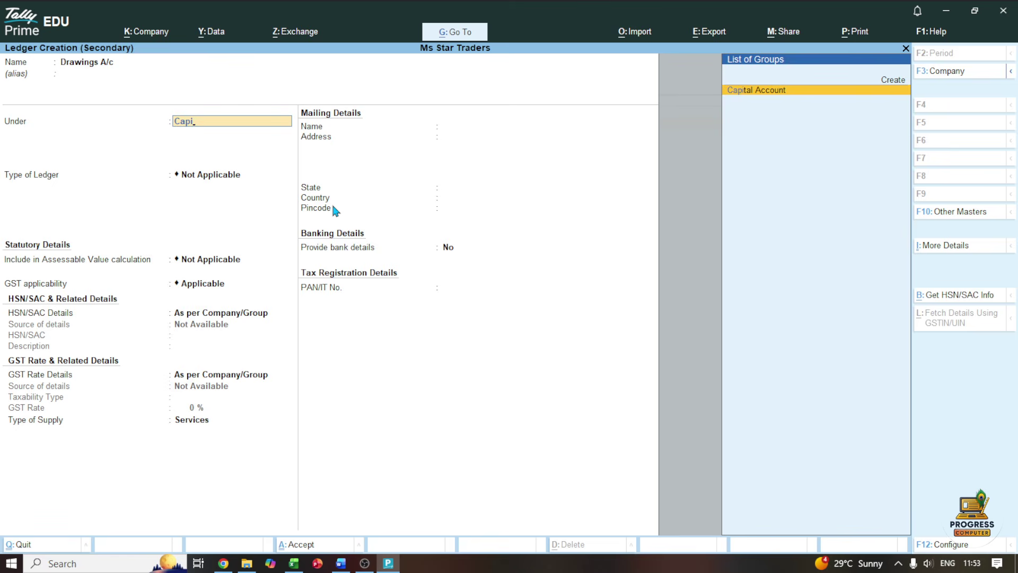
{"action": "key", "text": "Return"}
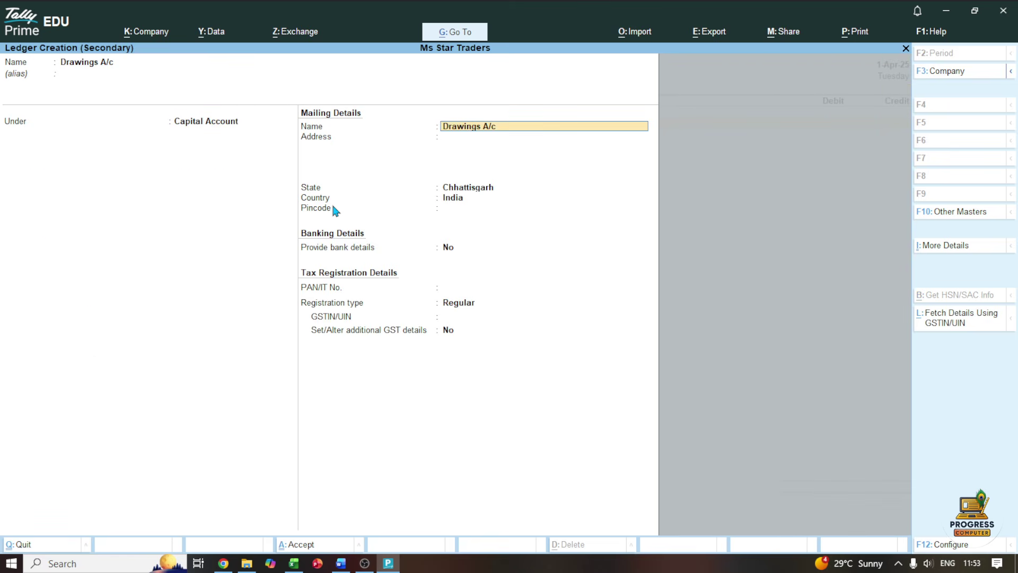
{"action": "key", "text": "ctrl+a"}
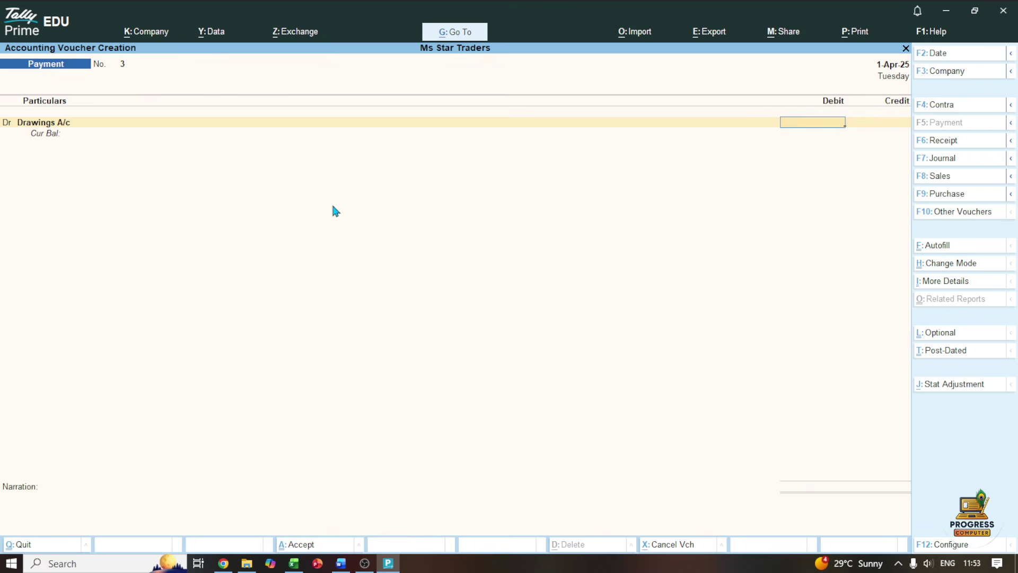
Debit Drawings A/c ₹5,000 against Cash and save Payment No. 3
{"action": "type", "text": "5000"}
{"action": "key", "text": "Return"}
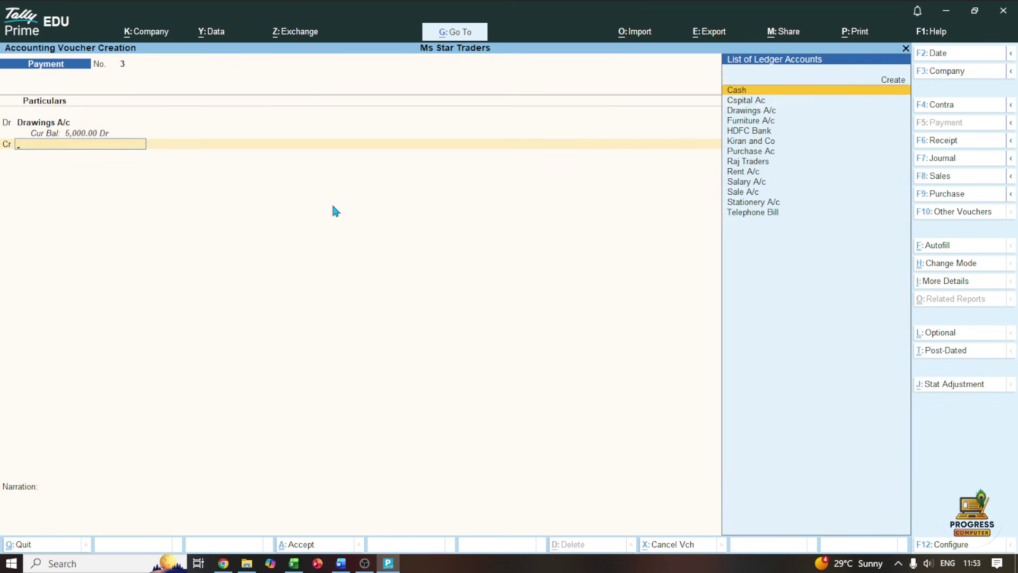
{"action": "key", "text": "Return"}
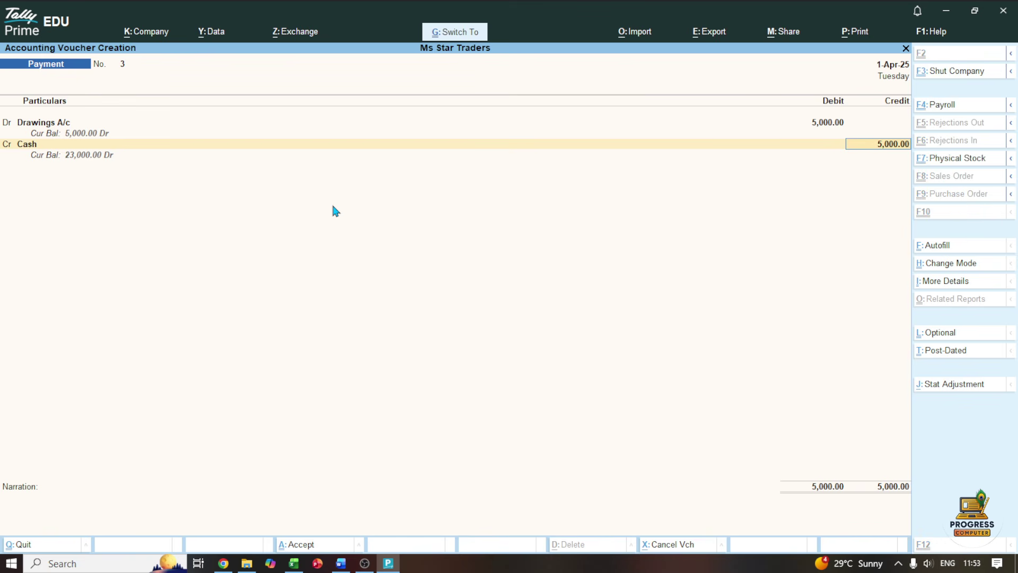
{"action": "key", "text": "ctrl+a"}
{"action": "left_click", "coordinate": [341, 563]}
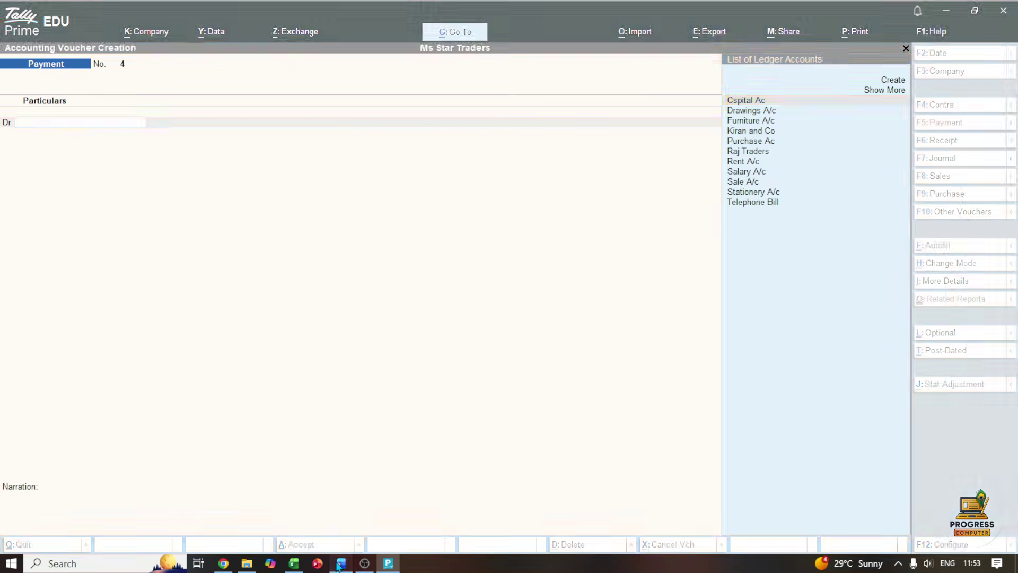
Ink-mark the 15-Apr row, start a Receipt voucher, and name a new ledger 'Commission Rec'
{"action": "mouse_move", "coordinate": [183, 444]}
{"action": "left_mouse_down"}
{"action": "mouse_move", "coordinate": [190, 451]}
{"action": "mouse_move", "coordinate": [215, 430]}
{"action": "mouse_move", "coordinate": [296, 449]}
{"action": "mouse_move", "coordinate": [431, 446]}
{"action": "left_mouse_up"}
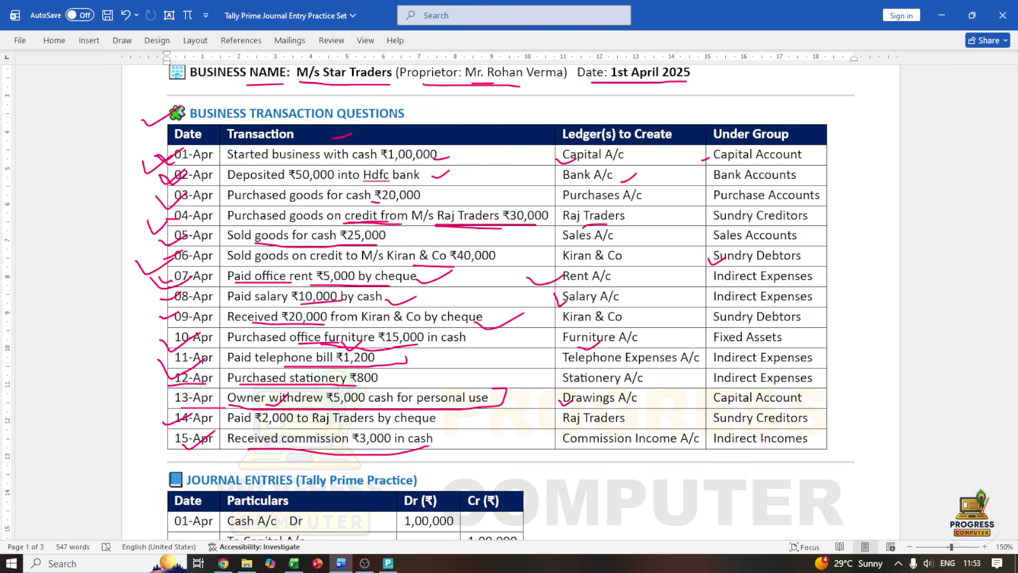
{"action": "left_click", "coordinate": [388, 563]}
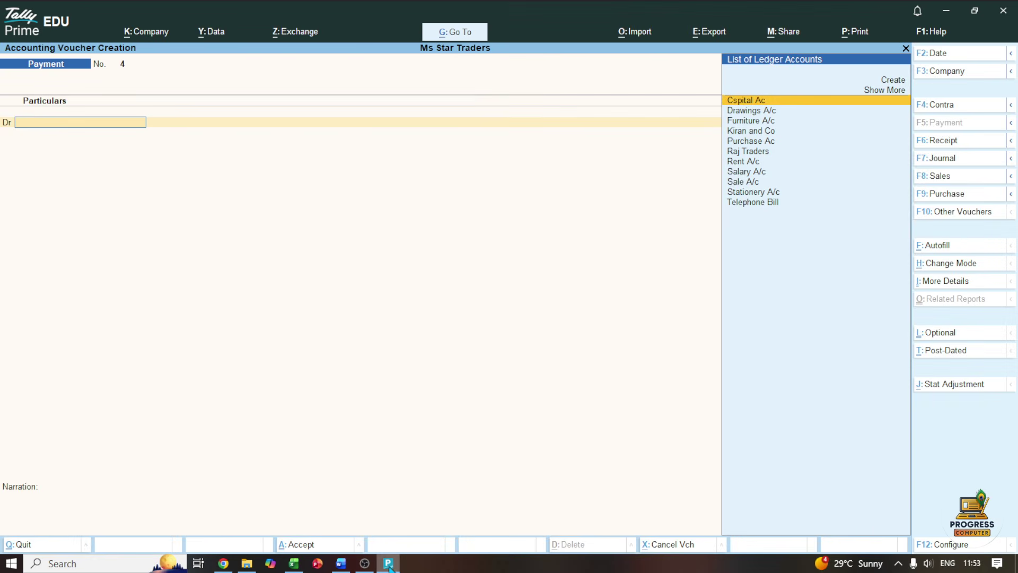
{"action": "left_click", "coordinate": [942, 143]}
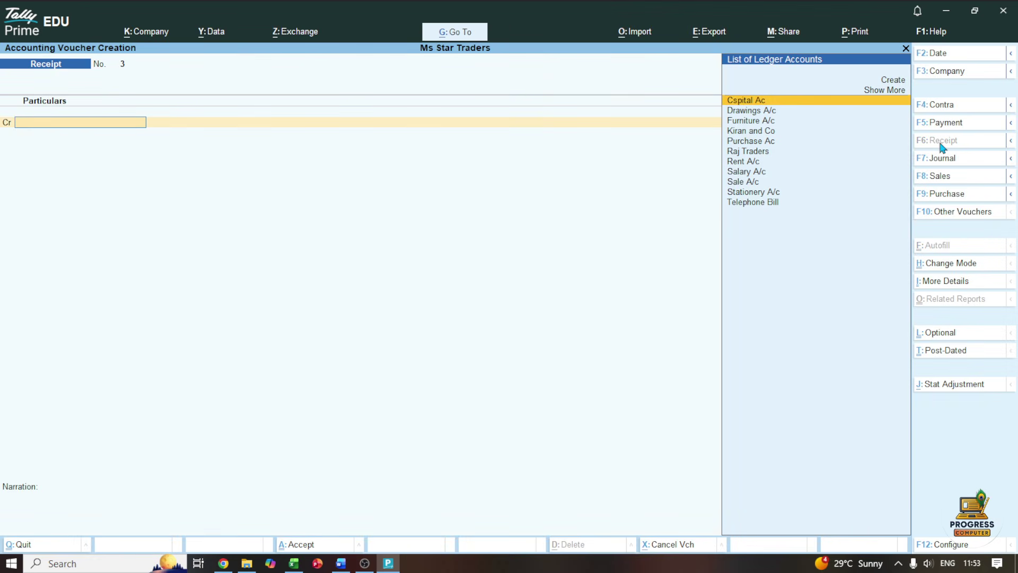
{"action": "key", "text": "Up"}
{"action": "key", "text": "Up"}
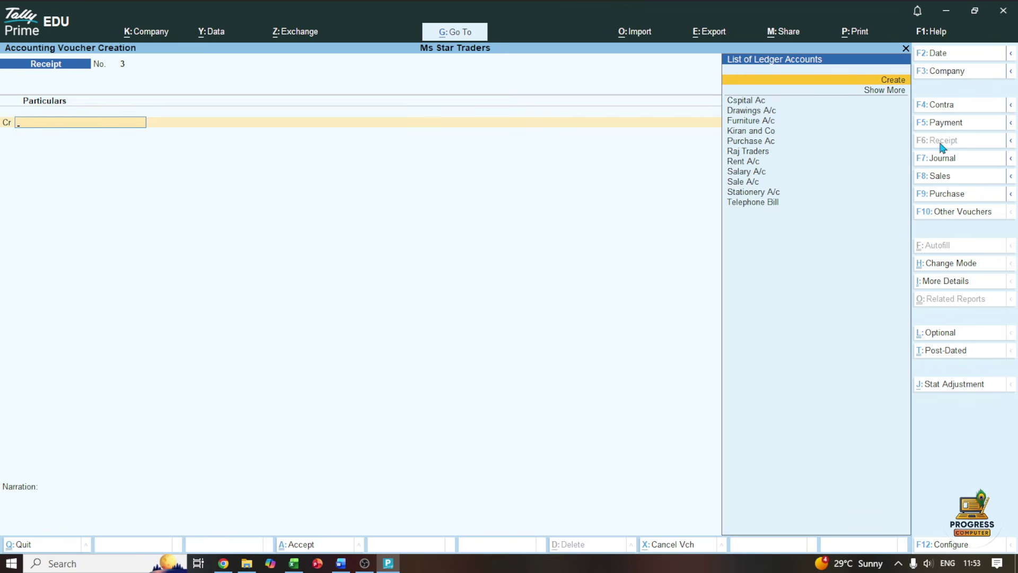
{"action": "key", "text": "Return"}
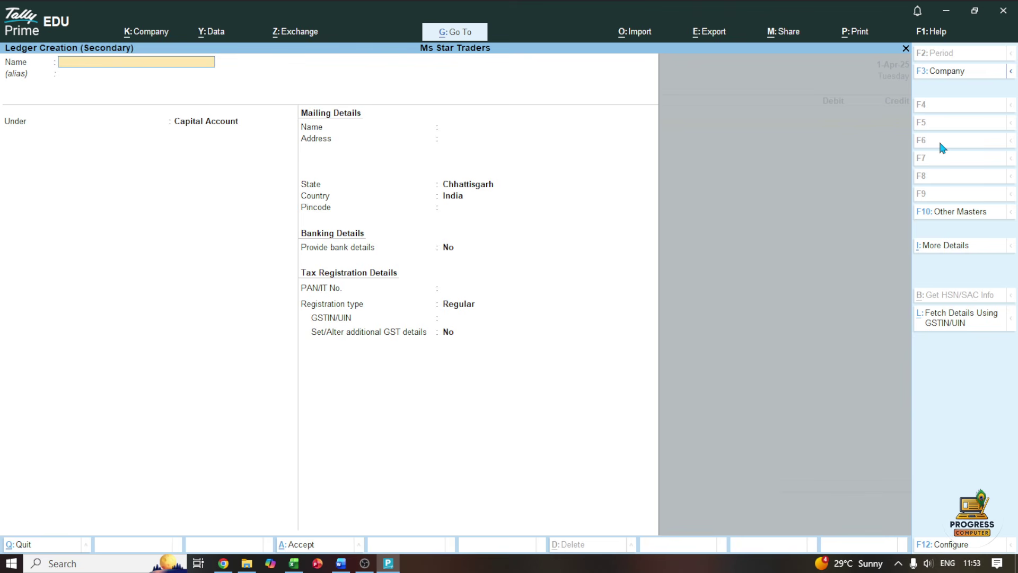
{"action": "type", "text": "Commission Rec"}
Save the Commission Rec ledger under Indirect Incomes
{"action": "key", "text": "Return"}
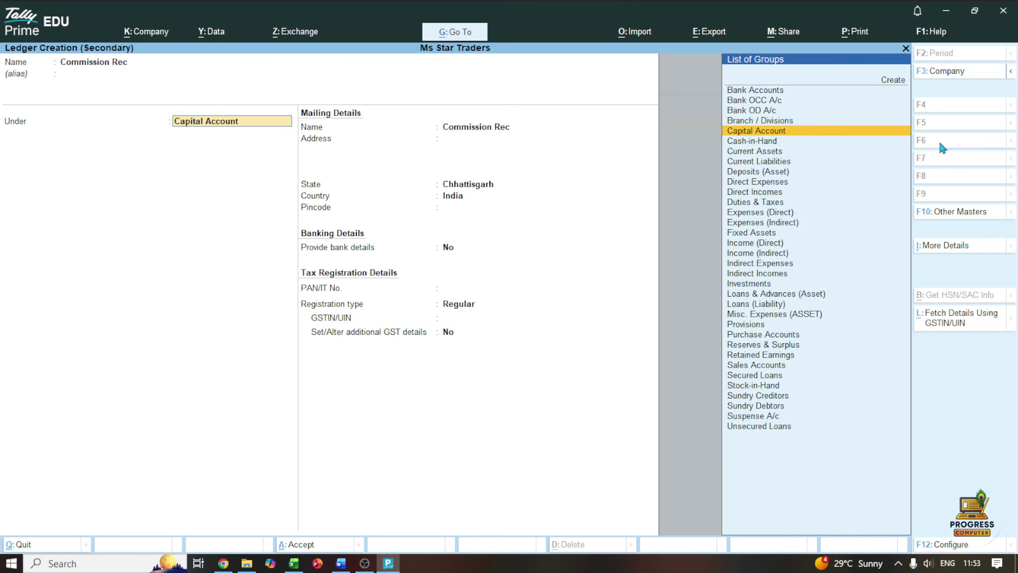
{"action": "type", "text": "i"}
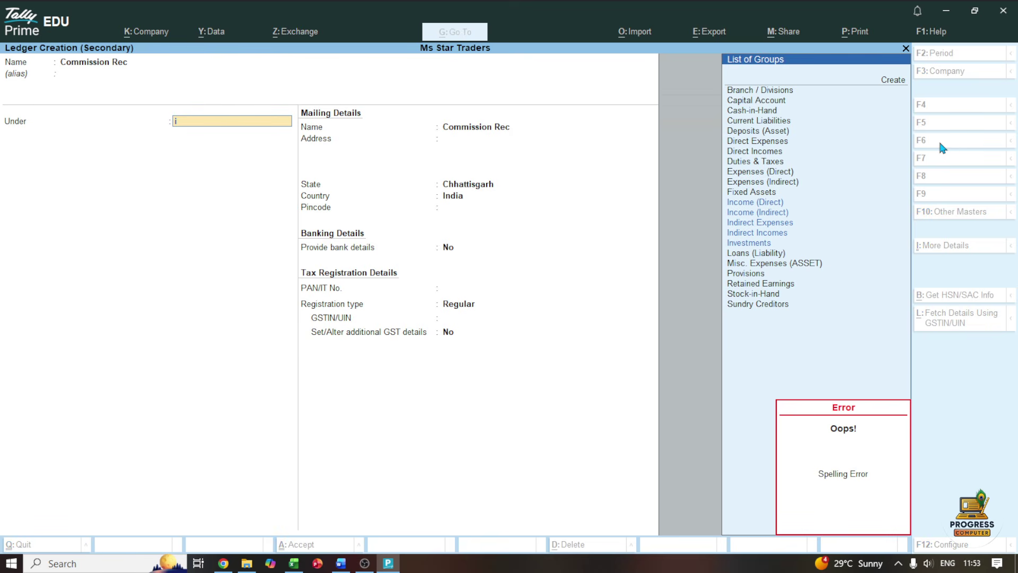
{"action": "type", "text": "n"}
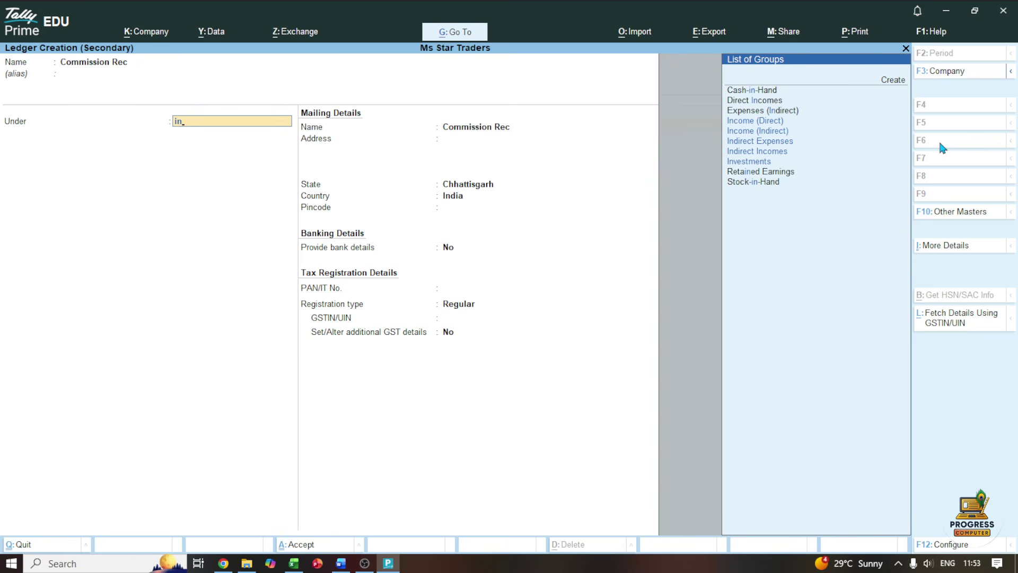
{"action": "key", "text": "Down"}
{"action": "key", "text": "Down"}
{"action": "key", "text": "Down"}
{"action": "key", "text": "Down"}
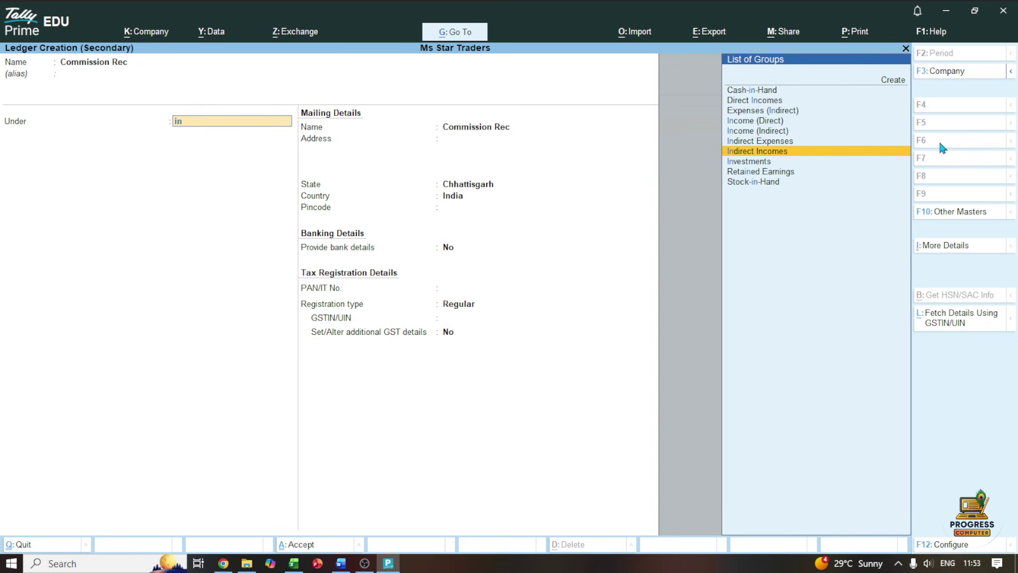
{"action": "key", "text": "Return"}
{"action": "key", "text": "ctrl+a"}
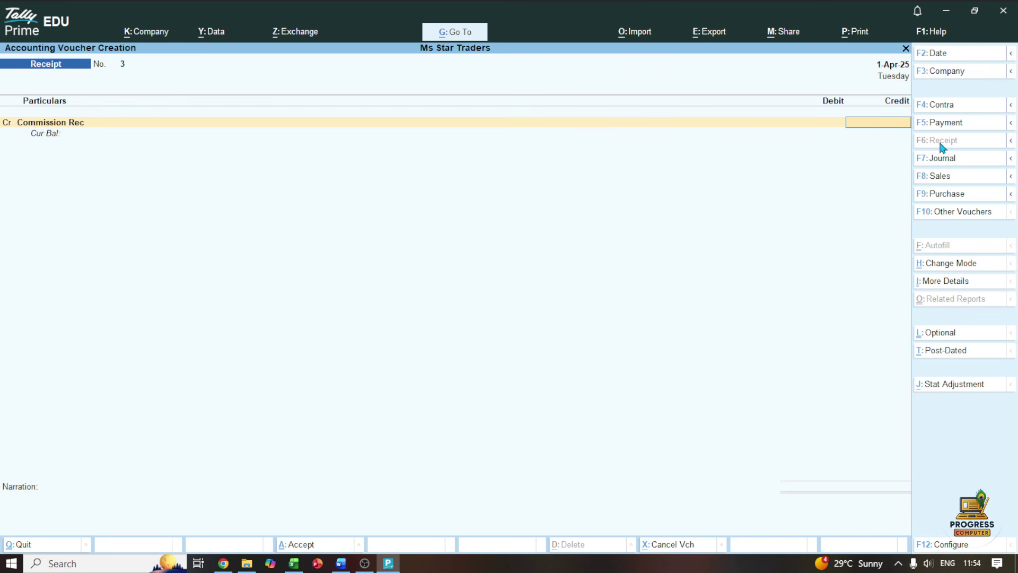
Credit Commission Rec ₹3,000, correcting the initial 2,000 after checking the sheet
{"action": "type", "text": "2000"}
{"action": "key", "text": "Return"}
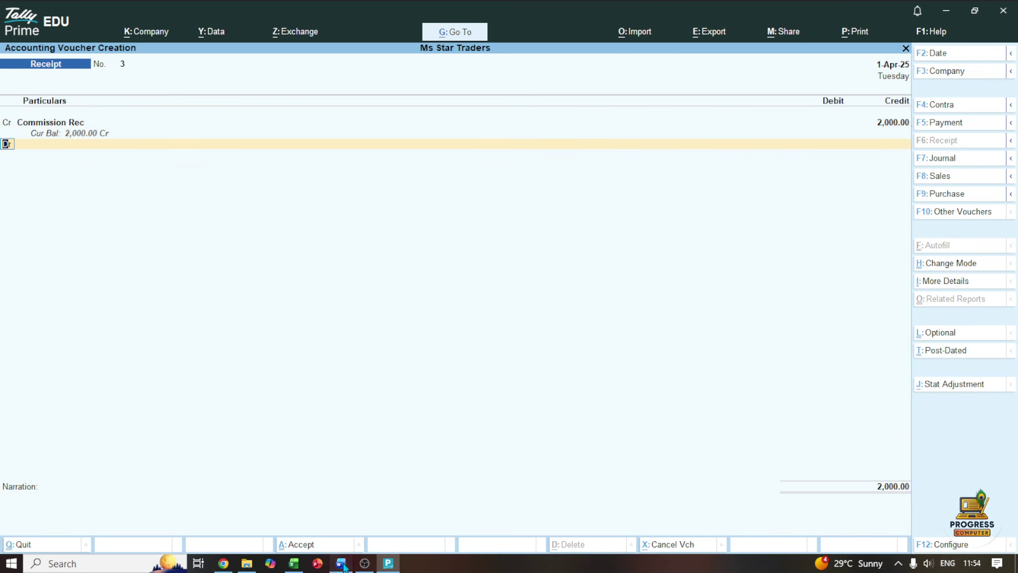
{"action": "left_click", "coordinate": [341, 563]}
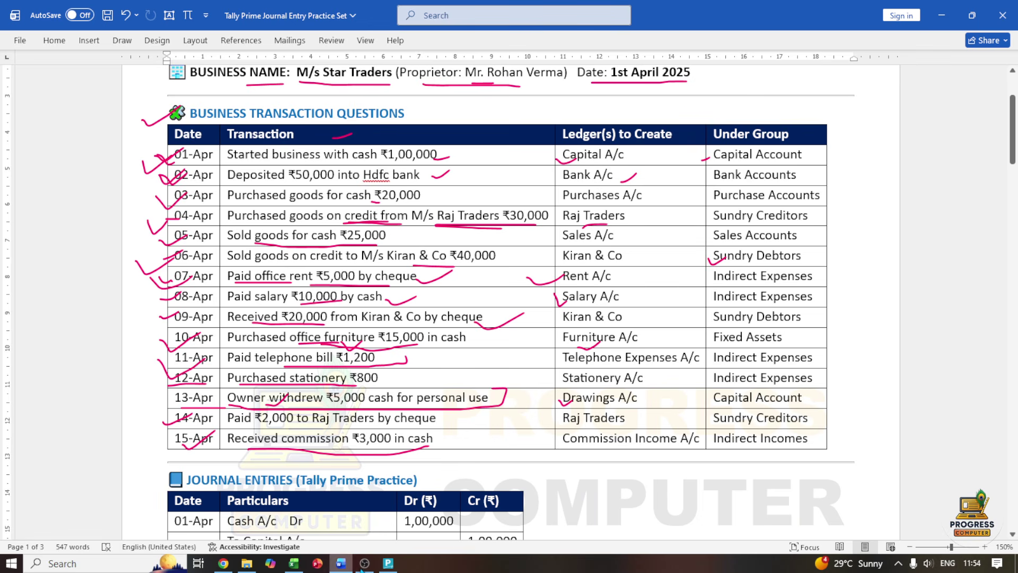
{"action": "left_click", "coordinate": [388, 563]}
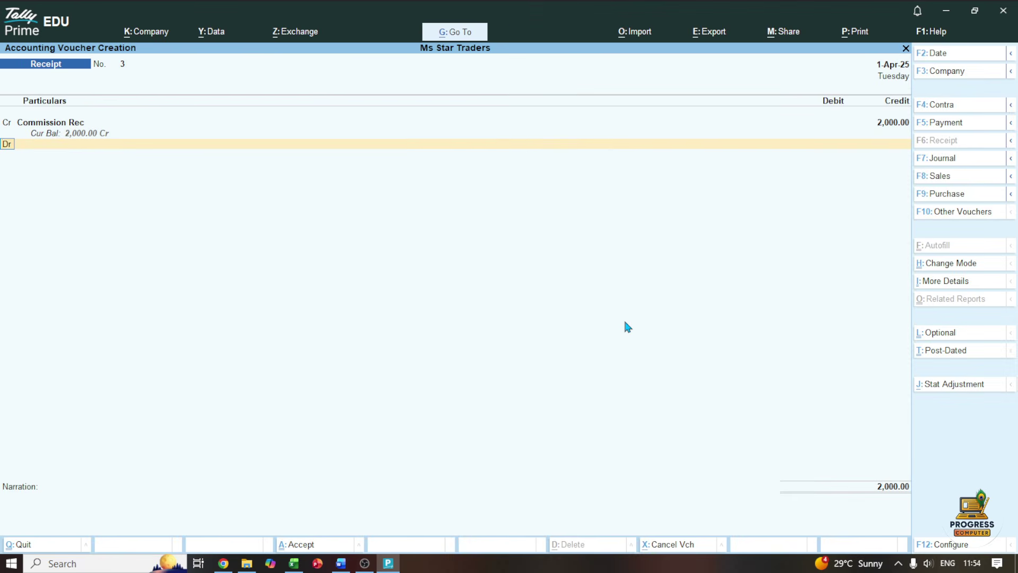
{"action": "key", "text": "BackSpace"}
{"action": "key", "text": "BackSpace"}
{"action": "type", "text": "300"}
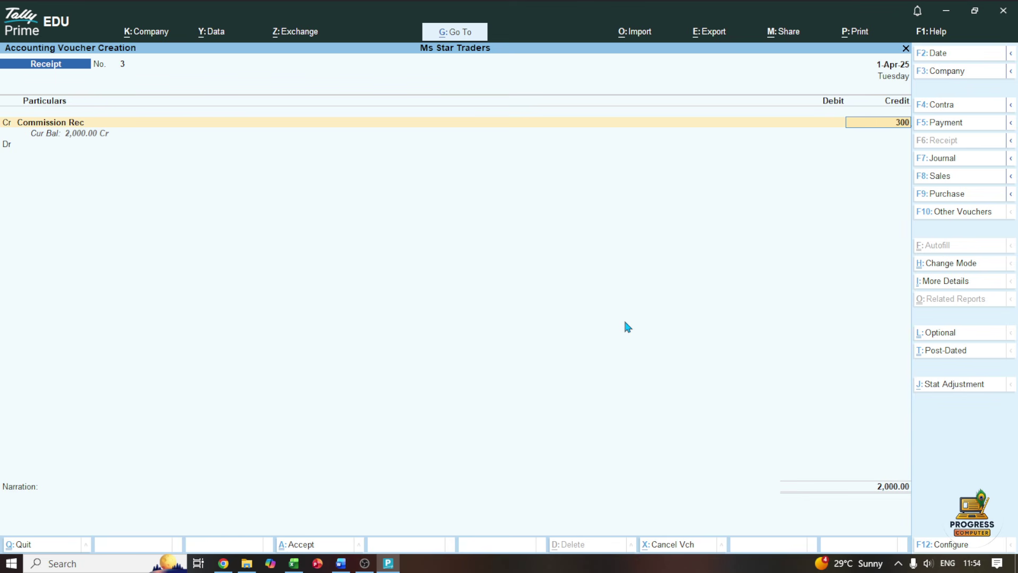
{"action": "type", "text": "0"}
{"action": "key", "text": "Return"}
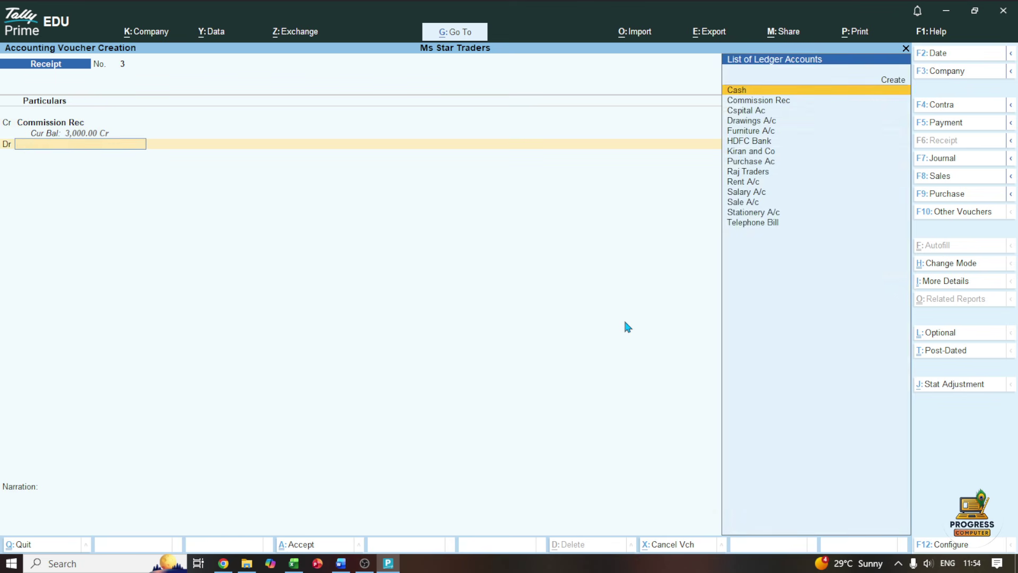
Debit Cash ₹3,000, save Receipt No. 3, and exit voucher entry
{"action": "key", "text": "Return"}
{"action": "key", "text": "ctrl"}
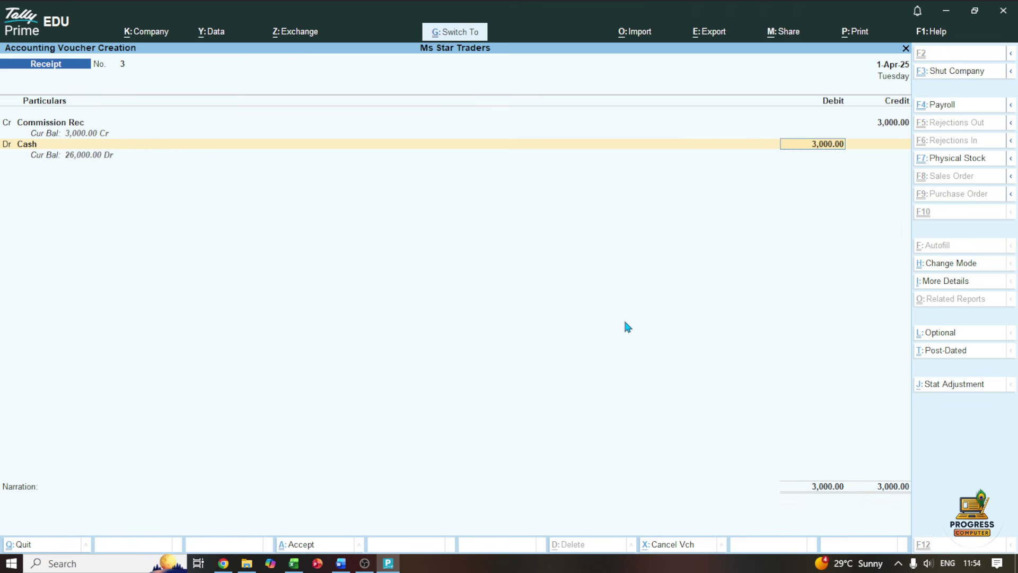
{"action": "key", "text": "ctrl+a"}
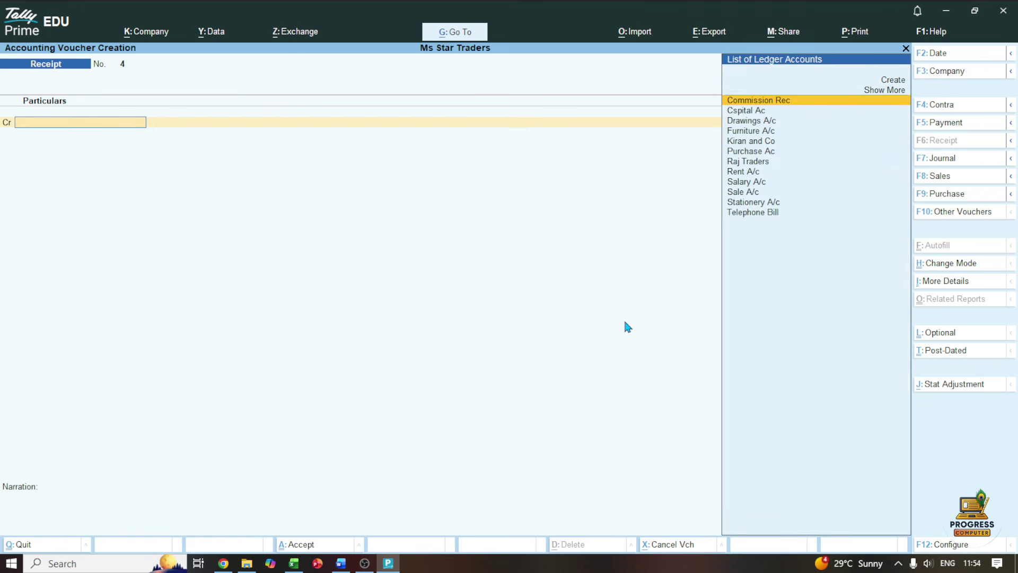
{"action": "key", "text": "Escape"}
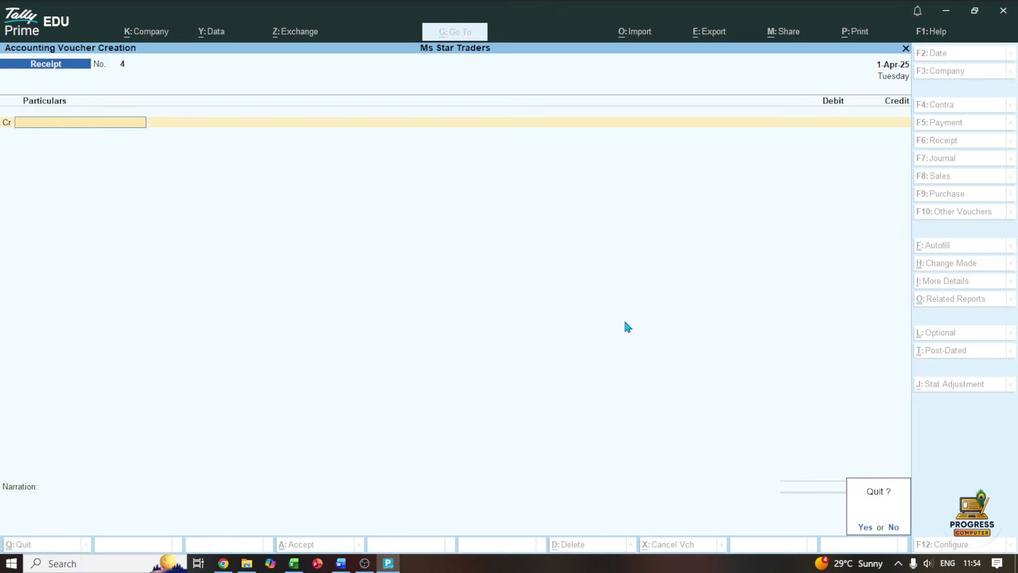
{"action": "key", "text": "Return"}
Open the Day Book and switch it to detailed view showing every voucher's ledger lines
{"action": "key", "text": "Down"}
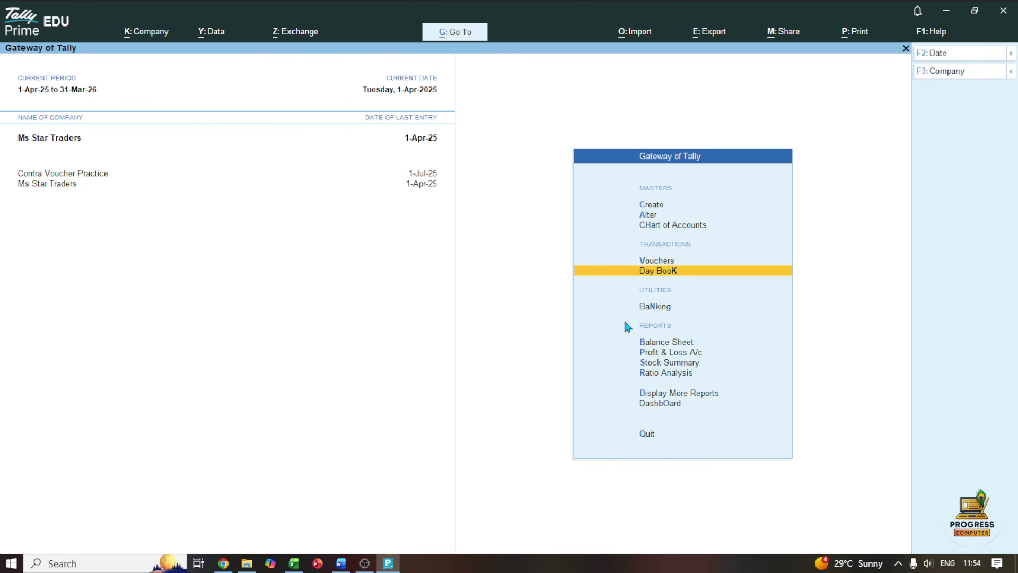
{"action": "key", "text": "Return"}
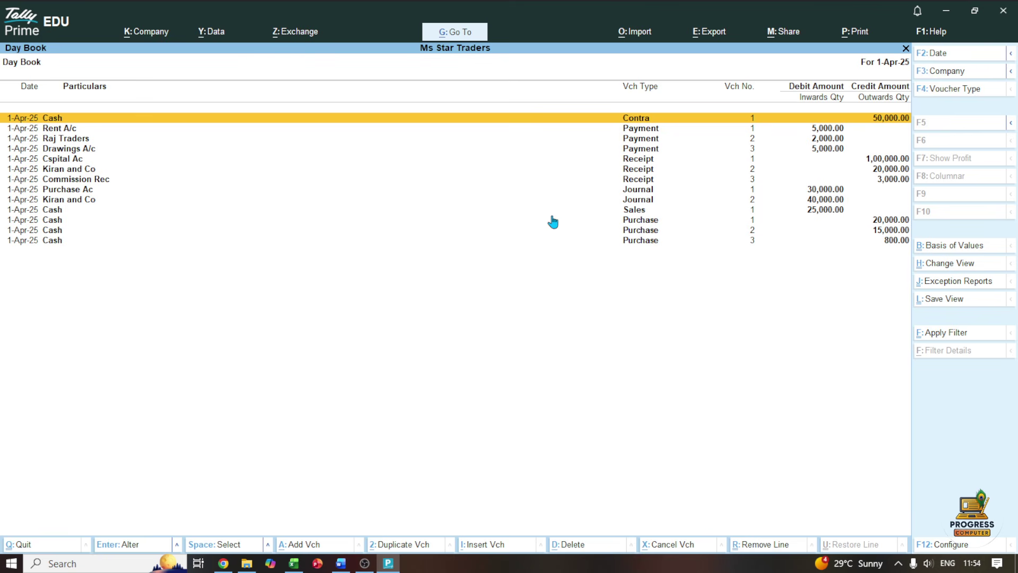
{"action": "key", "text": "alt"}
{"action": "key", "text": "alt+F5"}
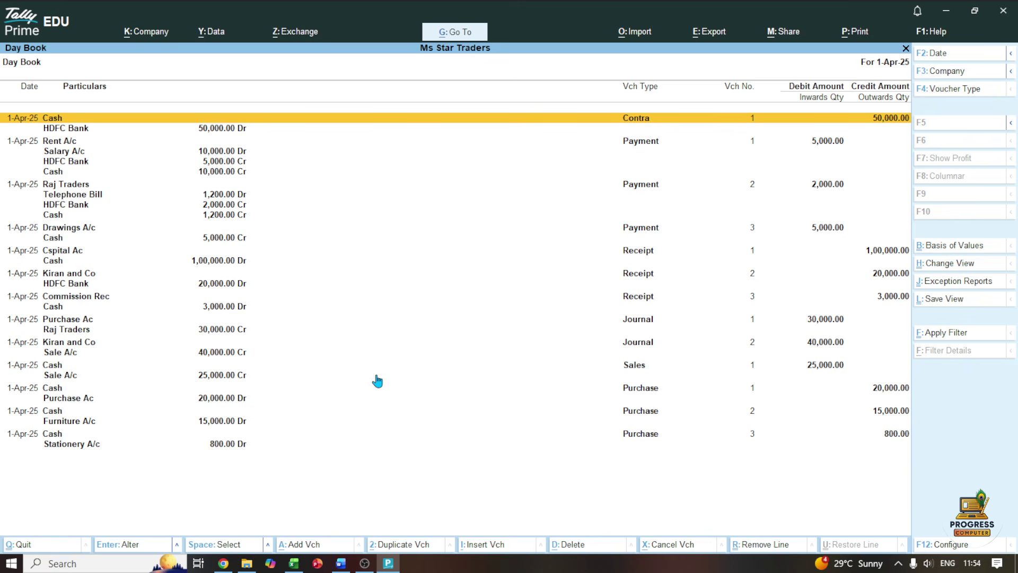
Snip the whole detailed Day Book screen and bring up the Word practice sheet
{"action": "key", "text": "super+shift+s"}
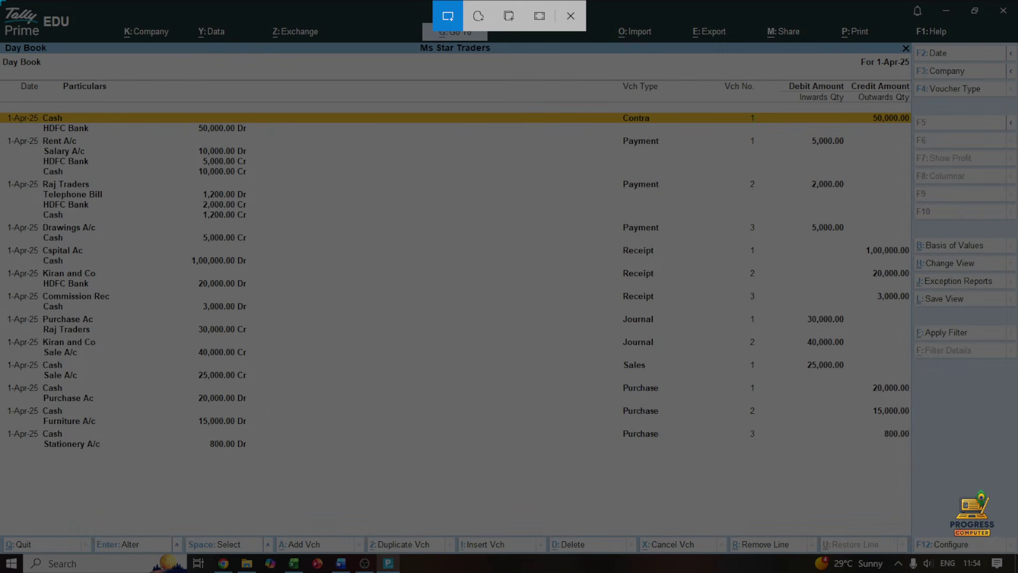
{"action": "mouse_move", "coordinate": [2, 2]}
{"action": "left_mouse_down"}
{"action": "mouse_move", "coordinate": [8, 54]}
{"action": "mouse_move", "coordinate": [201, 470]}
{"action": "mouse_move", "coordinate": [523, 502]}
{"action": "mouse_move", "coordinate": [943, 506]}
{"action": "mouse_move", "coordinate": [1015, 486]}
{"action": "left_mouse_up"}
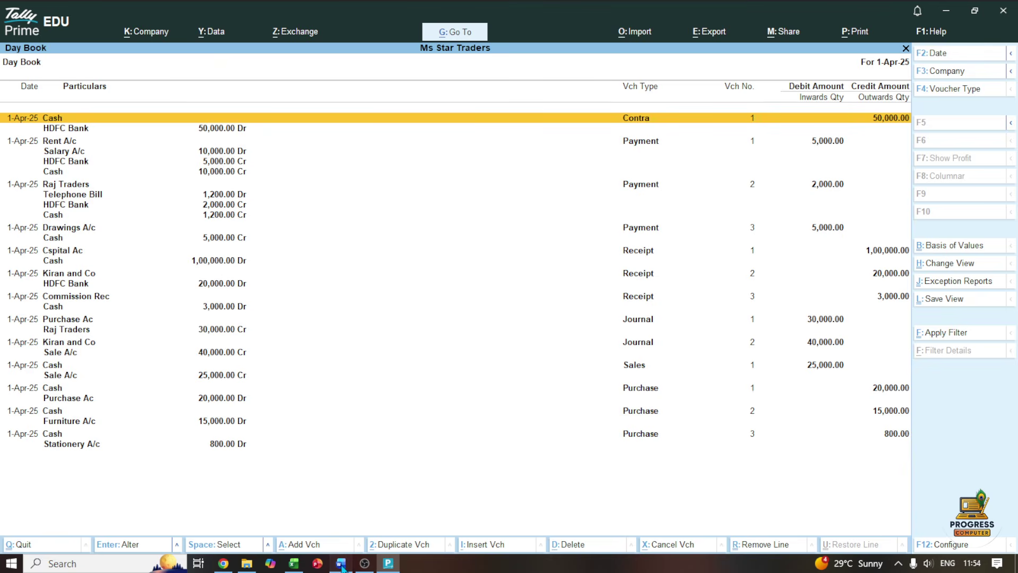
{"action": "left_click", "coordinate": [341, 563]}
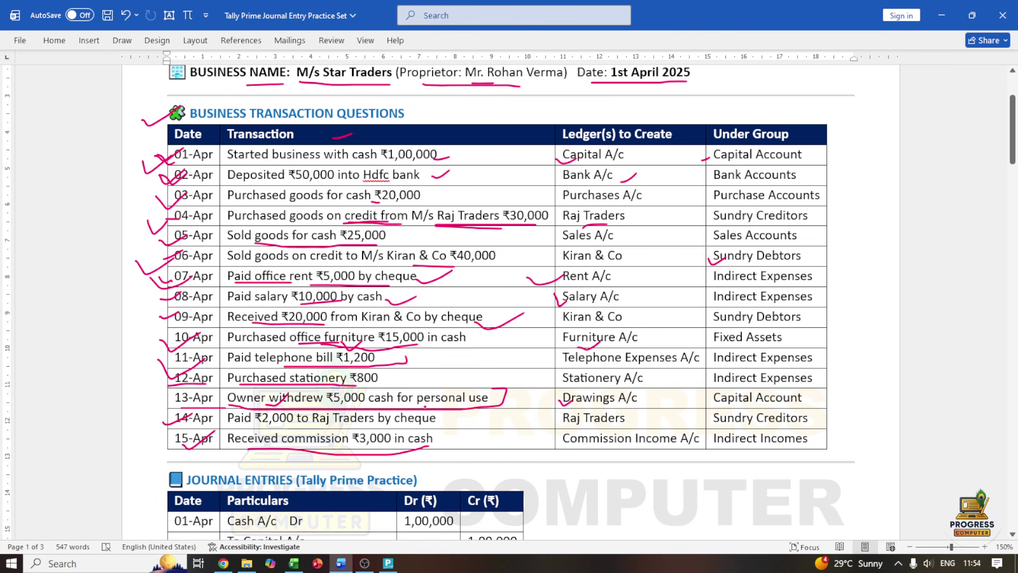
Add blank lines below the Trial Balance line until a new page 4 begins
{"action": "left_click_drag", "start_coordinate": [1012, 130], "coordinate": [1012, 457]}
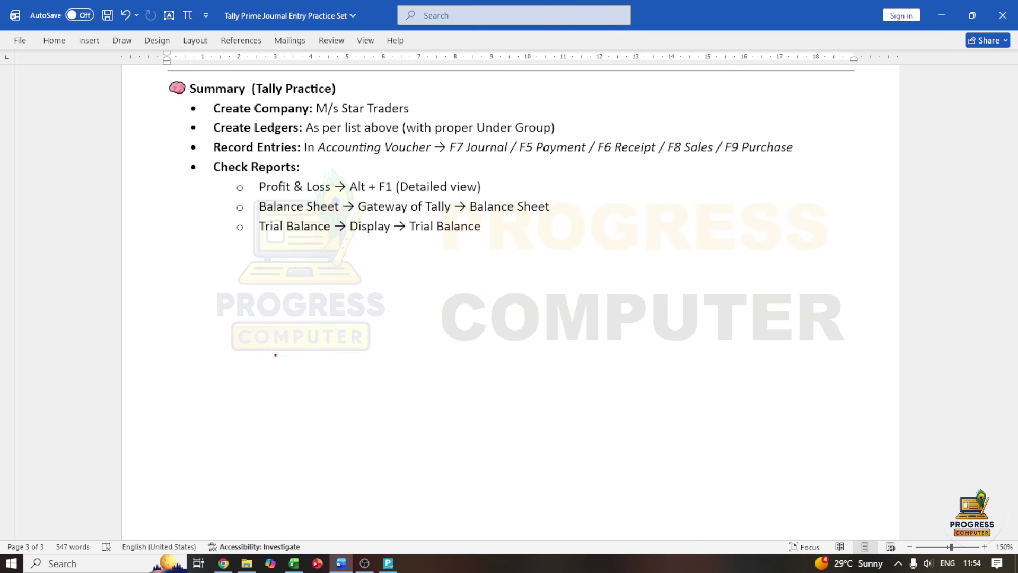
{"action": "left_click", "coordinate": [269, 370]}
{"action": "key", "text": "Return"}
{"action": "key", "text": "Return"}
{"action": "key", "text": "Return"}
{"action": "key", "text": "Return"}
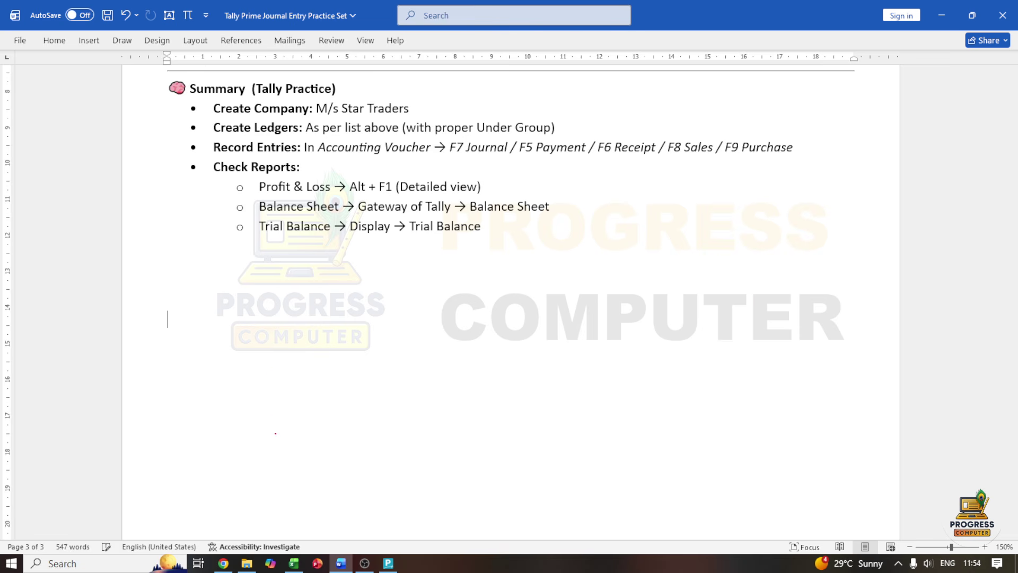
{"action": "key", "text": "Return"}
{"action": "key", "text": "Return"}
{"action": "key", "text": "Return"}
{"action": "key", "text": "Return"}
{"action": "key", "text": "Return"}
{"action": "key", "text": "Return"}
{"action": "key", "text": "Return"}
{"action": "key", "text": "Return"}
{"action": "key", "text": "Return"}
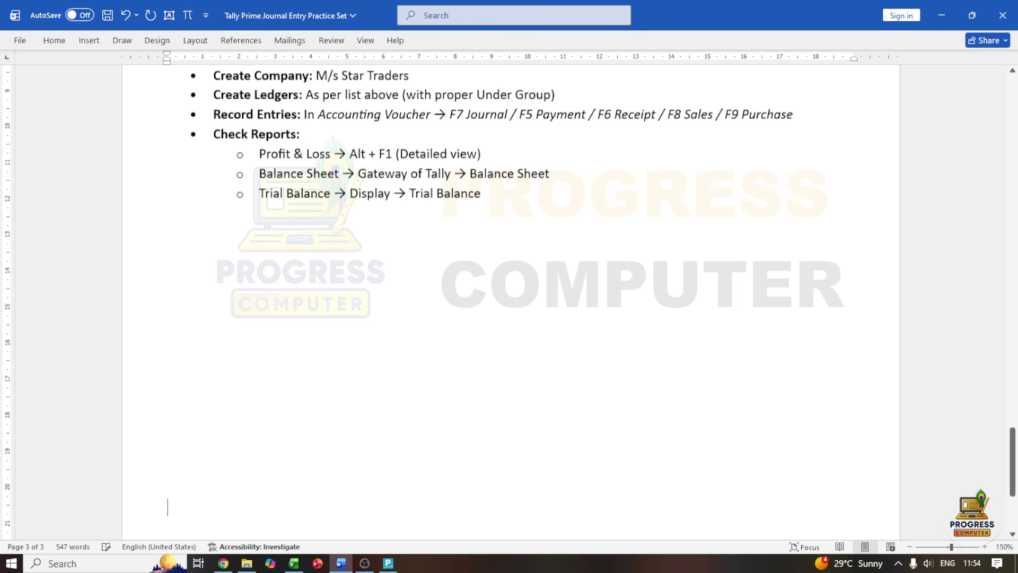
{"action": "key", "text": "Return"}
{"action": "key", "text": "Return"}
{"action": "key", "text": "Return"}
{"action": "key", "text": "Return"}
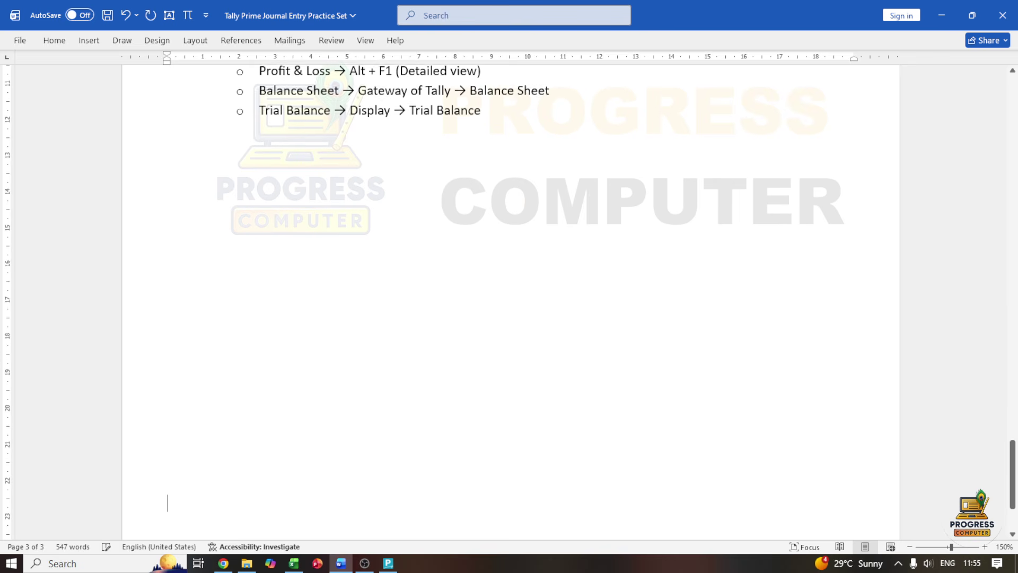
{"action": "key", "text": "Return"}
{"action": "key", "text": "Return"}
{"action": "key", "text": "Return"}
{"action": "key", "text": "Return"}
{"action": "key", "text": "Return"}
{"action": "key", "text": "Return"}
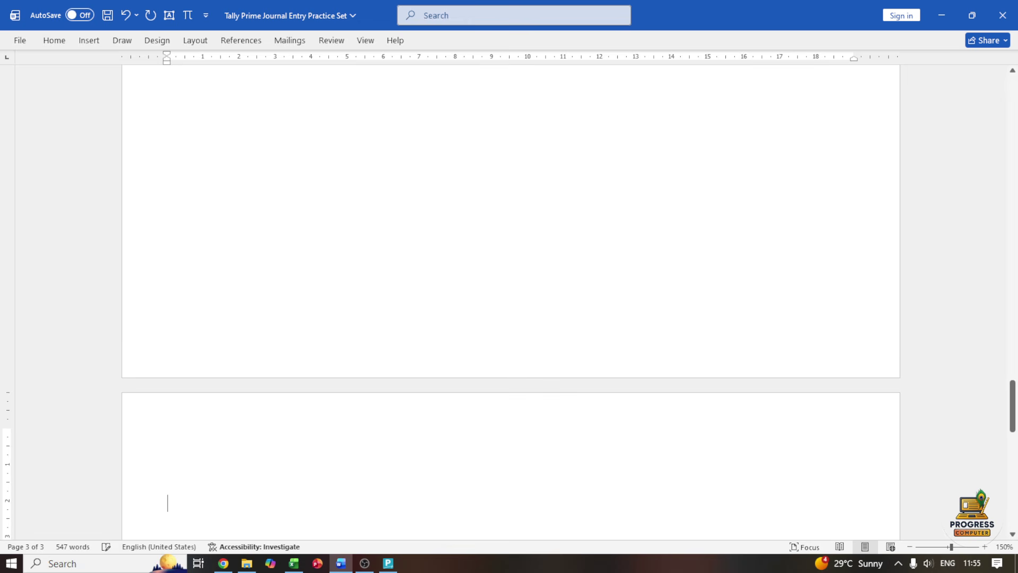
{"action": "key", "text": "Return"}
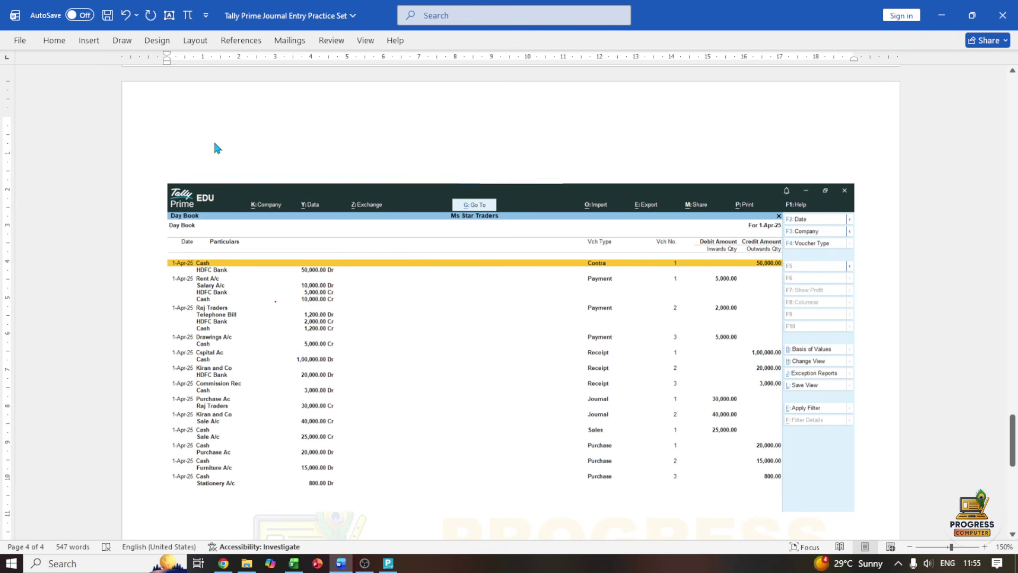
Add a 'daybook' heading with the Day Book picture and blank lines below it
{"action": "type", "text": "day"}
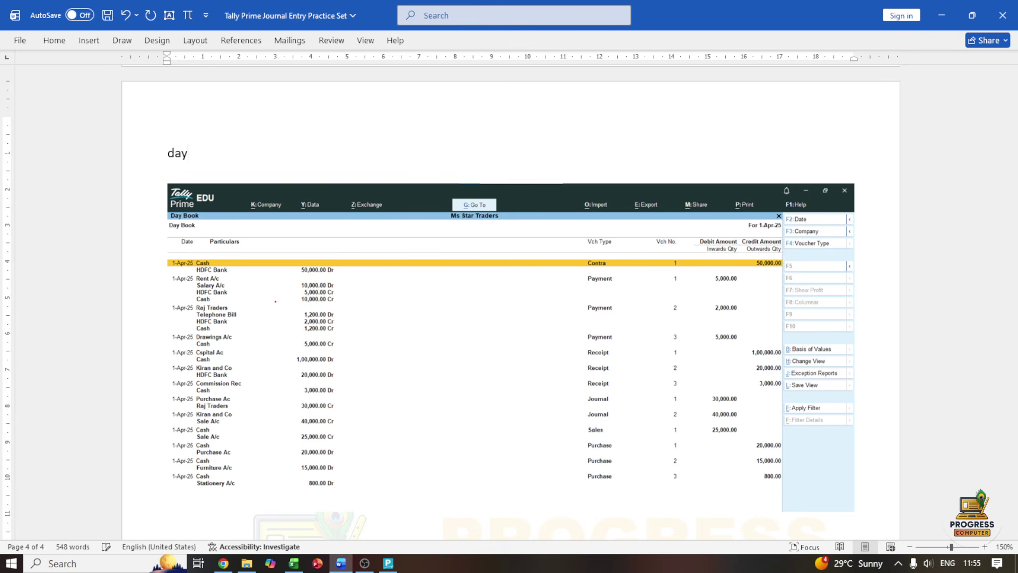
{"action": "type", "text": "book"}
{"action": "scroll", "coordinate": [345, 170], "scroll_direction": "down", "scroll_amount": 3}
{"action": "left_click", "coordinate": [236, 389]}
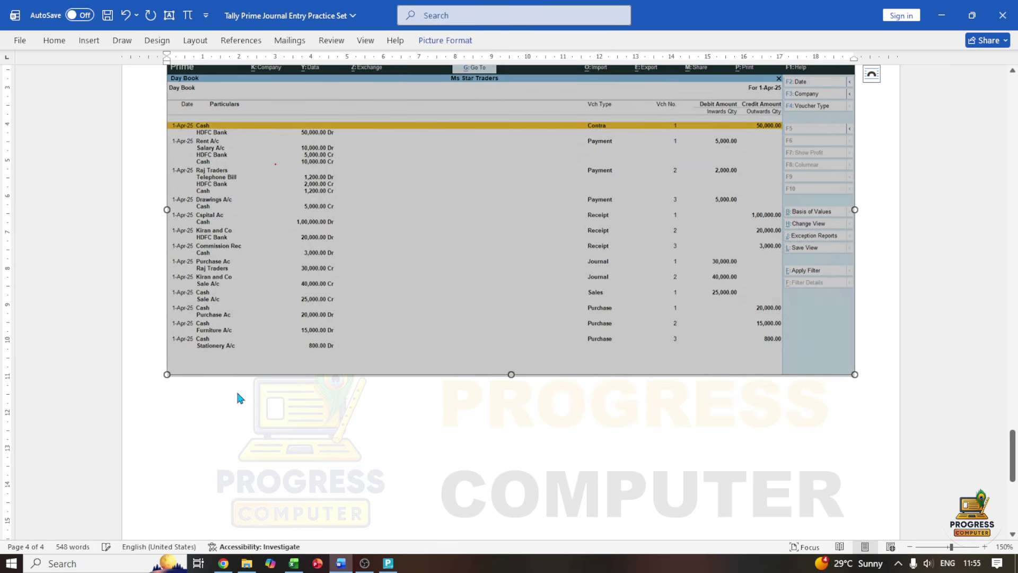
{"action": "left_click", "coordinate": [878, 359]}
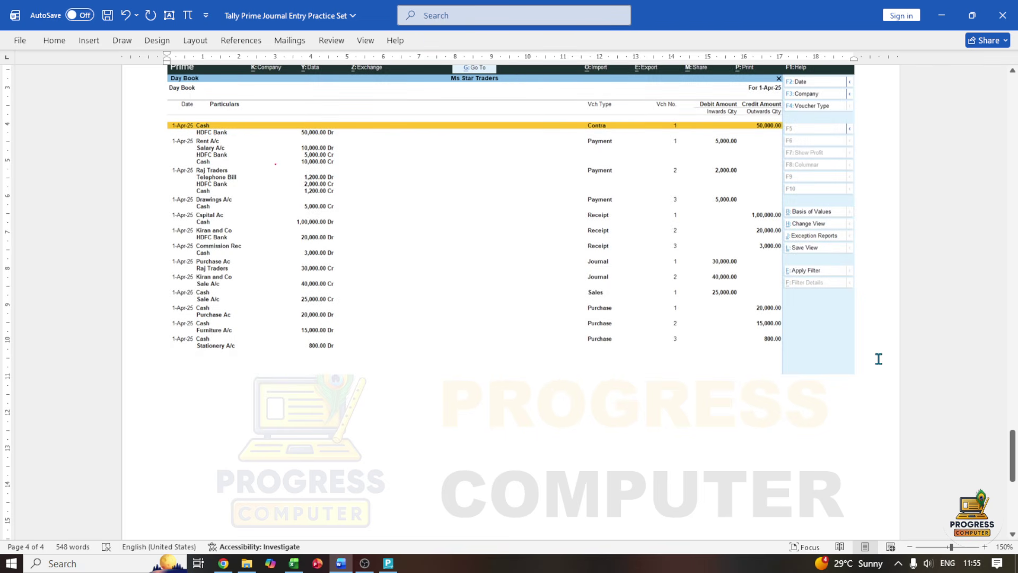
{"action": "key", "text": "Return"}
{"action": "key", "text": "Return"}
{"action": "key", "text": "Return"}
{"action": "key", "text": "Return"}
{"action": "key", "text": "Return"}
{"action": "key", "text": "Return"}
{"action": "key", "text": "Return"}
{"action": "key", "text": "Return"}
{"action": "key", "text": "Return"}
{"action": "key", "text": "Return"}
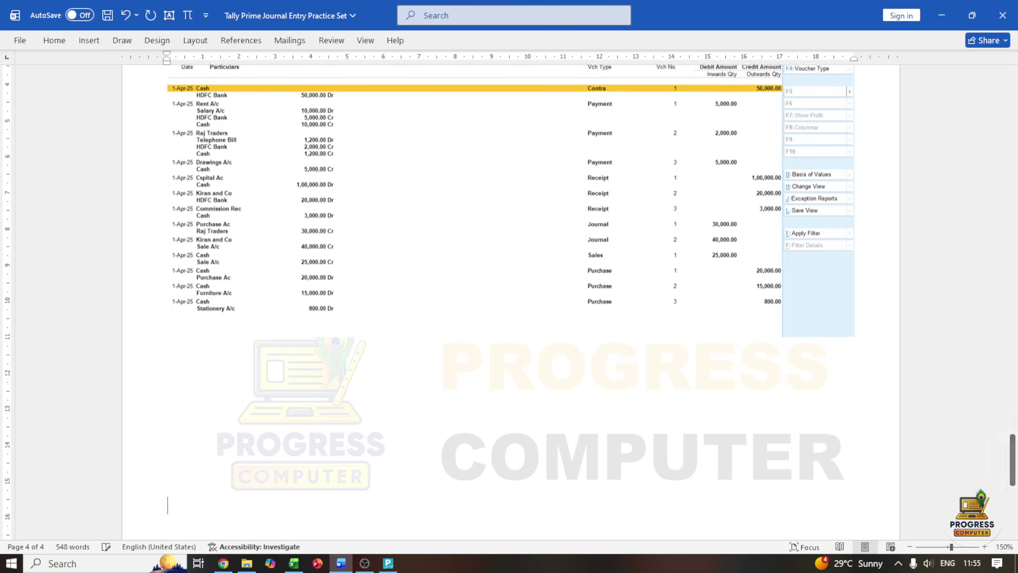
{"action": "key", "text": "Return"}
{"action": "key", "text": "Return"}
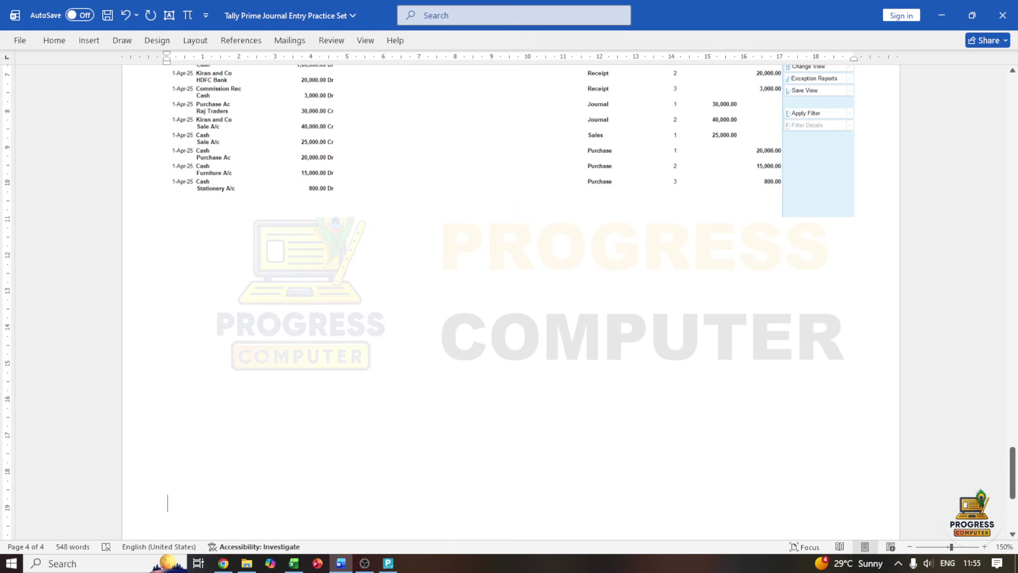
{"action": "key", "text": "Return"}
{"action": "key", "text": "Return"}
{"action": "key", "text": "Return"}
{"action": "key", "text": "Return"}
{"action": "key", "text": "Return"}
{"action": "key", "text": "Return"}
{"action": "key", "text": "Return"}
{"action": "key", "text": "Return"}
{"action": "key", "text": "Return"}
{"action": "key", "text": "Return"}
{"action": "key", "text": "Return"}
{"action": "key", "text": "Return"}
{"action": "key", "text": "Return"}
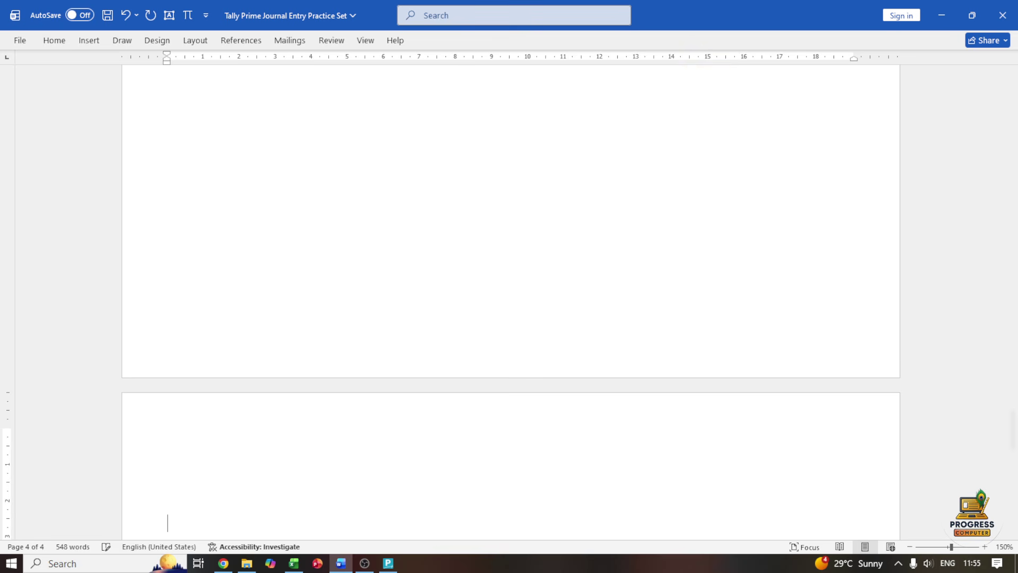
{"action": "scroll", "coordinate": [880, 373], "scroll_direction": "up", "scroll_amount": 12}
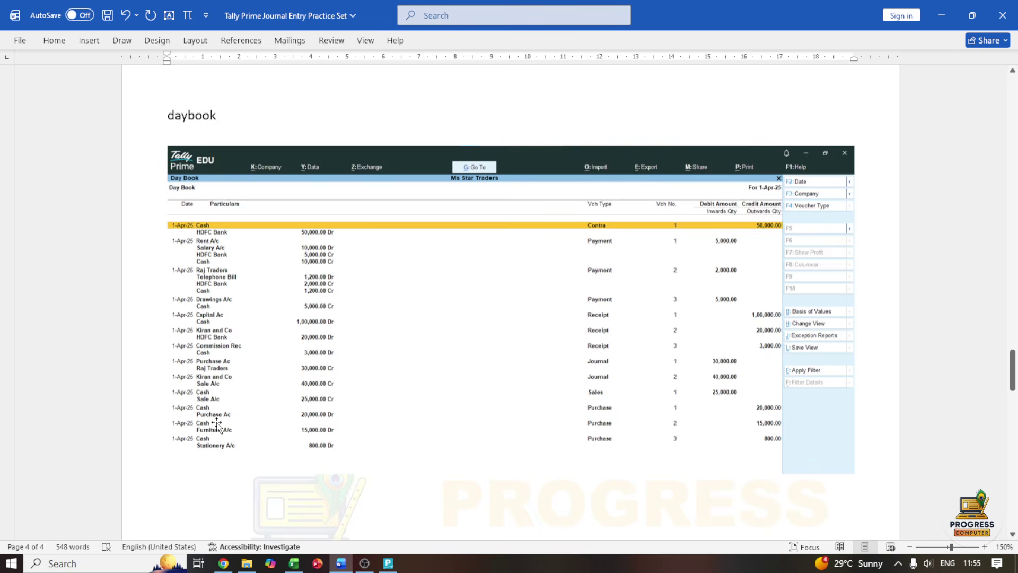
{"action": "left_click", "coordinate": [388, 563]}
Open Ms Star Traders' Balance Sheet in detailed view, totalling 1,24,000.00 on both sides
{"action": "key", "text": "Escape"}
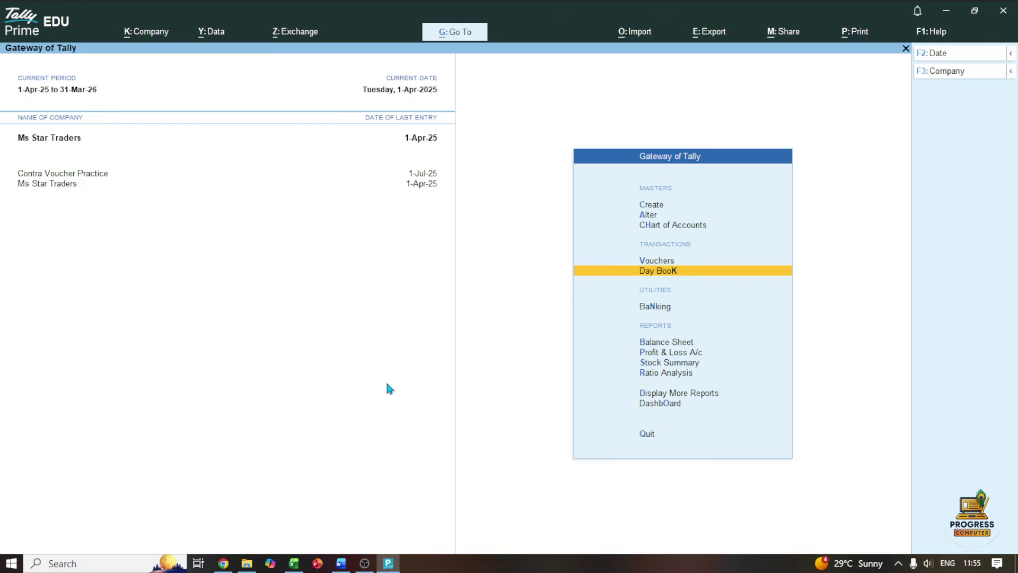
{"action": "key", "text": "Escape"}
{"action": "key", "text": "Escape"}
{"action": "key", "text": "Down"}
{"action": "key", "text": "Down"}
{"action": "key", "text": "Down"}
{"action": "key", "text": "Down"}
{"action": "key", "text": "Down"}
{"action": "key", "text": "Down"}
{"action": "key", "text": "Down"}
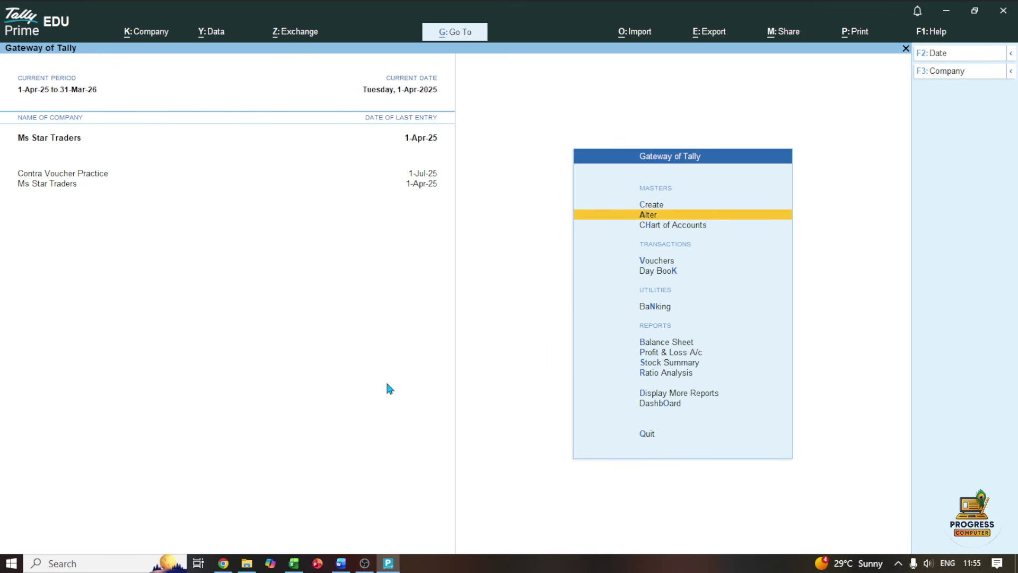
{"action": "key", "text": "Up"}
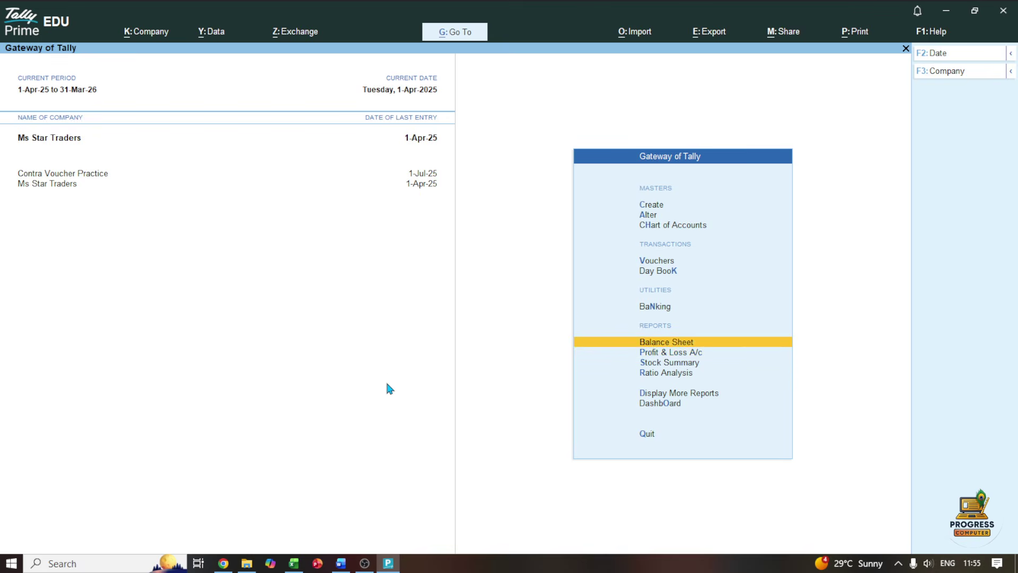
{"action": "key", "text": "Return"}
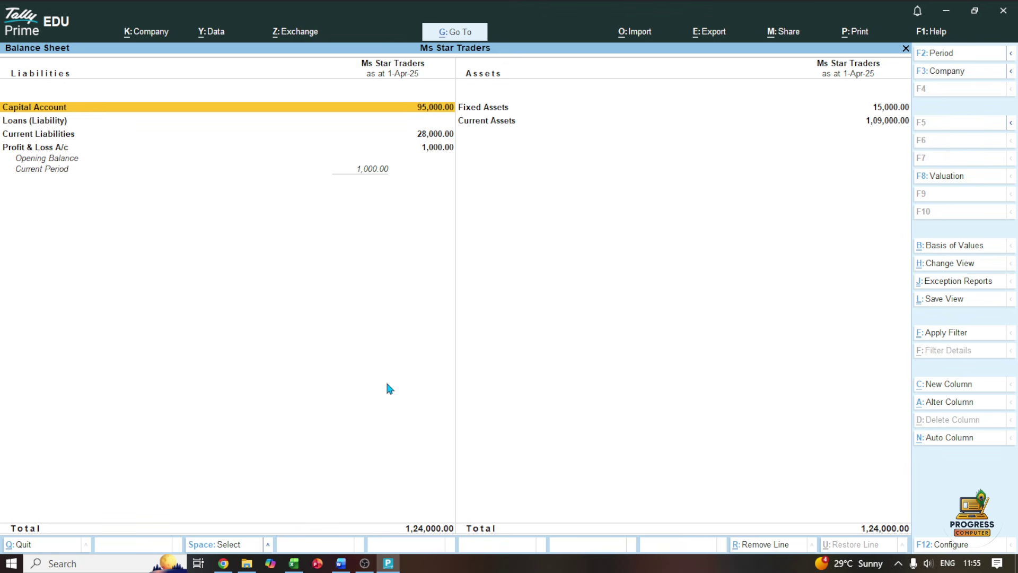
{"action": "key", "text": "alt+F5"}
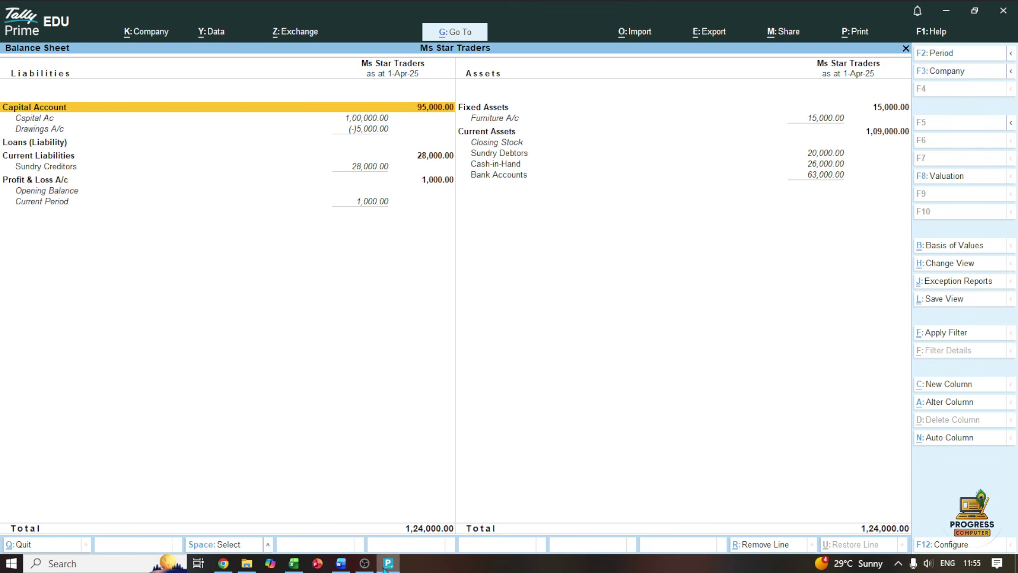
Add a 'balancesheet' heading and paste the Balance Sheet screenshot beneath it
{"action": "left_click", "coordinate": [344, 564]}
{"action": "scroll", "coordinate": [393, 443], "scroll_direction": "down", "scroll_amount": 5}
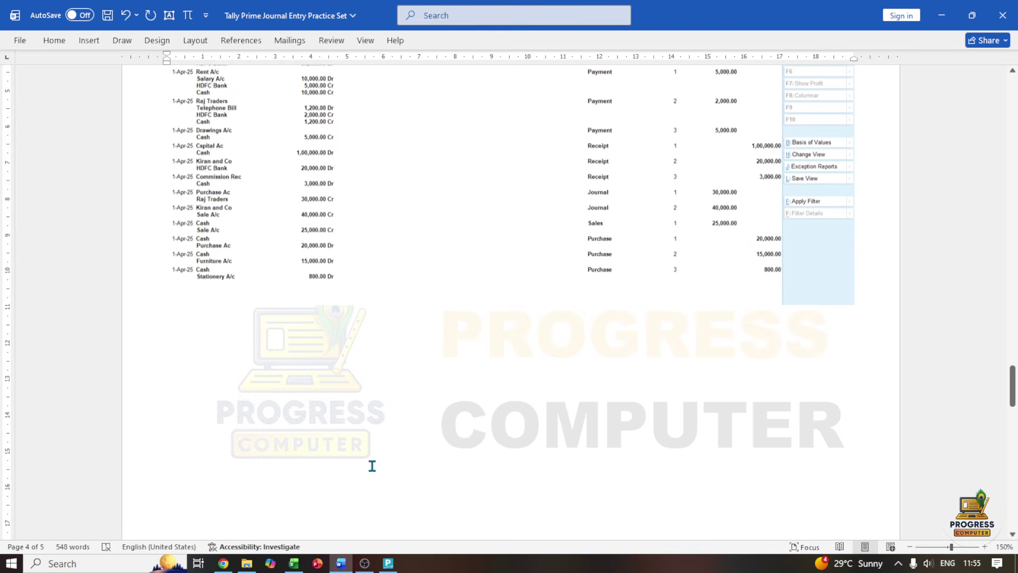
{"action": "type", "text": "b"}
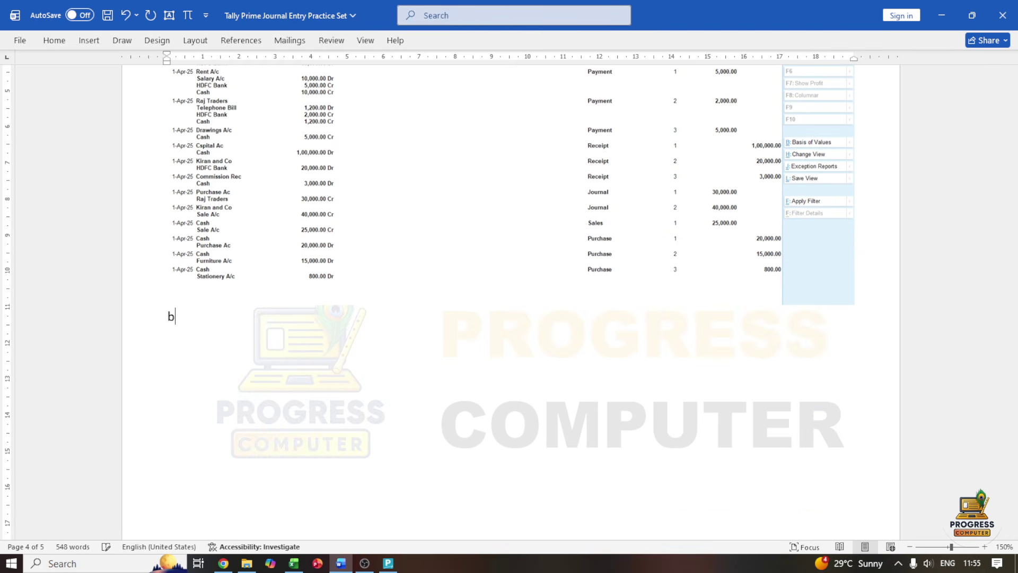
{"action": "type", "text": "alancesheet"}
{"action": "key", "text": "Return"}
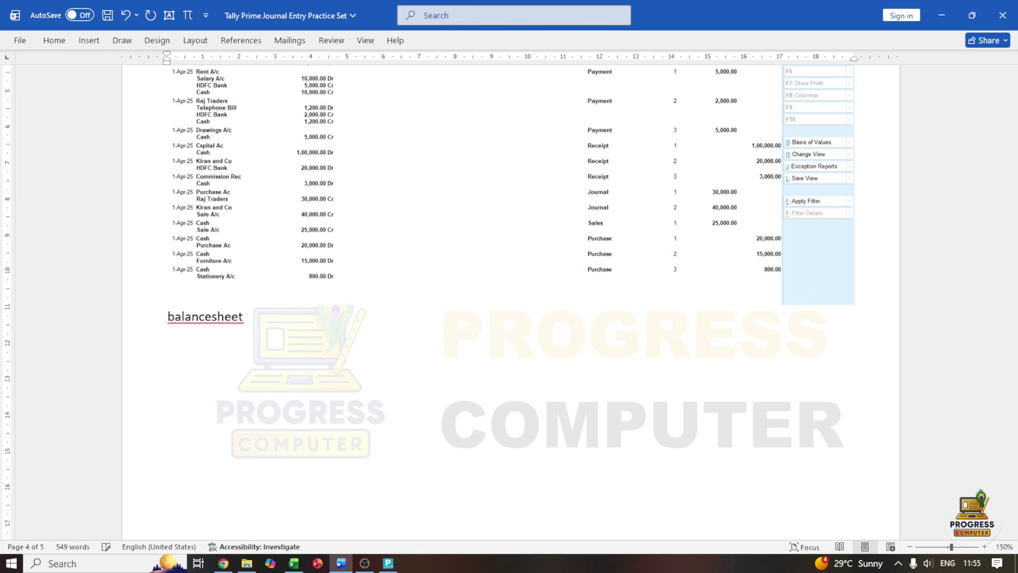
{"action": "key", "text": "ctrl+v"}
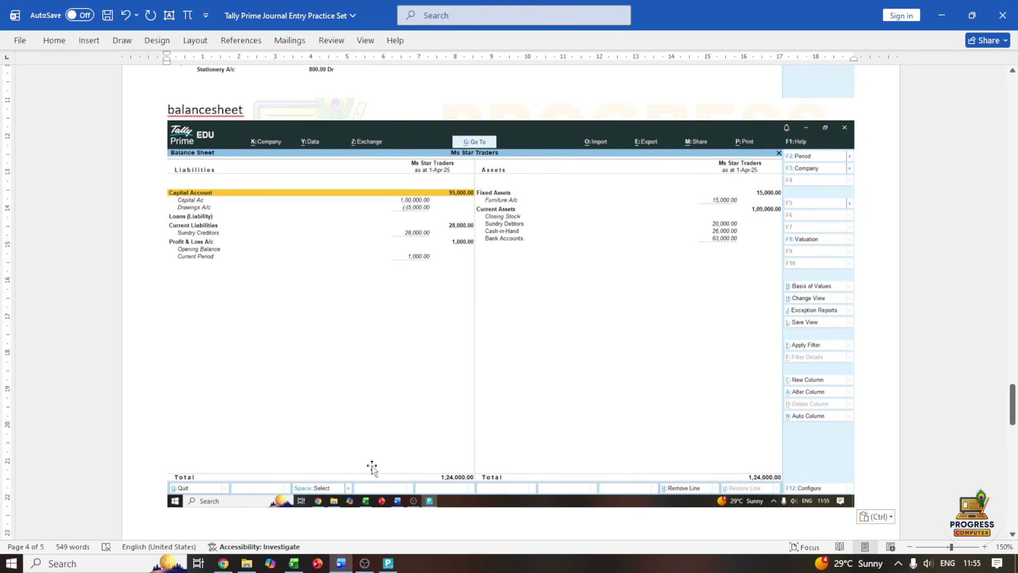
Begin the next section on page 5 with a 'p&l s' heading
{"action": "scroll", "coordinate": [371, 465], "scroll_direction": "down", "scroll_amount": 3}
{"action": "key", "text": "Return"}
{"action": "key", "text": "Return"}
{"action": "key", "text": "Return"}
{"action": "key", "text": "Return"}
{"action": "key", "text": "Return"}
{"action": "key", "text": "Return"}
{"action": "key", "text": "Return"}
{"action": "key", "text": "Return"}
{"action": "key", "text": "Return"}
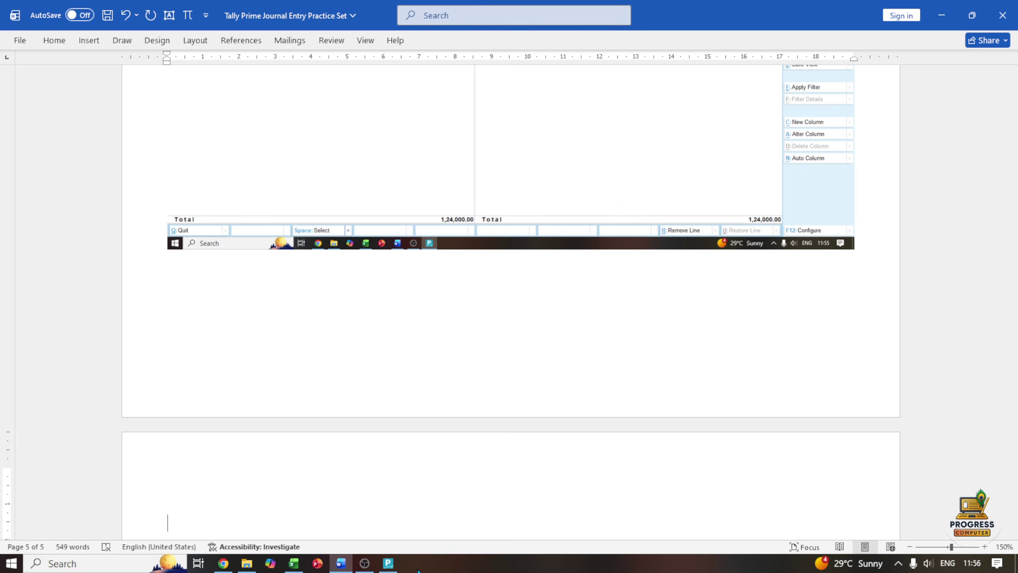
{"action": "type", "text": "p&l s"}
{"action": "key", "text": "Return"}
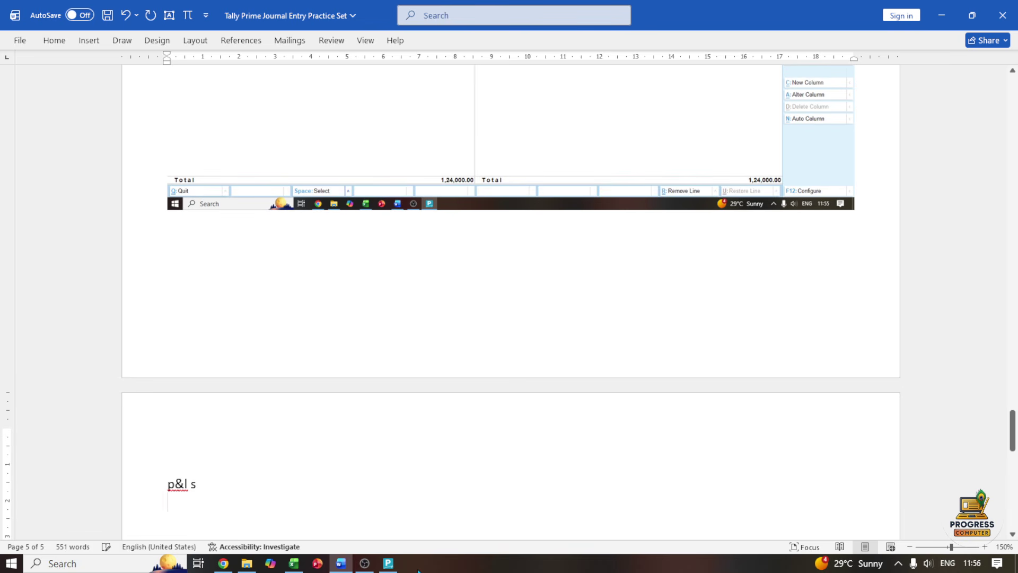
Open the detailed Profit & Loss A/c, showing 1,000 net profit, and paste it into Word
{"action": "left_click", "coordinate": [388, 563]}
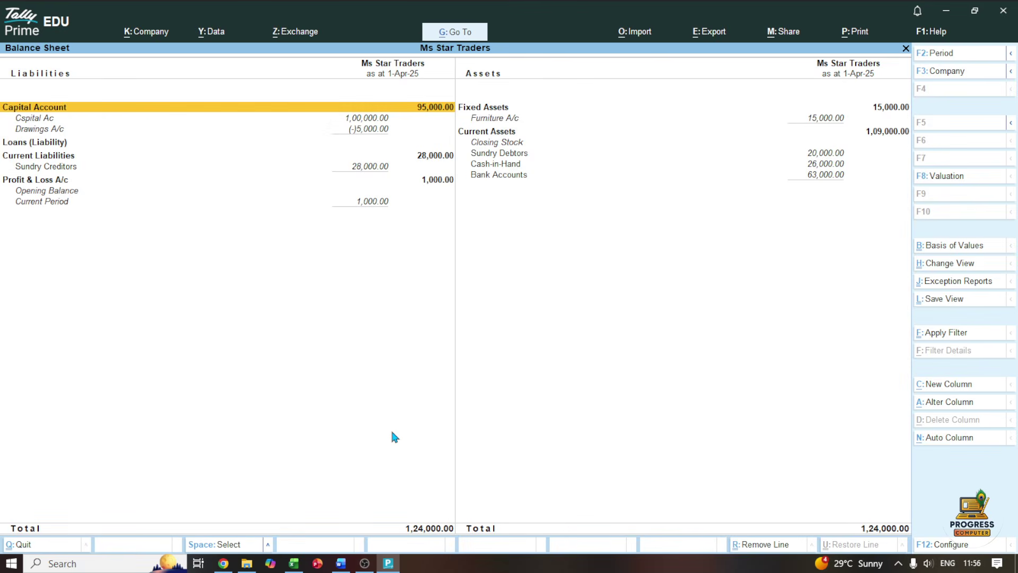
{"action": "key", "text": "Down"}
{"action": "key", "text": "Down"}
{"action": "key", "text": "Down"}
{"action": "key", "text": "Down"}
{"action": "key", "text": "Down"}
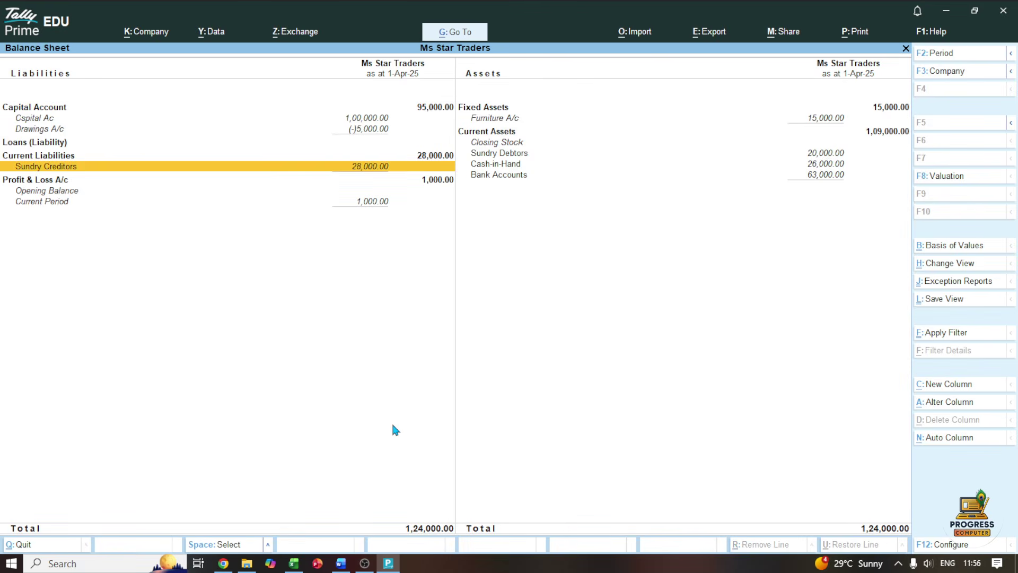
{"action": "key", "text": "Escape"}
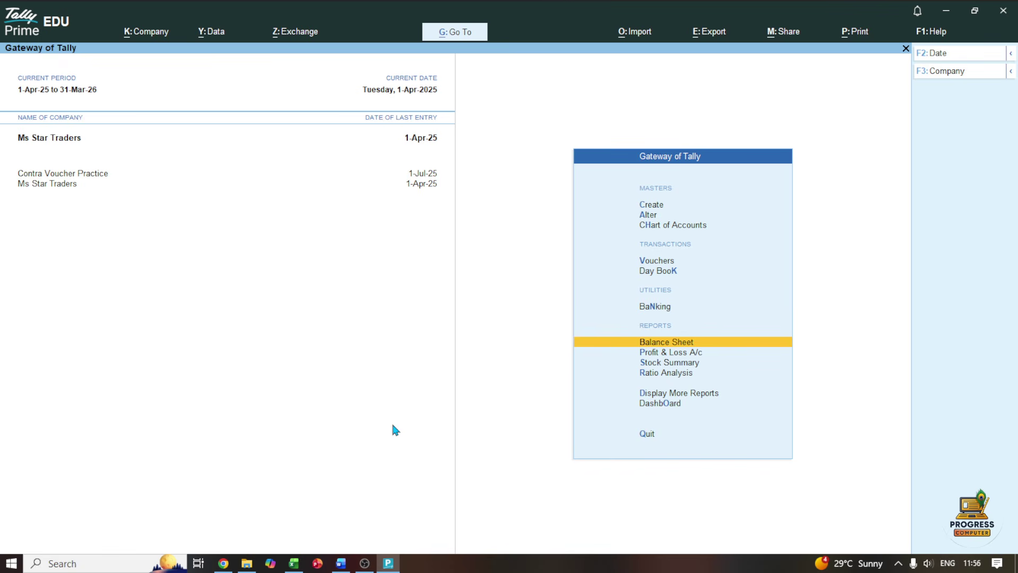
{"action": "key", "text": "Down"}
{"action": "key", "text": "Return"}
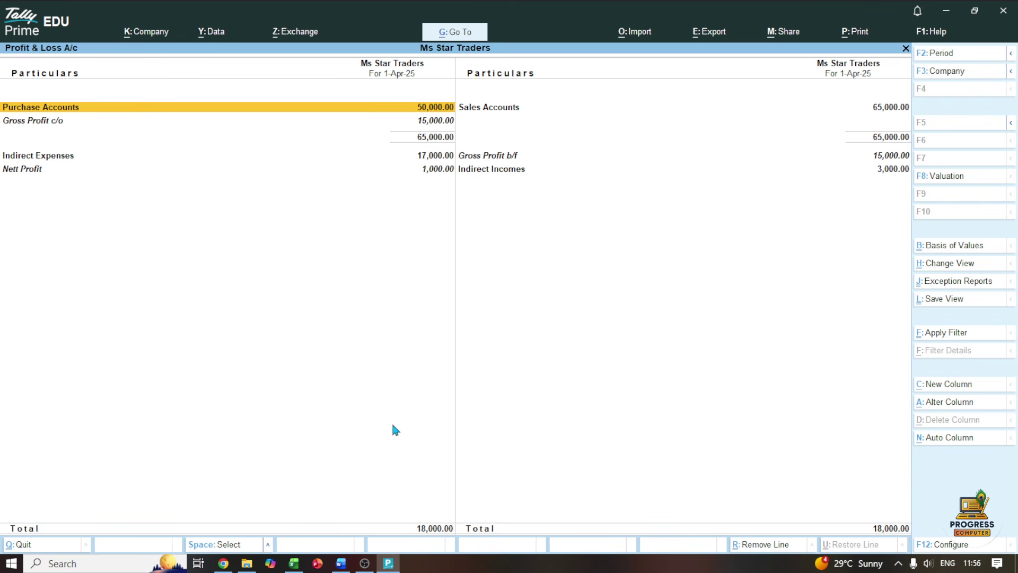
{"action": "key", "text": "alt+F5"}
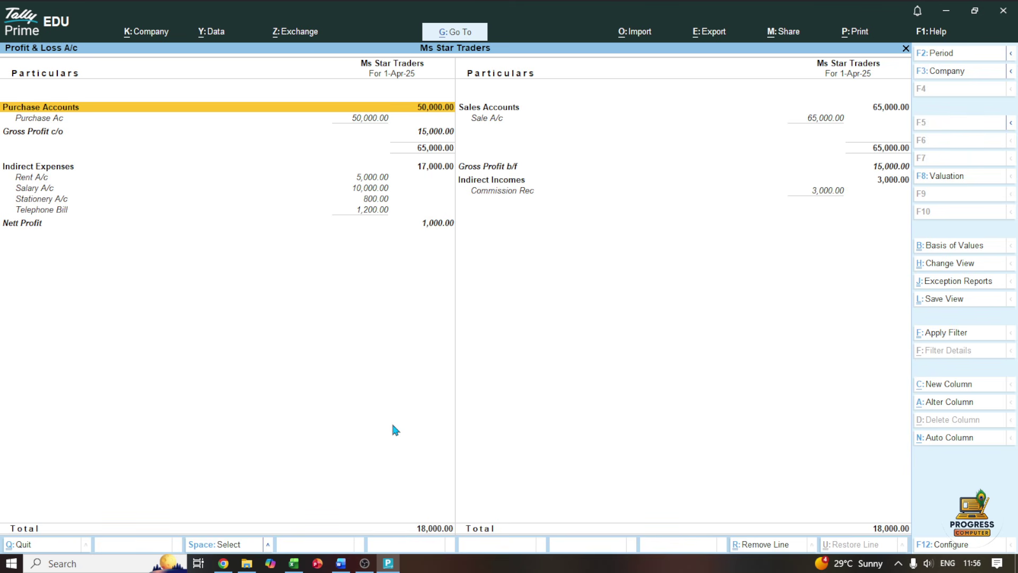
{"action": "left_click", "coordinate": [341, 563]}
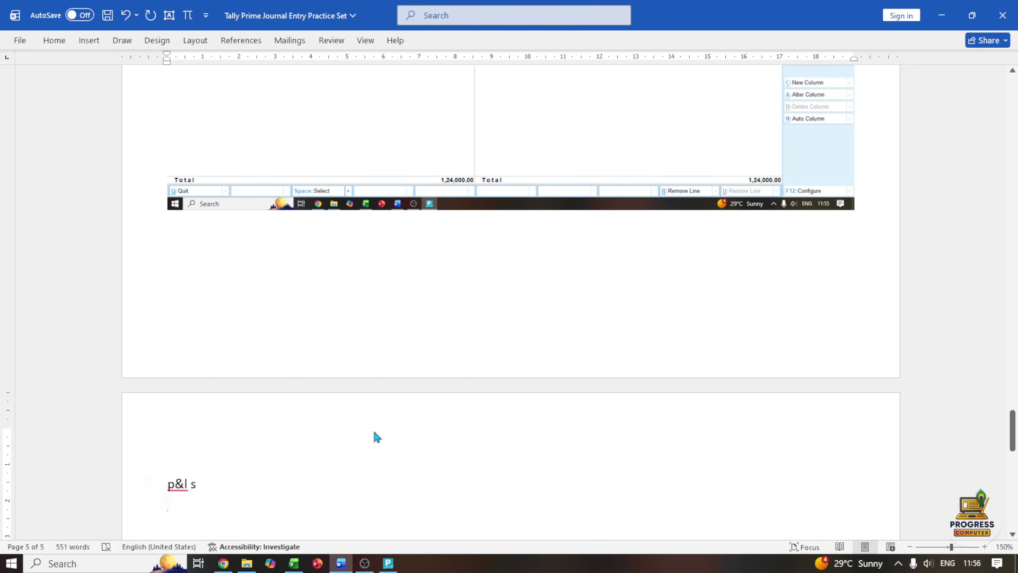
{"action": "key", "text": "ctrl+v"}
Add a 'trialb' heading below the Profit & Loss screenshot
{"action": "scroll", "coordinate": [373, 434], "scroll_direction": "down", "scroll_amount": 3}
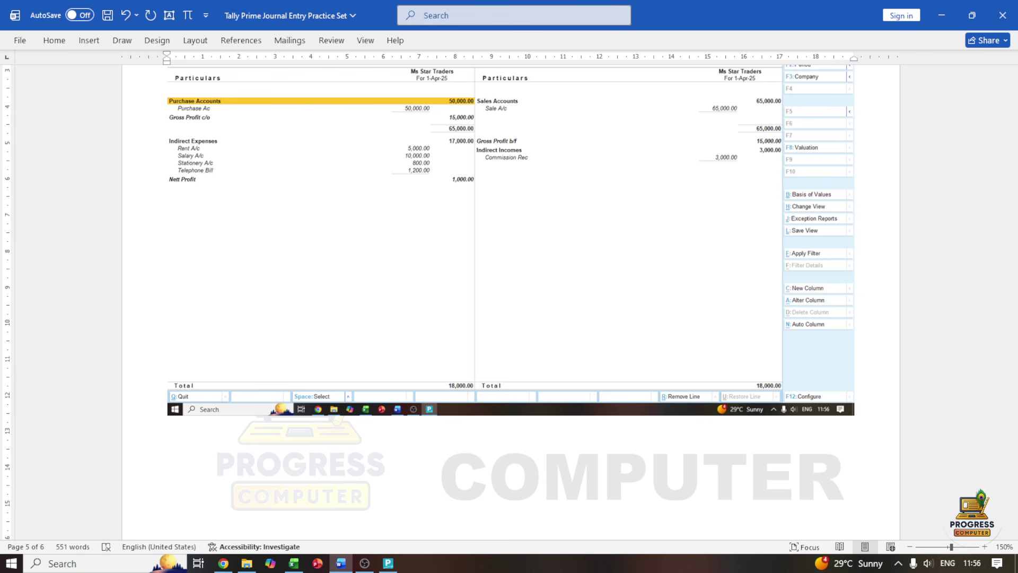
{"action": "type", "text": "trialb"}
{"action": "key", "text": "Return"}
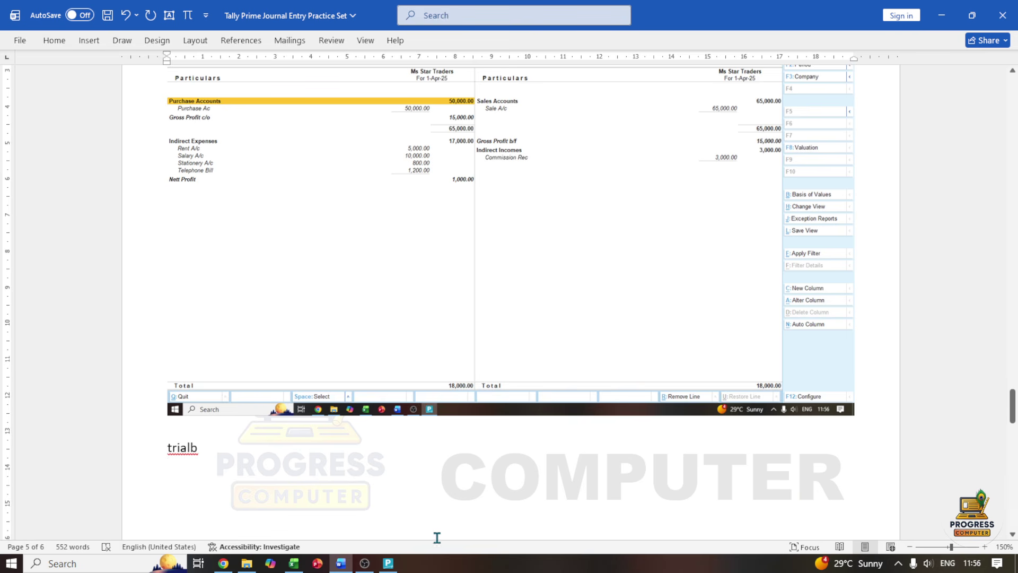
{"action": "left_click", "coordinate": [390, 565]}
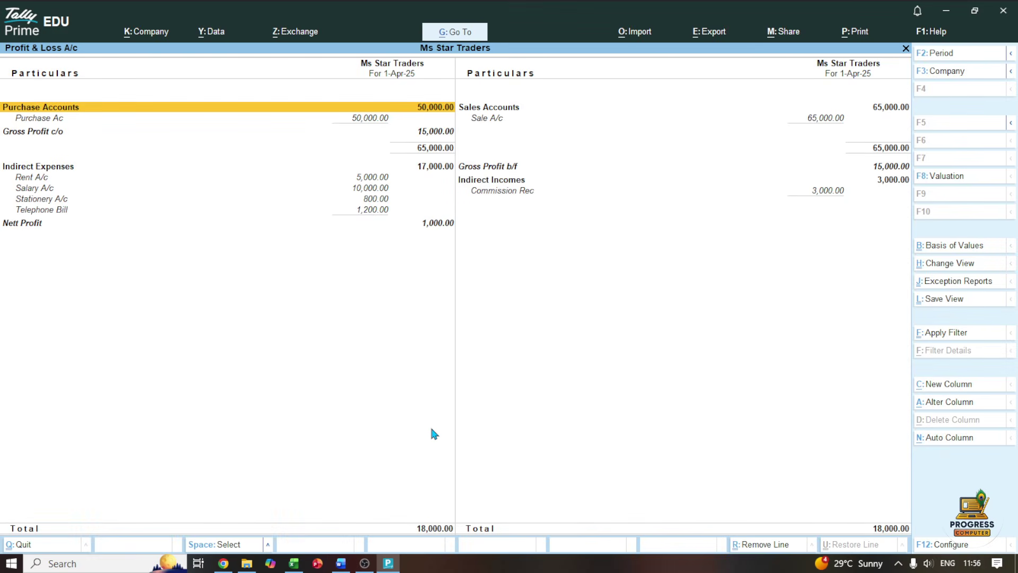
Open the Trial Balance from Display More Reports in detailed view and paste it into Word
{"action": "key", "text": "Escape"}
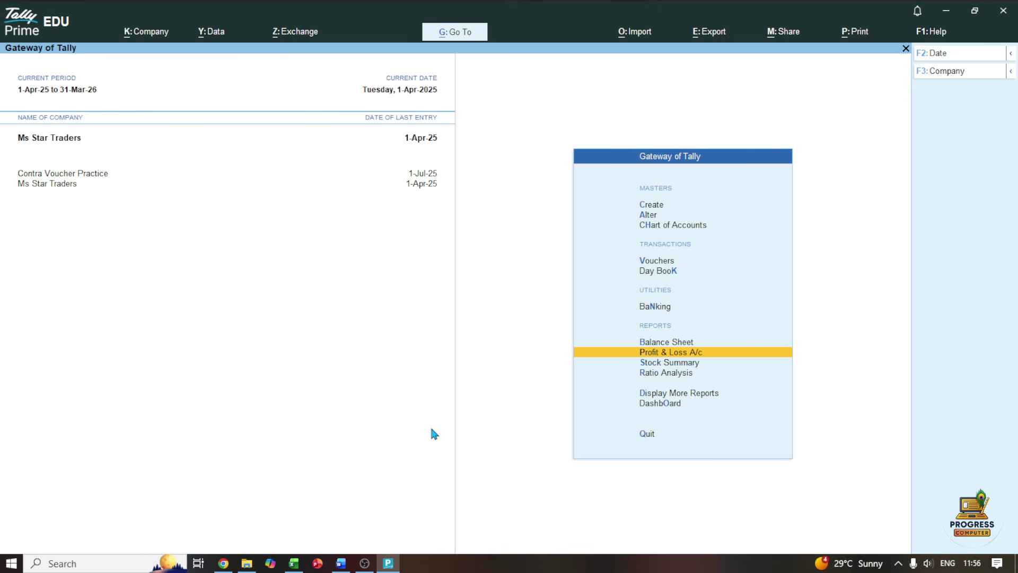
{"action": "key", "text": "Down"}
{"action": "key", "text": "Down"}
{"action": "key", "text": "Down"}
{"action": "key", "text": "Down"}
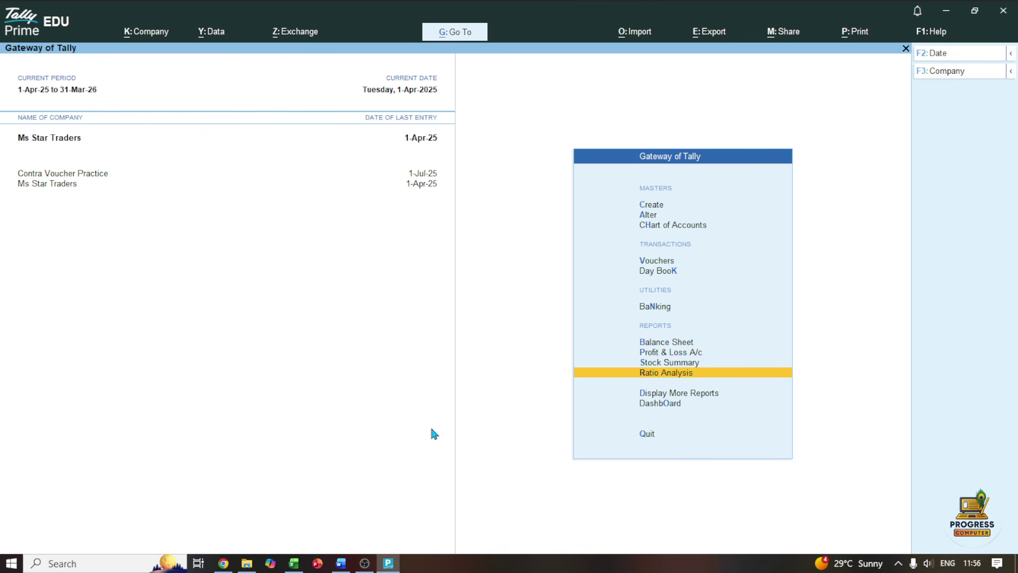
{"action": "key", "text": "Up"}
{"action": "key", "text": "Return"}
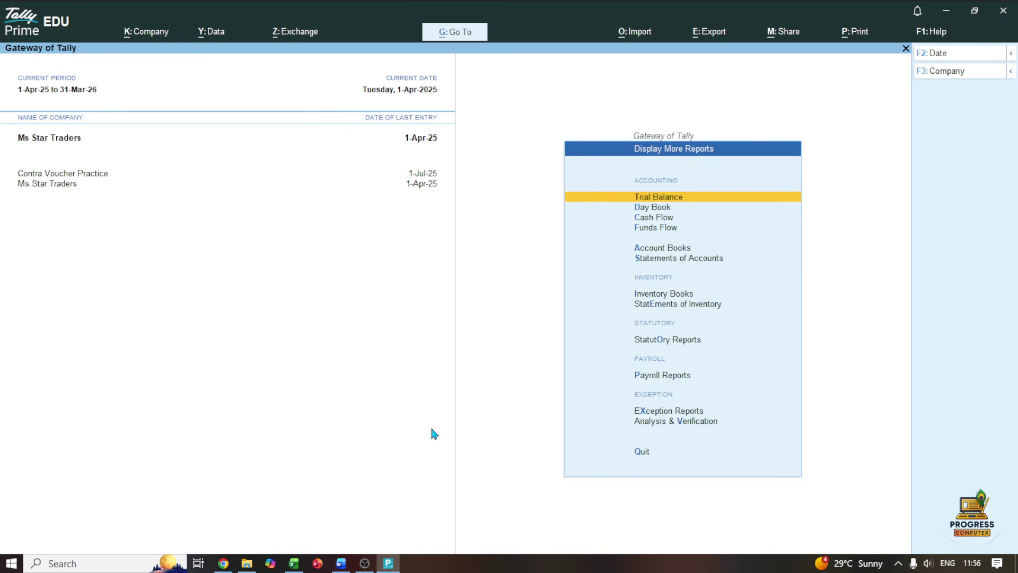
{"action": "key", "text": "Return"}
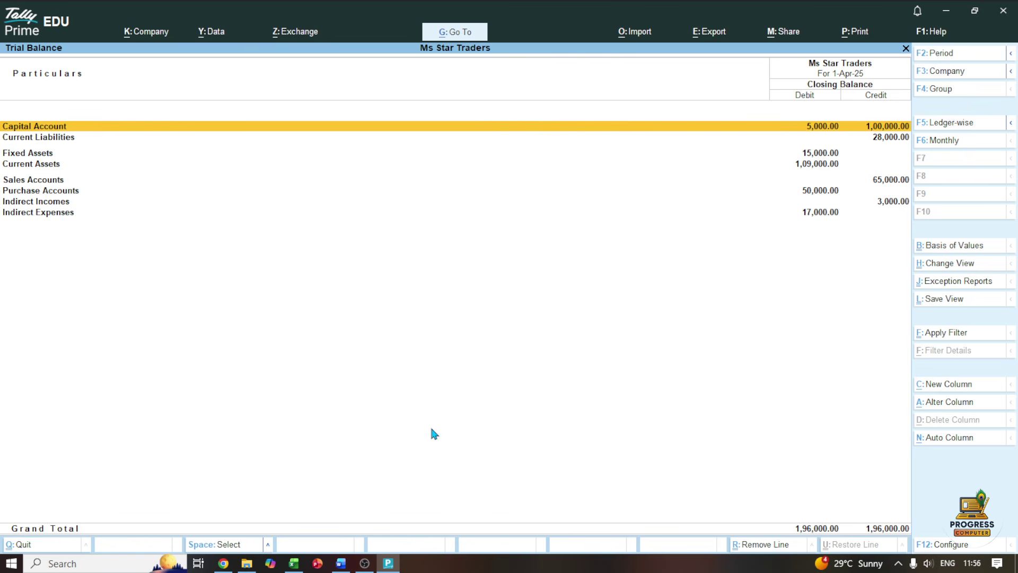
{"action": "key", "text": "alt"}
{"action": "key", "text": "alt+F5"}
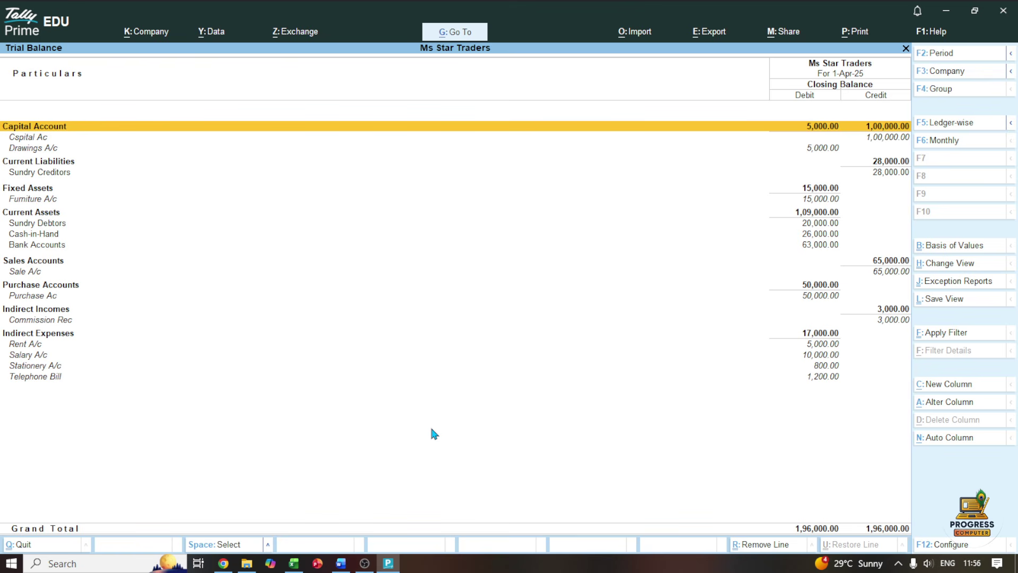
{"action": "left_click", "coordinate": [341, 563]}
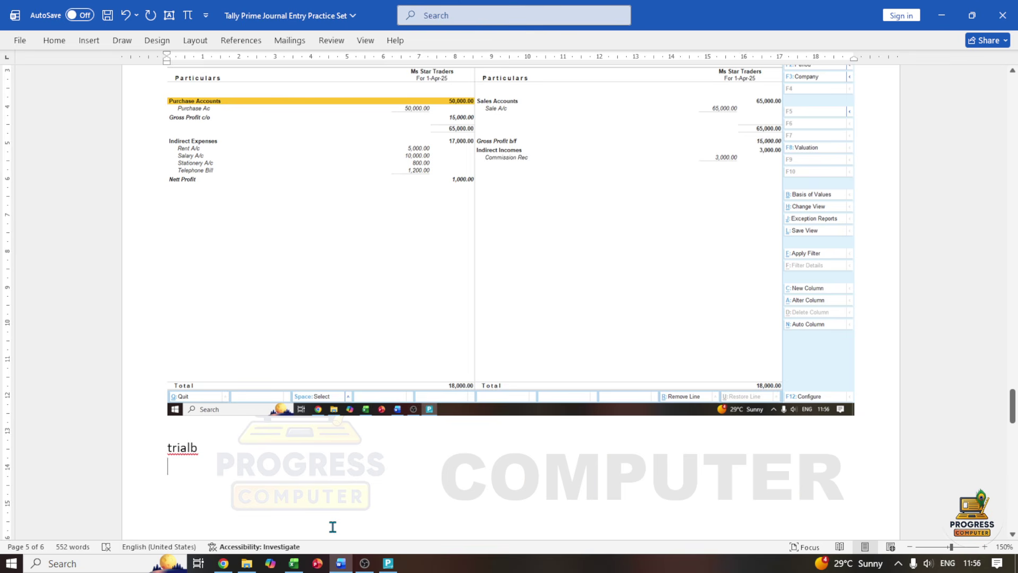
{"action": "key", "text": "ctrl+v"}
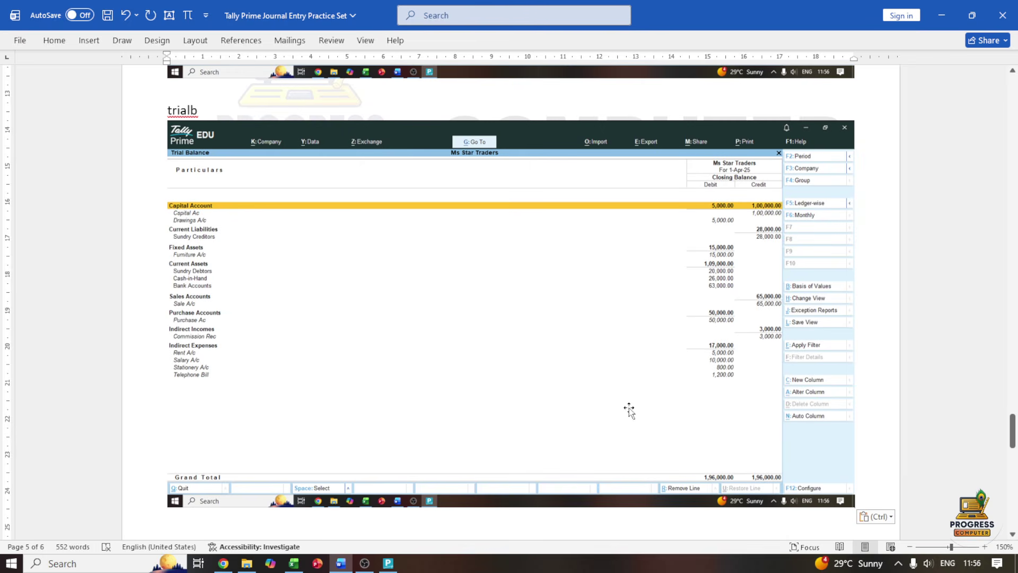
Scroll back up the six-page sheet to the 11-Apr transaction row
{"action": "scroll", "coordinate": [658, 414], "scroll_direction": "up", "scroll_amount": 5}
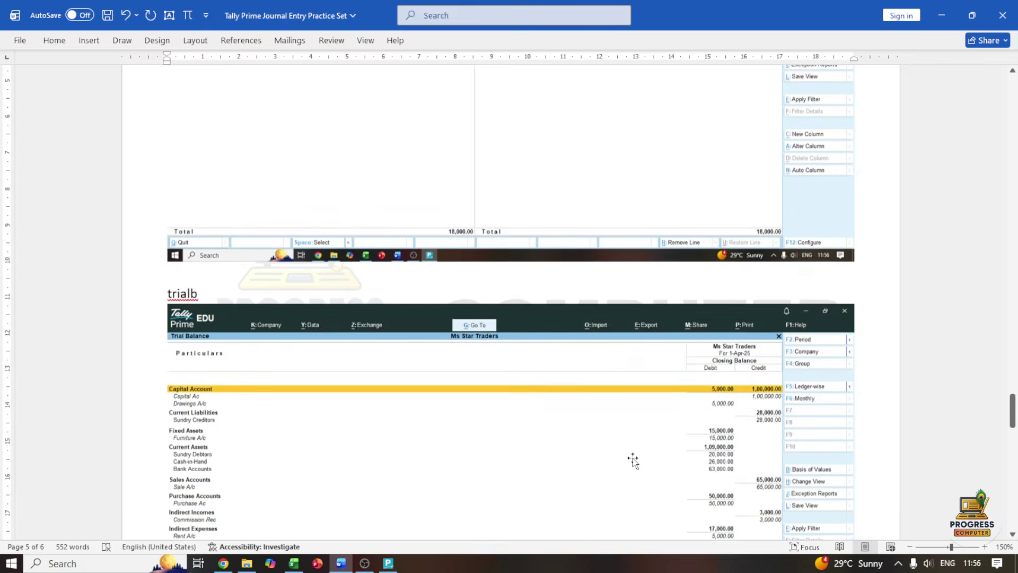
{"action": "scroll", "coordinate": [632, 459], "scroll_direction": "up", "scroll_amount": 20}
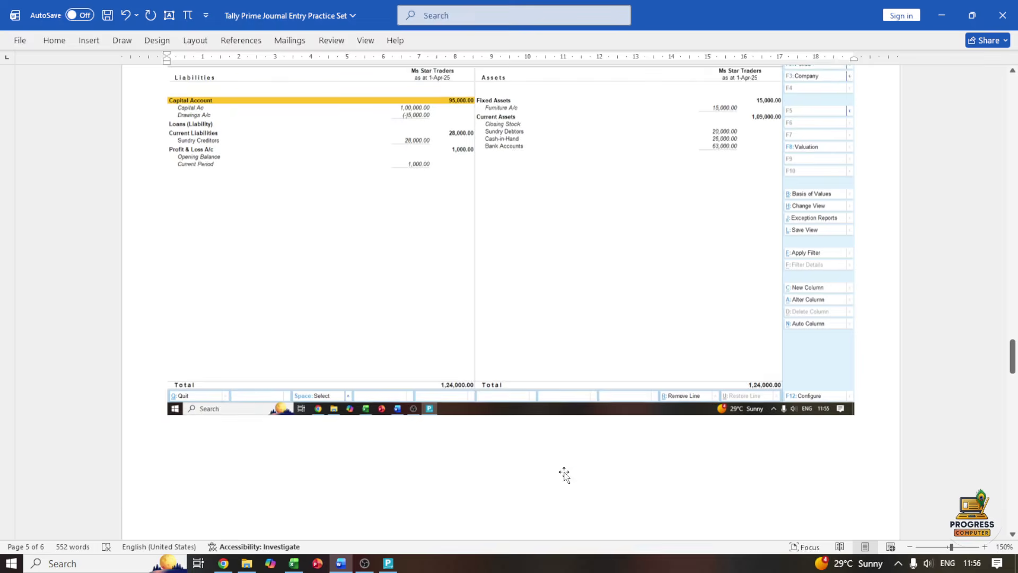
{"action": "scroll", "coordinate": [564, 474], "scroll_direction": "up", "scroll_amount": 20}
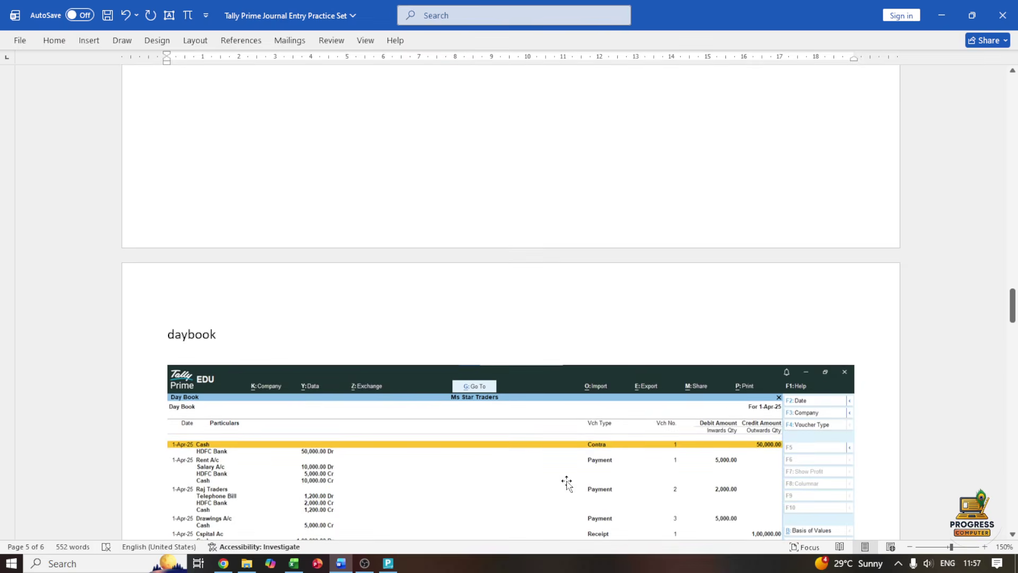
{"action": "scroll", "coordinate": [566, 482], "scroll_direction": "up", "scroll_amount": 20}
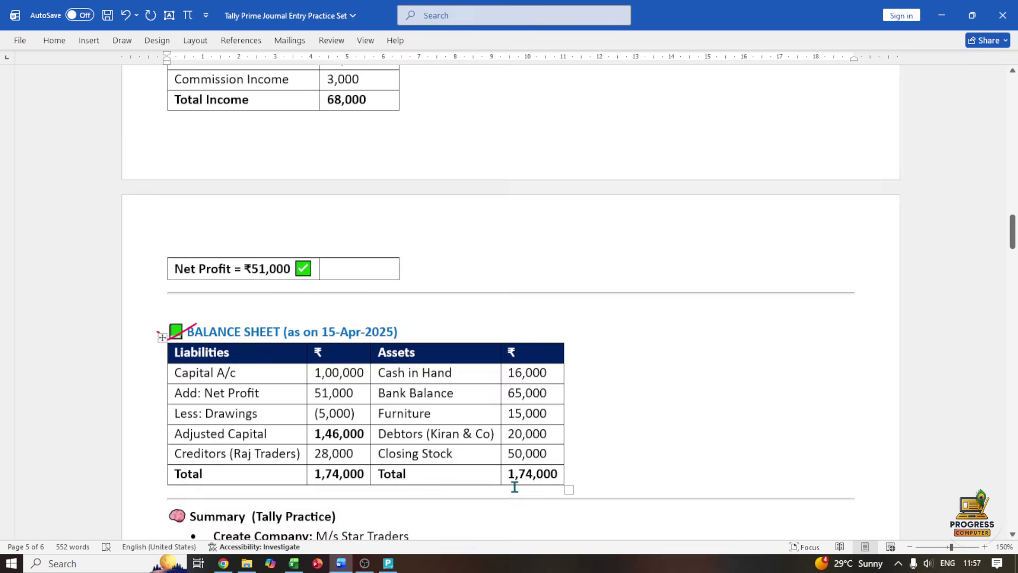
{"action": "scroll", "coordinate": [514, 487], "scroll_direction": "up", "scroll_amount": 20}
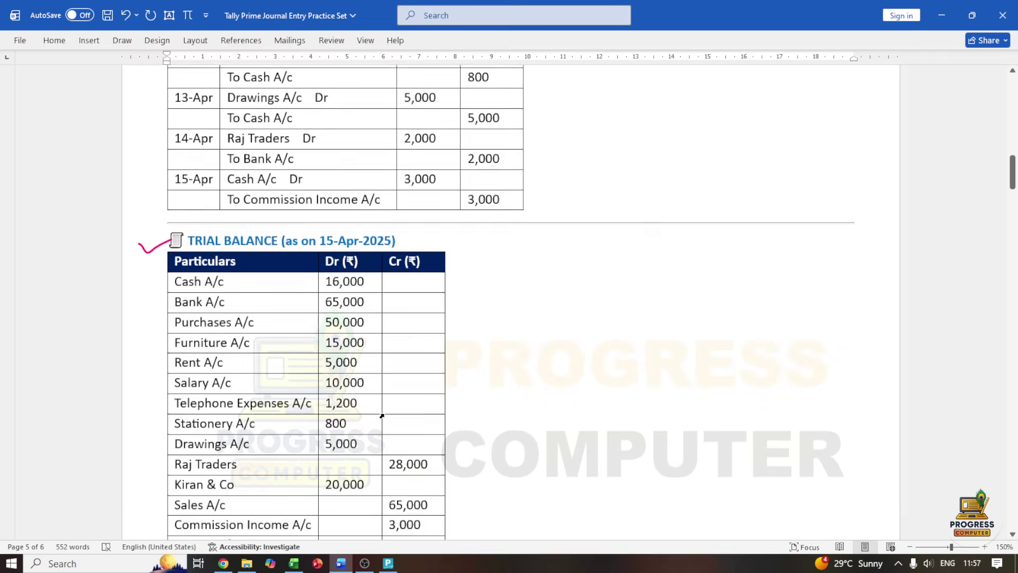
{"action": "scroll", "coordinate": [381, 416], "scroll_direction": "up", "scroll_amount": 20}
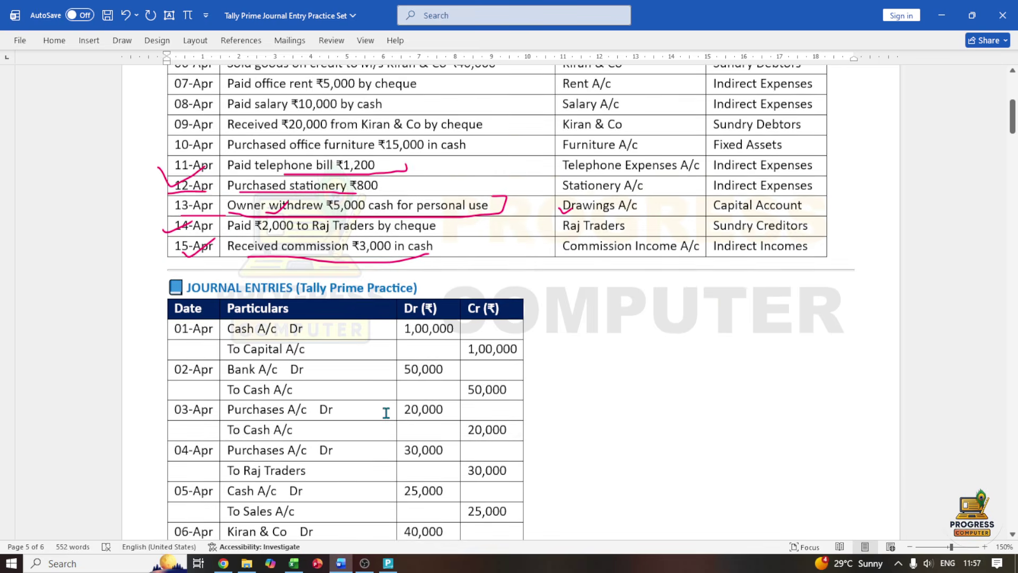
{"action": "scroll", "coordinate": [385, 412], "scroll_direction": "up", "scroll_amount": 5}
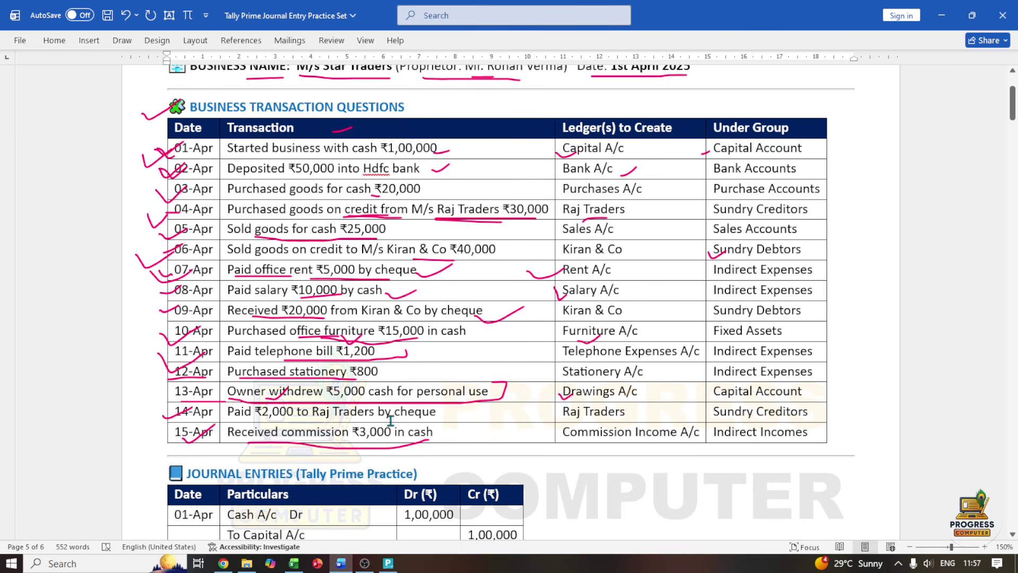
{"action": "left_click", "coordinate": [368, 350]}
{"action": "scroll", "coordinate": [403, 413], "scroll_direction": "up", "scroll_amount": 4}
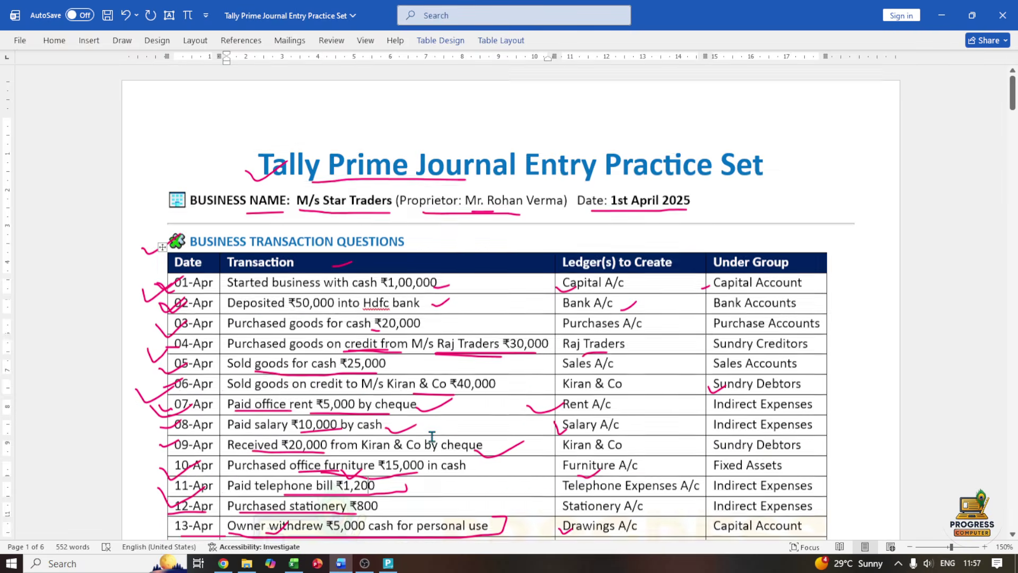